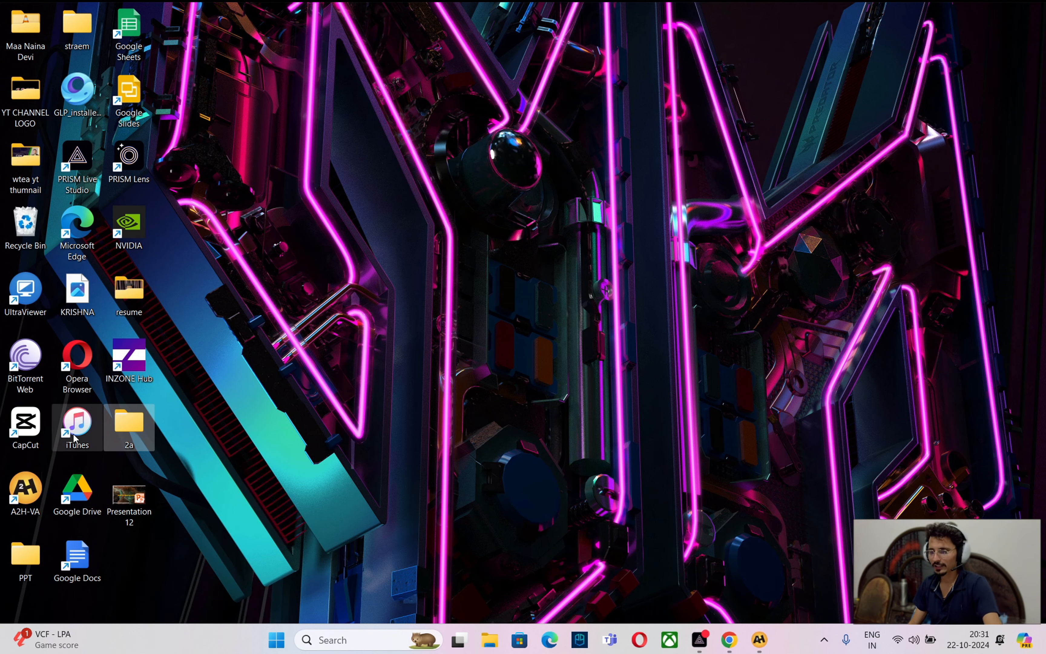
# Open the Gstr2B workbook from the desktop 2a > neelkanth folder in Excel
pyautogui.doubleClick(129, 426)
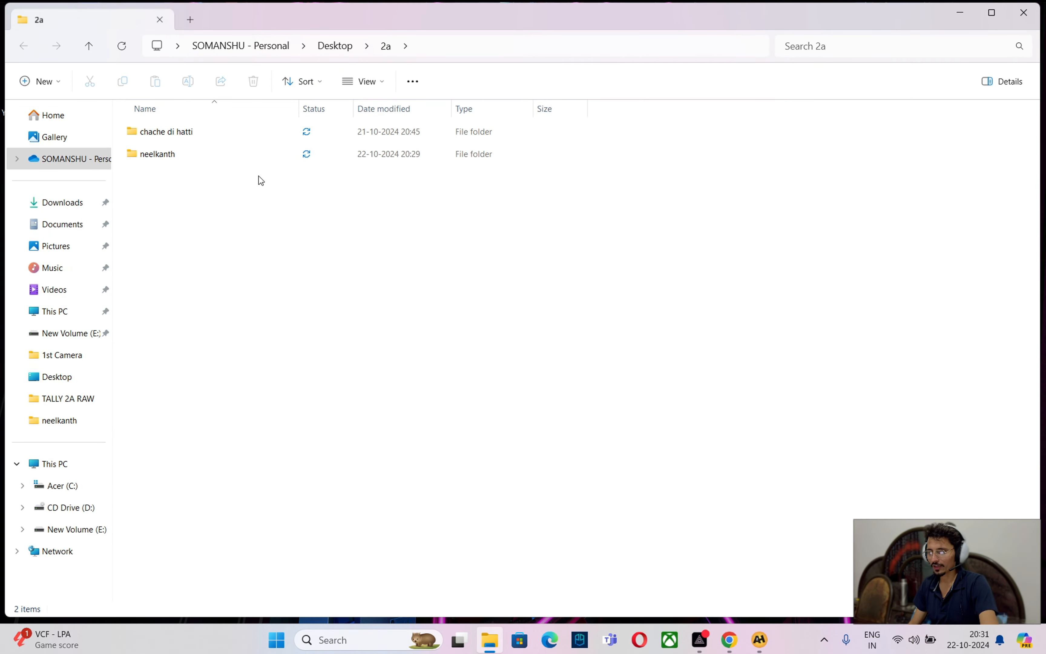
pyautogui.doubleClick(198, 157)
pyautogui.click(233, 154)
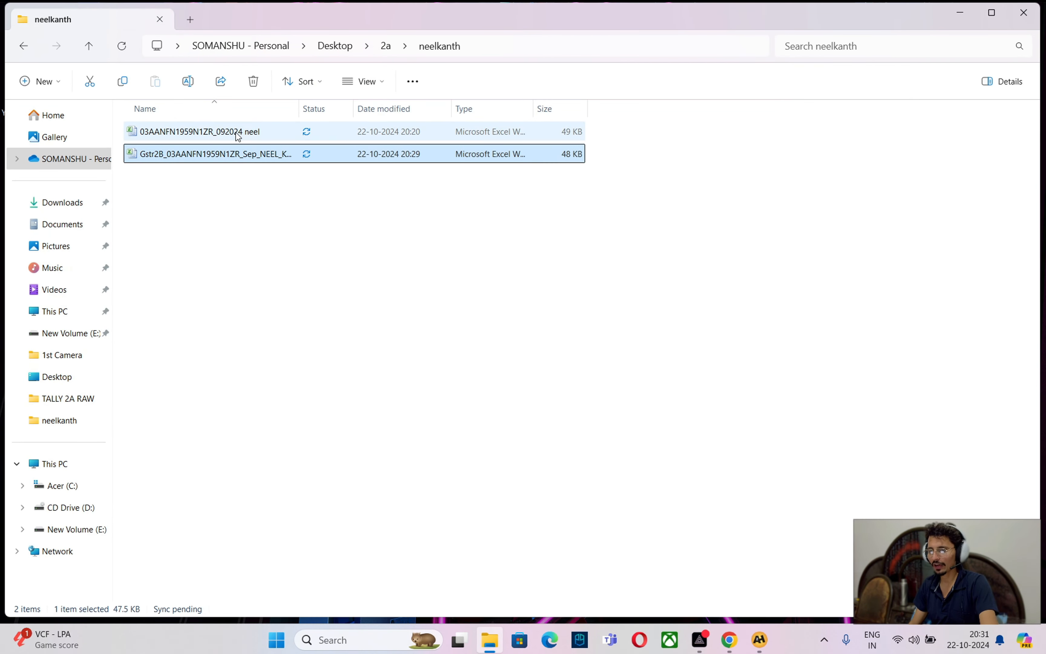
pyautogui.click(237, 136)
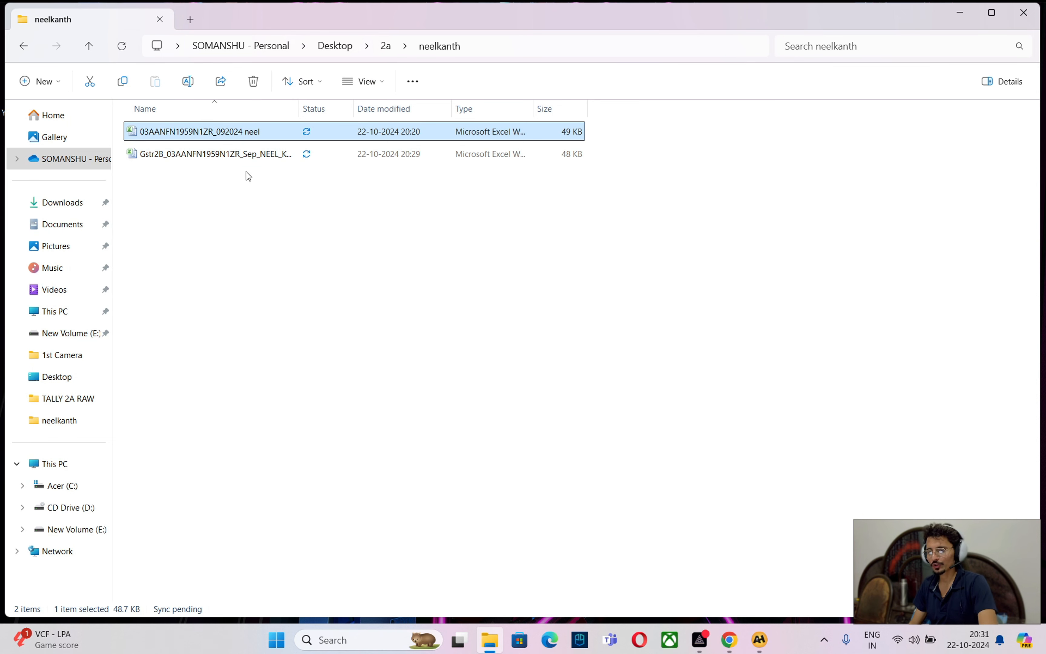
pyautogui.click(239, 161)
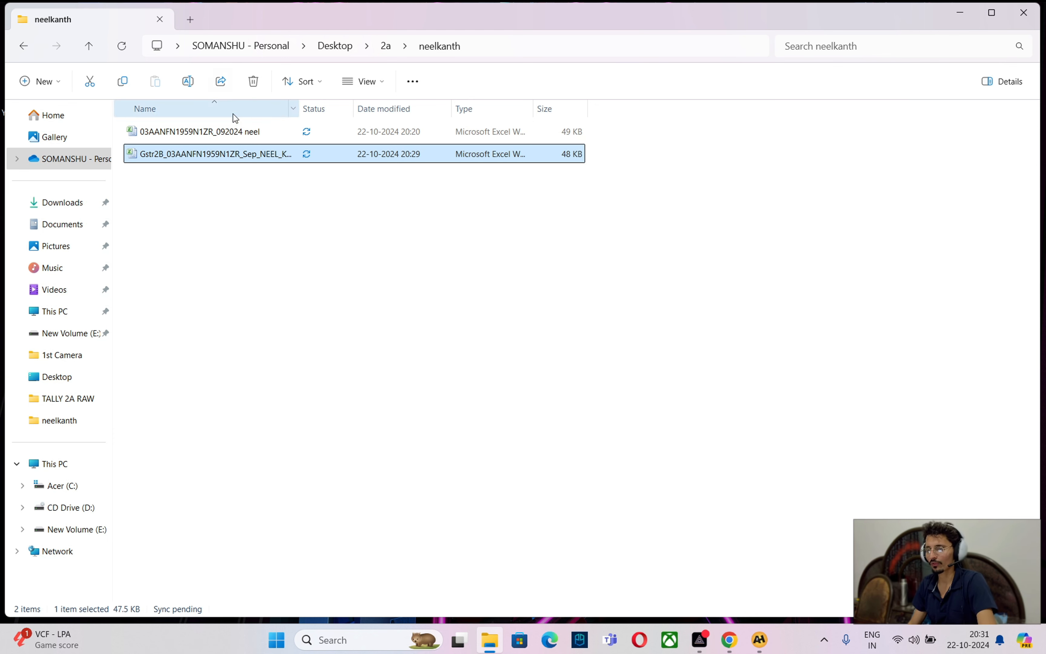
pyautogui.doubleClick(217, 157)
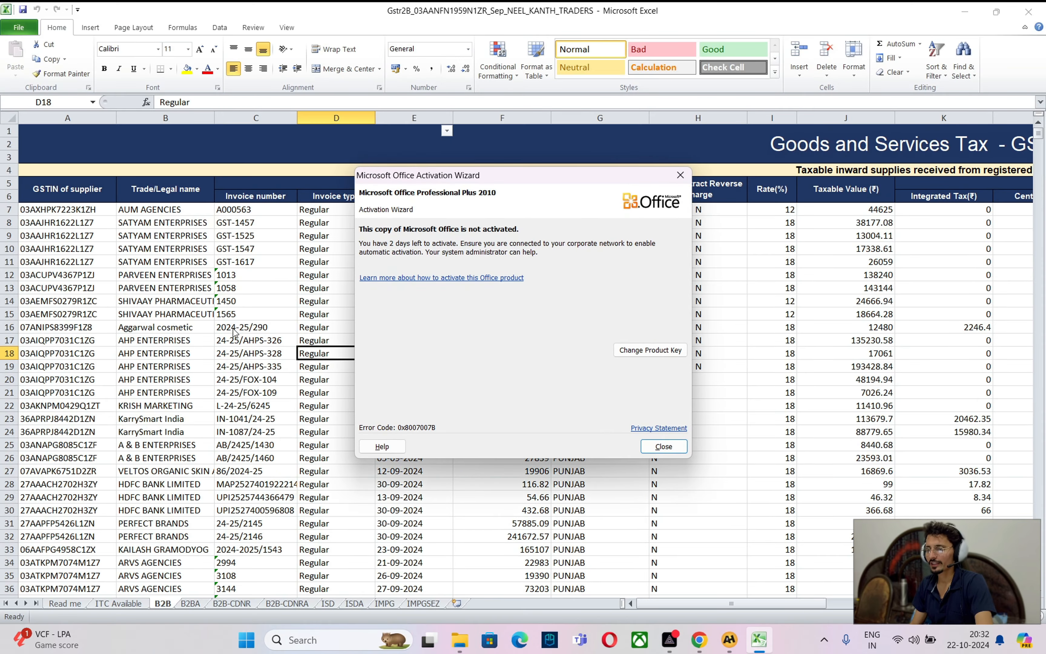
# Dismiss the Office activation notice and select the whole Invoice Date column E
pyautogui.click(662, 449)
pyautogui.click(173, 236)
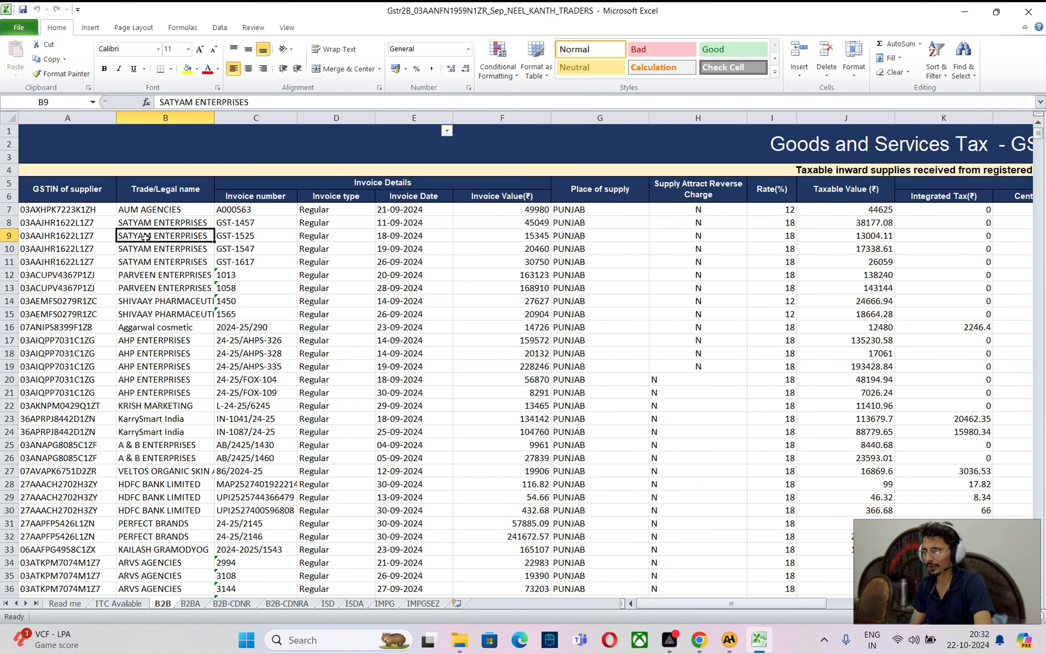
pyautogui.click(396, 237)
pyautogui.click(410, 199)
pyautogui.click(409, 270)
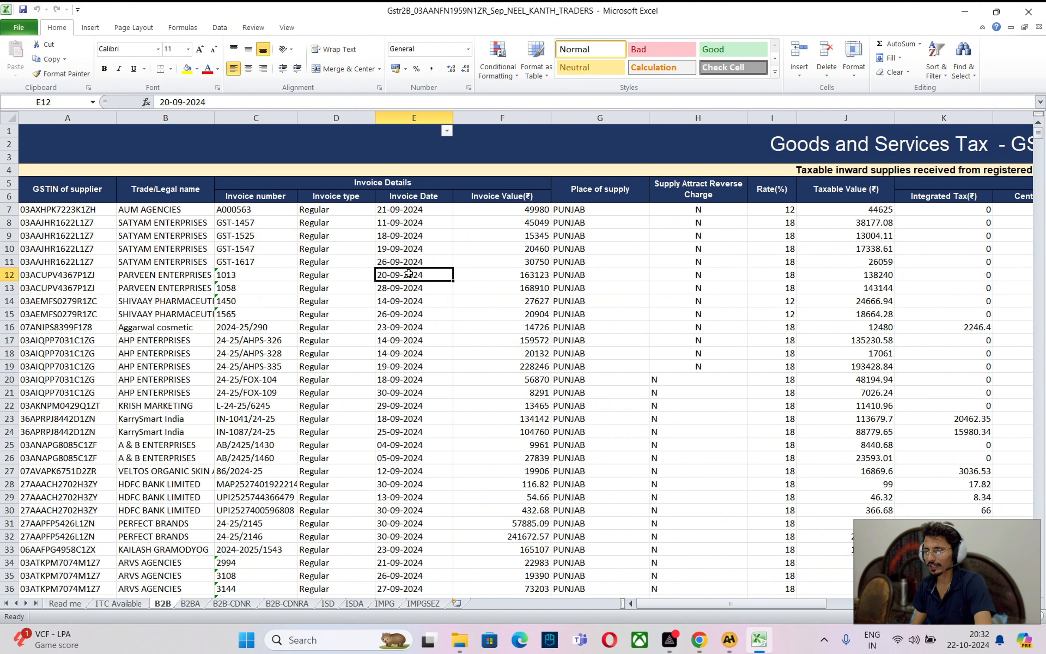
pyautogui.click(401, 198)
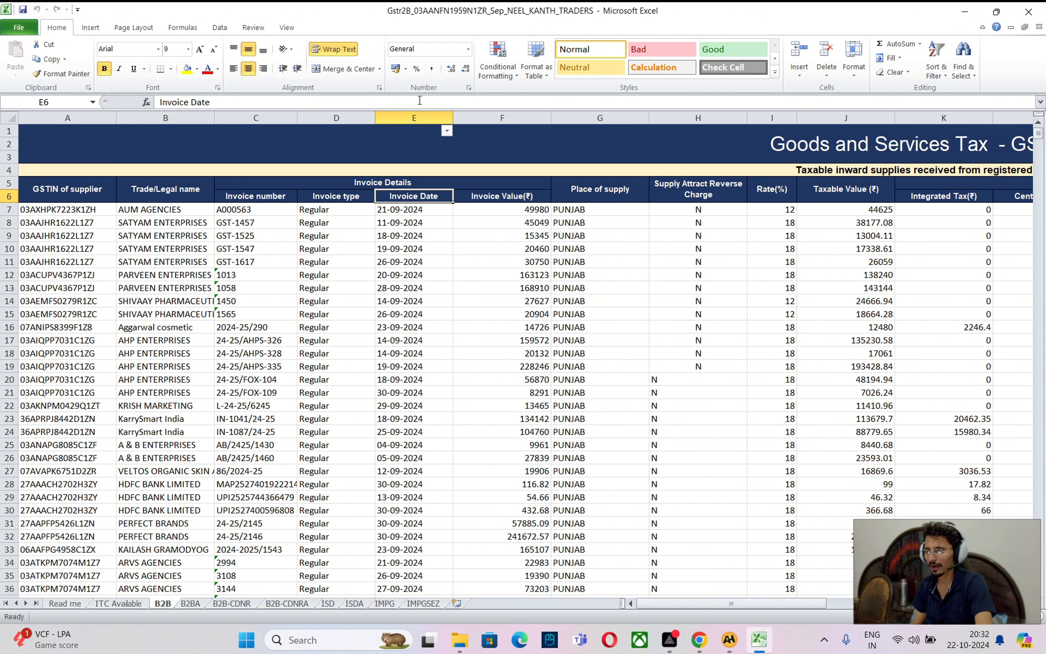
pyautogui.hotkey('ctrl', 'space')
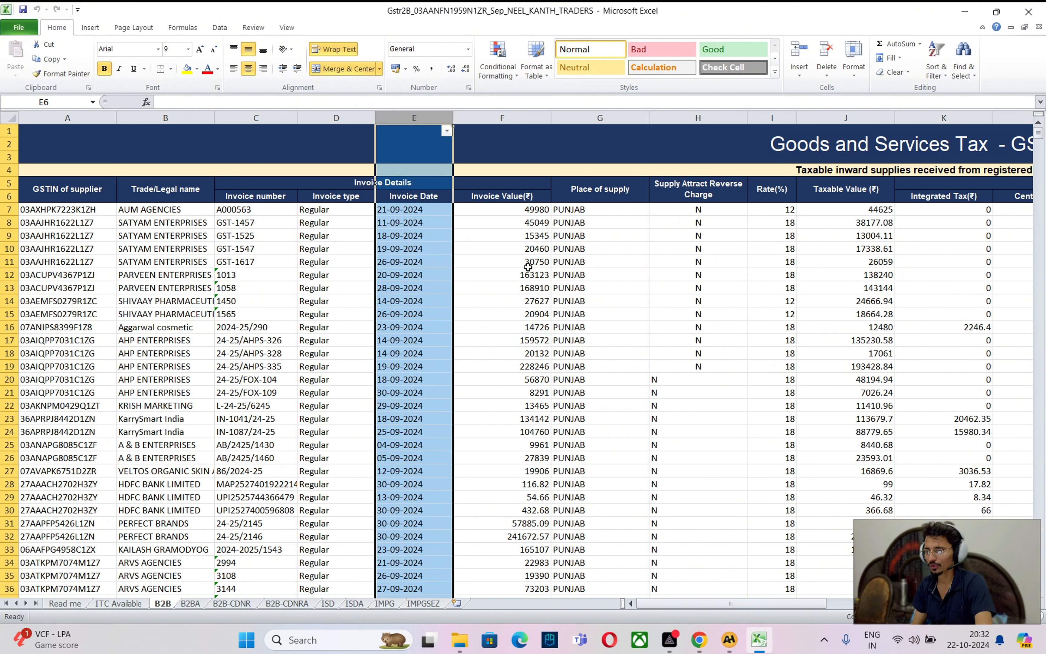
# Reset filtering on the Invoice Date column and open its date filter list
pyautogui.click(935, 71)
pyautogui.click(936, 137)
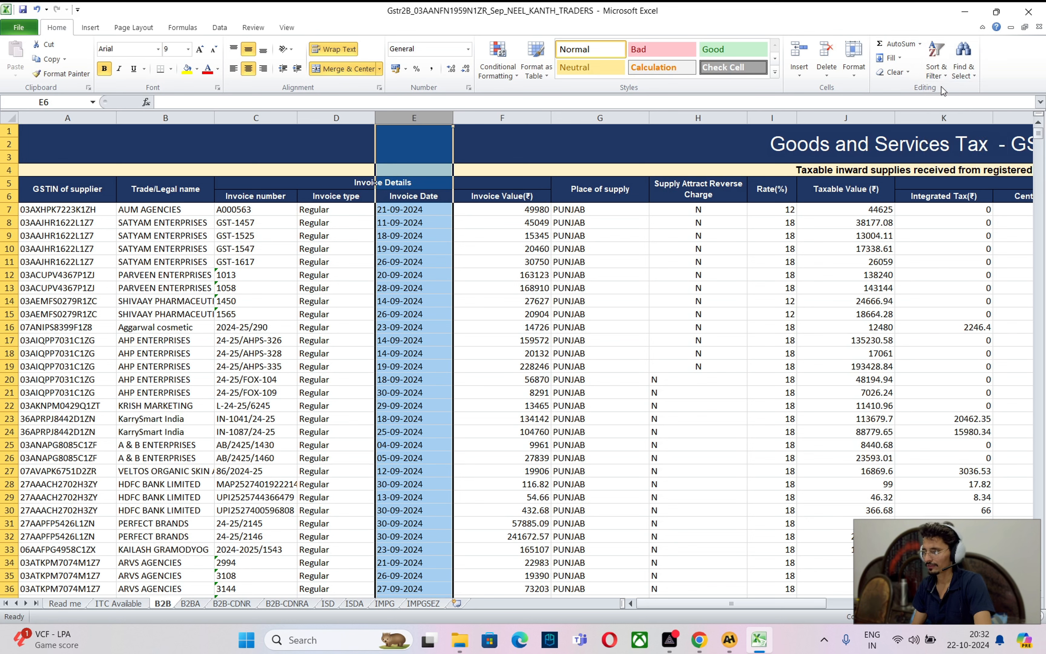
pyautogui.click(936, 69)
pyautogui.click(935, 138)
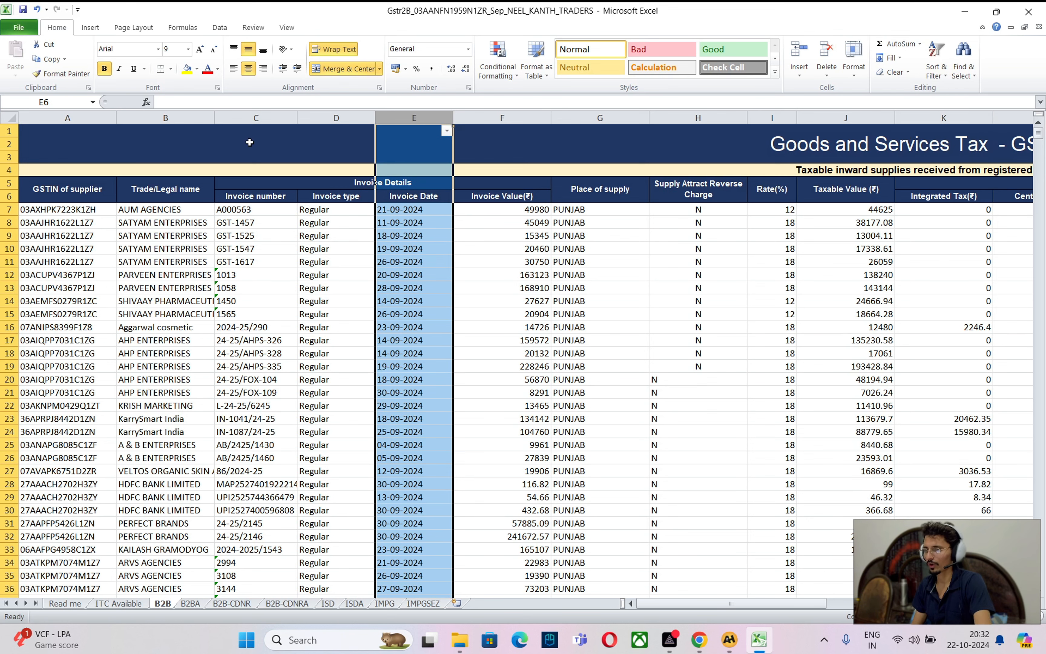
pyautogui.click(447, 131)
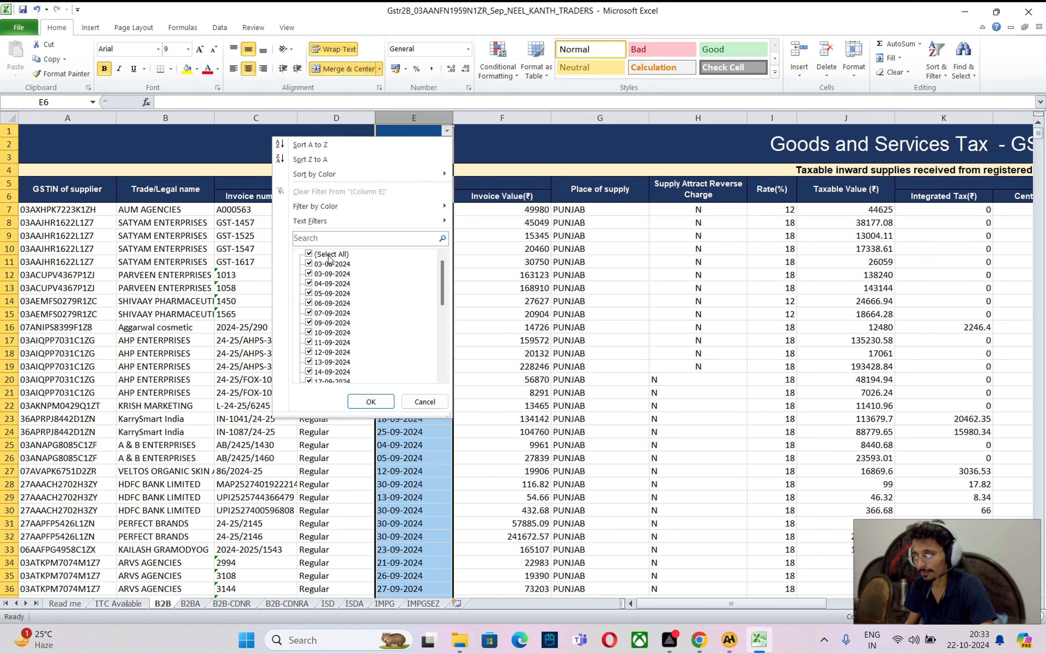
# Filter Invoice Date to only the non-September dates, such as 03-08-2024
pyautogui.click(329, 258)
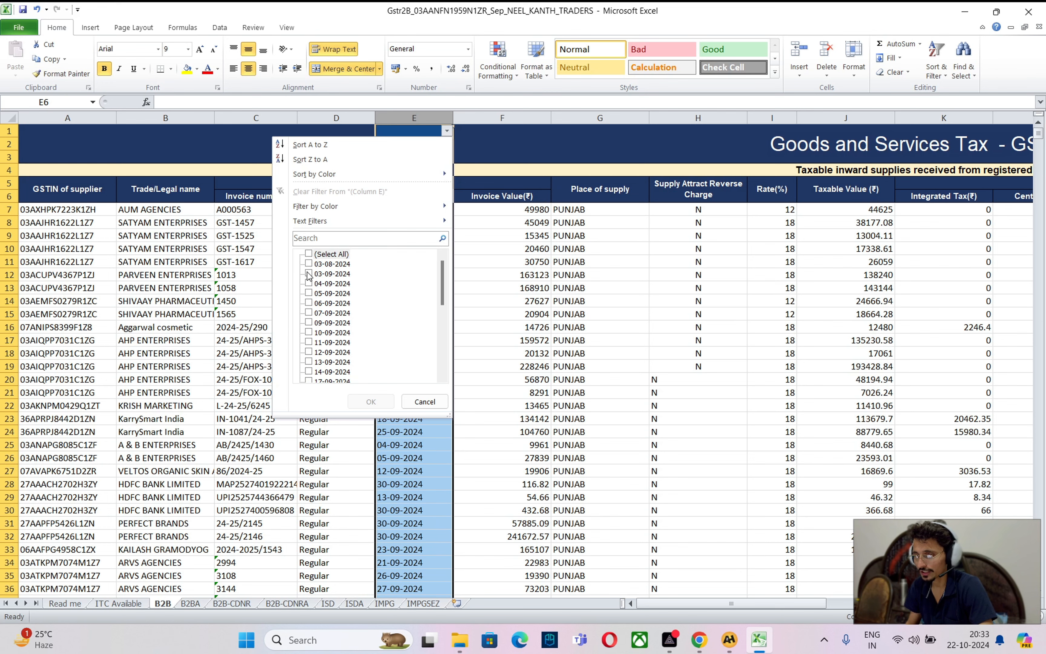
pyautogui.click(320, 264)
pyautogui.press('Return')
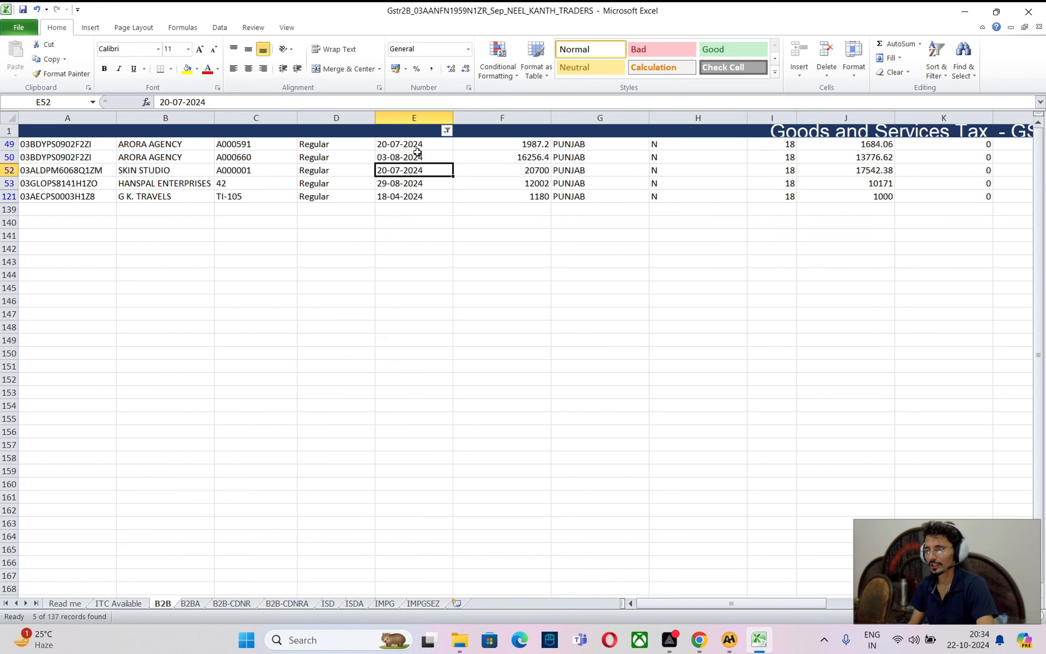
pyautogui.click(412, 156)
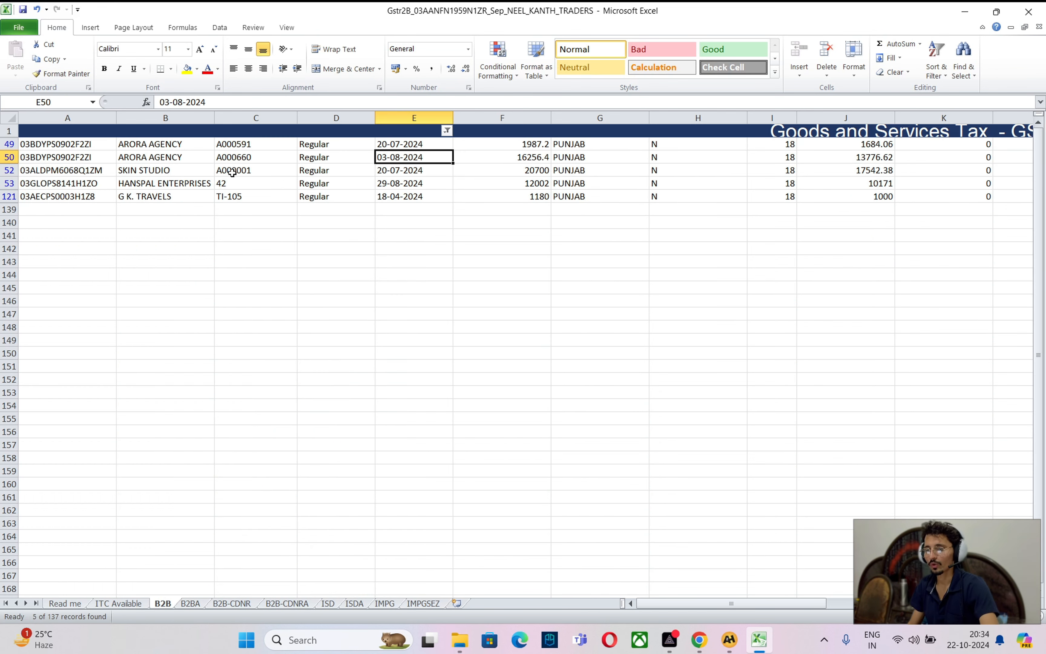
pyautogui.click(403, 144)
# Review the five remaining dates (18-04-2024 to 29-08-2024) and select ARORA AGENCY rows 49–50
pyautogui.click(270, 170)
pyautogui.click(414, 148)
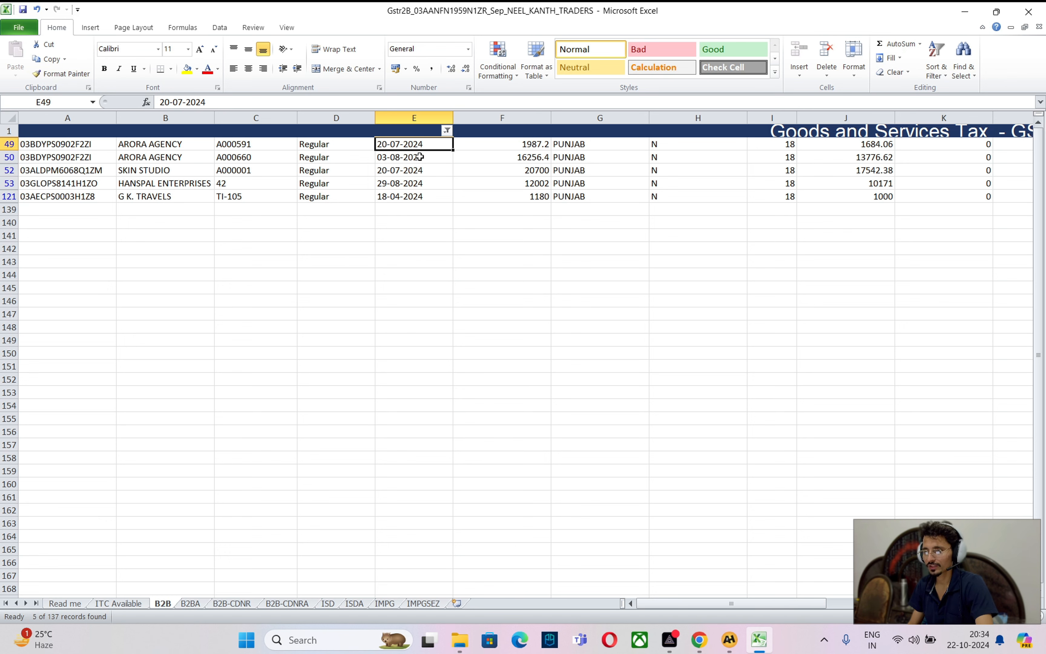
pyautogui.click(419, 171)
pyautogui.click(401, 196)
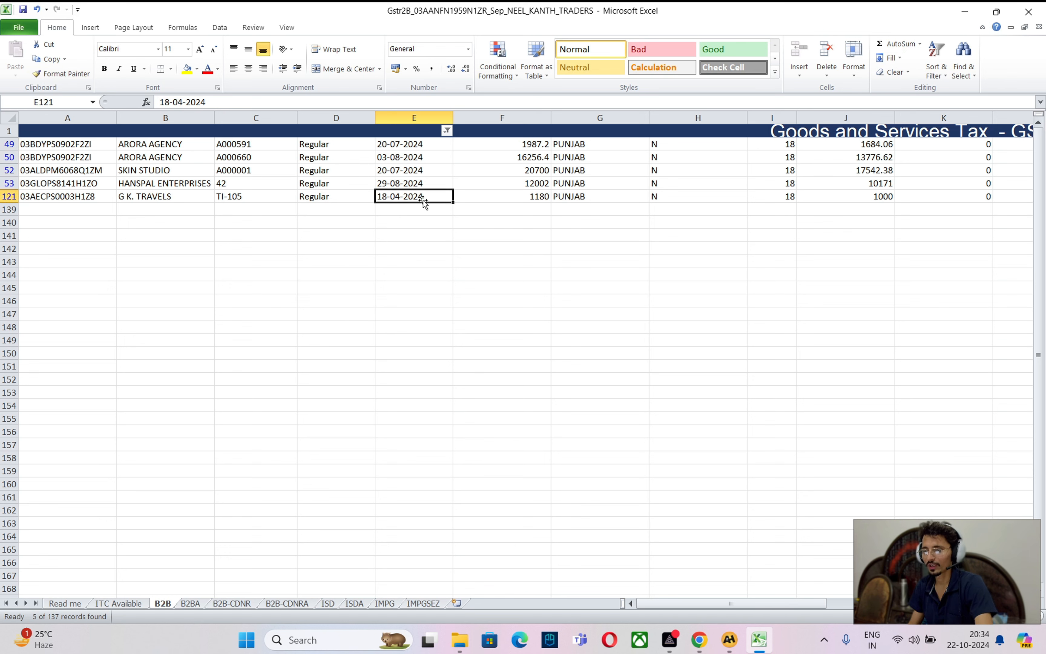
pyautogui.click(402, 146)
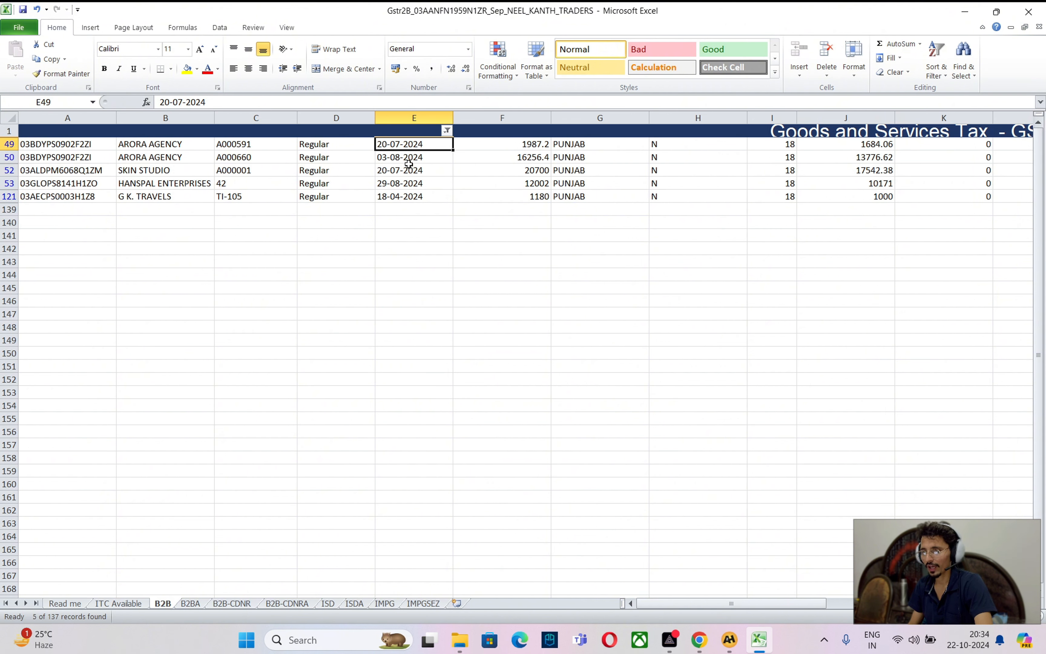
pyautogui.click(410, 161)
pyautogui.click(414, 199)
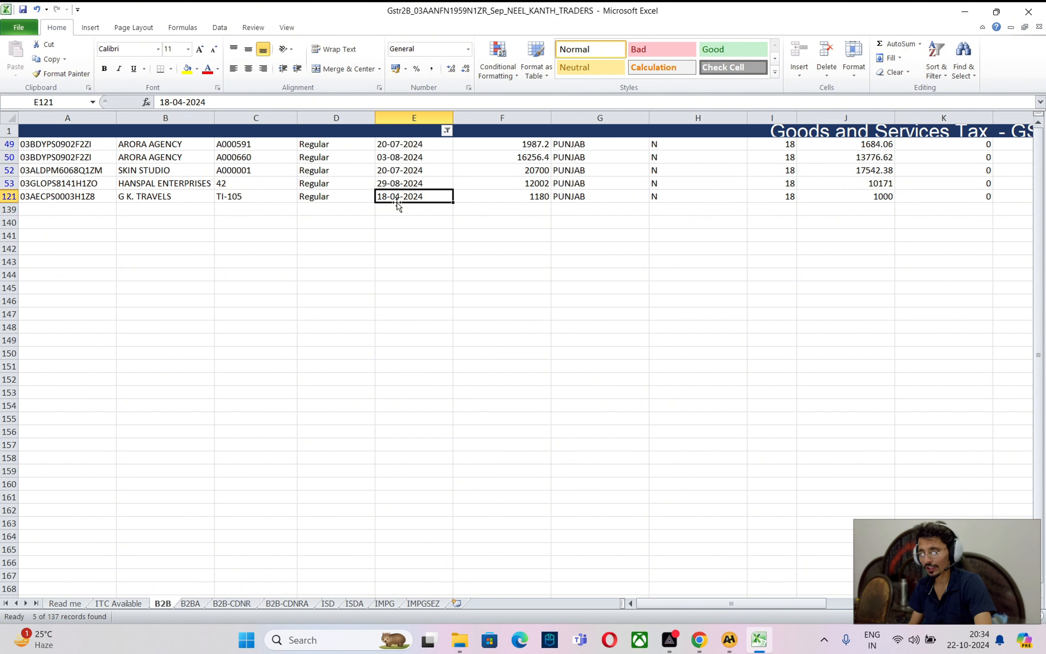
pyautogui.click(401, 181)
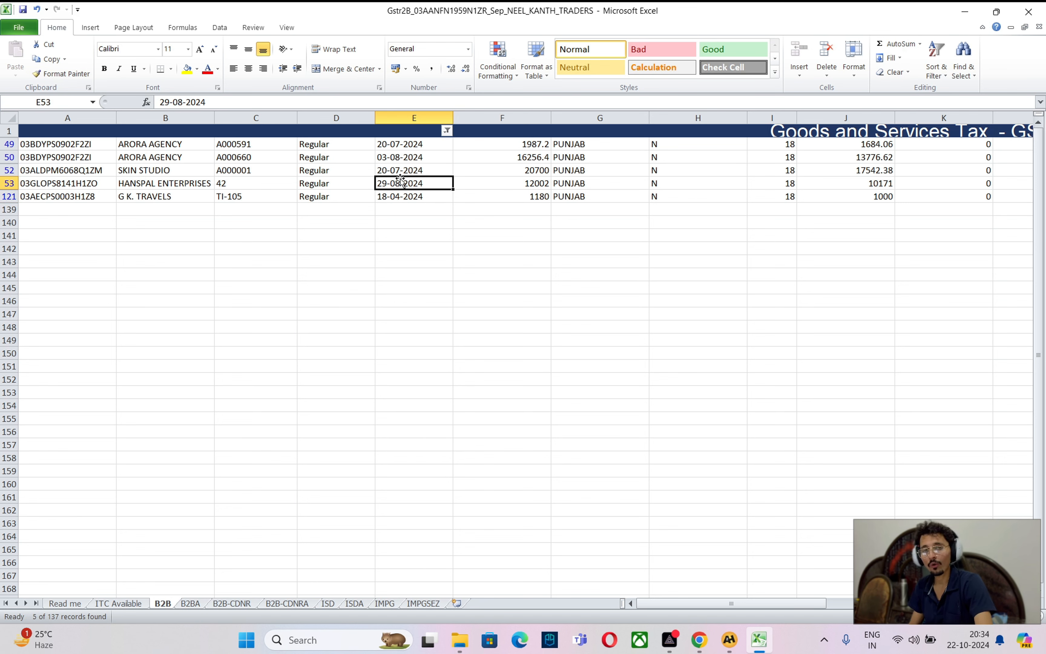
pyautogui.click(405, 143)
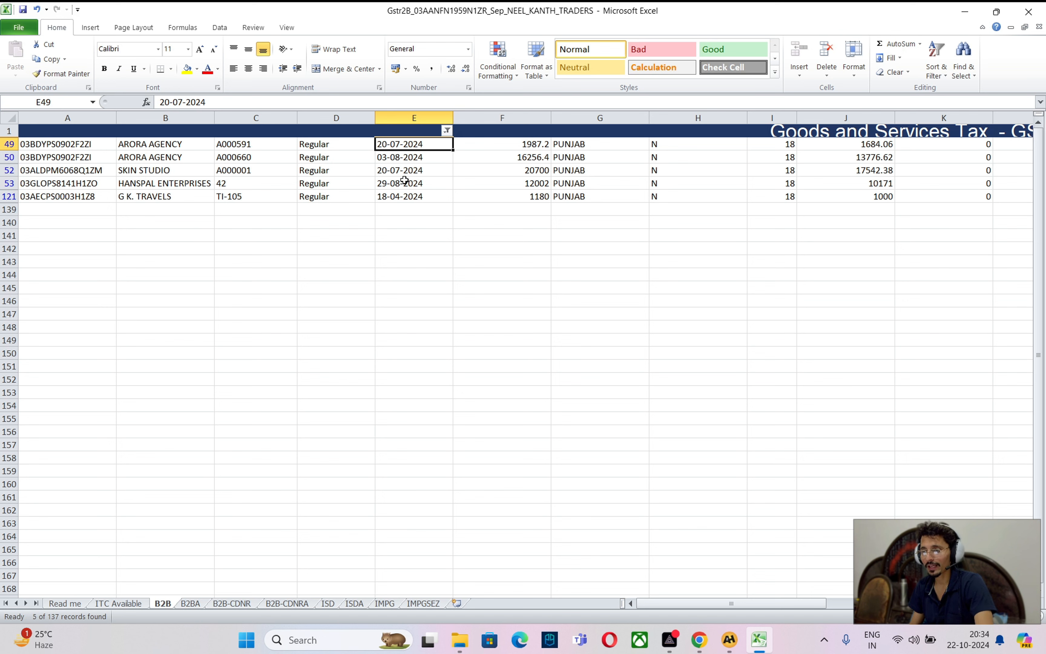
pyautogui.click(9, 144)
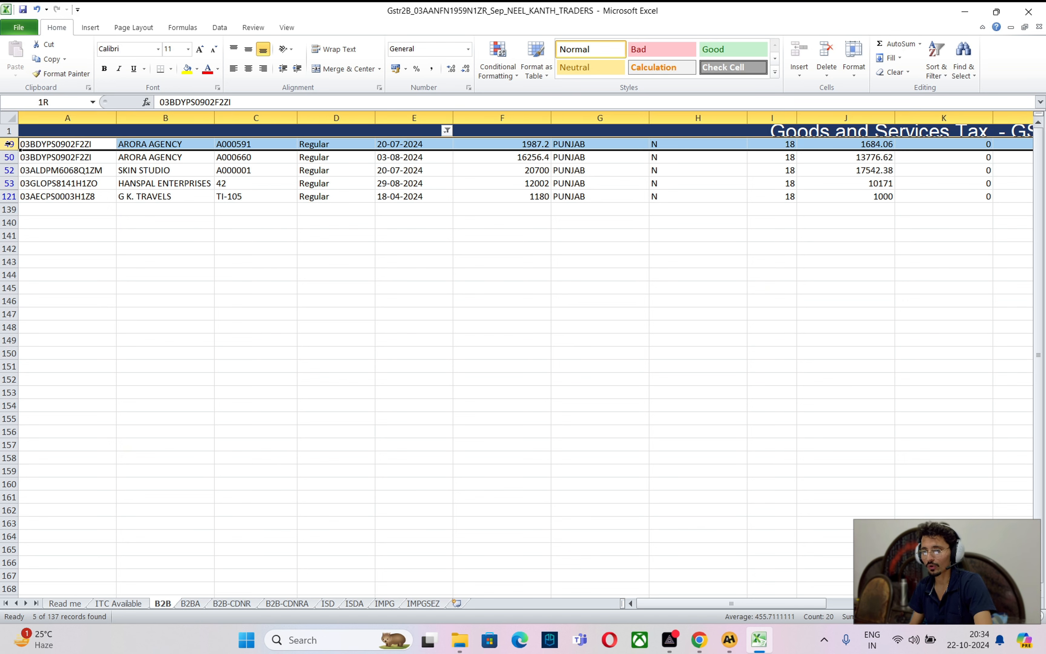
pyautogui.moveTo(9, 144); pyautogui.dragTo(8, 157)
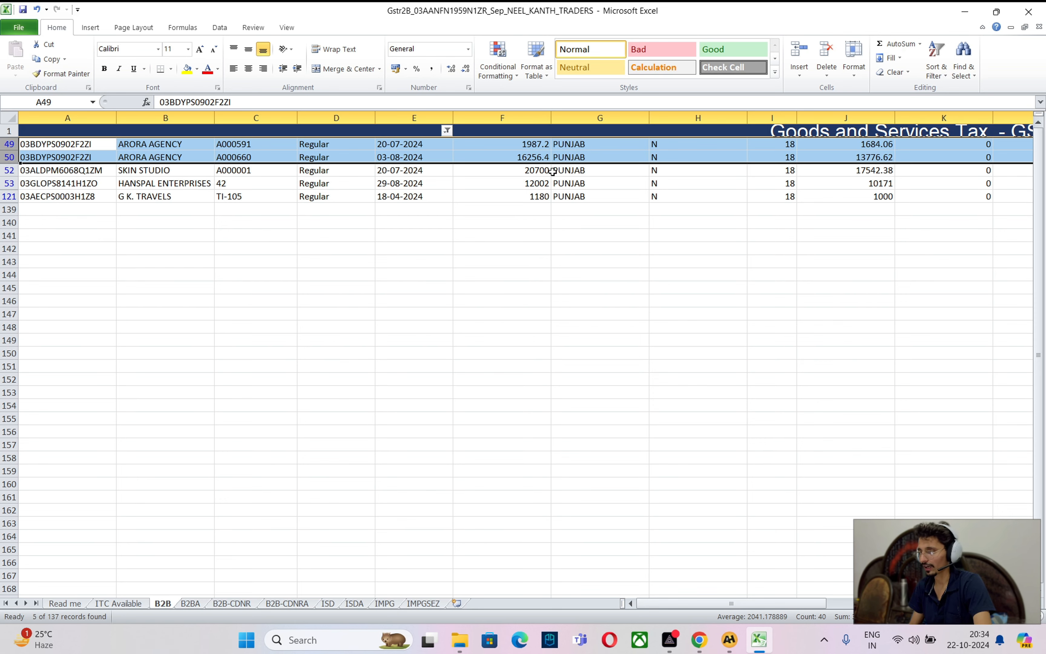
# Find bills A000591 and A000660 in the ARORA AGENCY ledger in A2H Visual Accounting
pyautogui.hotkey('alt', 'Tab')
pyautogui.hotkey('alt', 'Tab')
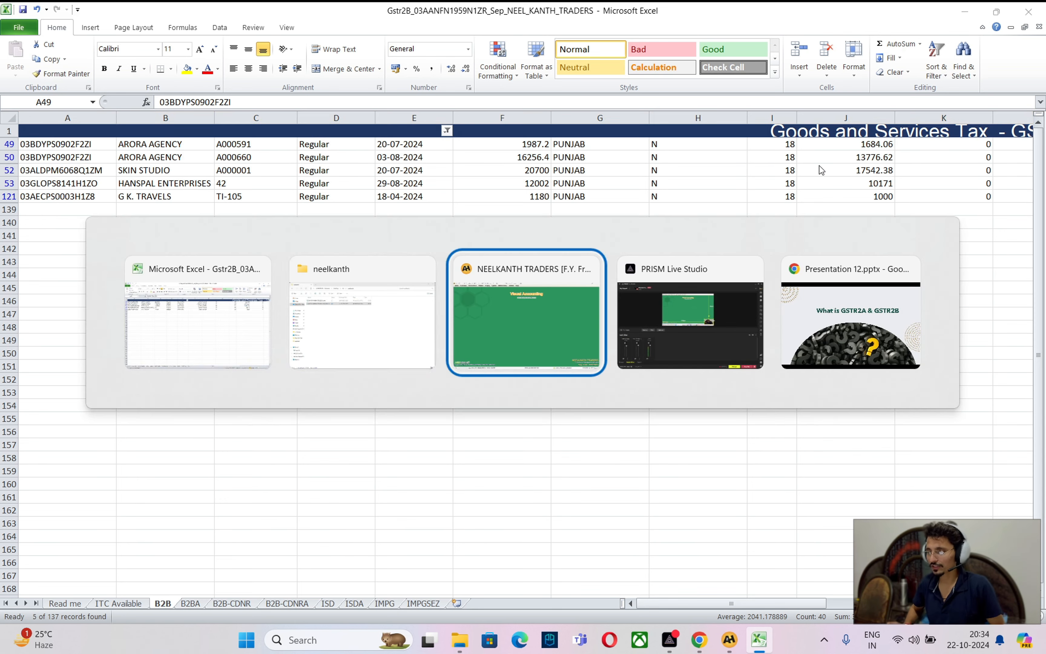
pyautogui.hotkey('ctrl', 'l')
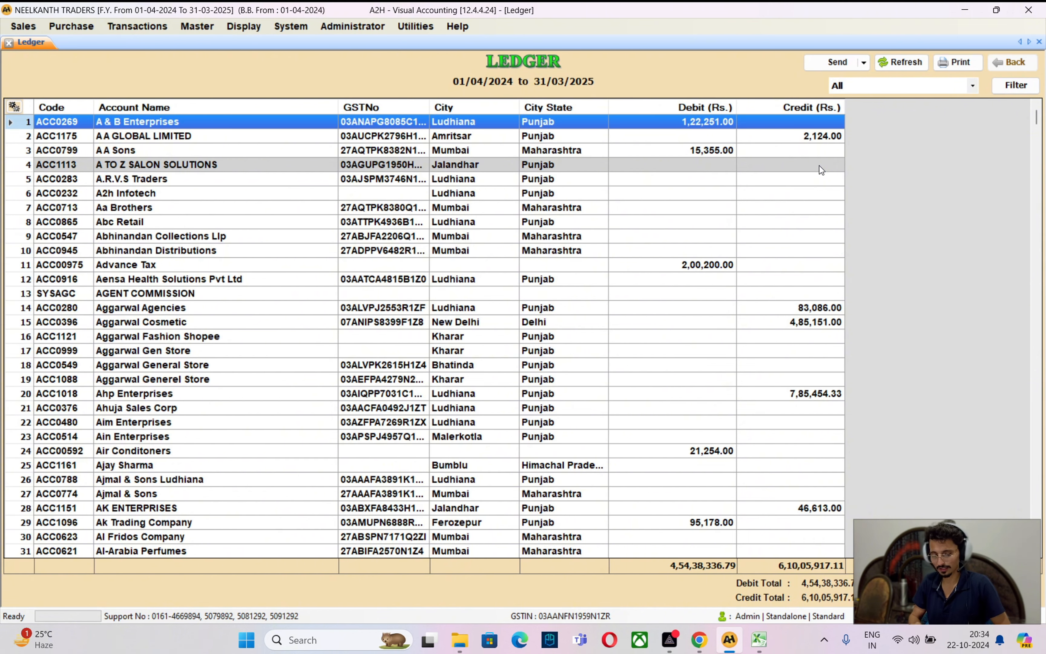
pyautogui.write('ARORA A')
pyautogui.press('Return')
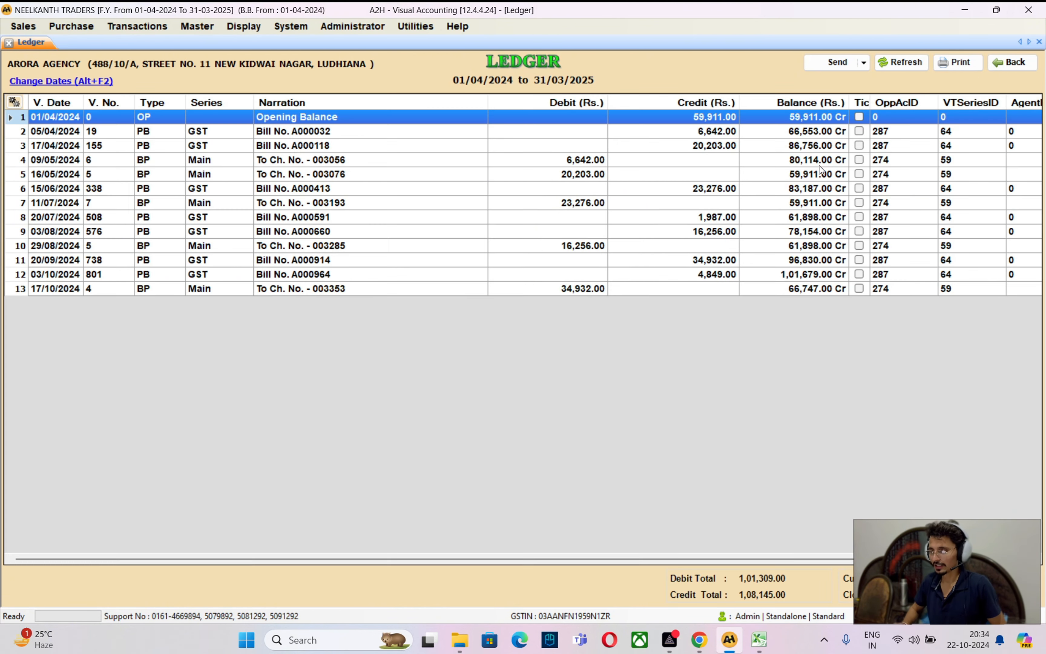
pyautogui.hotkey('ctrl', 'End')
pyautogui.press('Up')
pyautogui.press('Up')
pyautogui.press('Up')
pyautogui.press('Up')
pyautogui.press('Up')
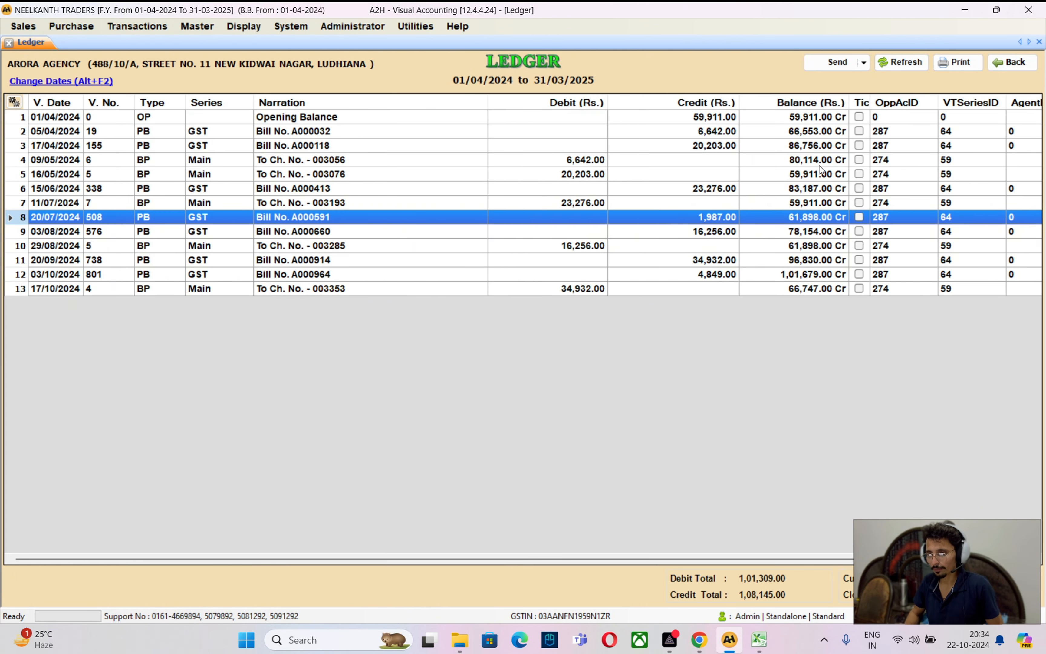
pyautogui.press('Down')
pyautogui.press('Up')
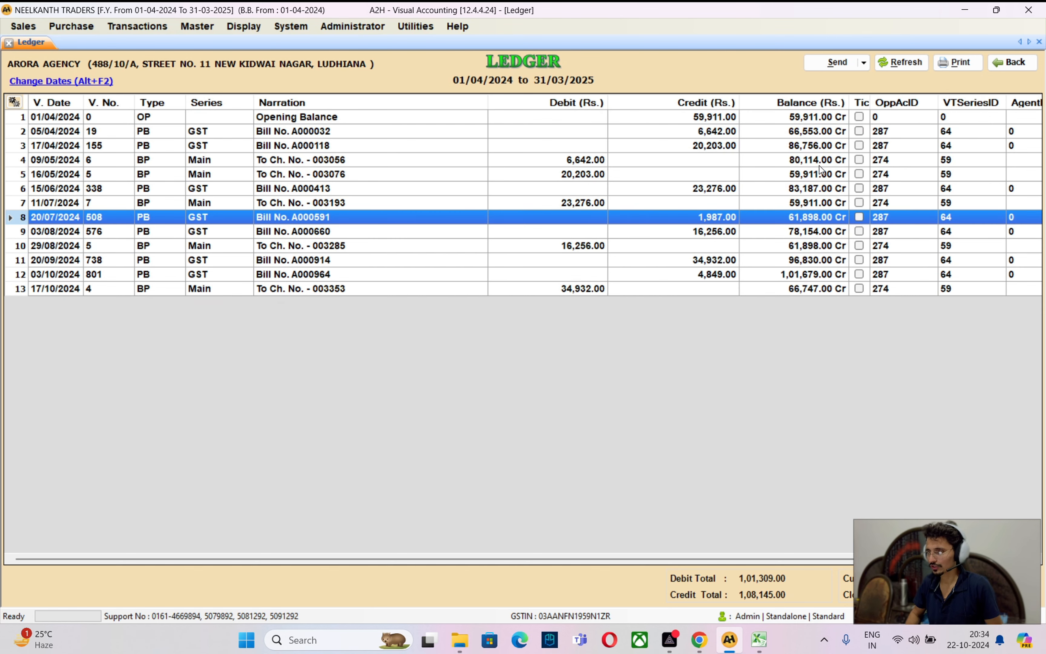
pyautogui.hotkey('alt', 'Tab')
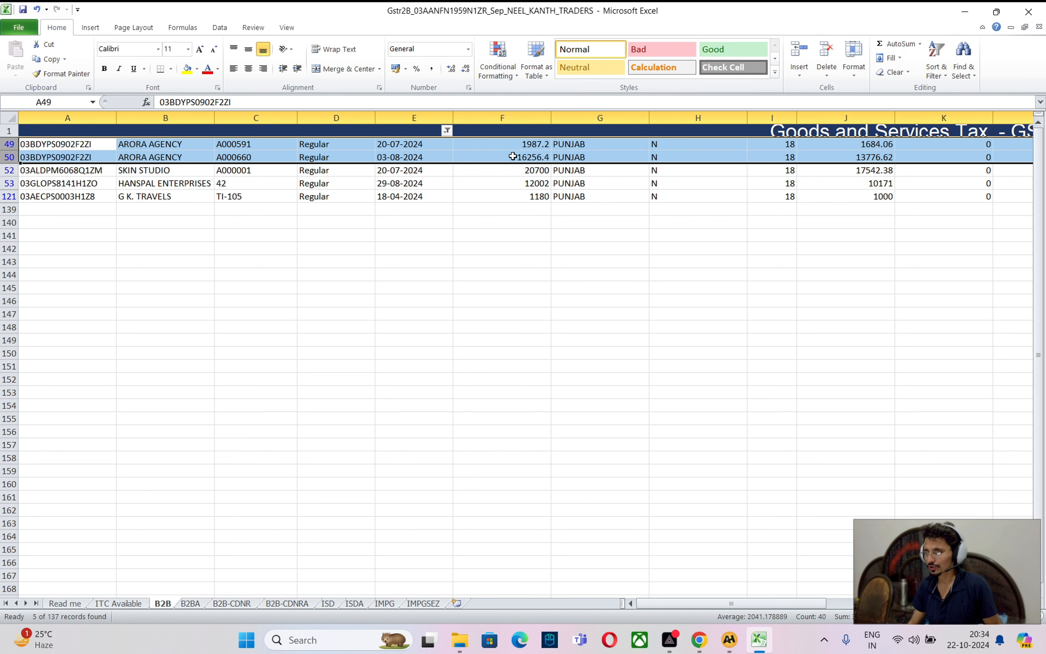
# Fill the ARORA AGENCY invoice rows 49–50 yellow
pyautogui.click(187, 70)
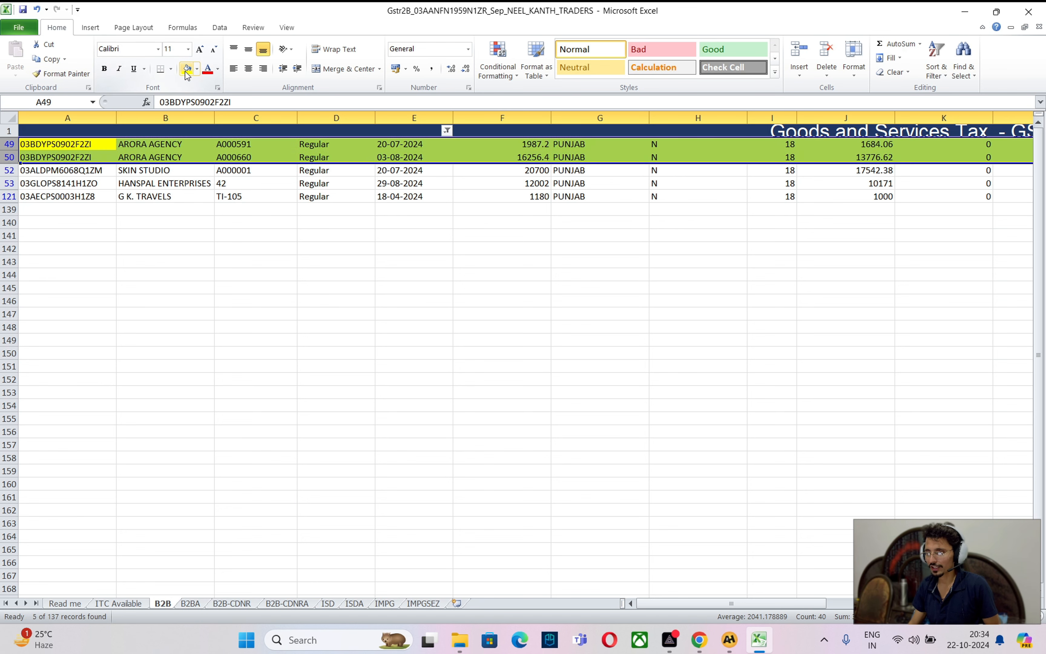
pyautogui.click(500, 157)
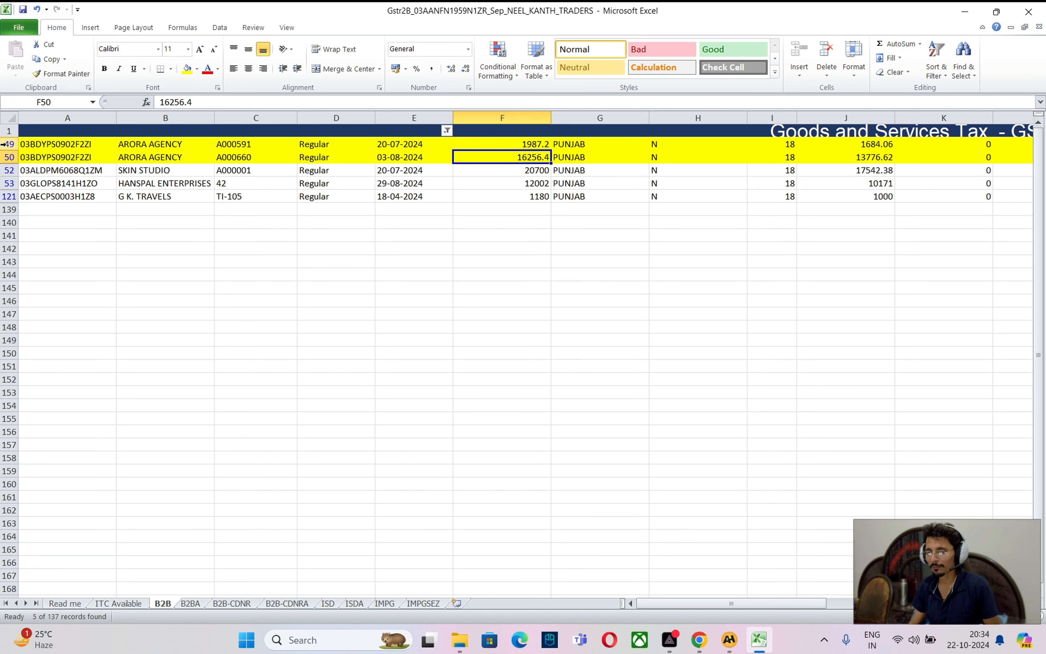
pyautogui.moveTo(3, 144); pyautogui.dragTo(3, 157)
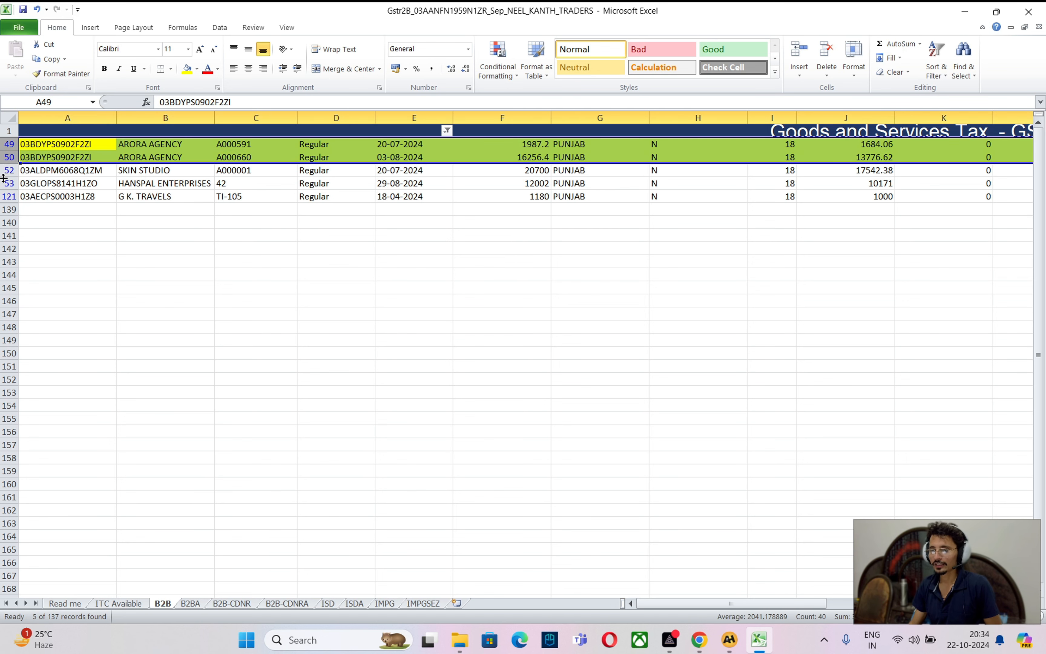
# Search the A2H ledger accounts for SKIN from row 52, finding only Skin Fuel Co. nearby
pyautogui.click(9, 170)
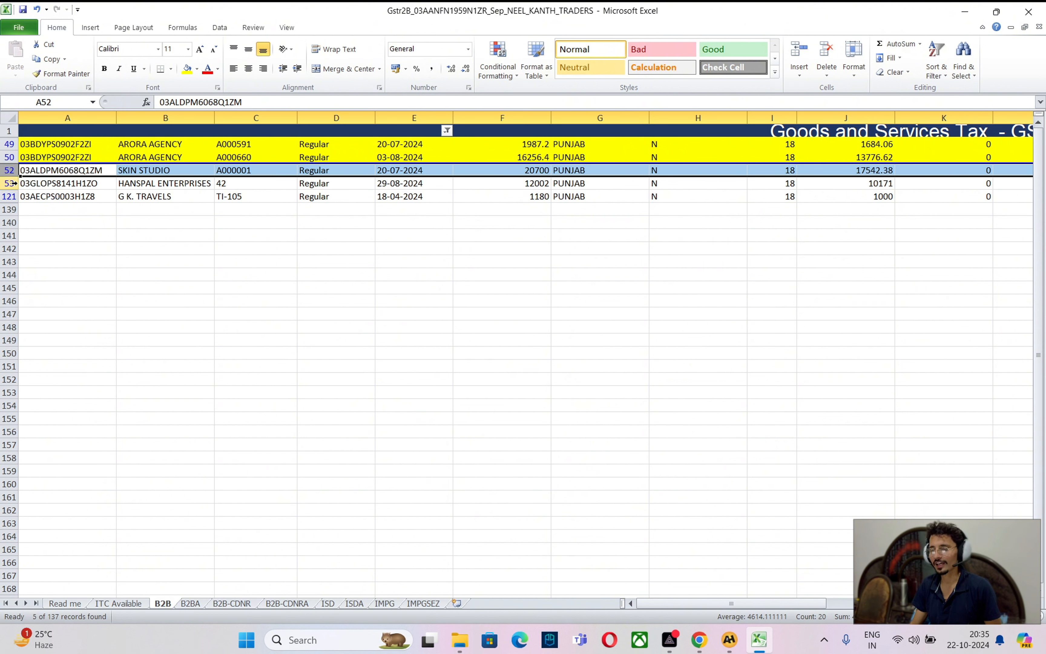
pyautogui.click(340, 187)
pyautogui.click(125, 185)
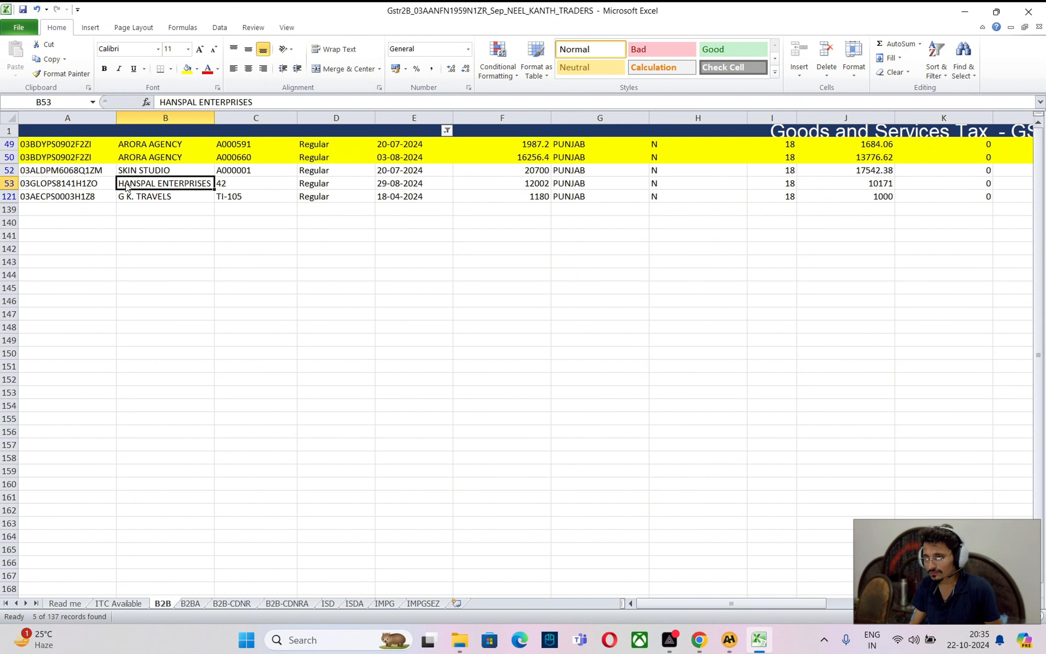
pyautogui.click(396, 183)
pyautogui.click(391, 171)
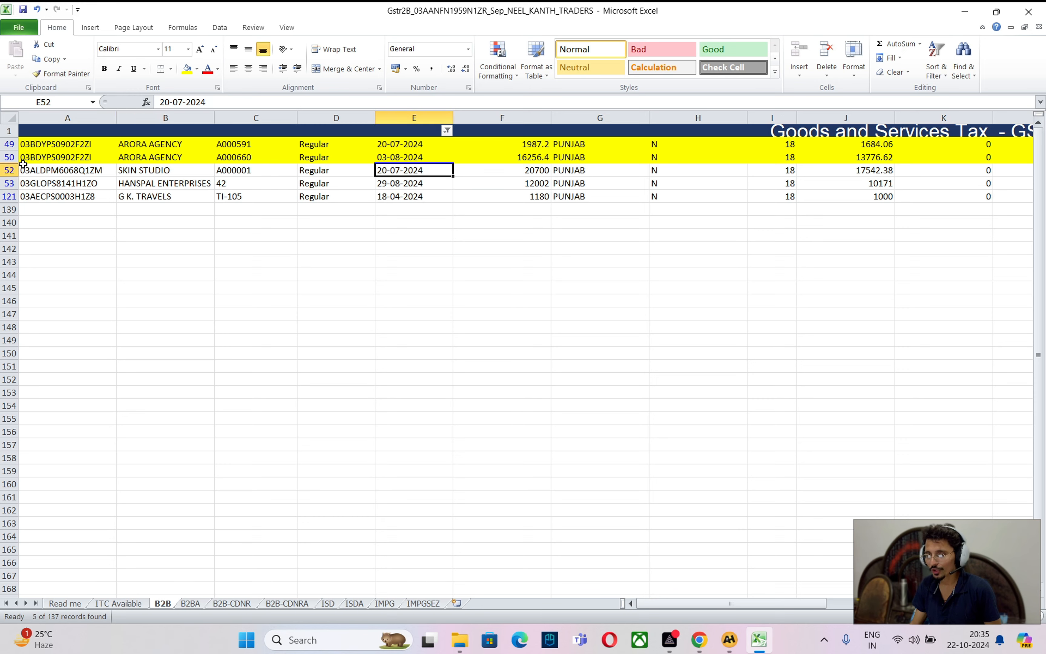
pyautogui.click(12, 170)
pyautogui.hotkey('alt', 'Tab')
pyautogui.press('Escape')
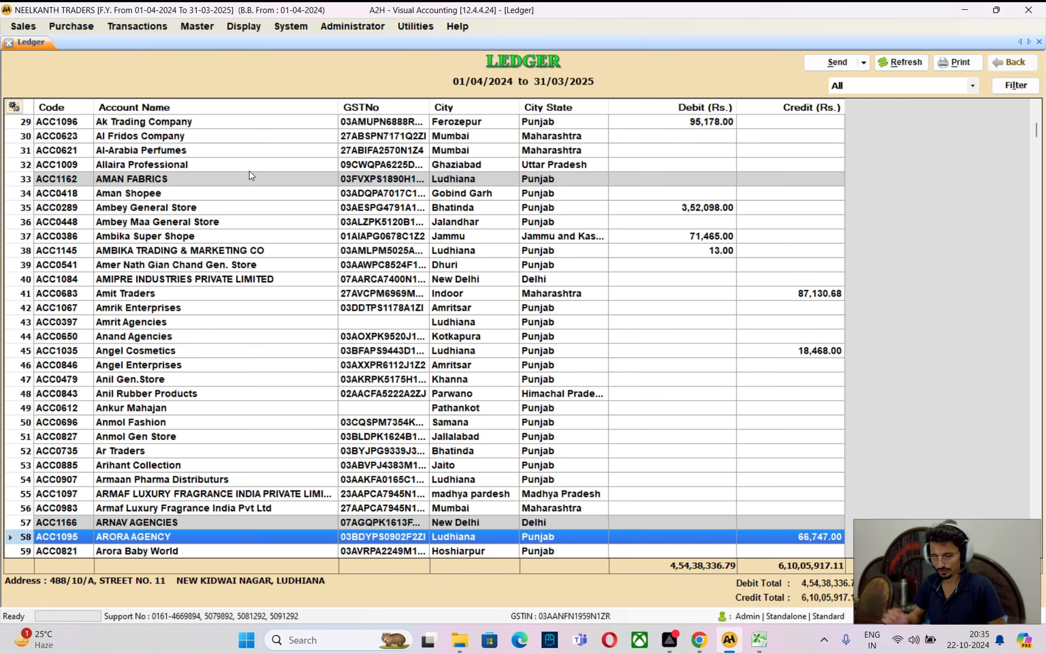
pyautogui.write('SKIN')
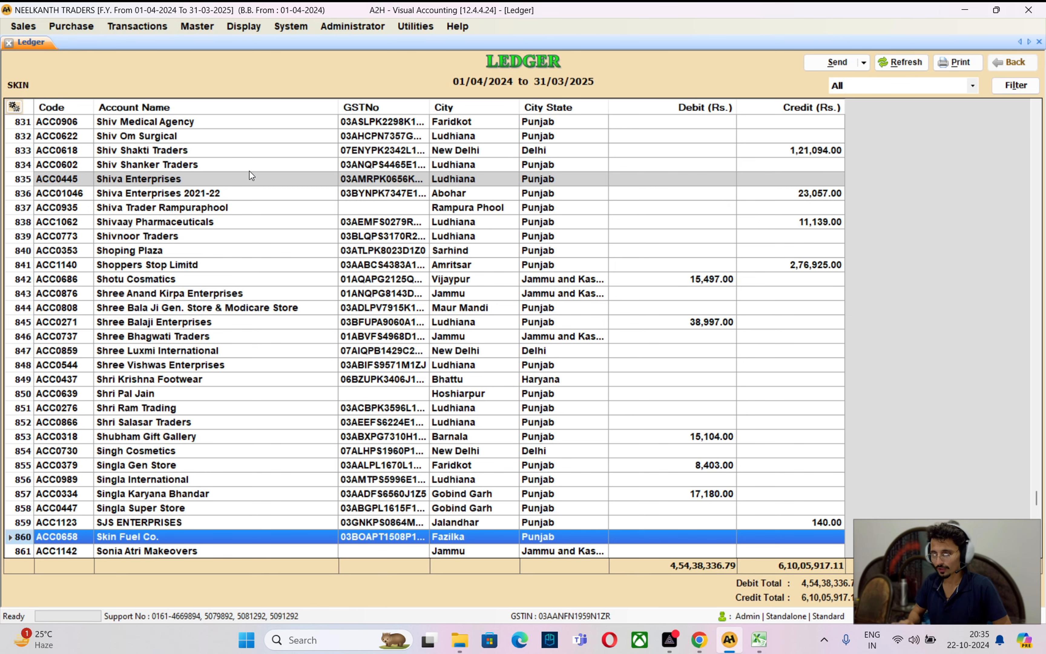
pyautogui.press('Down')
pyautogui.press('Down')
pyautogui.press('Up')
pyautogui.press('Up')
pyautogui.press('Up')
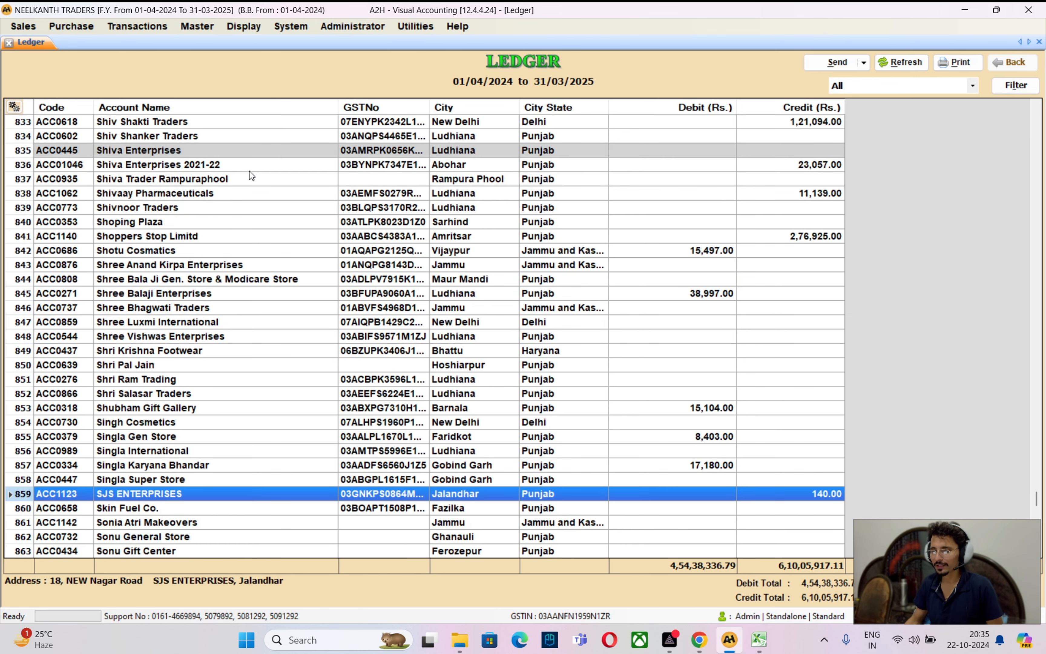
pyautogui.hotkey('alt', 'Tab')
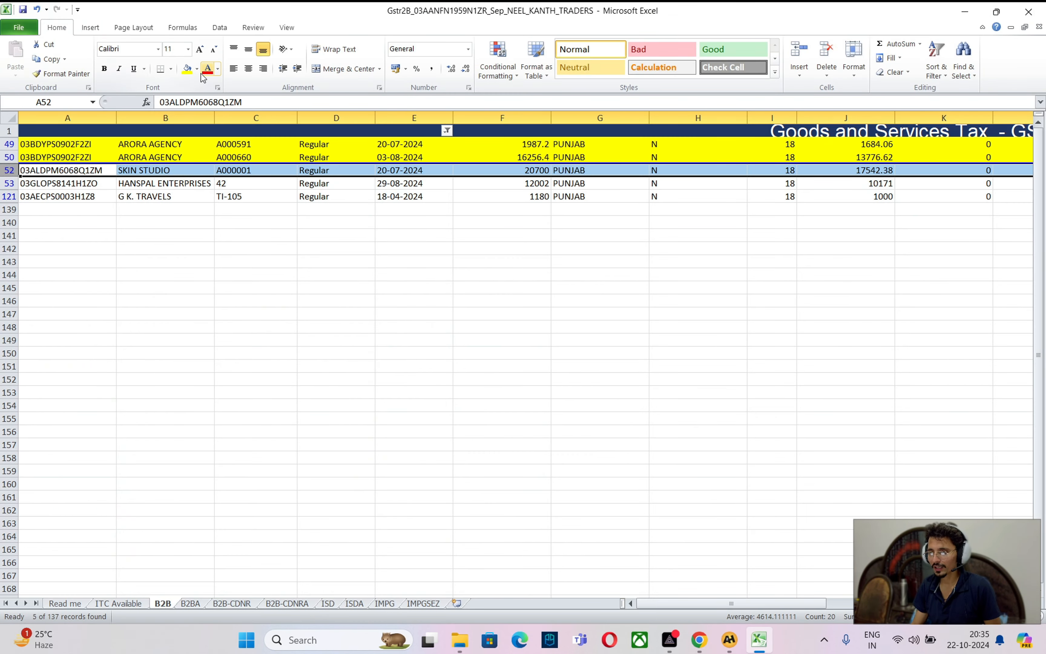
# Turn SKIN STUDIO's invoice A000001 row 52 text red as missing from the accounts
pyautogui.click(218, 69)
pyautogui.click(199, 157)
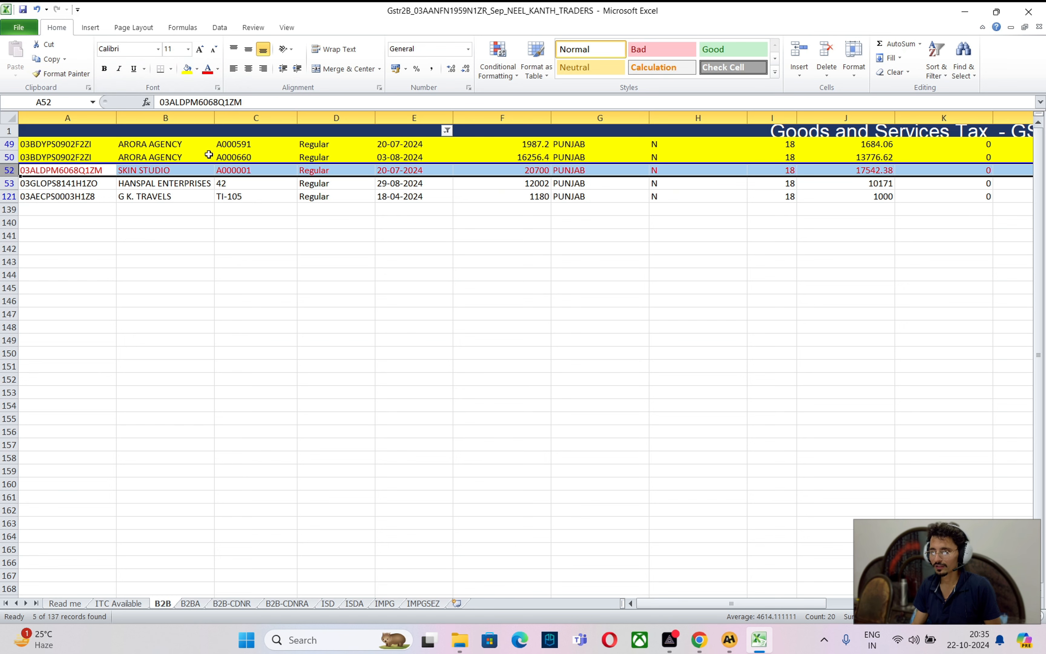
pyautogui.click(210, 200)
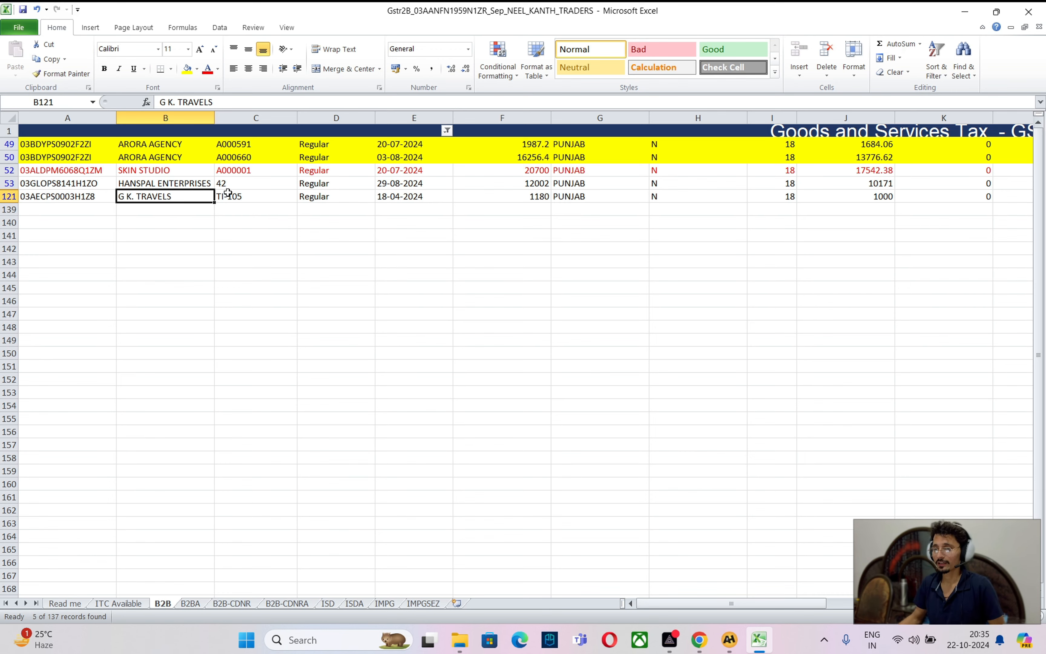
# Match HANSPAL ENTERPRISES' invoice 42 for 12002 in the A2H ledger and fill row 53 yellow
pyautogui.click(10, 183)
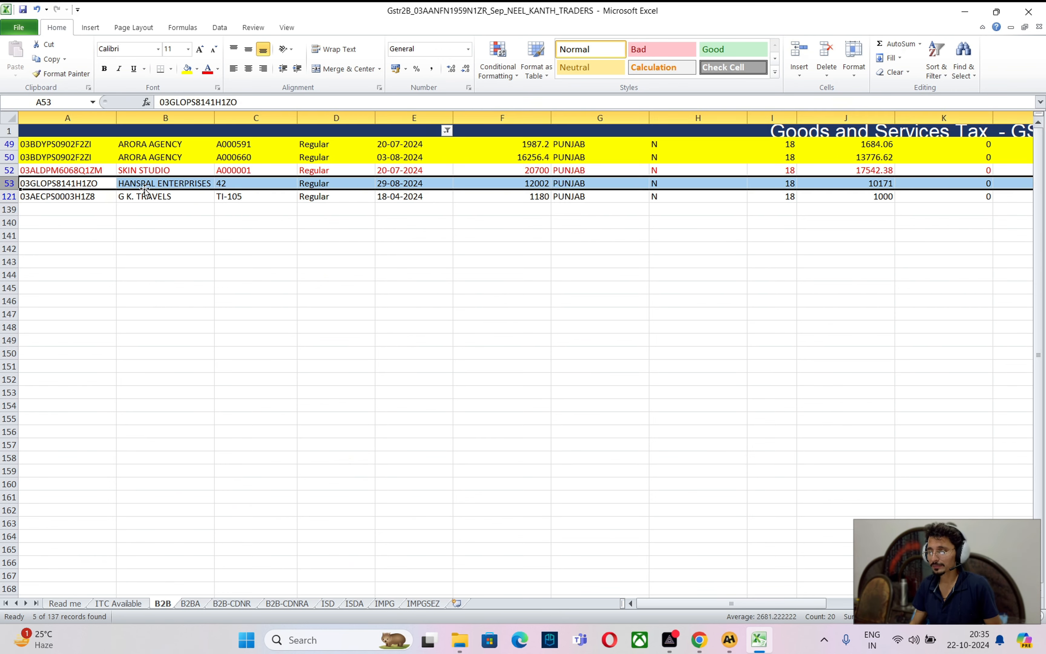
pyautogui.hotkey('alt', 'Tab')
pyautogui.write('HANSPAL')
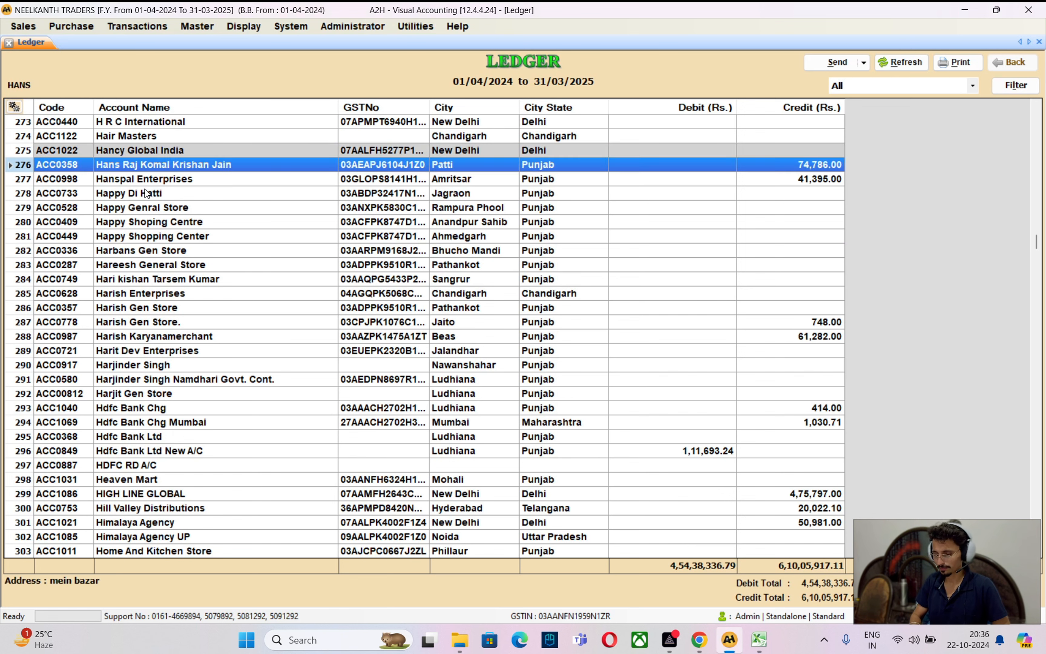
pyautogui.press('Return')
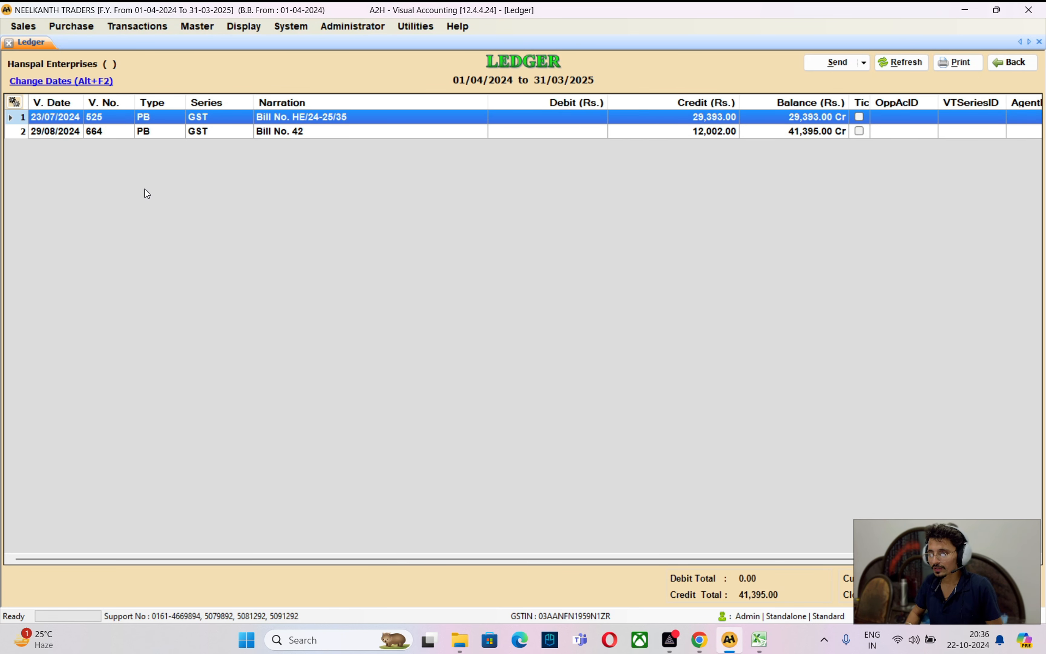
pyautogui.press('Down')
pyautogui.press('Up')
pyautogui.hotkey('alt', 'Tab')
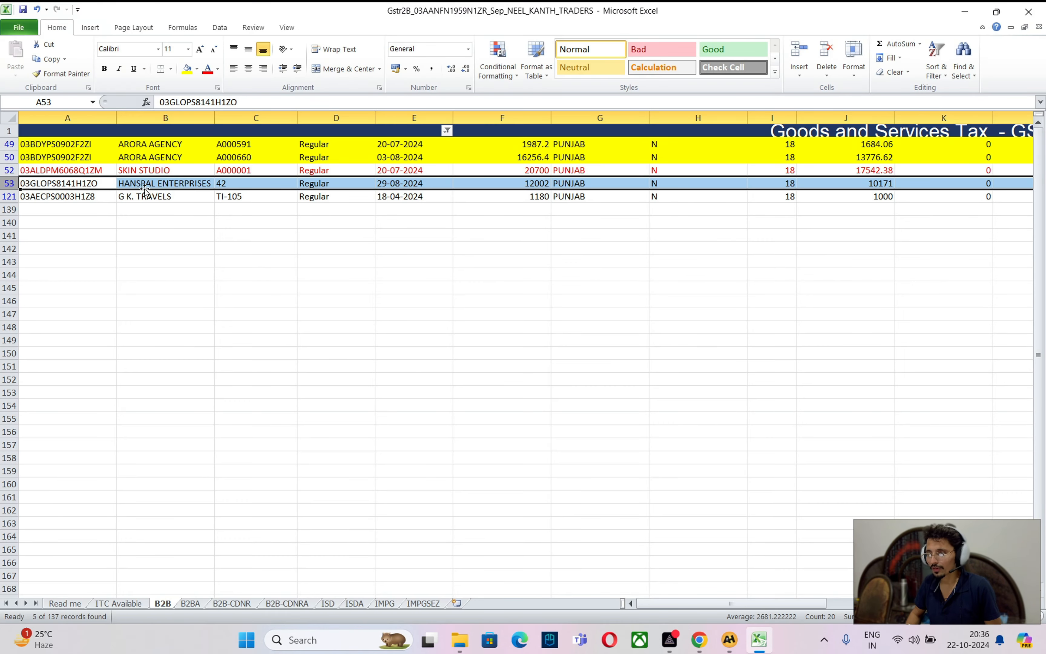
pyautogui.hotkey('alt', 'Tab')
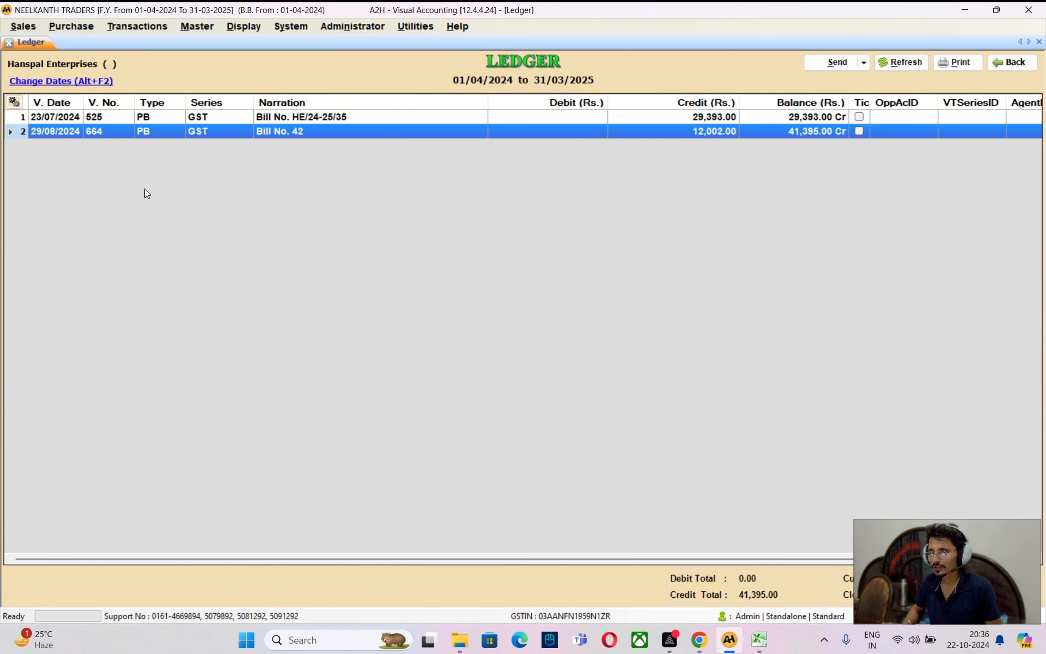
pyautogui.hotkey('alt', 'Tab')
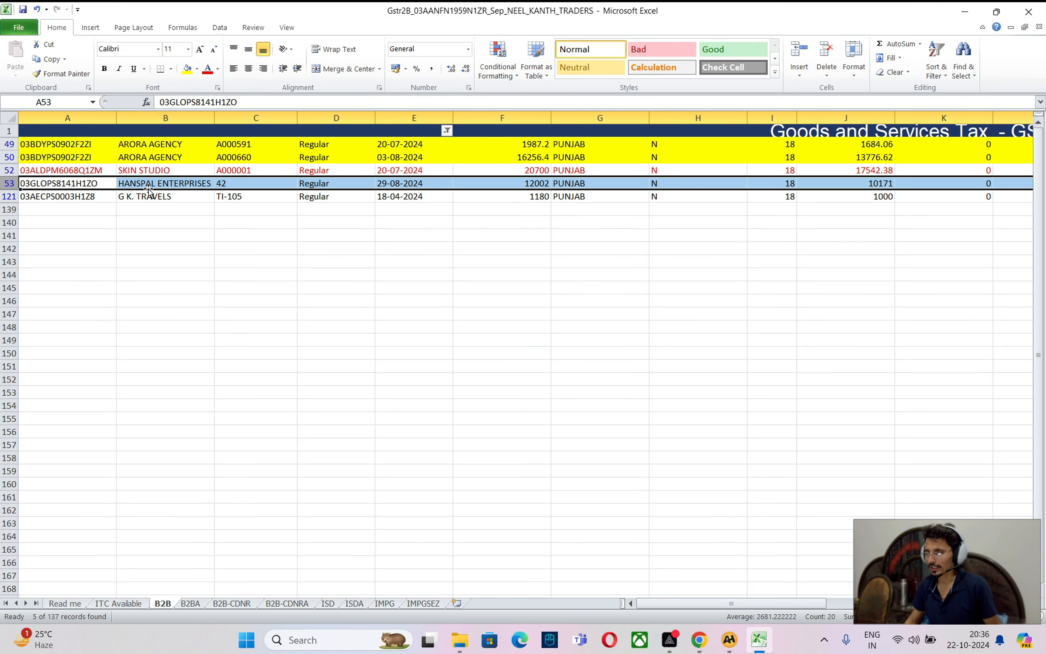
pyautogui.click(187, 68)
# Search the A2H accounts for G.K and, finding no match, turn row 121 text red
pyautogui.click(9, 197)
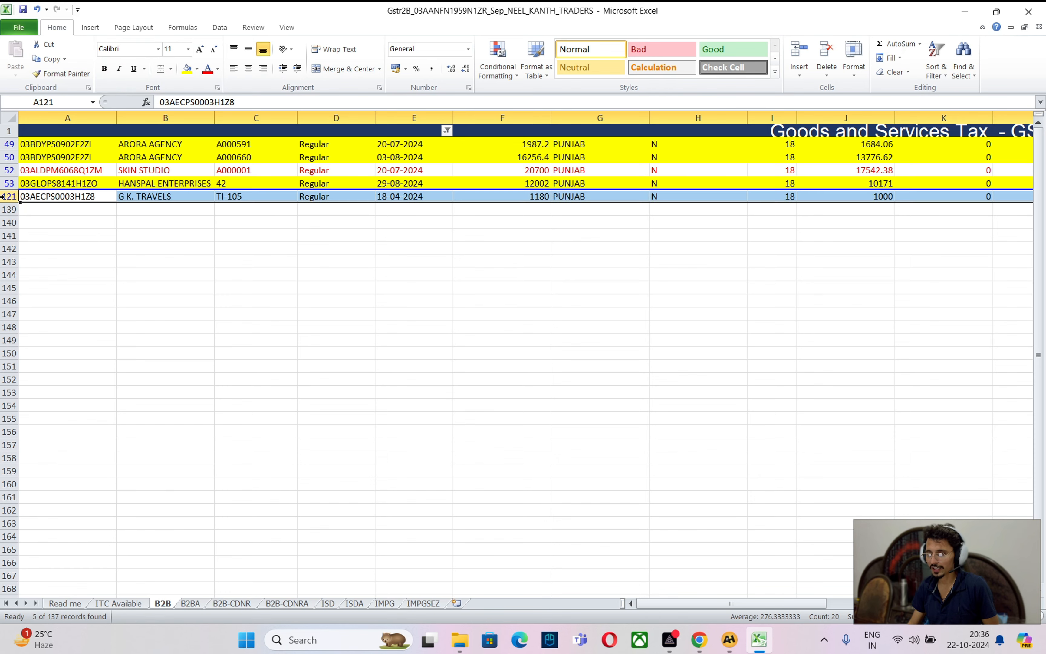
pyautogui.hotkey('alt', 'Tab')
pyautogui.press('Escape')
pyautogui.write('G.K')
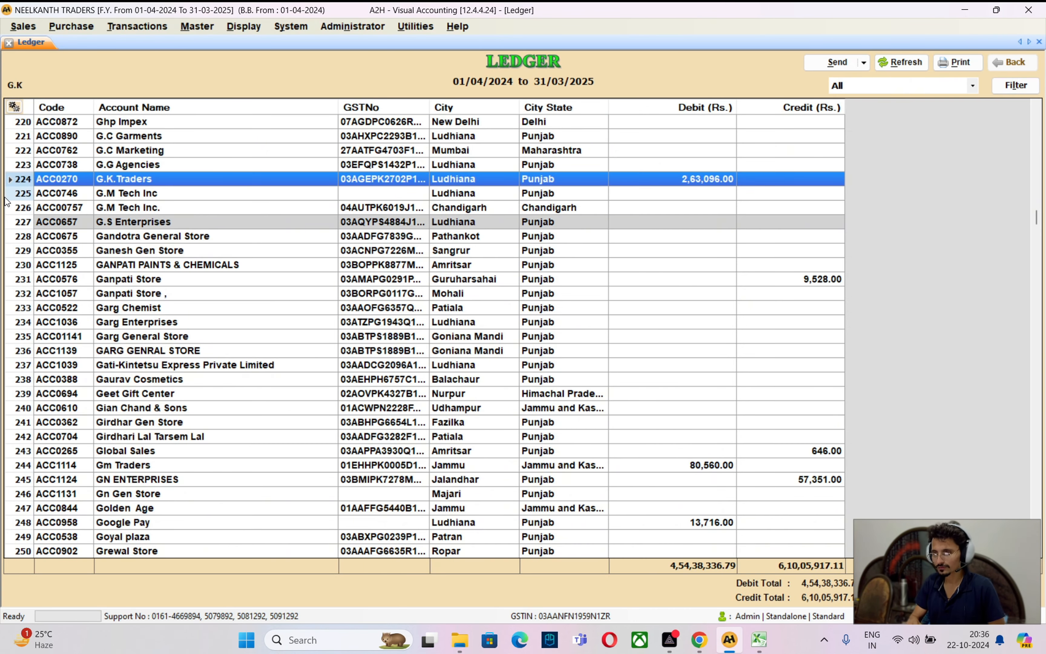
pyautogui.press('Down')
pyautogui.press('Down')
pyautogui.hotkey('alt', 'Tab')
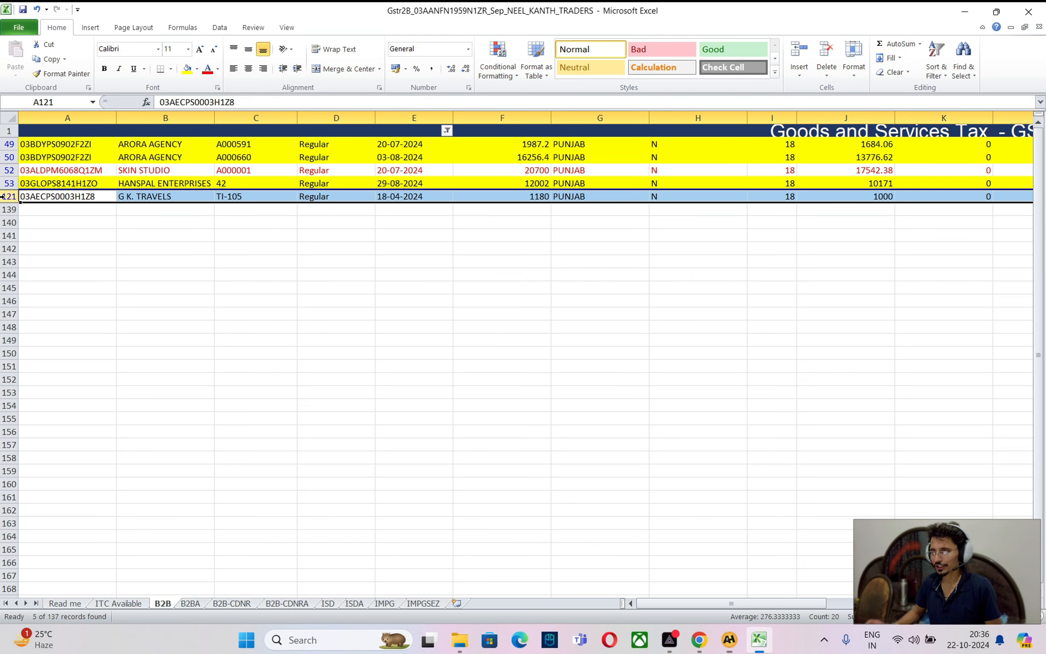
pyautogui.click(208, 69)
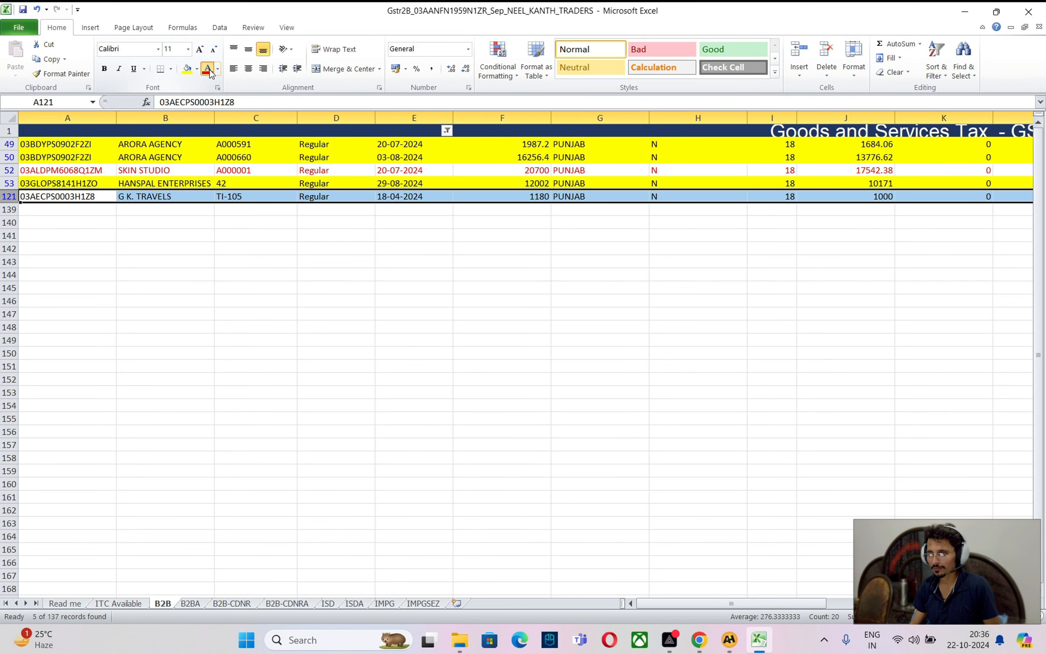
pyautogui.click(366, 289)
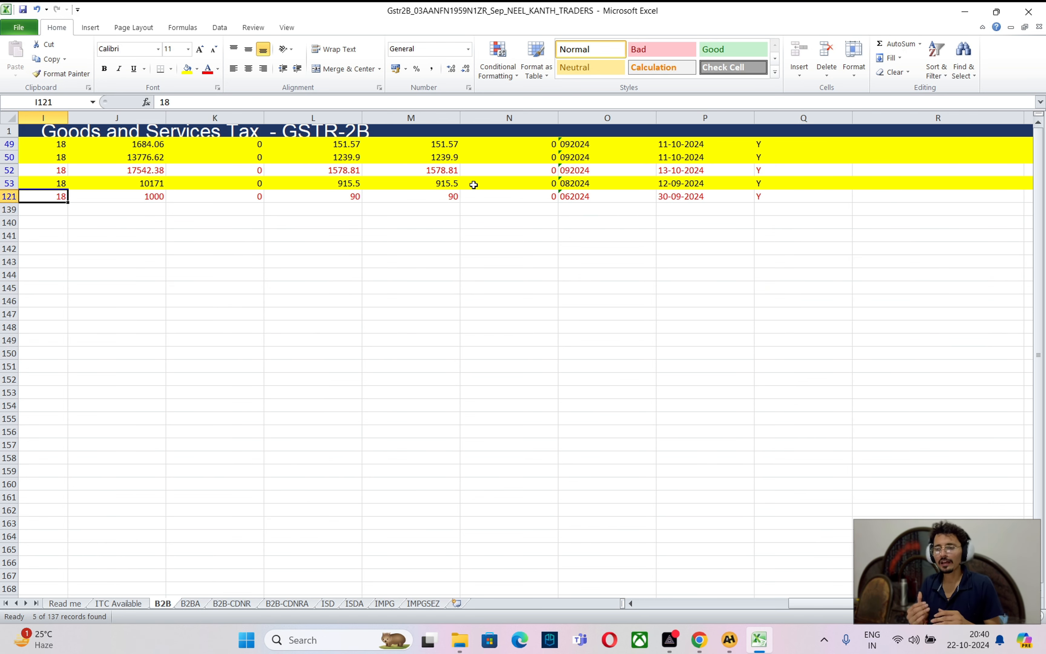
# Step across row 121 to review invoice TI-105, type Regular and its date
pyautogui.press('Home')
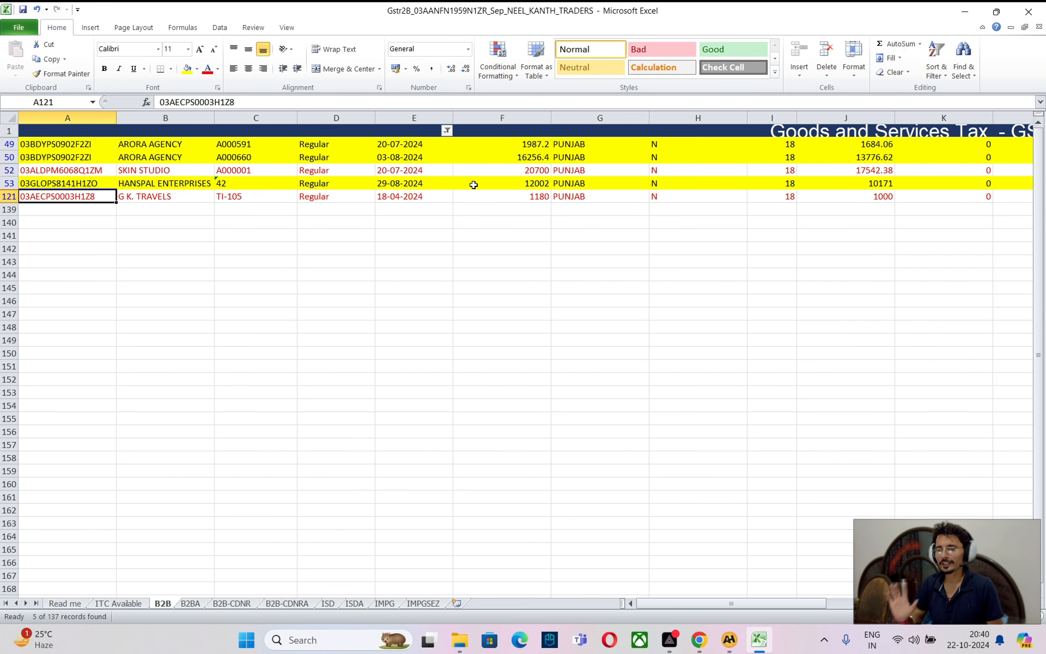
pyautogui.press('Right')
pyautogui.press('Right')
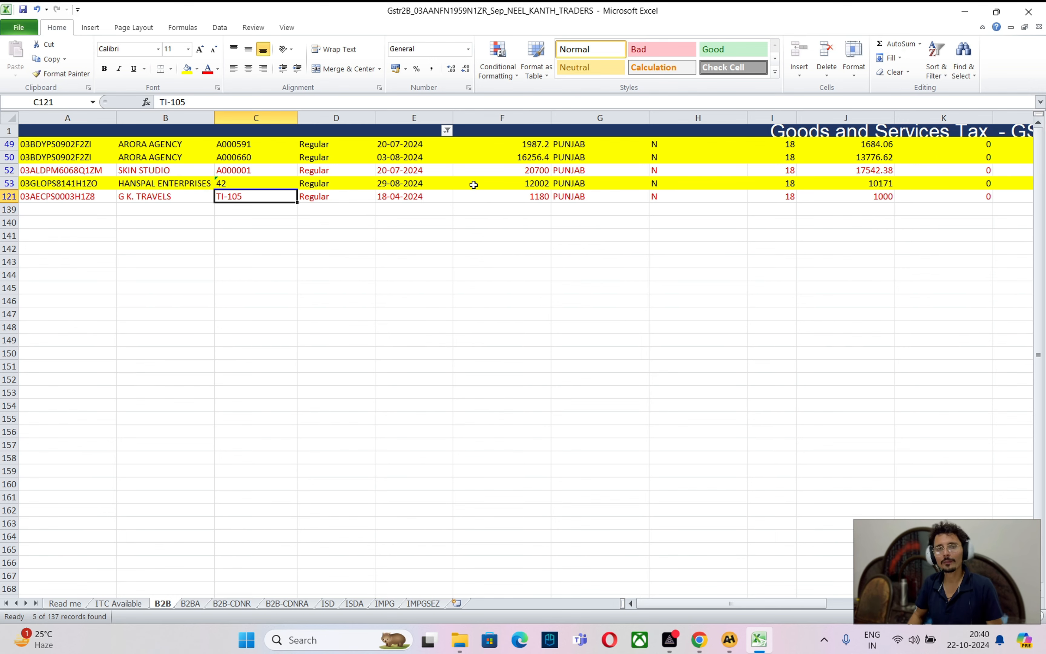
pyautogui.press('Right')
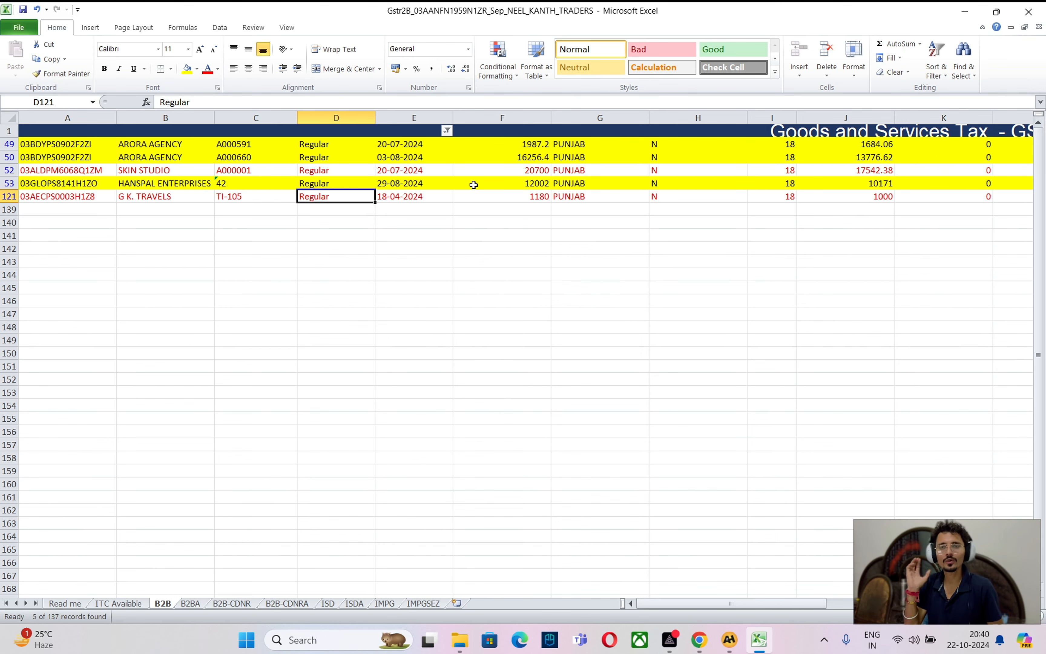
pyautogui.press('Right')
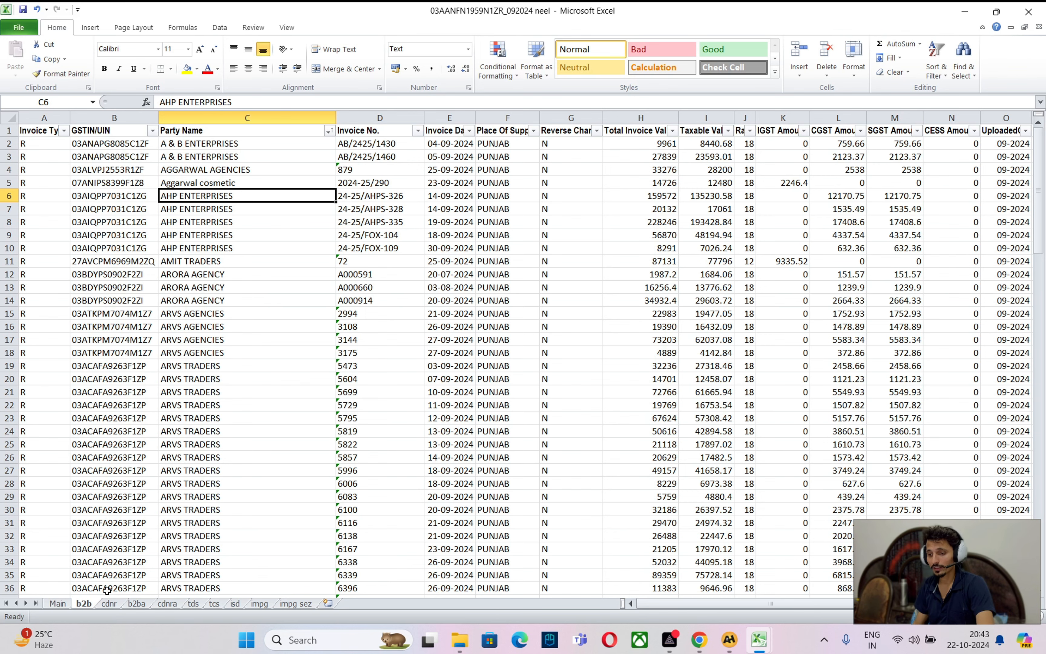
pyautogui.click(109, 604)
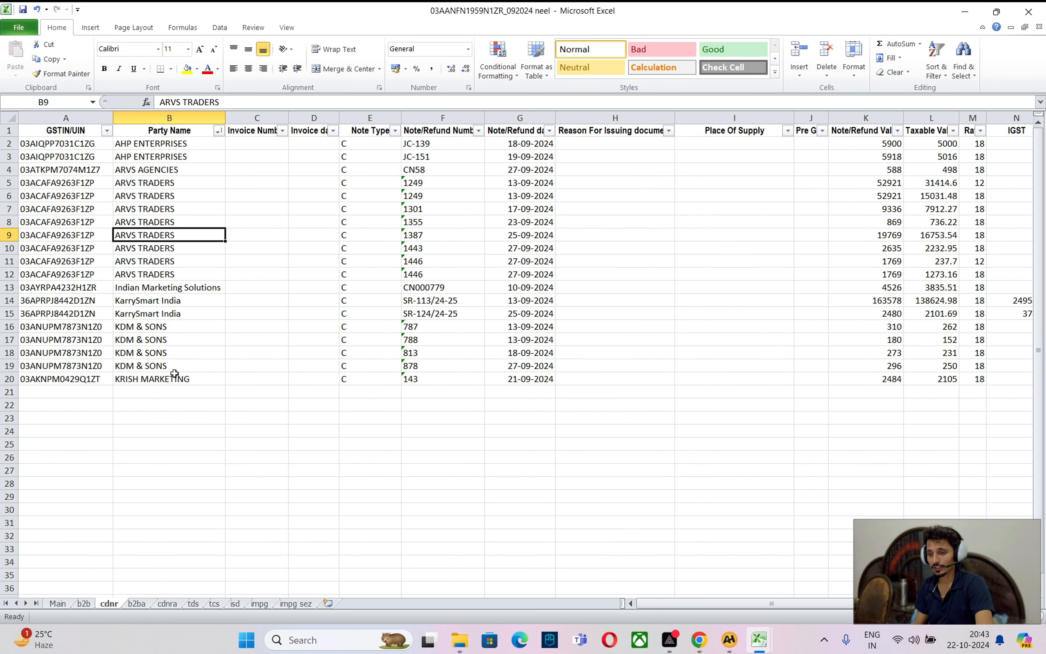
pyautogui.click(181, 157)
pyautogui.moveTo(519, 143); pyautogui.dragTo(513, 376)
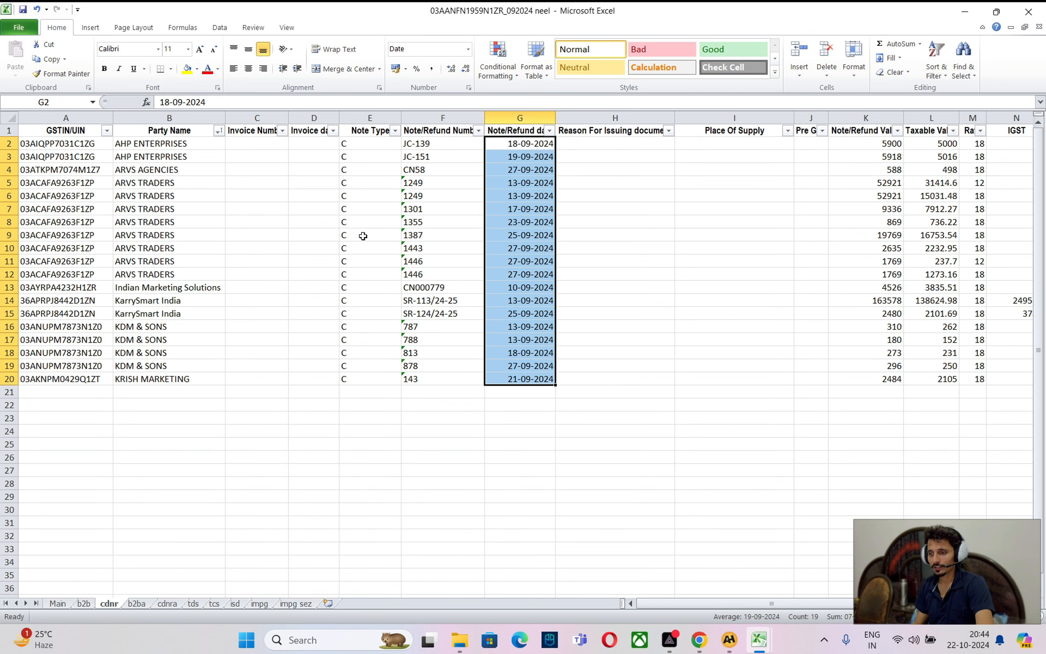
pyautogui.click(147, 144)
pyautogui.click(150, 200)
pyautogui.click(148, 126)
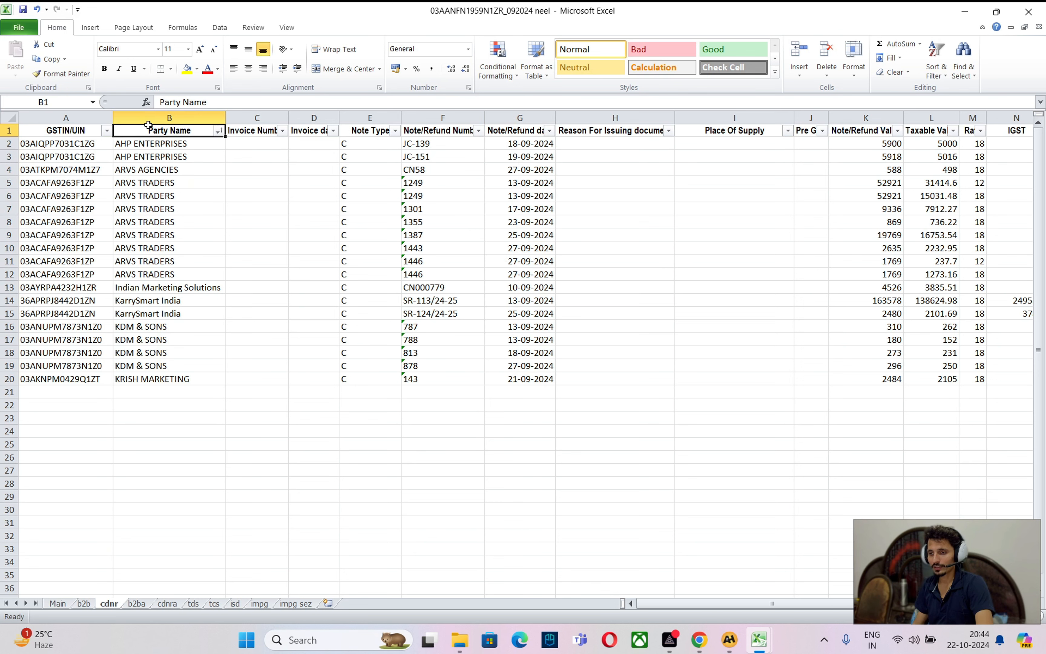
pyautogui.click(153, 147)
pyautogui.click(536, 143)
pyautogui.click(622, 180)
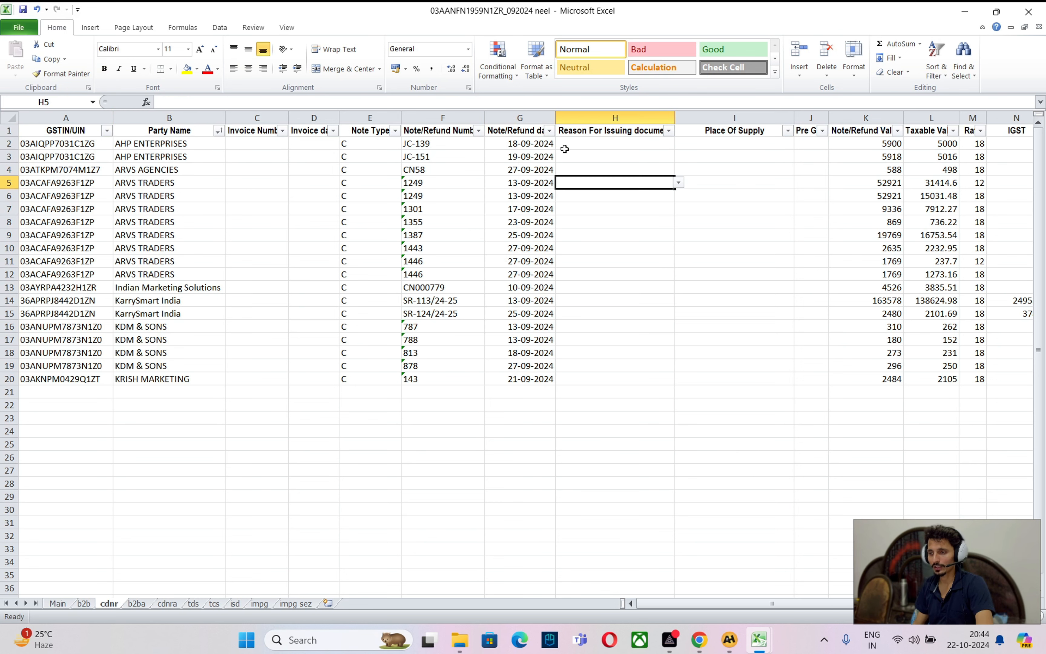
pyautogui.click(832, 167)
pyautogui.click(630, 120)
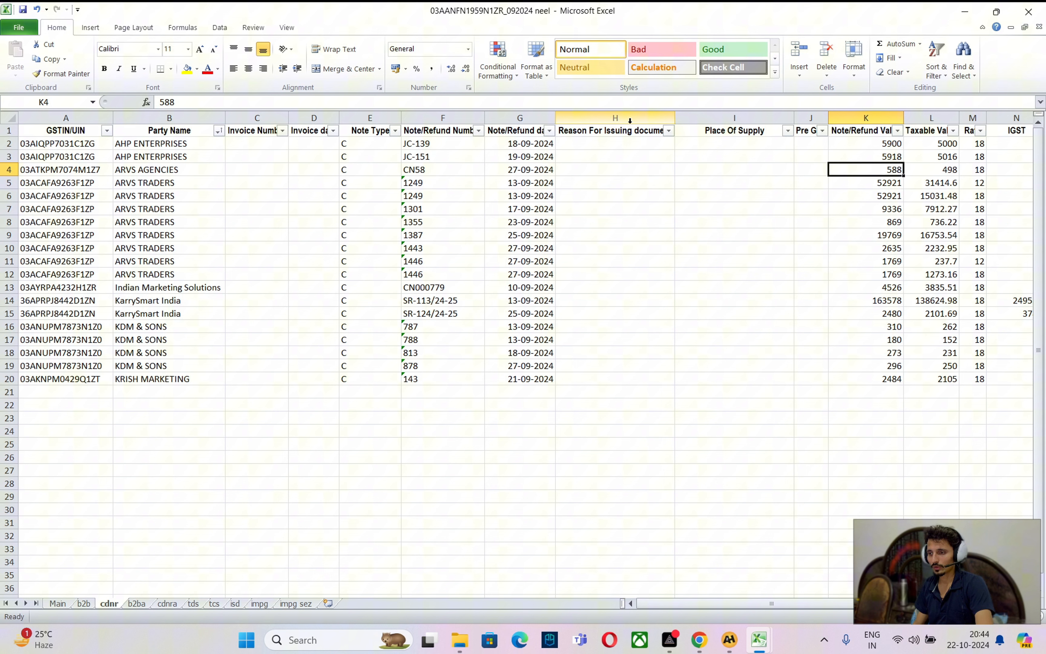
pyautogui.click(857, 146)
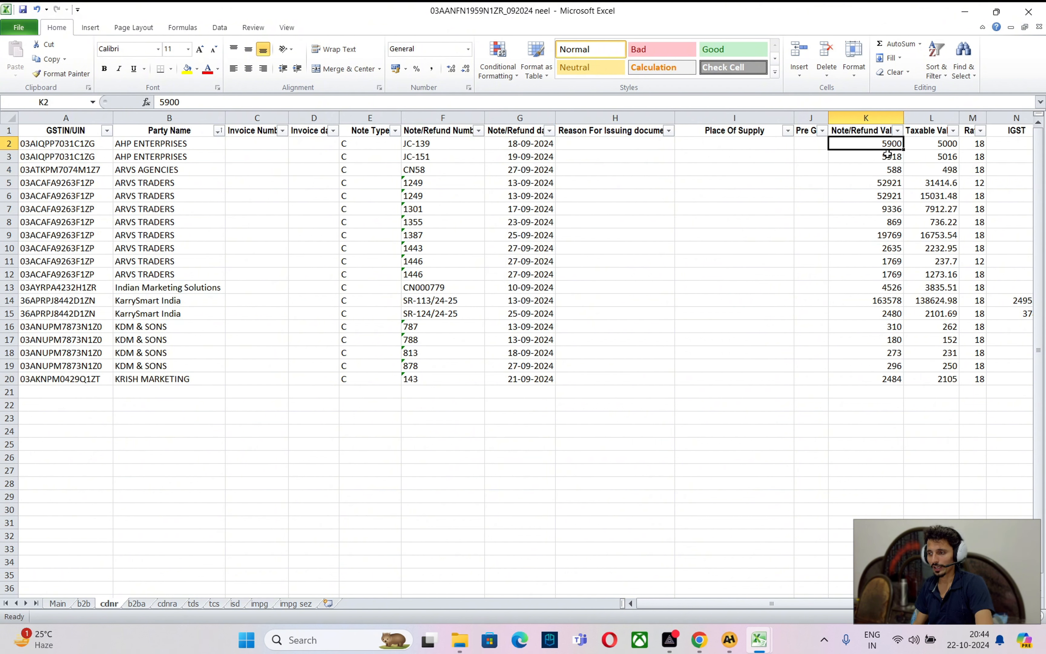
pyautogui.click(938, 143)
pyautogui.click(873, 147)
pyautogui.moveTo(4, 143)
pyautogui.mouseDown()
pyautogui.moveTo(3, 169)
pyautogui.moveTo(2, 156)
pyautogui.mouseUp()
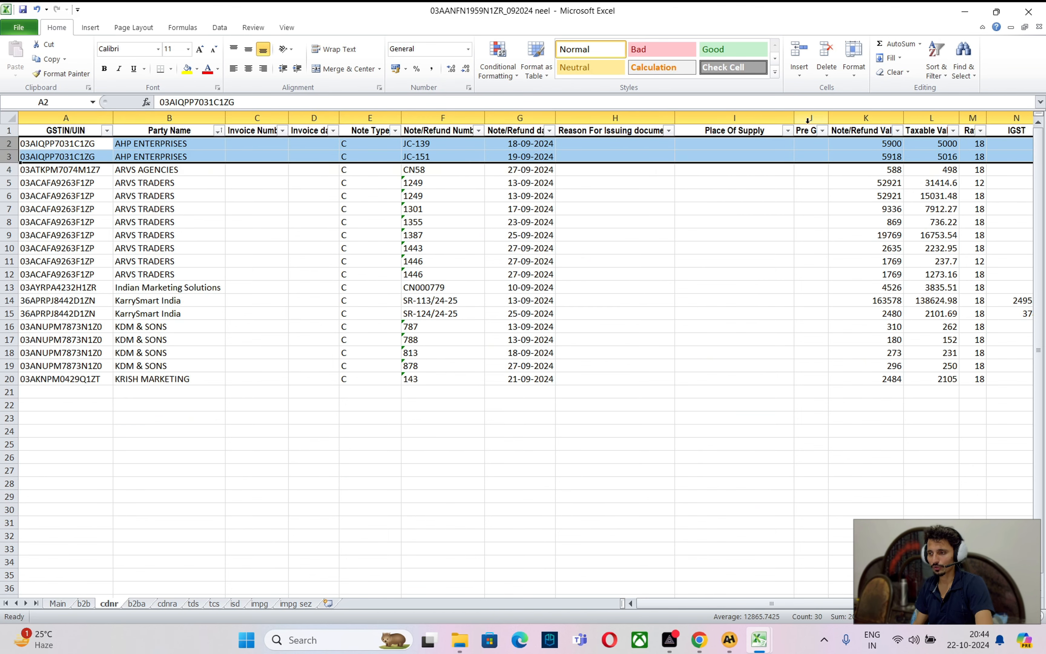
# Open the Ahp Enterprises ledger in A2H and compare its JC-151 entry with the 5918 value
pyautogui.press('super+Tab')
pyautogui.press('Right')
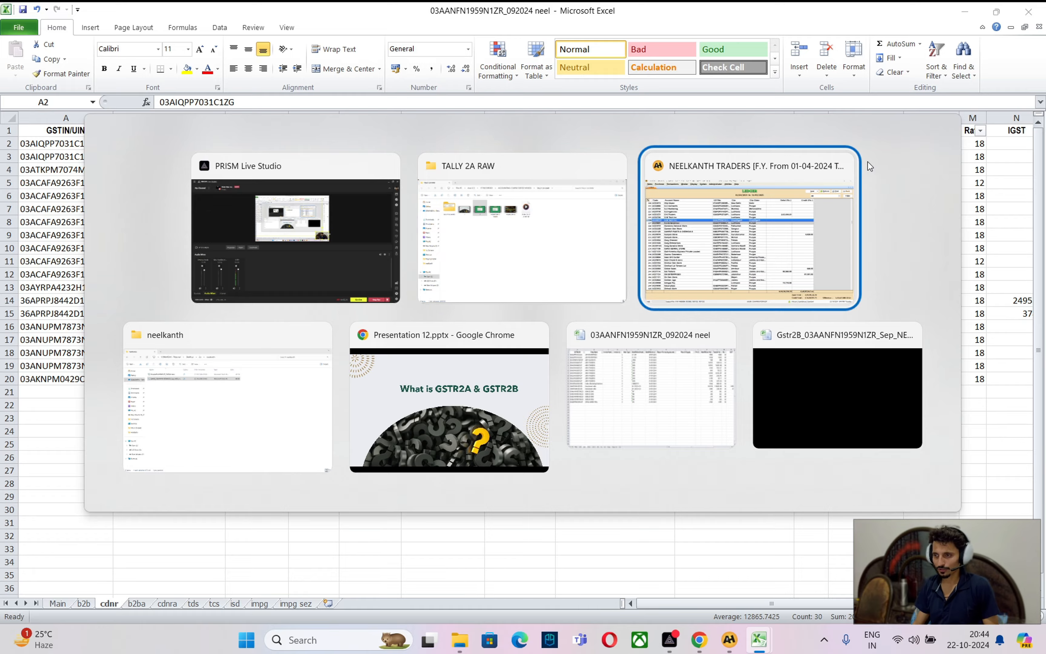
pyautogui.press('Return')
pyautogui.write('ahp e')
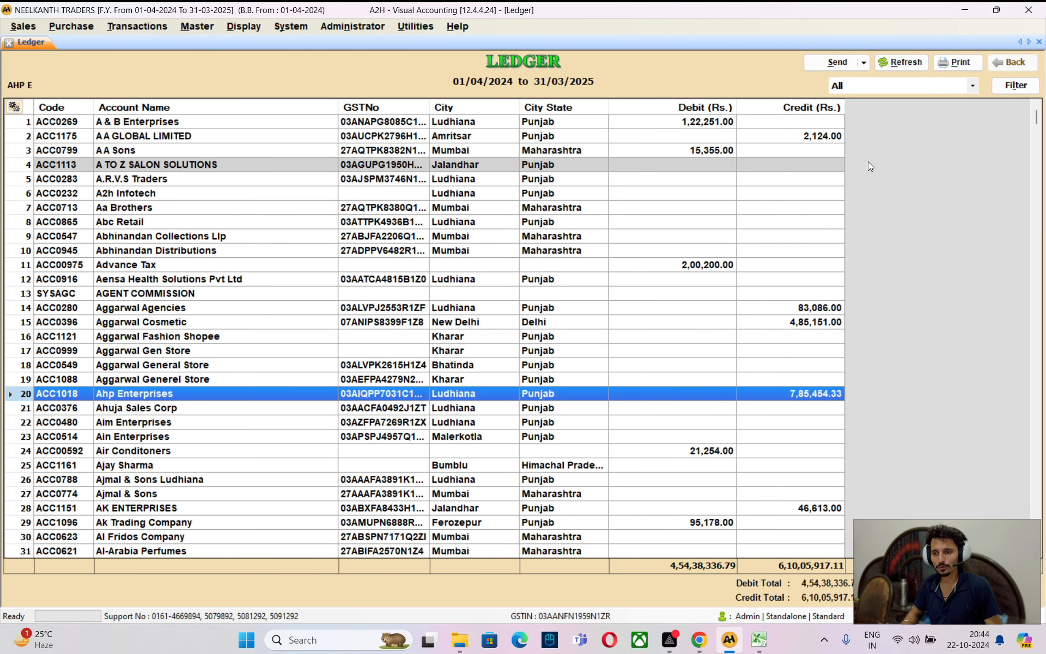
pyautogui.press('Return')
pyautogui.hotkey('ctrl', 'End')
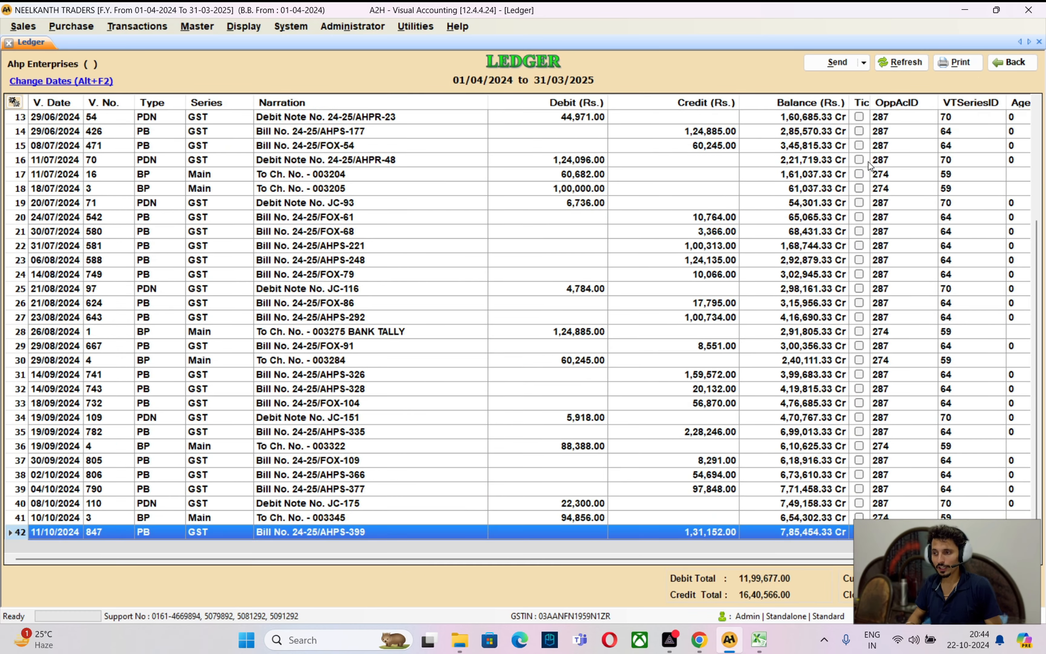
pyautogui.press('Up')
pyautogui.press('Up')
pyautogui.press('Up')
pyautogui.press('Up')
pyautogui.press('Up')
pyautogui.press('Up')
pyautogui.press('Up')
pyautogui.press('Up')
pyautogui.hotkey('alt', 'Tab')
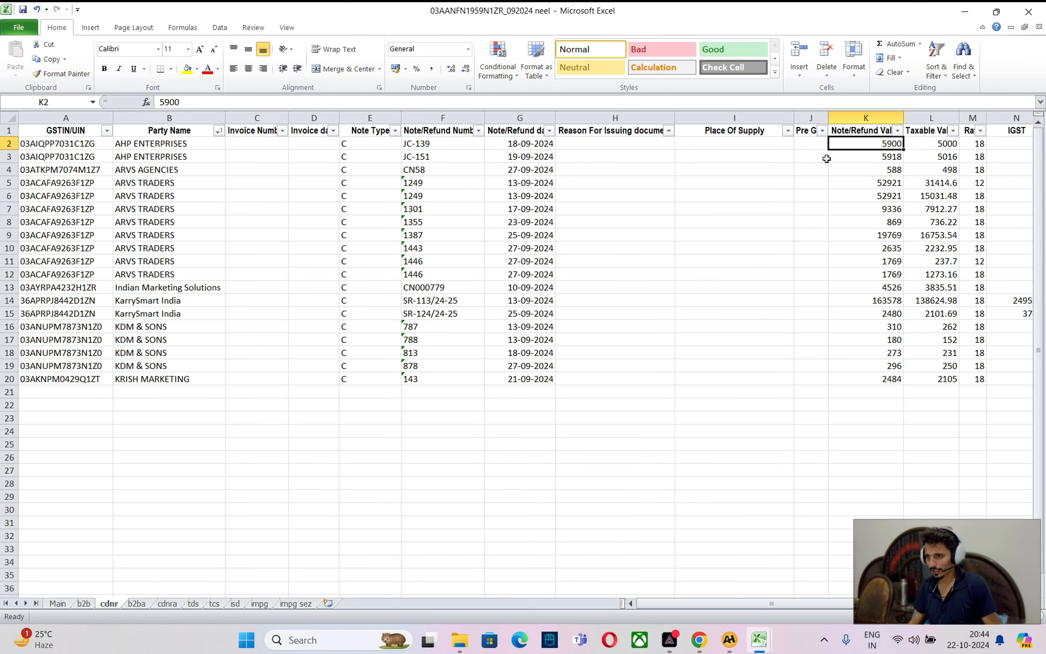
pyautogui.click(875, 156)
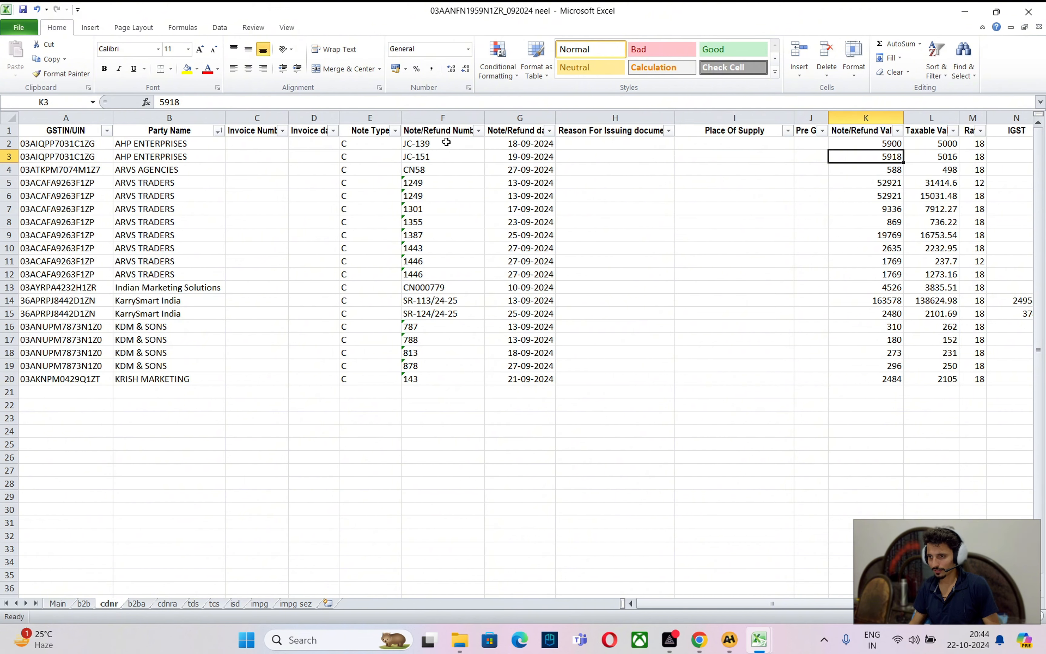
pyautogui.click(728, 639)
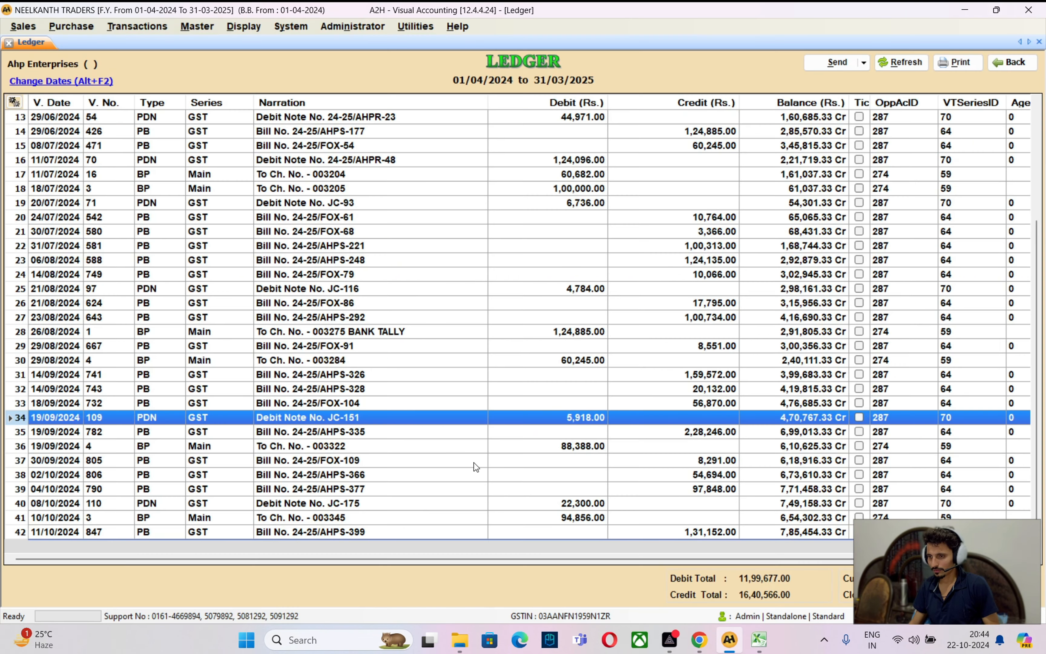
pyautogui.hotkey('alt', 'Tab')
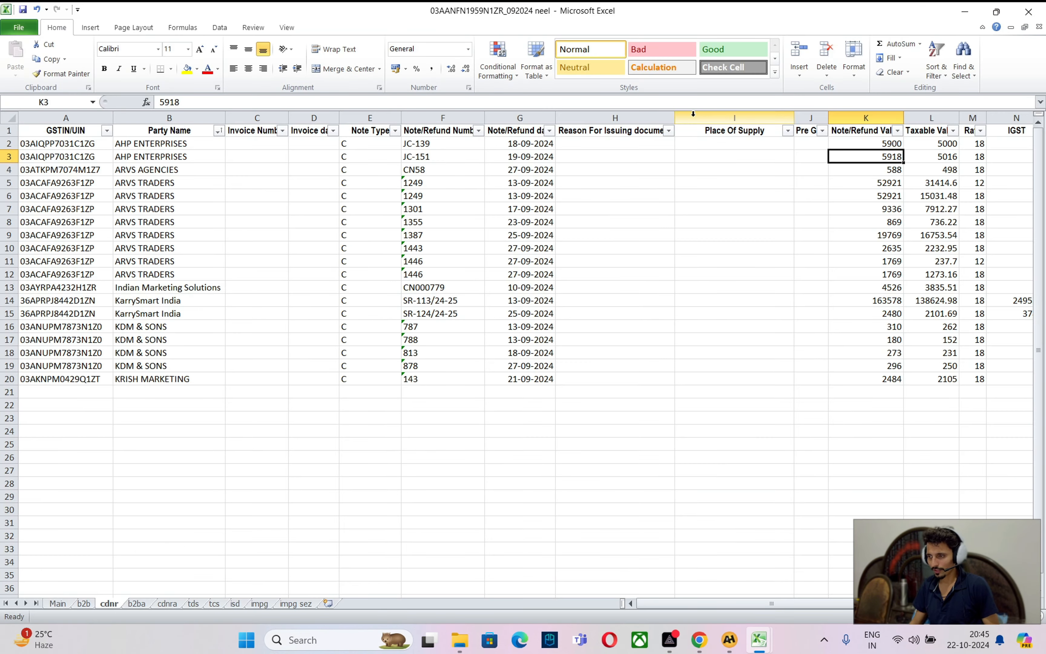
# Fill the JC-151 row yellow and turn the JC-139 row's text red
pyautogui.click(6, 157)
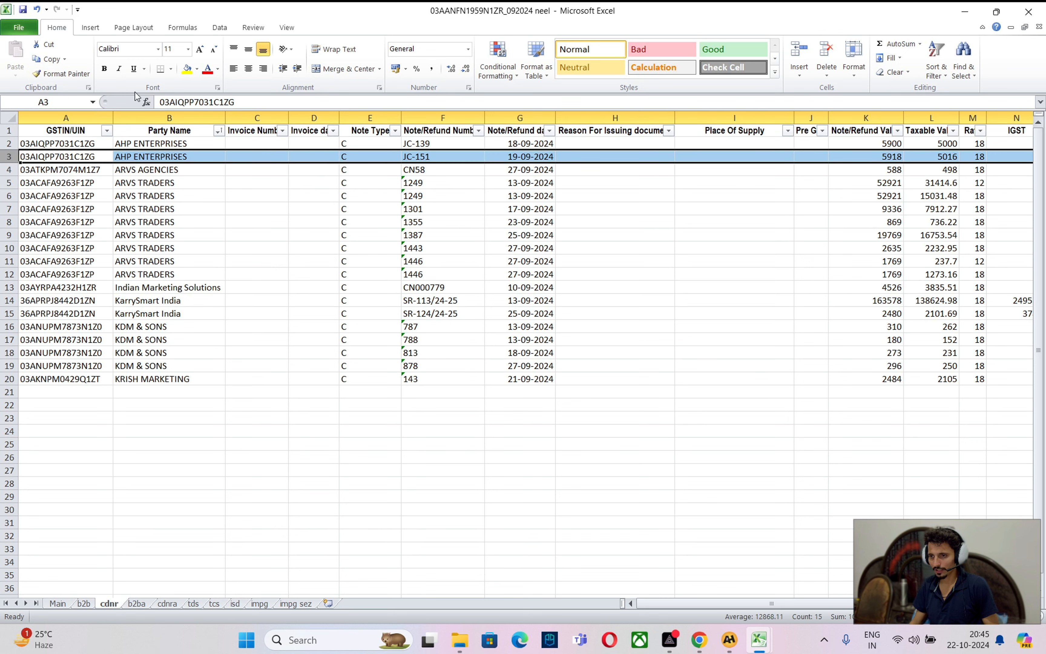
pyautogui.click(187, 68)
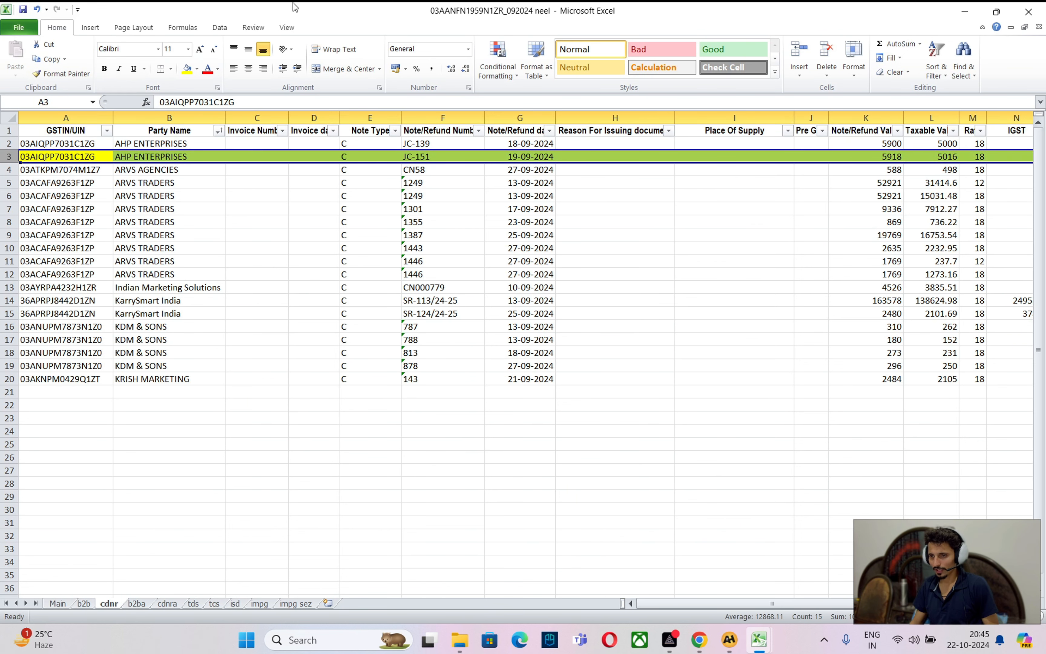
pyautogui.click(6, 143)
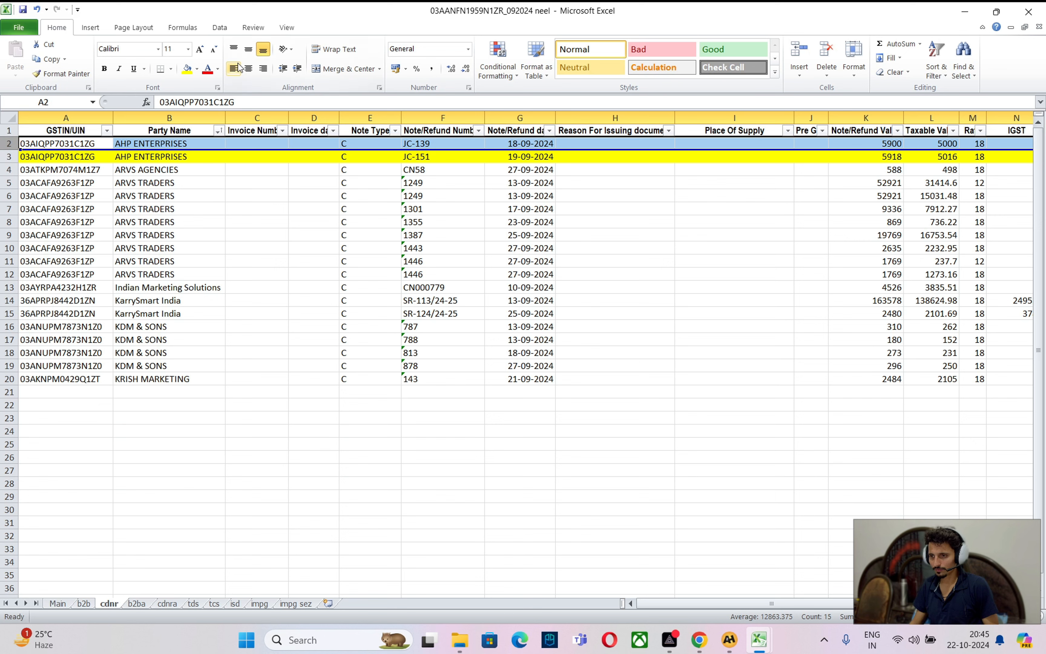
pyautogui.click(207, 68)
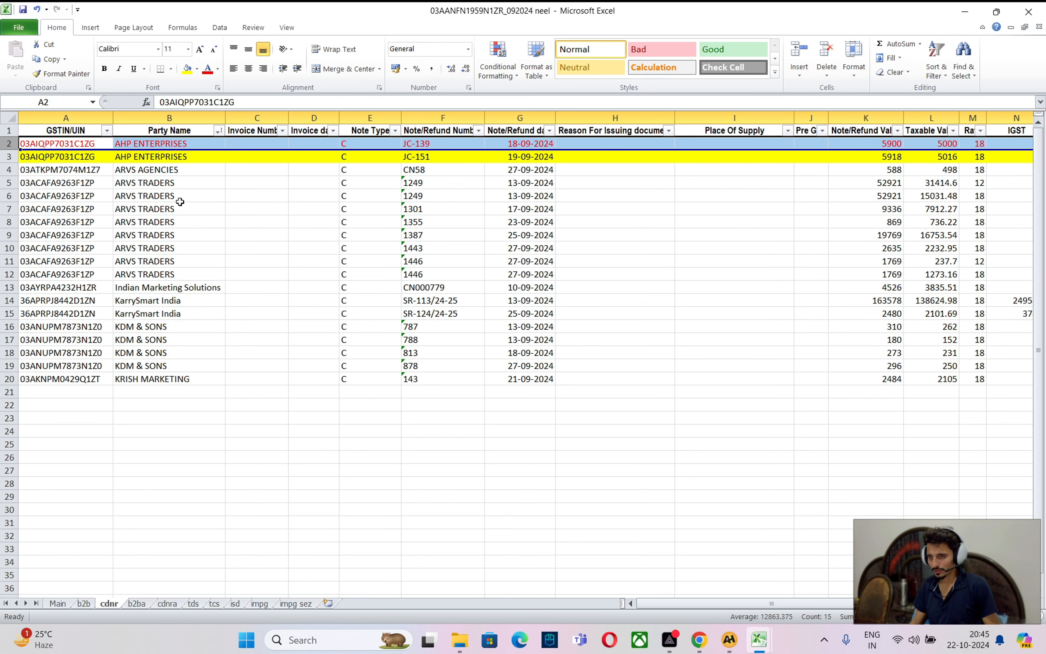
pyautogui.click(153, 172)
pyautogui.click(9, 169)
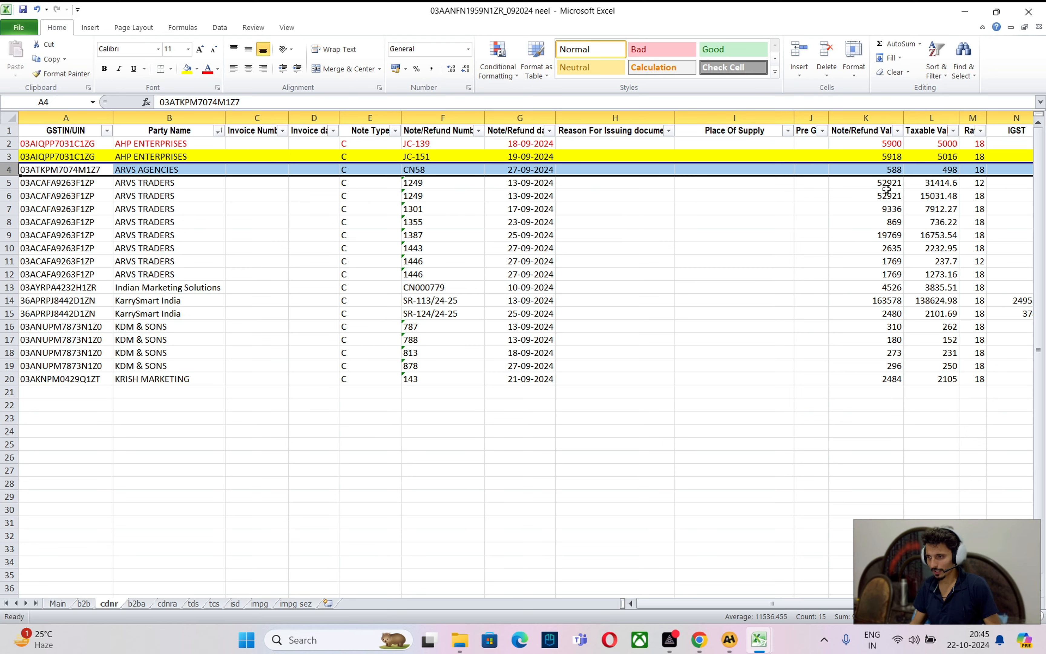
# Open the Arvs Agencies ledger in A2H and step through its latest vouchers
pyautogui.hotkey('alt', 'Tab')
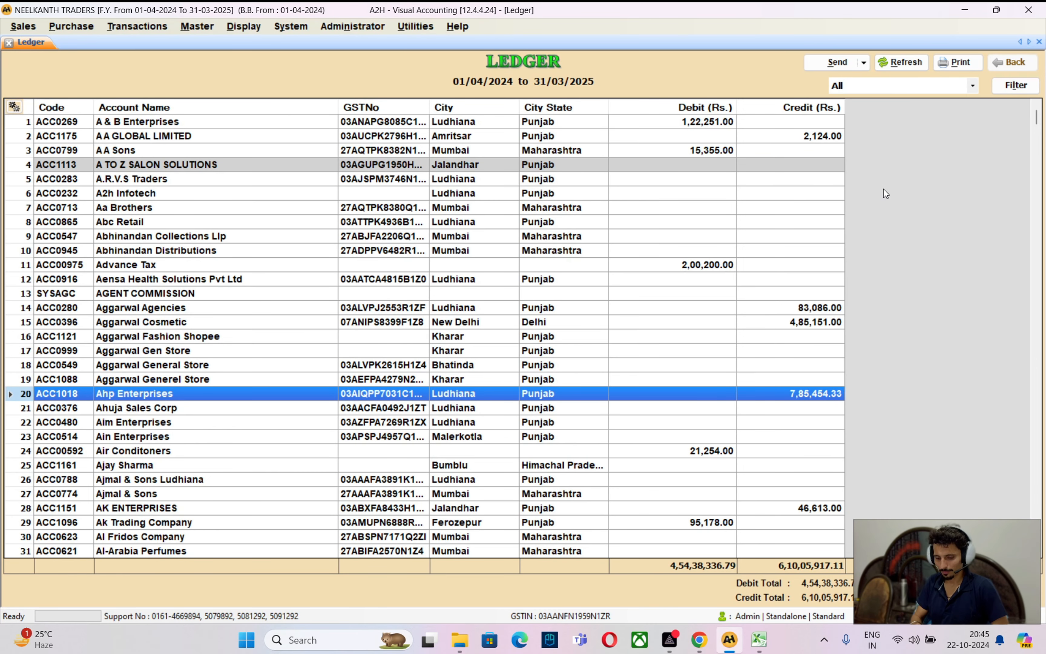
pyautogui.write('ARVS')
pyautogui.press('Return')
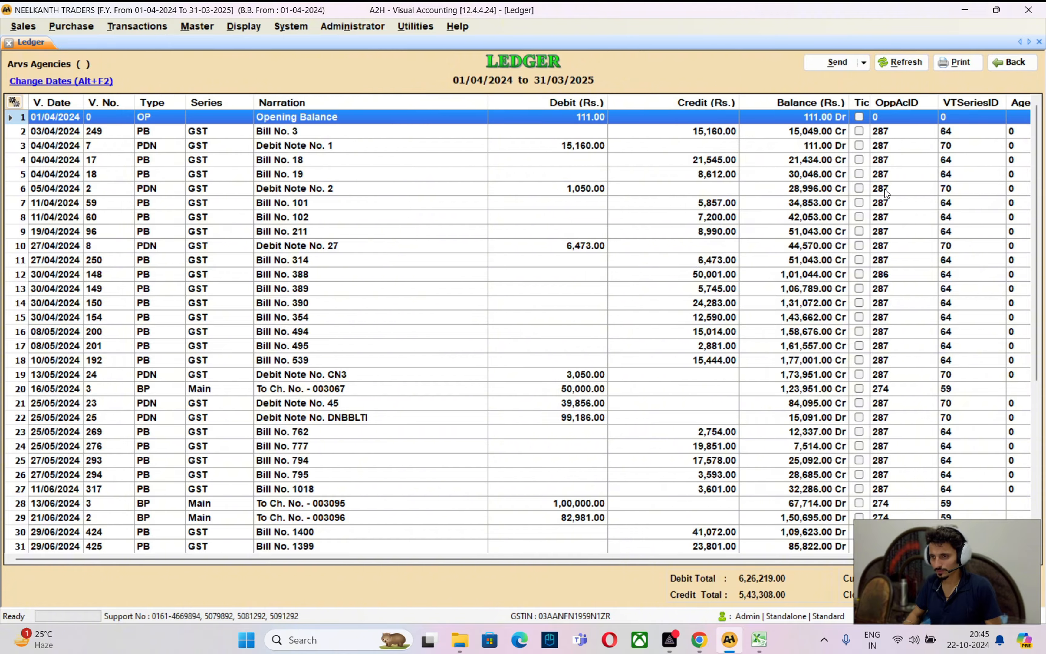
pyautogui.hotkey('alt', 'Tab')
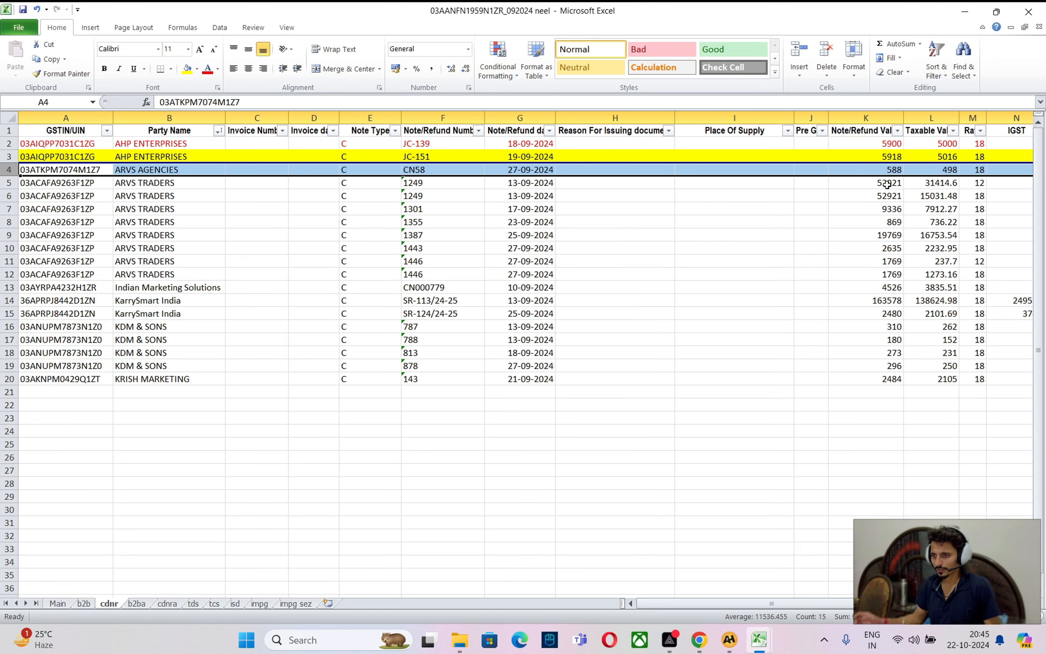
pyautogui.hotkey('alt', 'Tab')
pyautogui.press('Down')
pyautogui.press('Down')
pyautogui.press('Down')
pyautogui.press('Down')
pyautogui.press('Down')
pyautogui.press('Down')
pyautogui.press('Down')
pyautogui.press('Down')
pyautogui.press('Down')
pyautogui.press('Down')
pyautogui.press('Down')
pyautogui.press('Down')
pyautogui.press('Down')
pyautogui.press('Down')
pyautogui.press('Down')
pyautogui.press('Down')
pyautogui.press('Down')
pyautogui.press('Down')
pyautogui.press('Down')
pyautogui.press('Down')
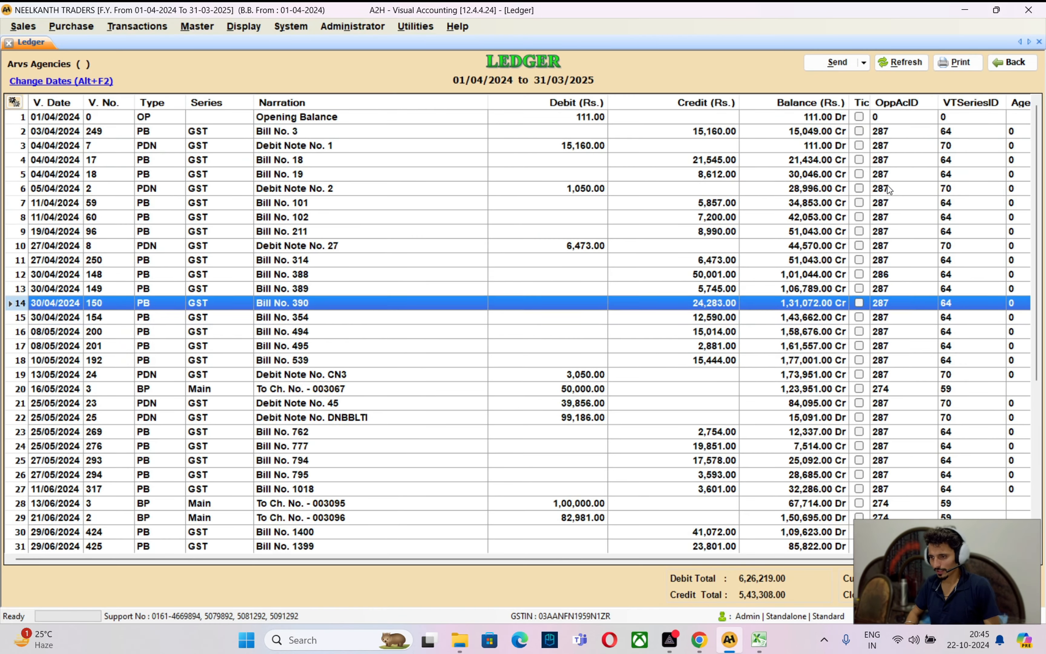
pyautogui.press('Down')
pyautogui.press('Down')
pyautogui.press('Down')
pyautogui.press('Down')
pyautogui.press('Up')
pyautogui.press('Up')
pyautogui.press('Up')
pyautogui.press('Up')
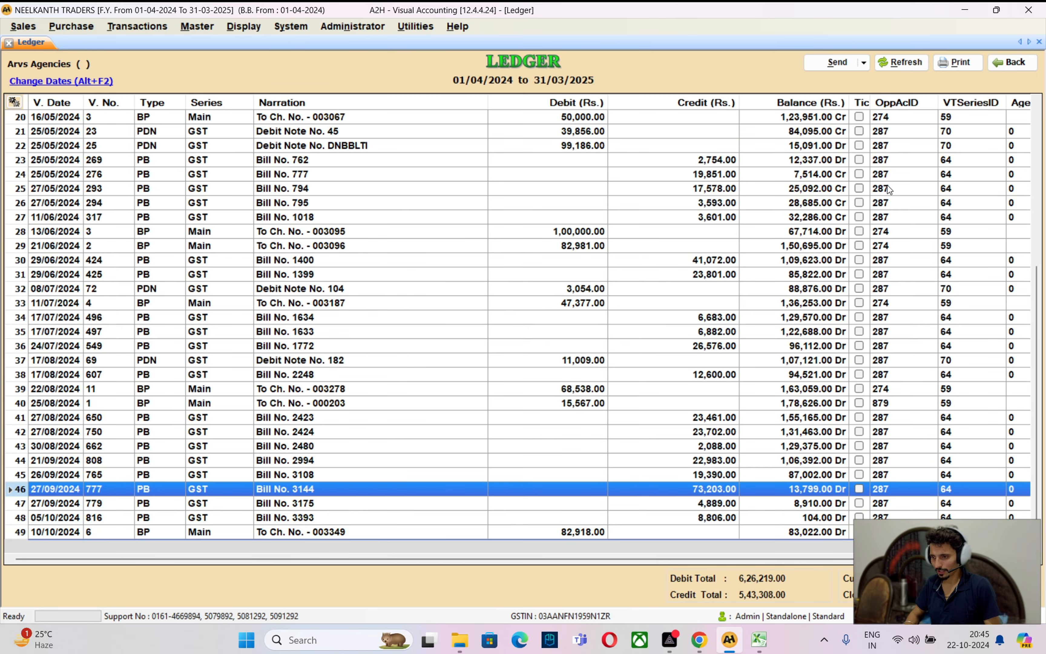
pyautogui.hotkey('alt', 'Tab')
pyautogui.hotkey('alt', 'Tab')
pyautogui.hotkey('alt', 'Tab')
pyautogui.hotkey('alt', 'Tab')
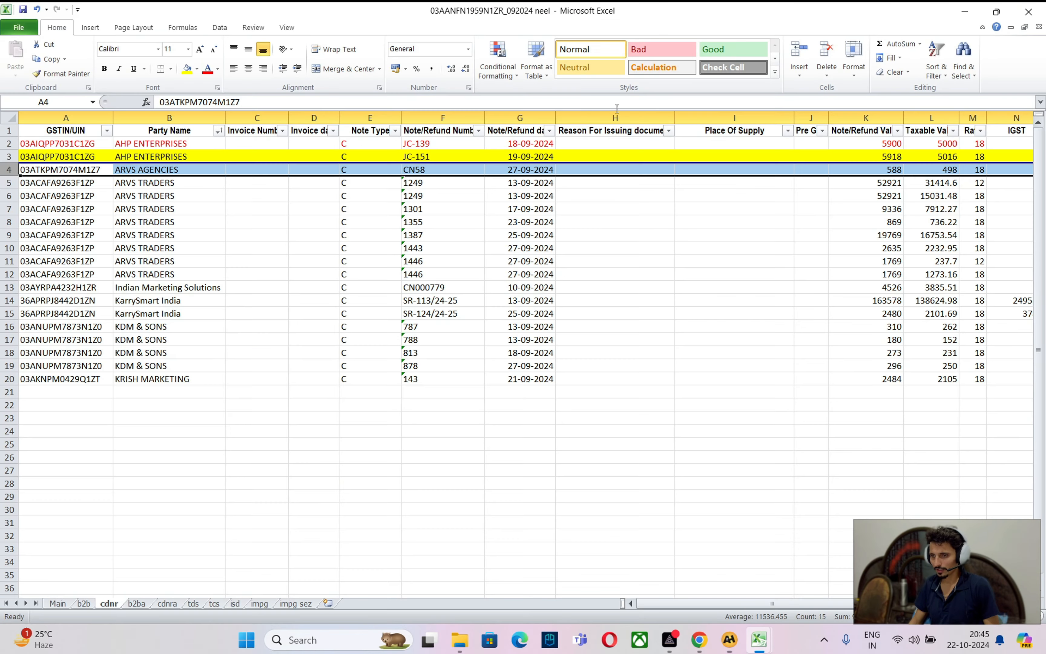
# Turn the ARVS AGENCIES CN58 row and the eight ARVS TRADERS rows red
pyautogui.click(207, 70)
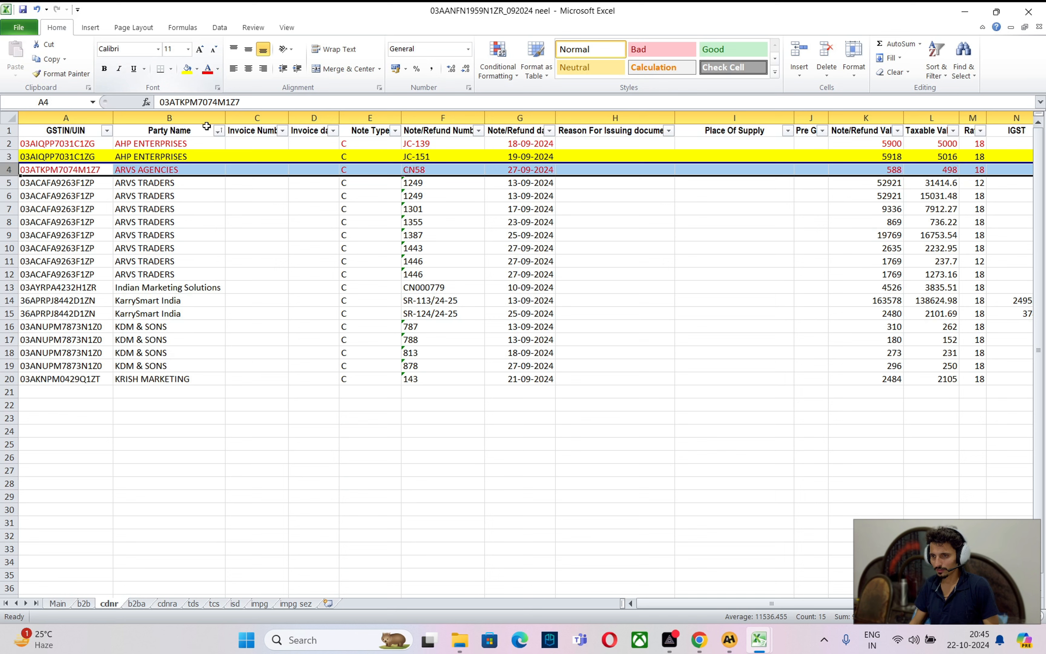
pyautogui.moveTo(3, 183); pyautogui.dragTo(22, 275)
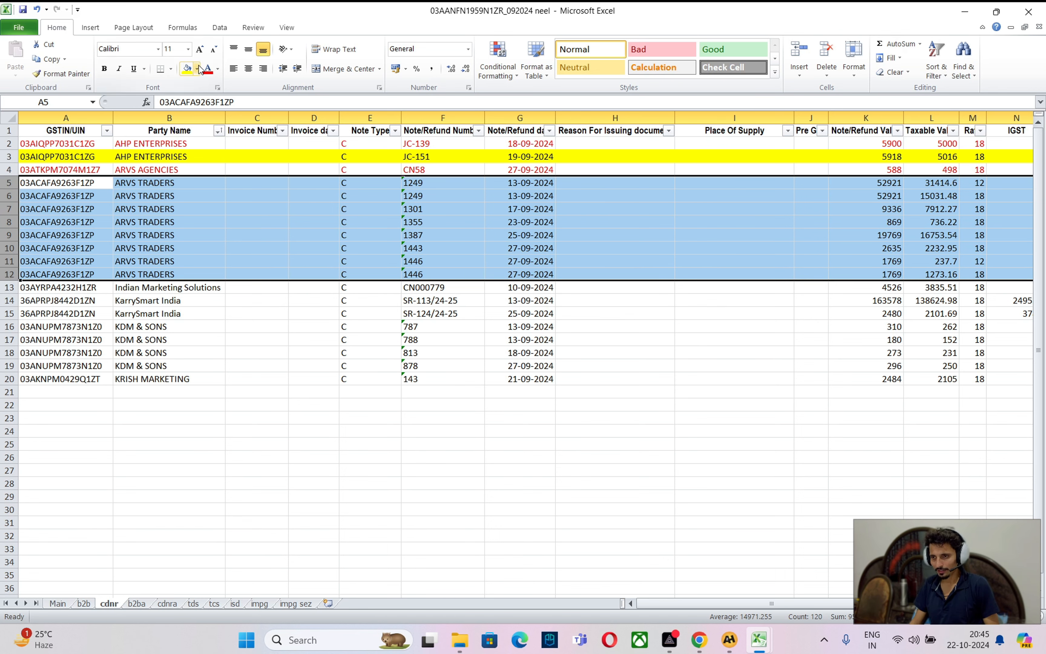
pyautogui.click(208, 69)
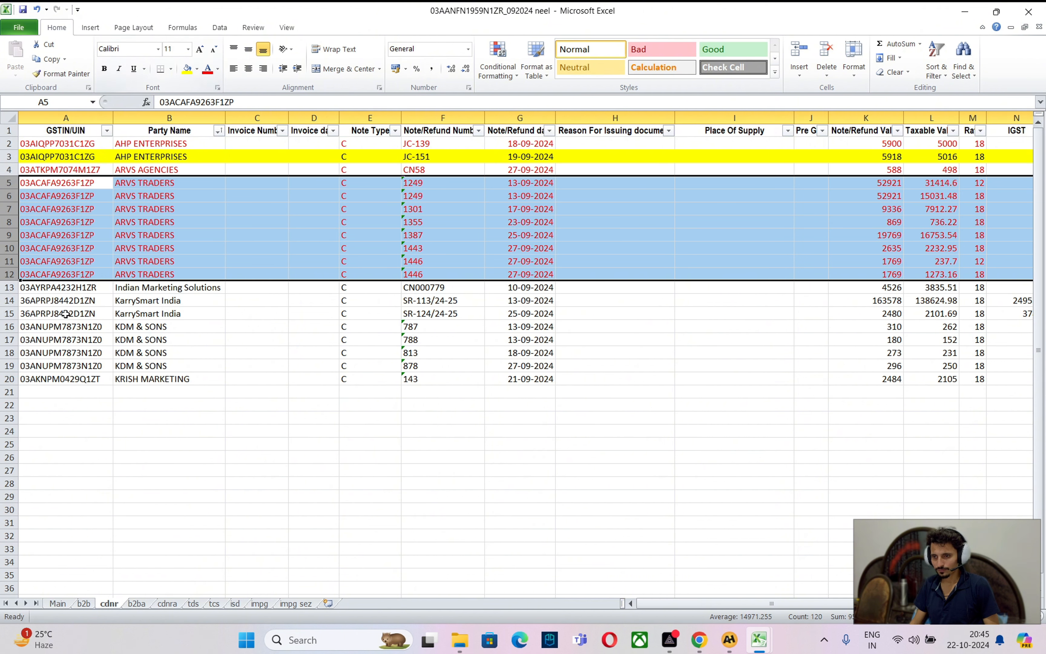
pyautogui.click(183, 212)
pyautogui.click(190, 291)
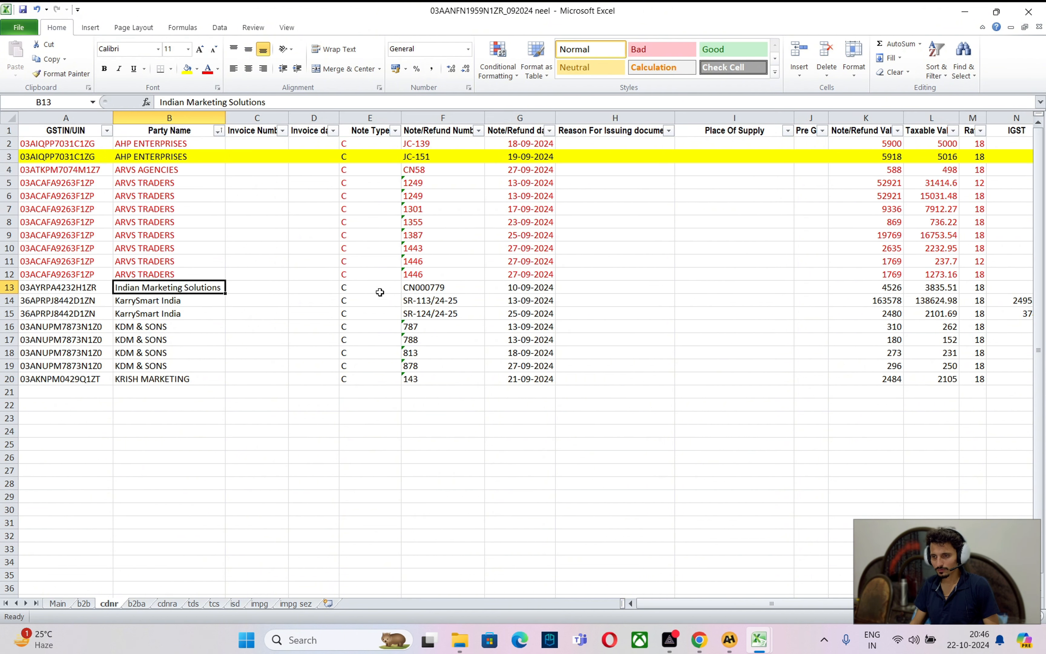
pyautogui.click(428, 287)
pyautogui.click(202, 289)
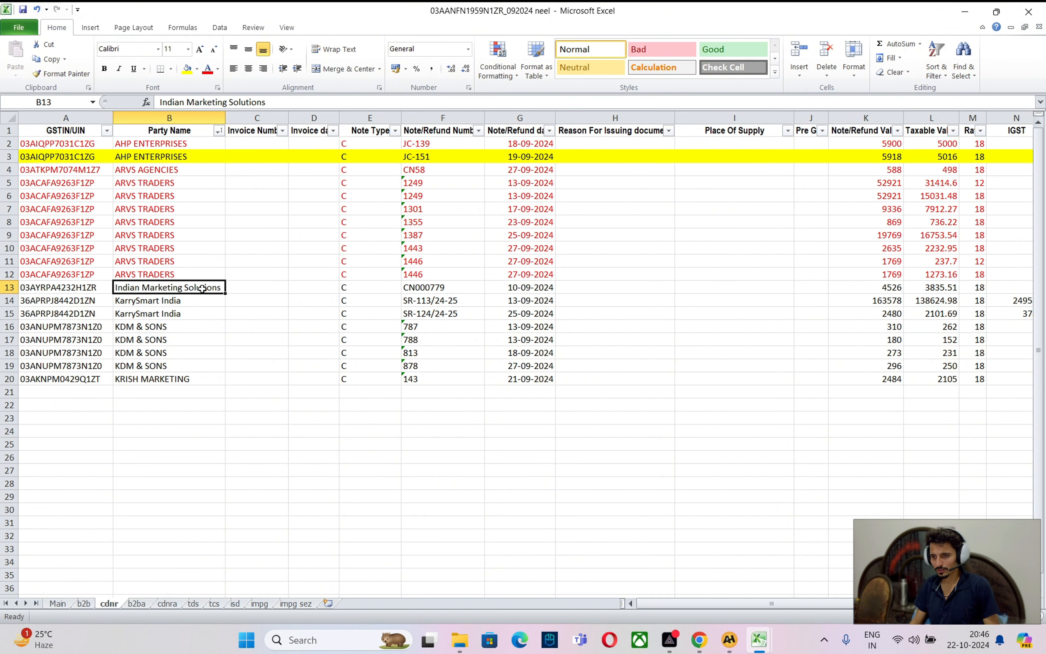
pyautogui.click(9, 287)
# Open the Indian Marketing Solutions ledger in A2H and compare its entries with the spreadsheet
pyautogui.hotkey('alt', 'Tab')
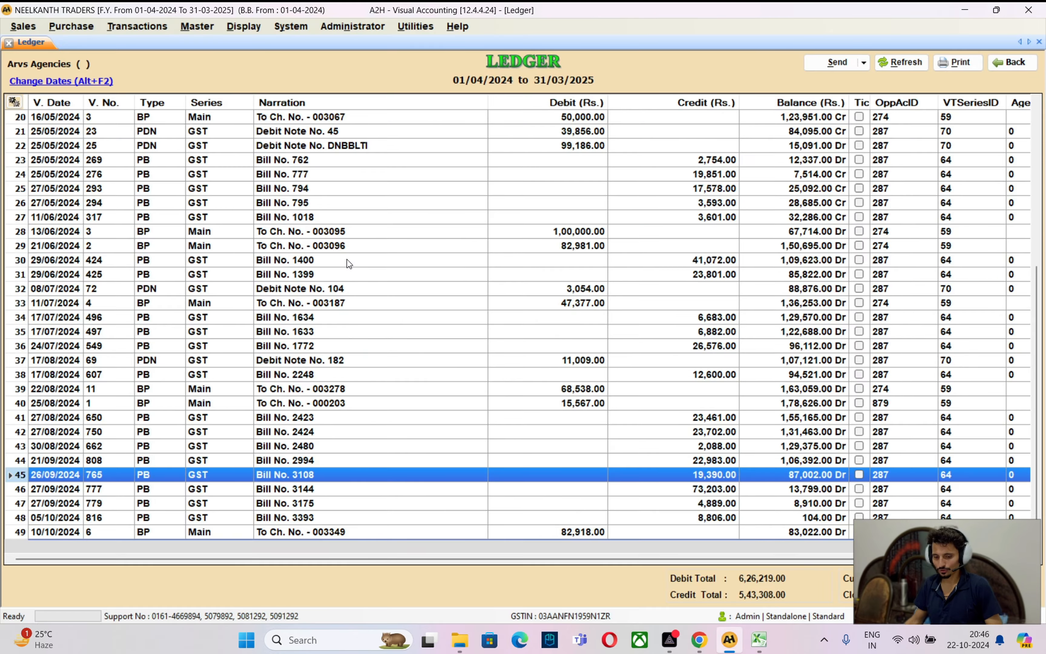
pyautogui.press('Escape')
pyautogui.write('INDIAN MA')
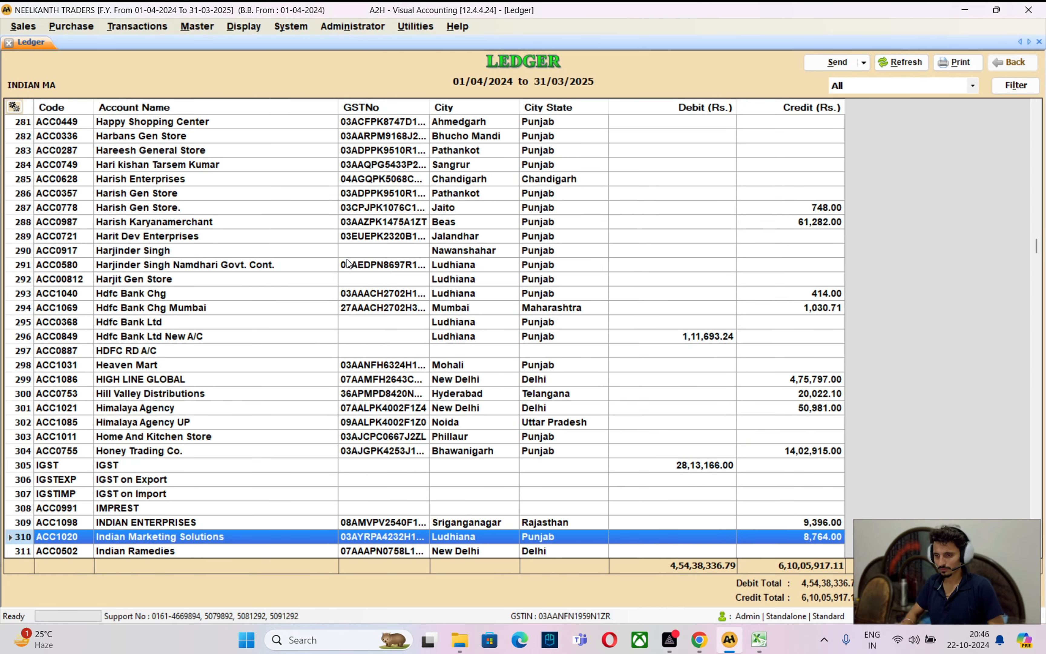
pyautogui.press('Return')
pyautogui.press('Up')
pyautogui.press('Up')
pyautogui.press('Up')
pyautogui.press('Up')
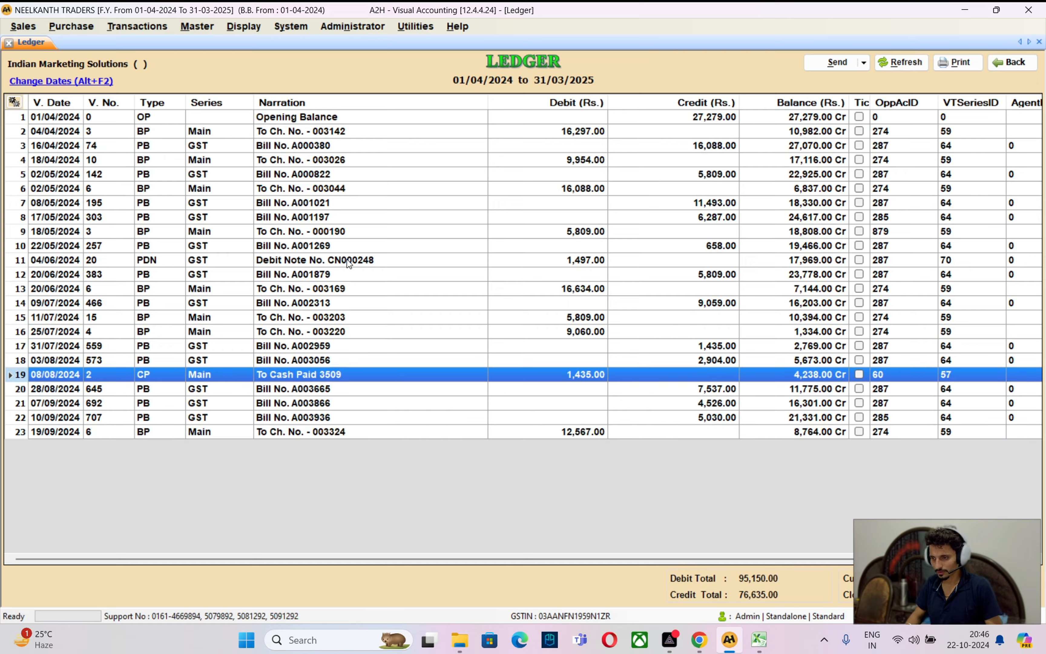
pyautogui.hotkey('alt', 'Tab')
pyautogui.hotkey('alt', 'Tab')
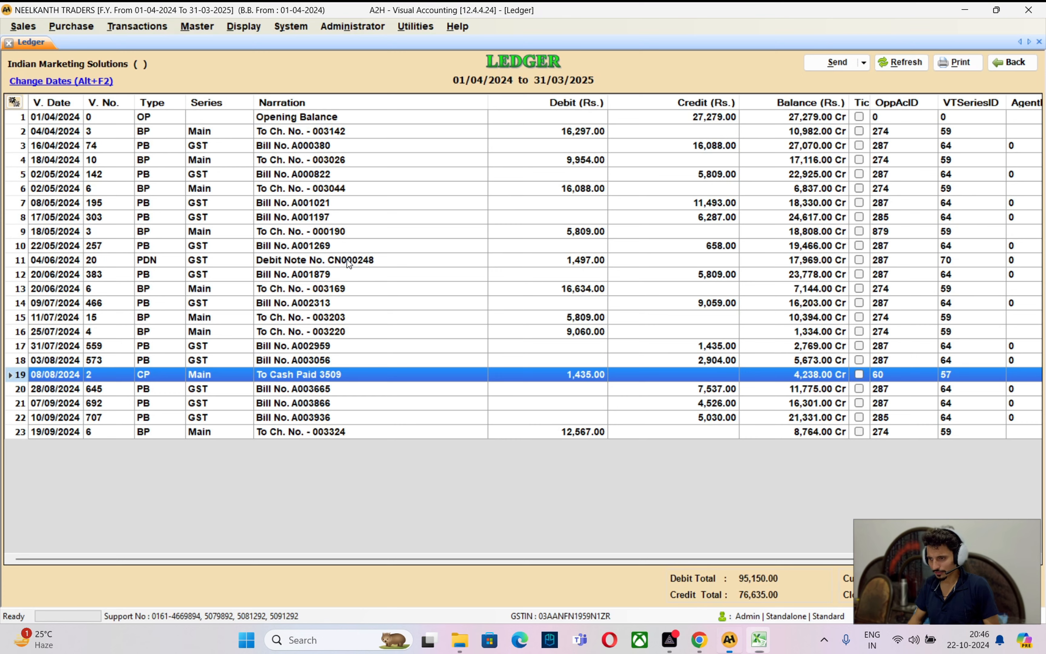
pyautogui.press('Down')
pyautogui.press('Down')
pyautogui.press('Down')
pyautogui.press('Up')
pyautogui.press('Up')
pyautogui.press('Up')
pyautogui.press('Up')
pyautogui.press('Up')
pyautogui.press('Up')
pyautogui.press('Up')
pyautogui.press('Up')
pyautogui.press('Up')
pyautogui.press('Up')
pyautogui.press('Up')
pyautogui.press('Up')
pyautogui.press('Up')
pyautogui.press('Up')
pyautogui.press('Up')
pyautogui.press('Up')
pyautogui.press('Up')
pyautogui.press('Up')
pyautogui.press('Up')
pyautogui.press('Up')
pyautogui.press('Up')
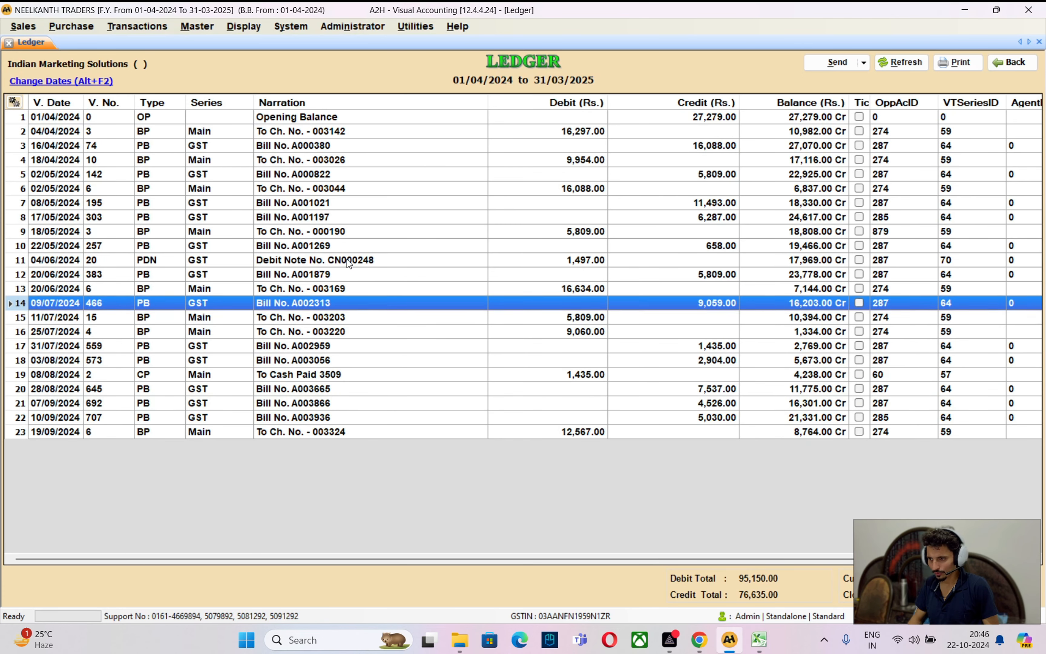
# Colour the Indian Marketing Solutions credit-note row red and select both KarrySmart India rows
pyautogui.hotkey('alt', 'Tab')
pyautogui.hotkey('alt', 'Tab')
pyautogui.hotkey('alt', 'Tab')
pyautogui.hotkey('alt', 'Tab')
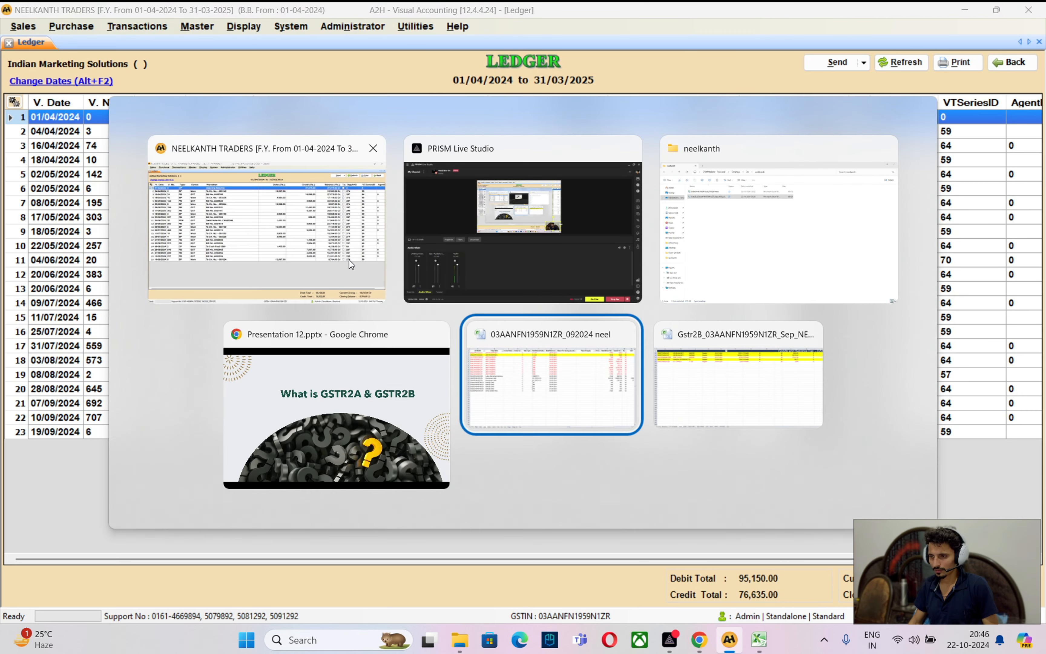
pyautogui.click(207, 69)
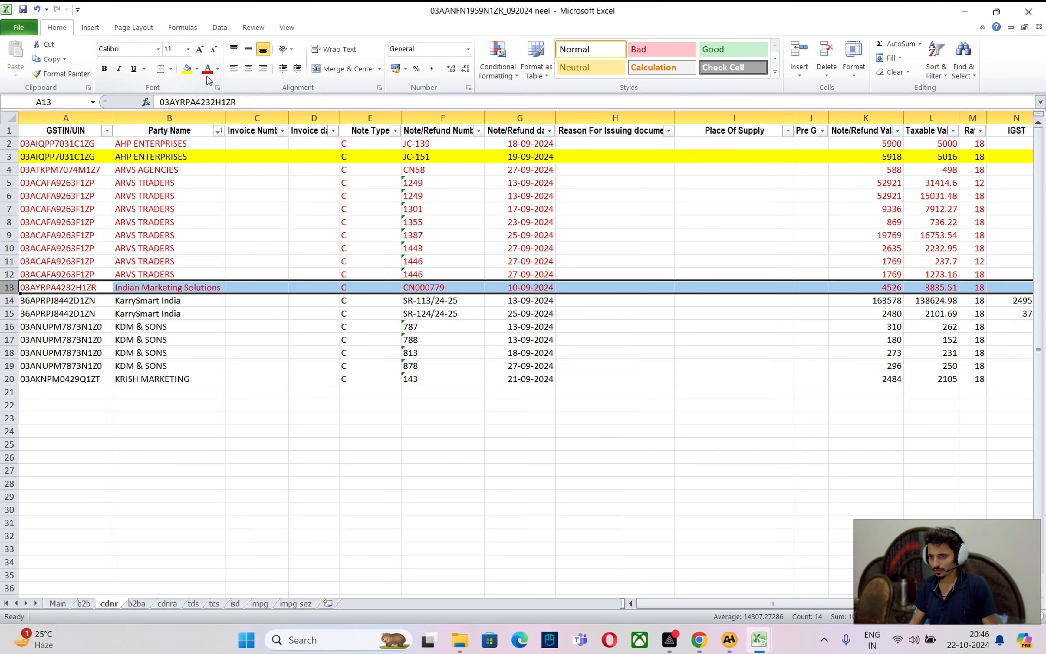
pyautogui.moveTo(9, 302); pyautogui.dragTo(9, 314)
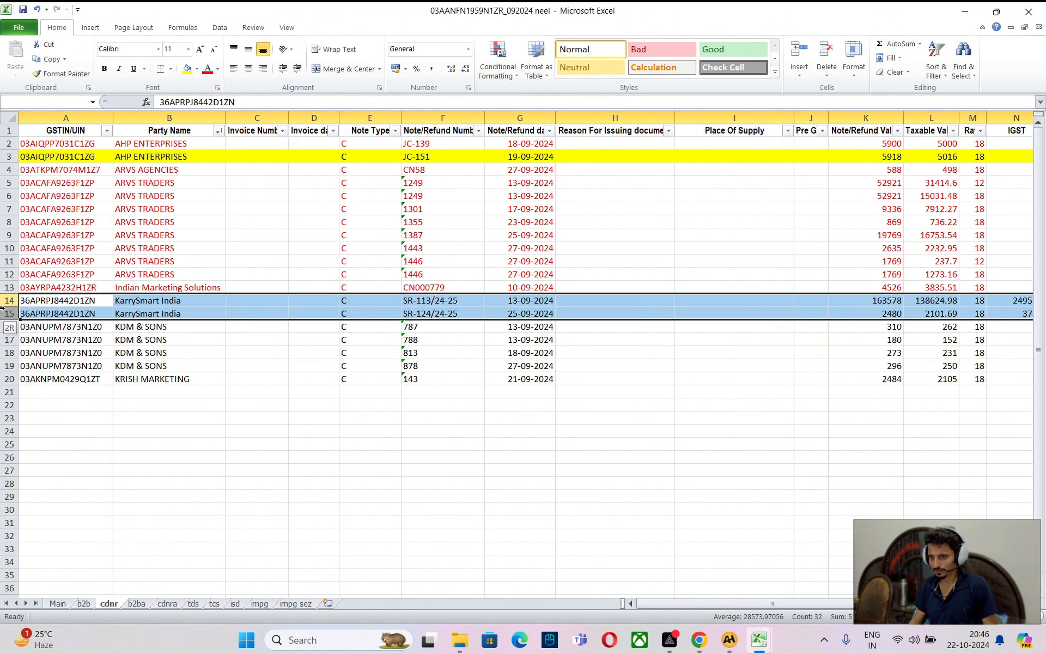
pyautogui.hotkey('alt', 'Tab')
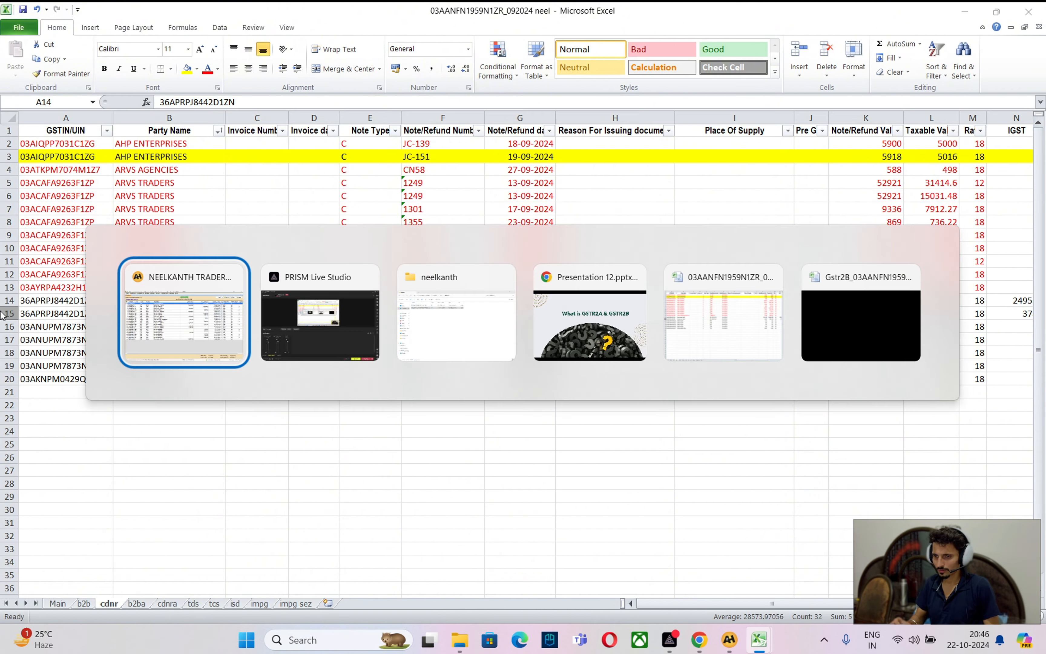
pyautogui.press('capslock')
# Check the Karrysmart India ledger, then fill SR-124/24-25 yellow and mark SR-113/24-25 red
pyautogui.write('rry')
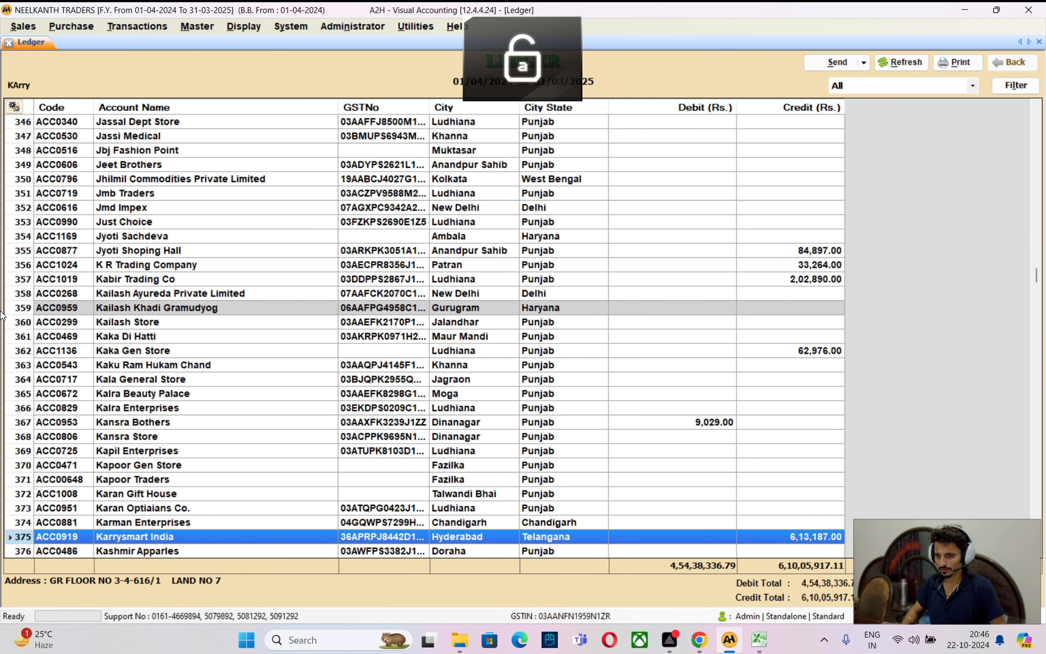
pyautogui.press('Return')
pyautogui.press('End')
pyautogui.press('Up')
pyautogui.press('Up')
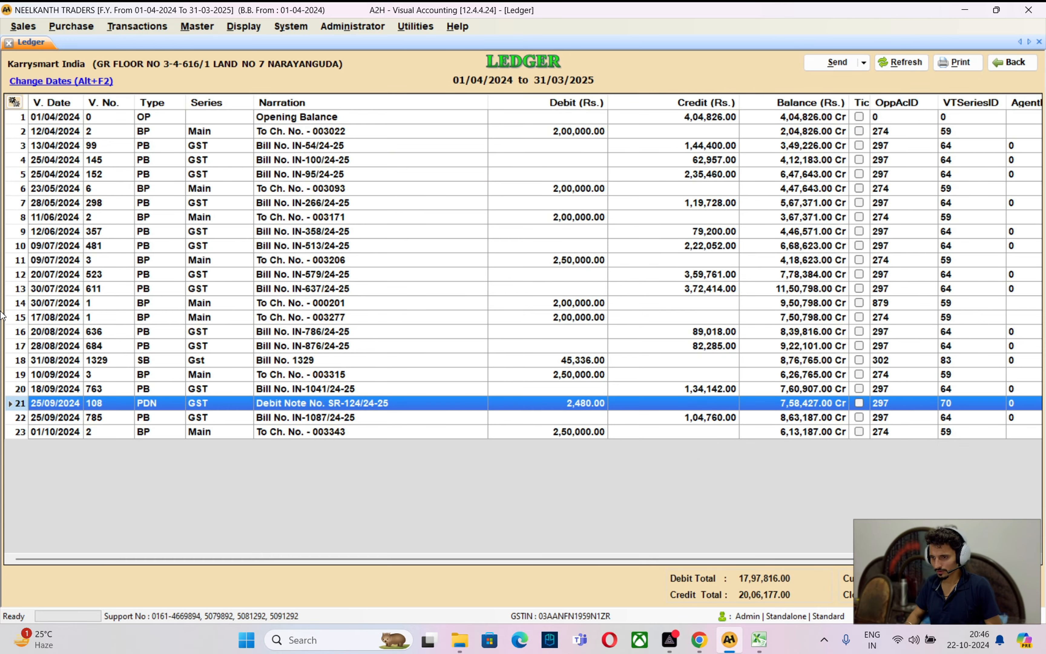
pyautogui.hotkey('alt', 'Tab')
pyautogui.hotkey('alt', 'Tab')
pyautogui.hotkey('alt', 'Tab')
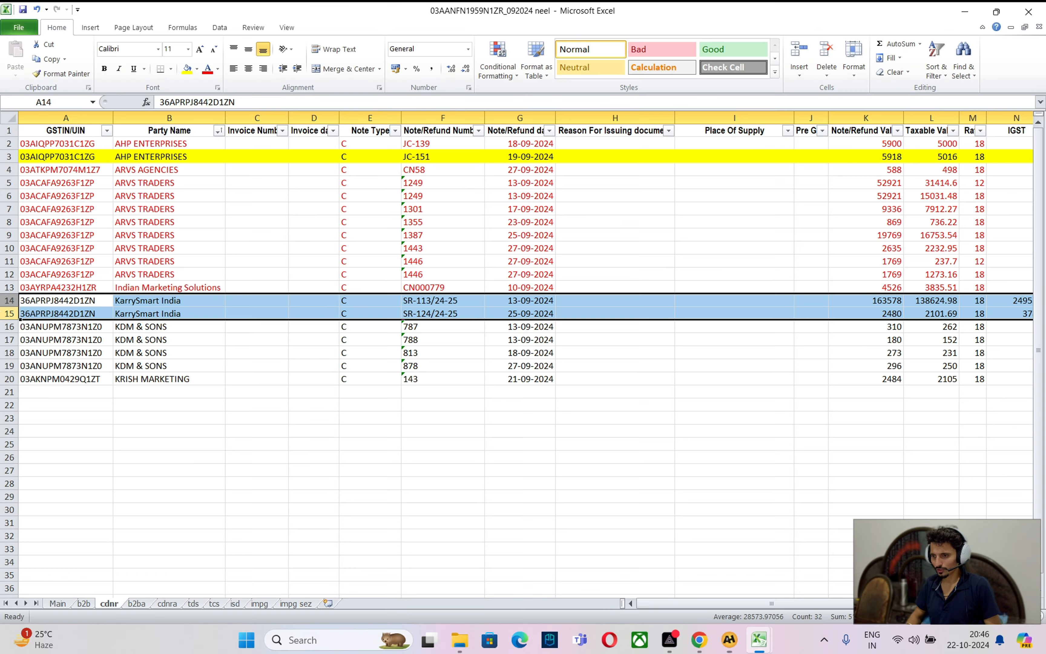
pyautogui.click(9, 313)
pyautogui.click(187, 68)
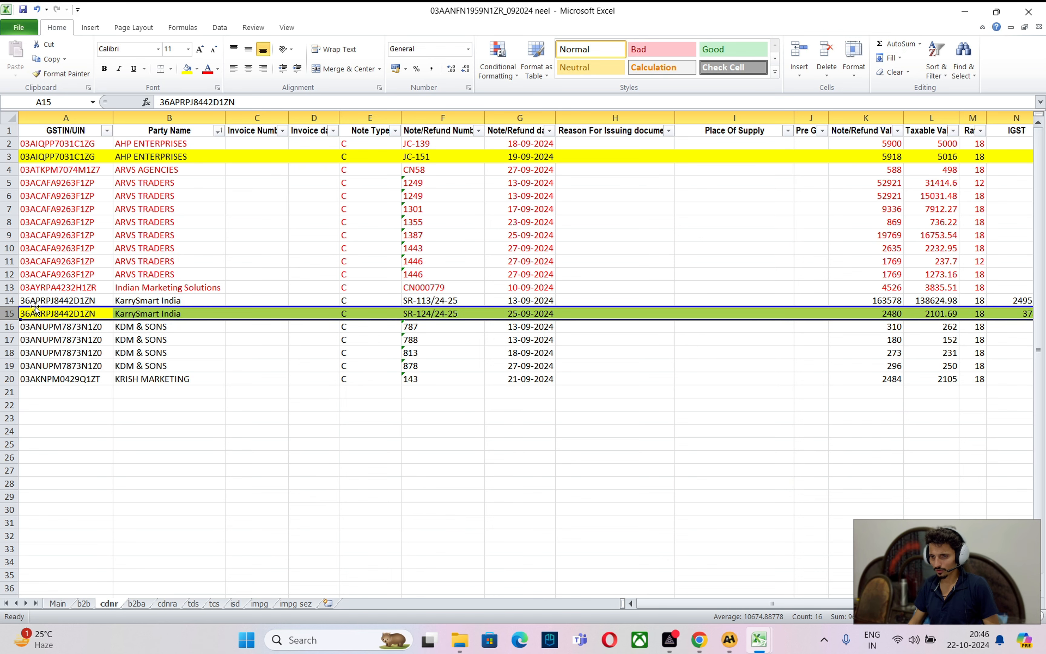
pyautogui.click(10, 300)
pyautogui.click(208, 68)
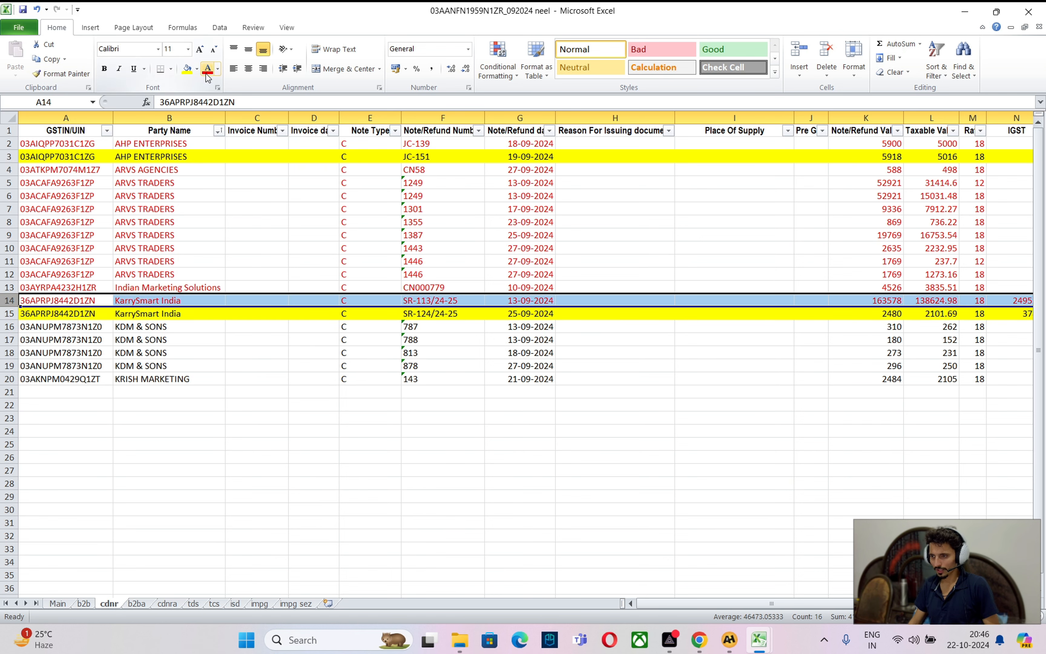
# Review the Kdm & Sons ledger's September bills and mark the four KDM & SONS rows red
pyautogui.hotkey('alt', 'Tab')
pyautogui.write('kdm')
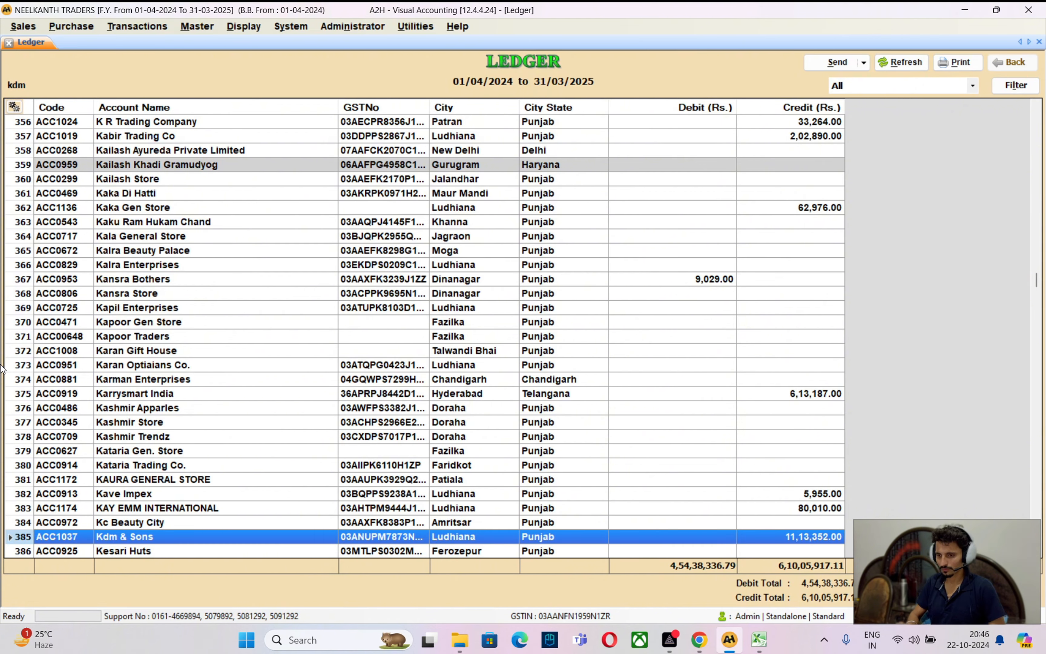
pyautogui.press('Return')
pyautogui.press('pagedown')
pyautogui.press('pagedown')
pyautogui.press('pagedown')
pyautogui.press('pagedown')
pyautogui.press('pagedown')
pyautogui.press('pagedown')
pyautogui.press('pagedown')
pyautogui.press('pagedown')
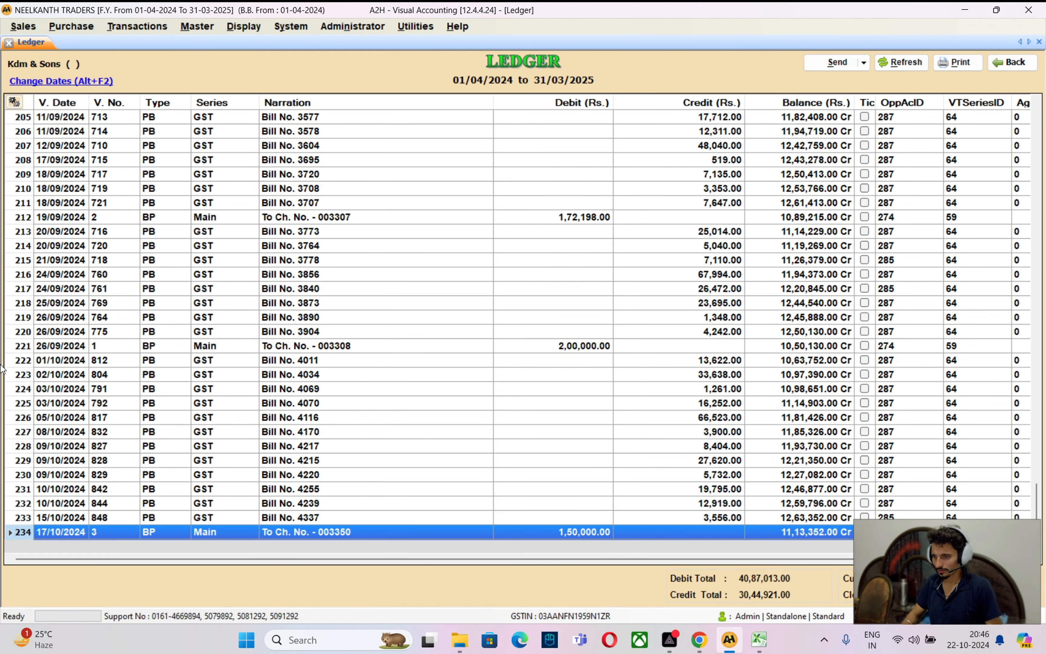
pyautogui.press('Up')
pyautogui.press('Up')
pyautogui.press('Up')
pyautogui.press('Up')
pyautogui.press('Up')
pyautogui.press('Up')
pyautogui.press('Up')
pyautogui.press('Up')
pyautogui.press('Up')
pyautogui.press('Up')
pyautogui.press('Up')
pyautogui.press('Up')
pyautogui.press('Up')
pyautogui.press('Up')
pyautogui.press('Up')
pyautogui.press('Up')
pyautogui.press('Up')
pyautogui.press('Up')
pyautogui.press('Up')
pyautogui.press('Up')
pyautogui.press('Up')
pyautogui.press('Up')
pyautogui.press('Up')
pyautogui.press('Up')
pyautogui.press('Up')
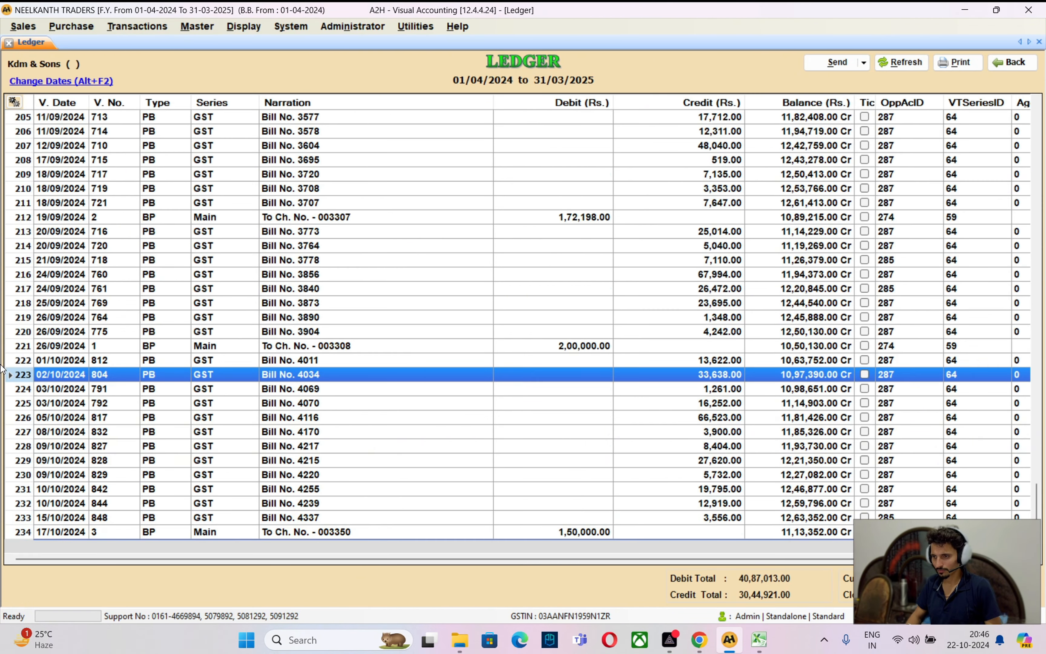
pyautogui.press('Up')
pyautogui.press('Up')
pyautogui.press('Up')
pyautogui.press('Down')
pyautogui.press('Down')
pyautogui.press('Down')
pyautogui.press('Down')
pyautogui.press('Down')
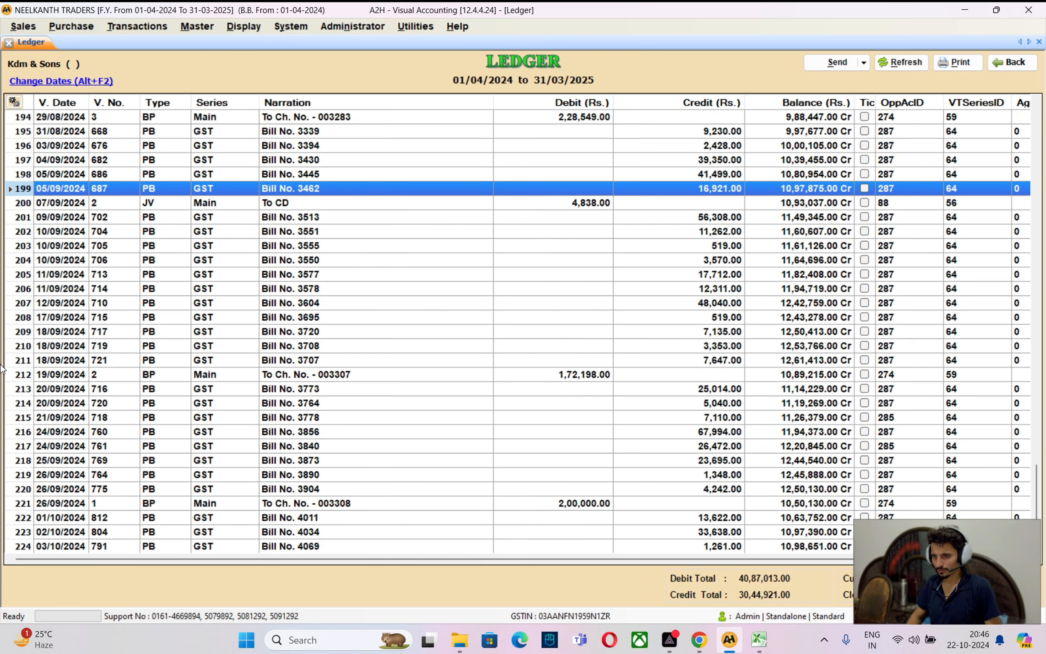
pyautogui.hotkey('alt', 'Tab')
pyautogui.click(207, 69)
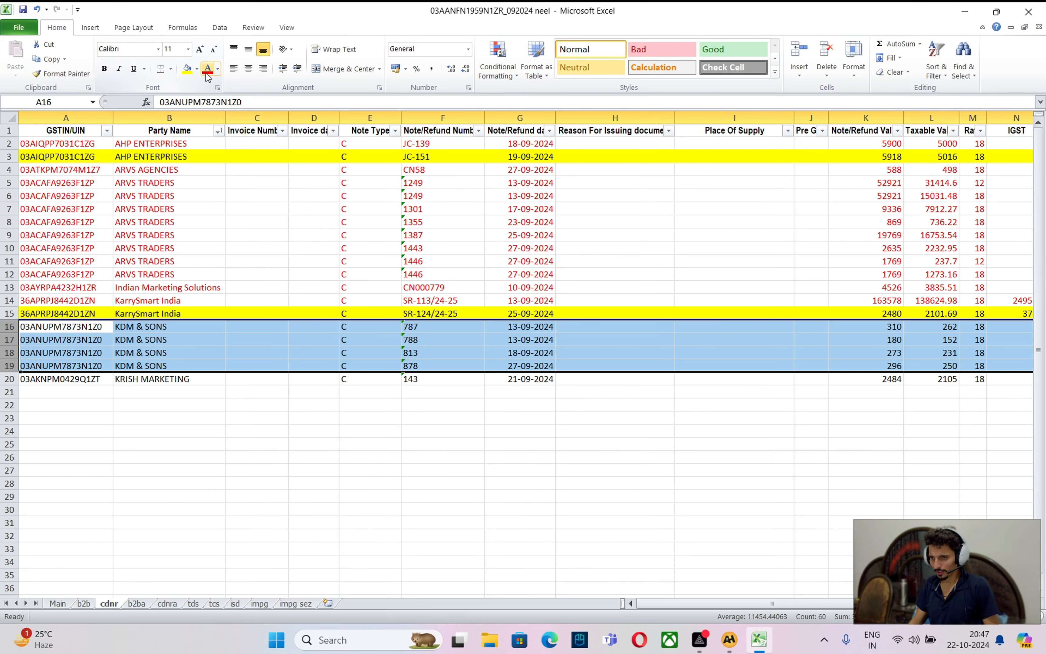
# Select the KRISH MARKETING row and compare it with Krish Marketing's ledger, including Debit Note No. 95
pyautogui.click(6, 379)
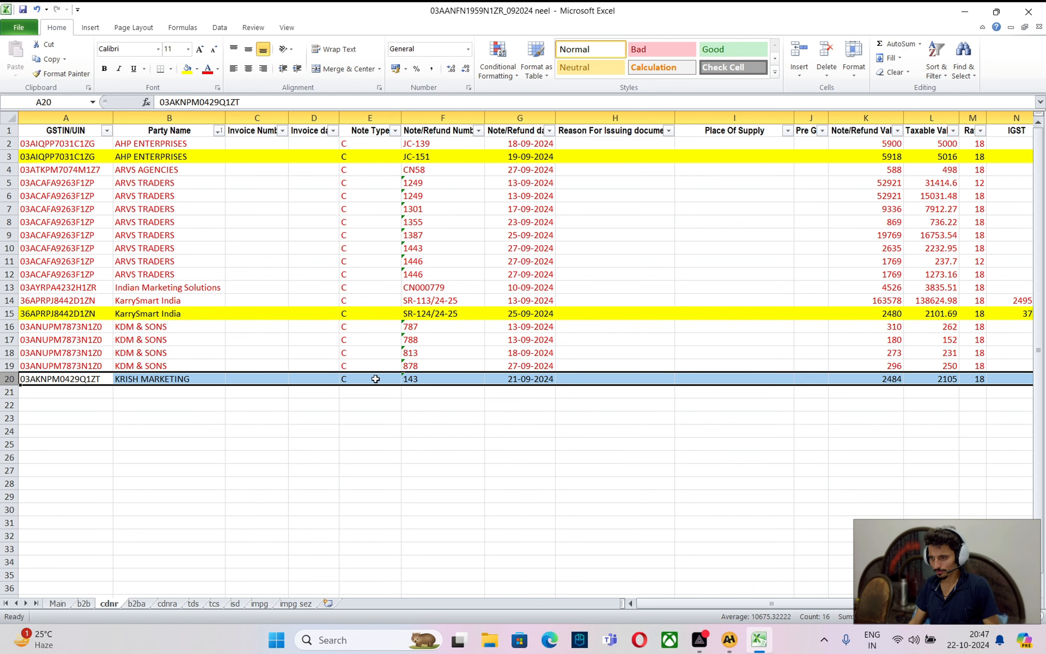
pyautogui.hotkey('alt', 'Tab')
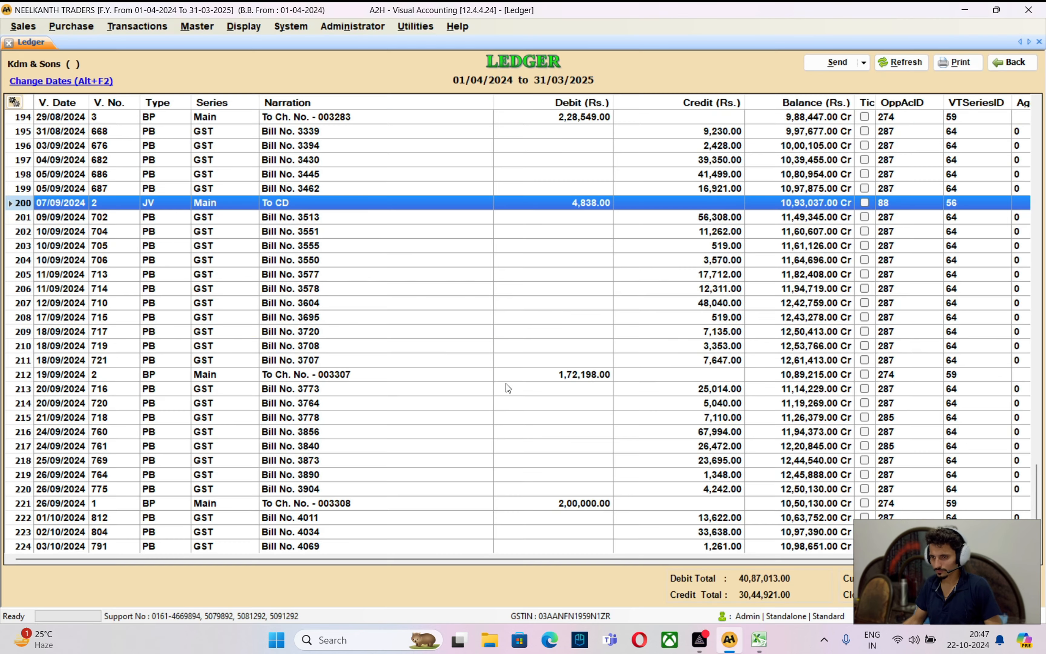
pyautogui.press('Escape')
pyautogui.write('krish ma')
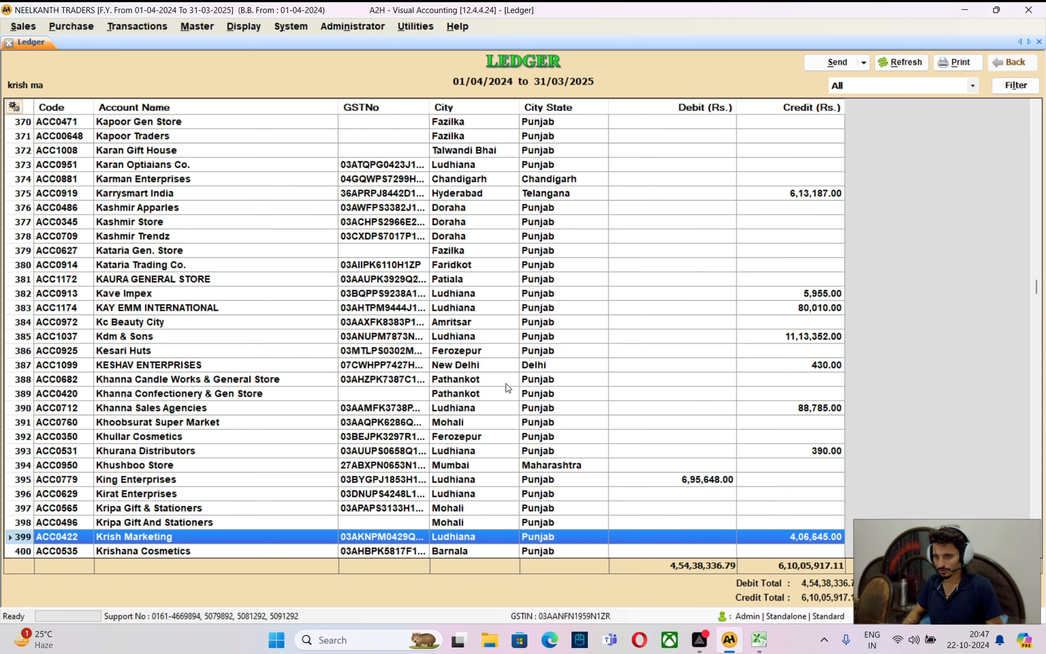
pyautogui.press('Return')
pyautogui.hotkey('alt', 'Tab')
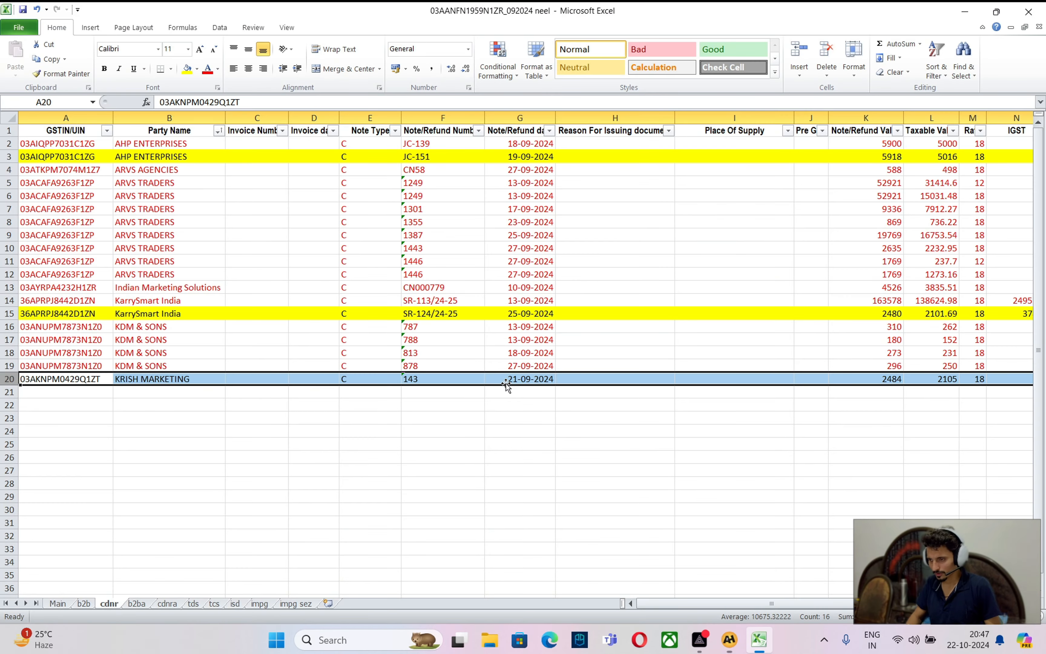
pyautogui.hotkey('alt', 'Tab')
pyautogui.press('Up')
pyautogui.press('Up')
pyautogui.press('Up')
pyautogui.press('Up')
pyautogui.press('Up')
pyautogui.press('Up')
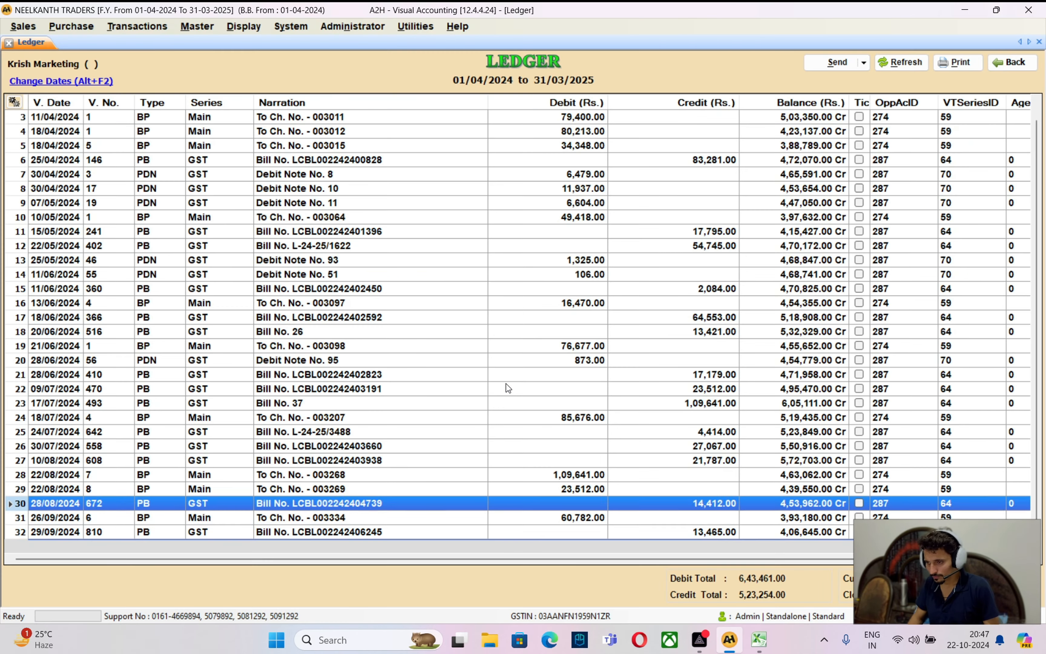
pyautogui.press('Up')
pyautogui.press('Down')
pyautogui.press('Down')
pyautogui.press('Down')
pyautogui.press('Up')
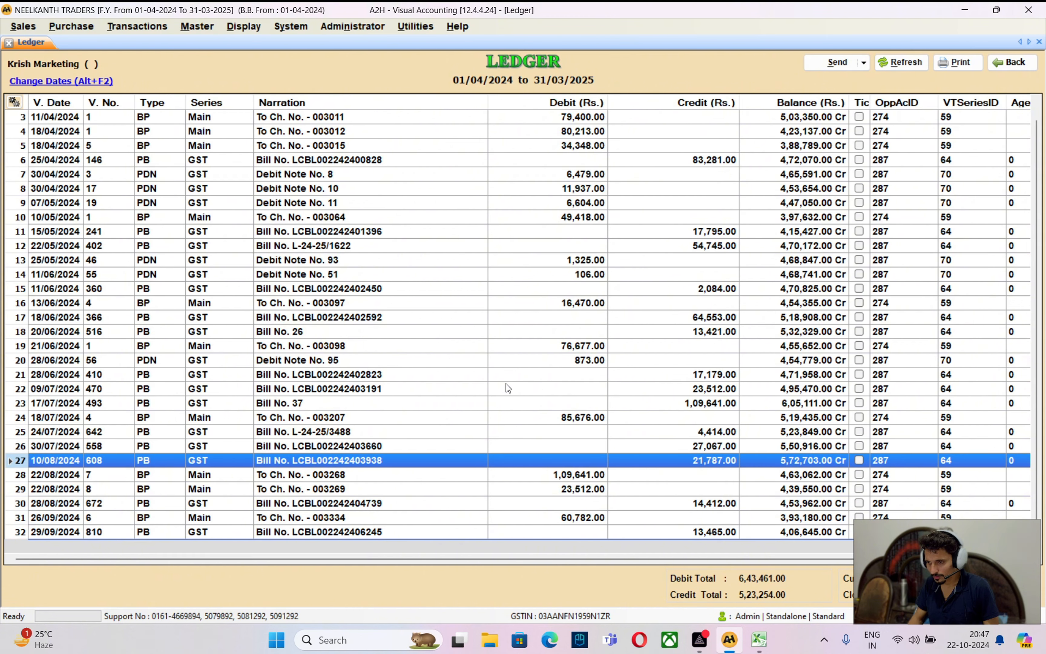
pyautogui.press('Up')
pyautogui.press('Up')
pyautogui.press('Up')
pyautogui.press('Up')
pyautogui.press('Up')
pyautogui.press('Up')
pyautogui.press('Up')
pyautogui.press('Up')
pyautogui.press('Up')
pyautogui.press('Up')
pyautogui.press('Up')
pyautogui.press('Up')
pyautogui.press('Up')
pyautogui.press('Up')
pyautogui.press('Up')
pyautogui.press('Up')
pyautogui.press('Up')
pyautogui.press('Up')
pyautogui.press('Up')
pyautogui.press('Up')
pyautogui.press('Up')
pyautogui.press('Up')
pyautogui.press('Up')
pyautogui.press('Up')
pyautogui.press('Up')
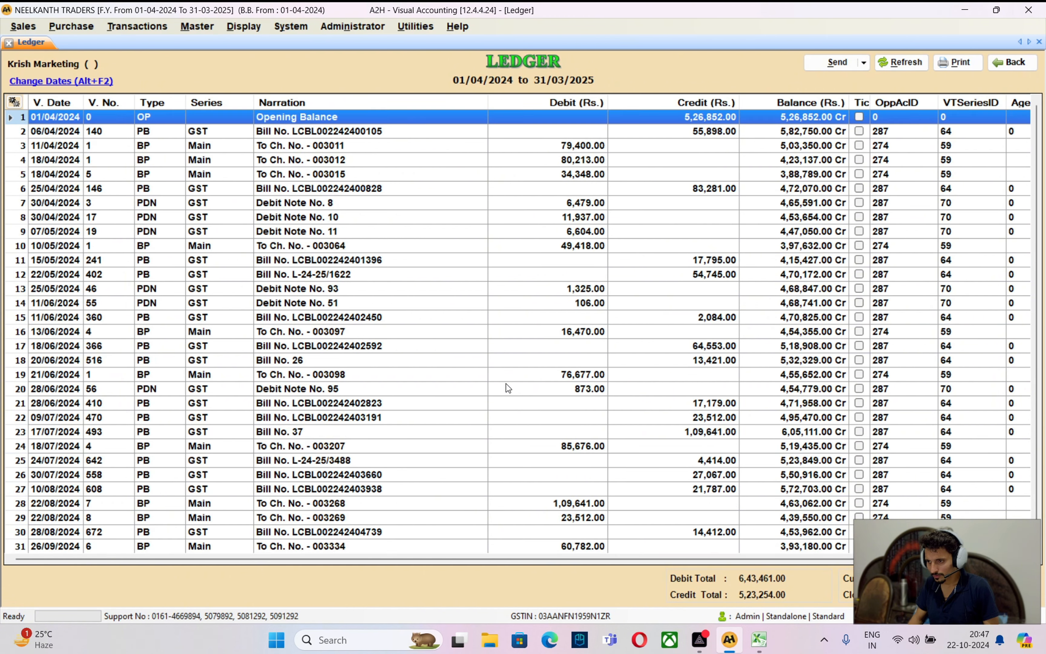
pyautogui.press('Down')
pyautogui.press('Down')
pyautogui.hotkey('alt', 'Tab')
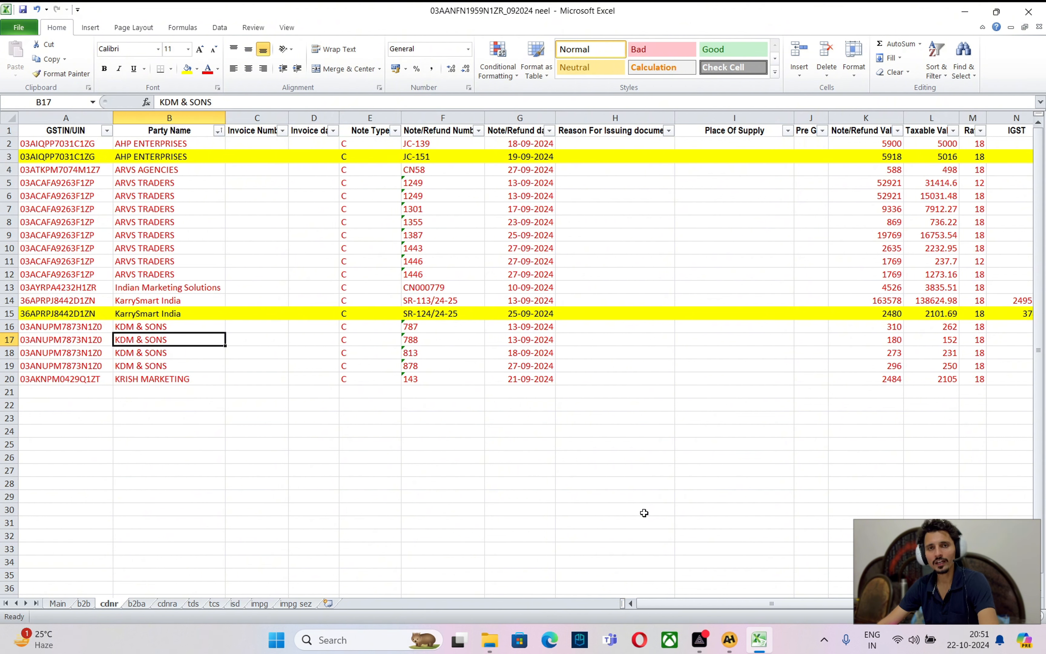
# Move up past the ARVS TRADERS rows, then go to the b2b sheet's first party name
pyautogui.press('Up')
pyautogui.press('Up')
pyautogui.press('Up')
pyautogui.press('Up')
pyautogui.press('Up')
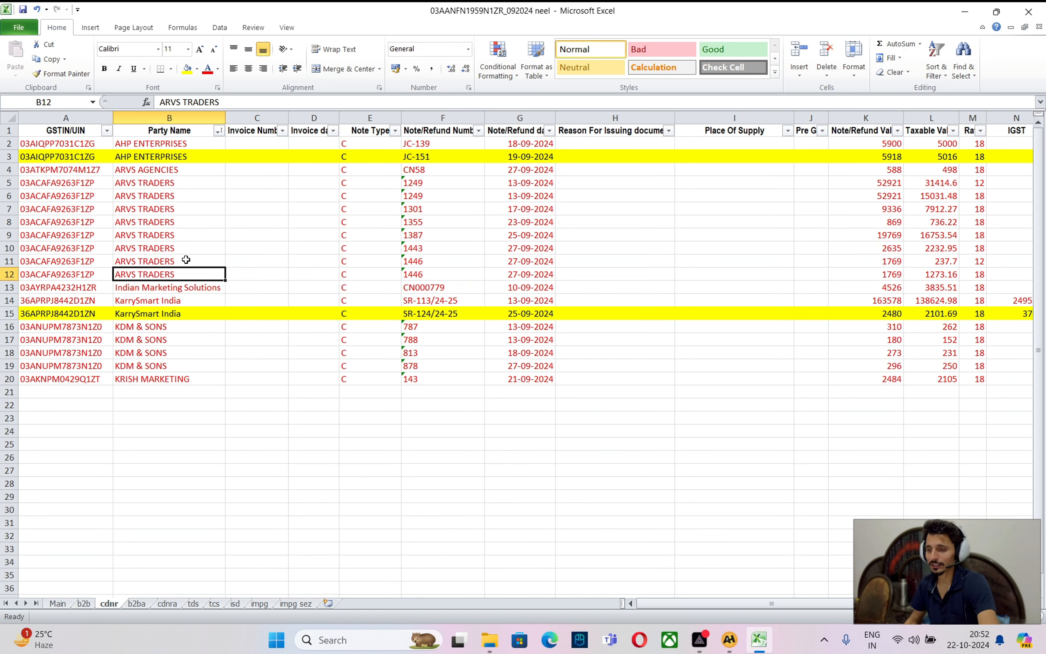
pyautogui.click(78, 605)
pyautogui.click(197, 145)
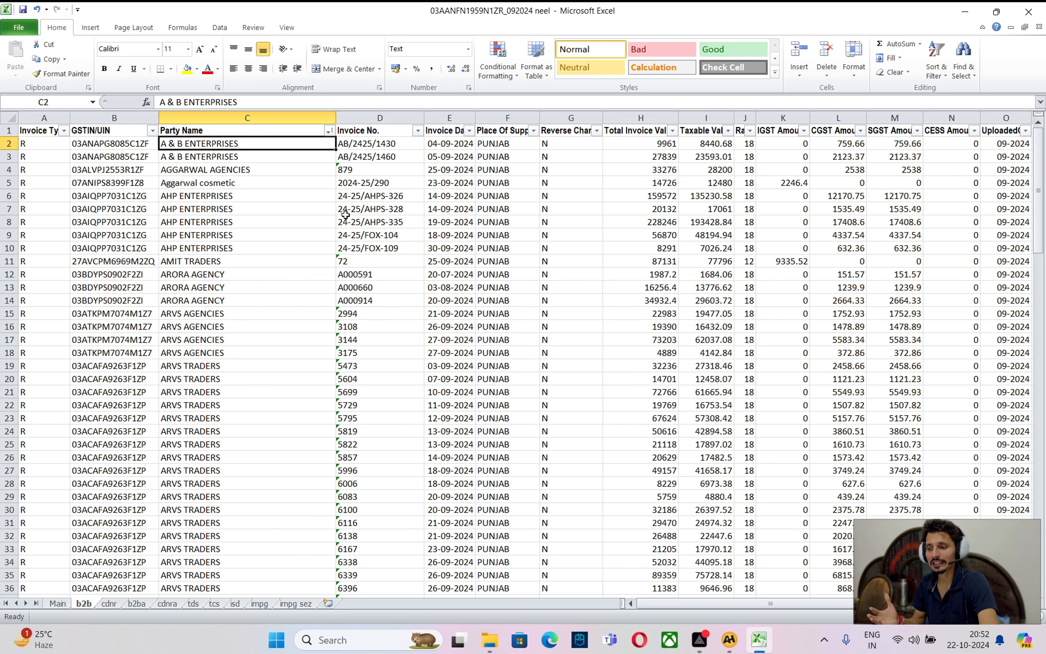
# Review the four HDFC BANK LIMITED bills, including the 116.82 invoice value
pyautogui.press('Down')
pyautogui.press('Down')
pyautogui.press('Down')
pyautogui.press('Down')
pyautogui.press('Down')
pyautogui.press('Down')
pyautogui.press('Down')
pyautogui.press('Down')
pyautogui.press('Down')
pyautogui.press('Down')
pyautogui.press('Down')
pyautogui.press('Down')
pyautogui.press('Down')
pyautogui.press('Down')
pyautogui.press('Down')
pyautogui.press('Down')
pyautogui.press('Down')
pyautogui.press('Down')
pyautogui.press('Down')
pyautogui.press('Down')
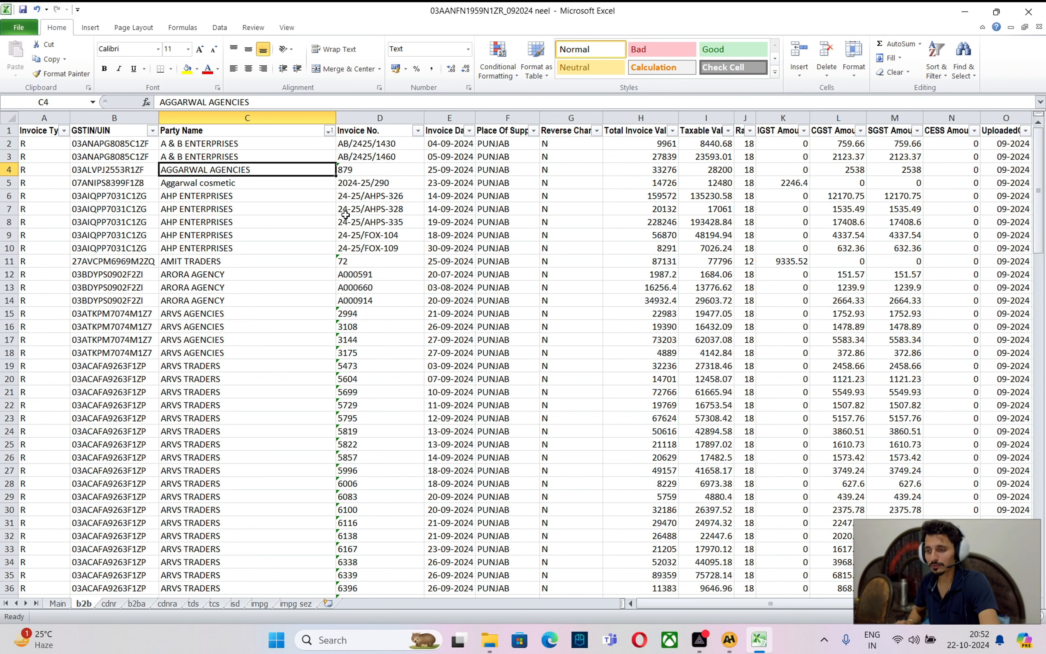
pyautogui.press('Down')
pyautogui.press('Down')
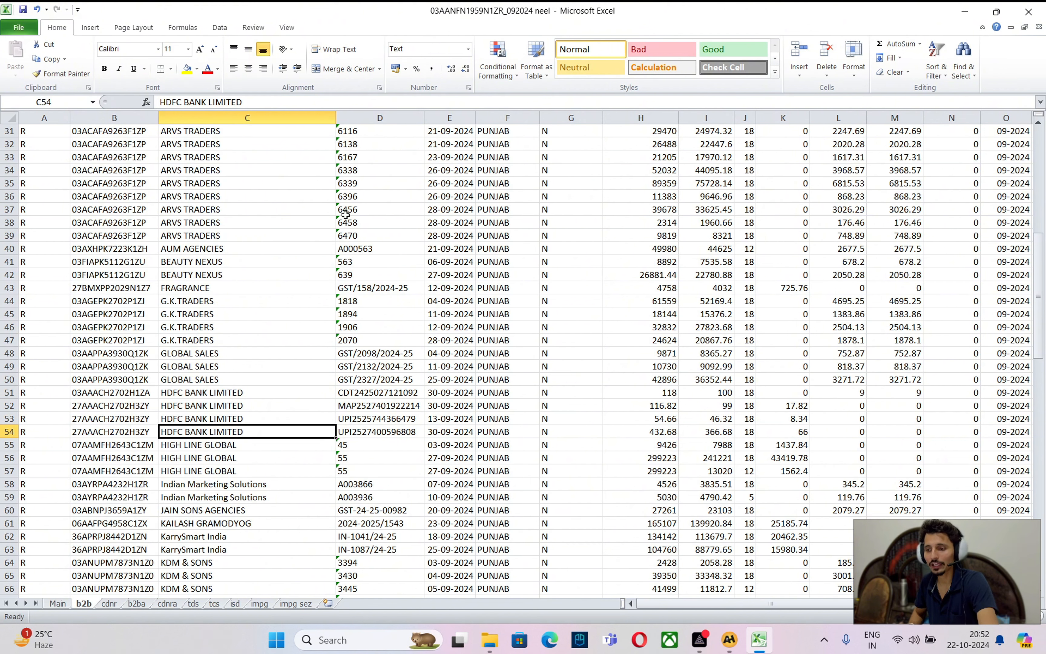
pyautogui.press('Up')
pyautogui.press('Up')
pyautogui.press('Left')
pyautogui.press('Right')
pyautogui.press('Right')
pyautogui.press('Right')
pyautogui.press('Right')
pyautogui.press('Right')
pyautogui.press('Right')
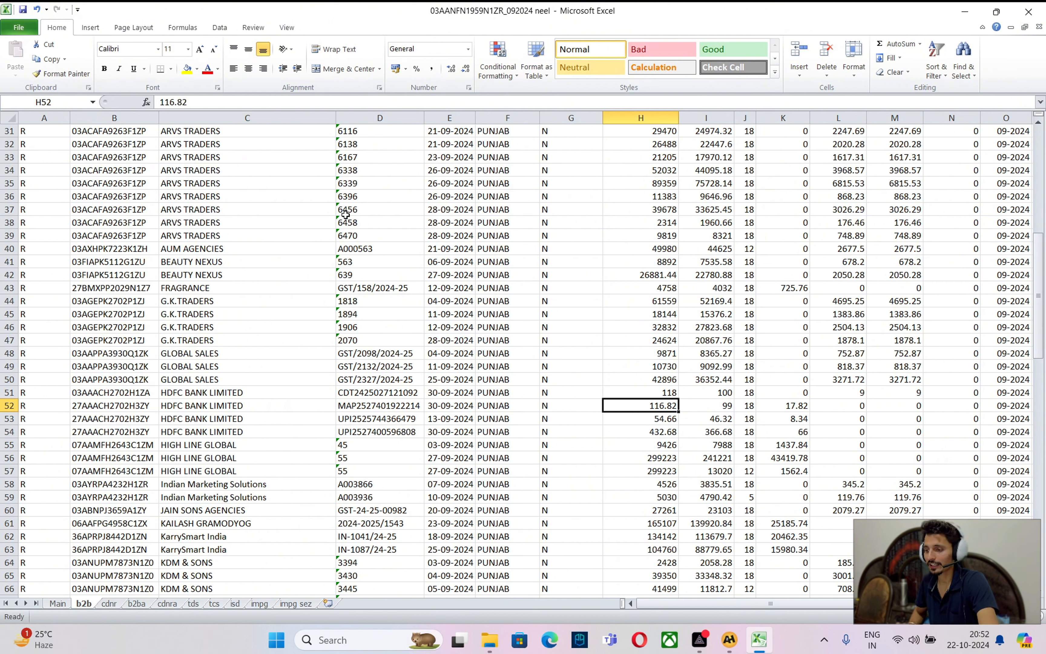
pyautogui.press('Left')
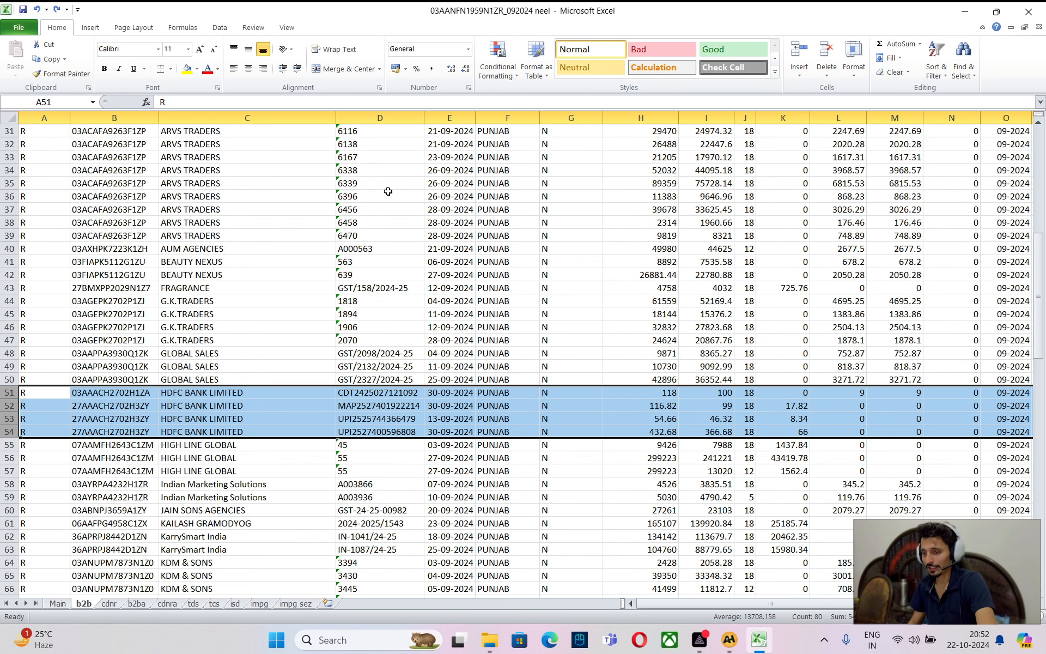
pyautogui.click(233, 329)
pyautogui.scroll(4, 233, 329)
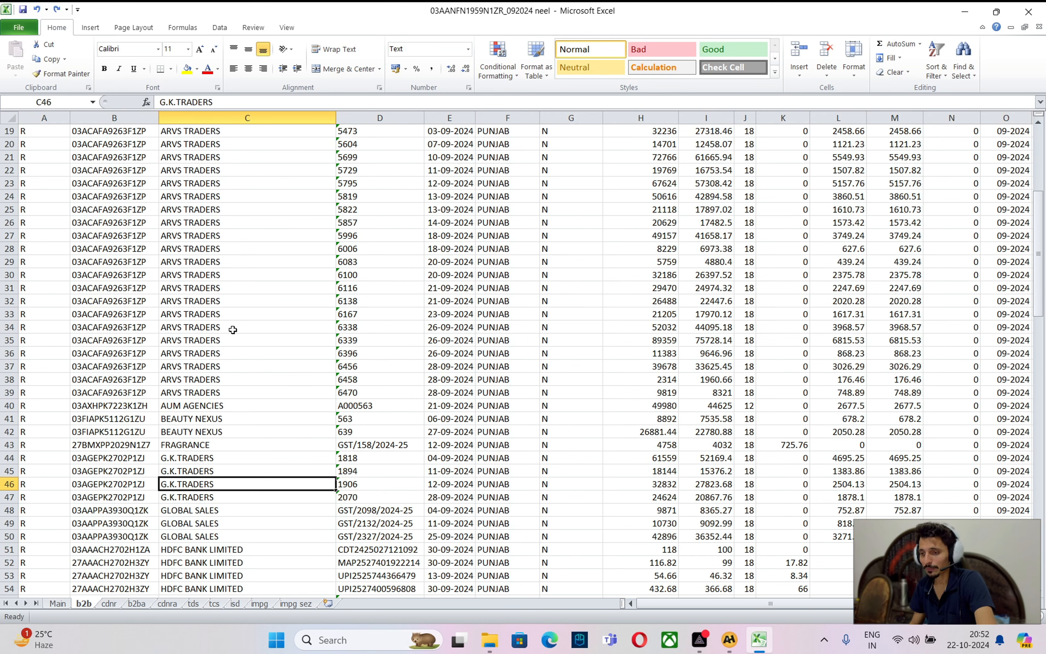
pyautogui.scroll(4, 233, 330)
pyautogui.scroll(-7, 233, 330)
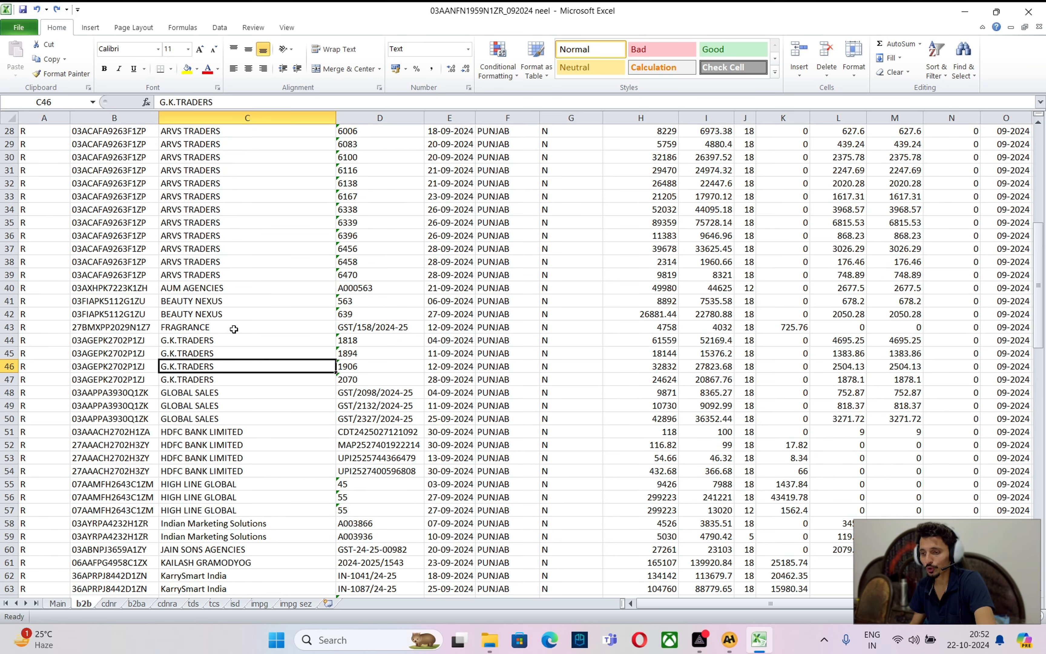
pyautogui.scroll(-2, 233, 329)
pyautogui.click(243, 353)
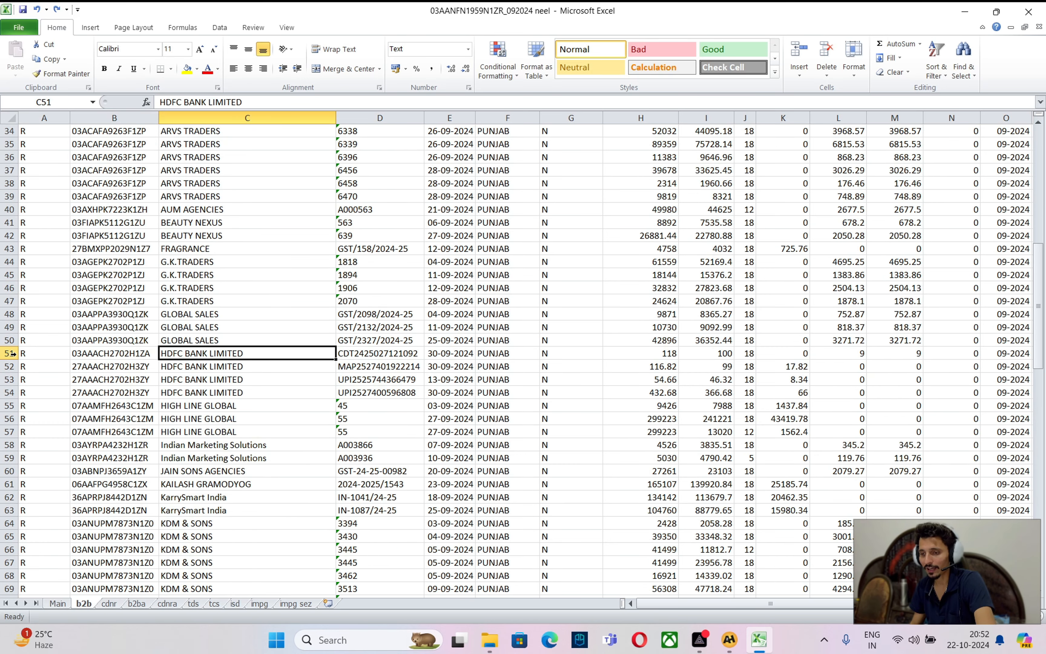
pyautogui.click(369, 354)
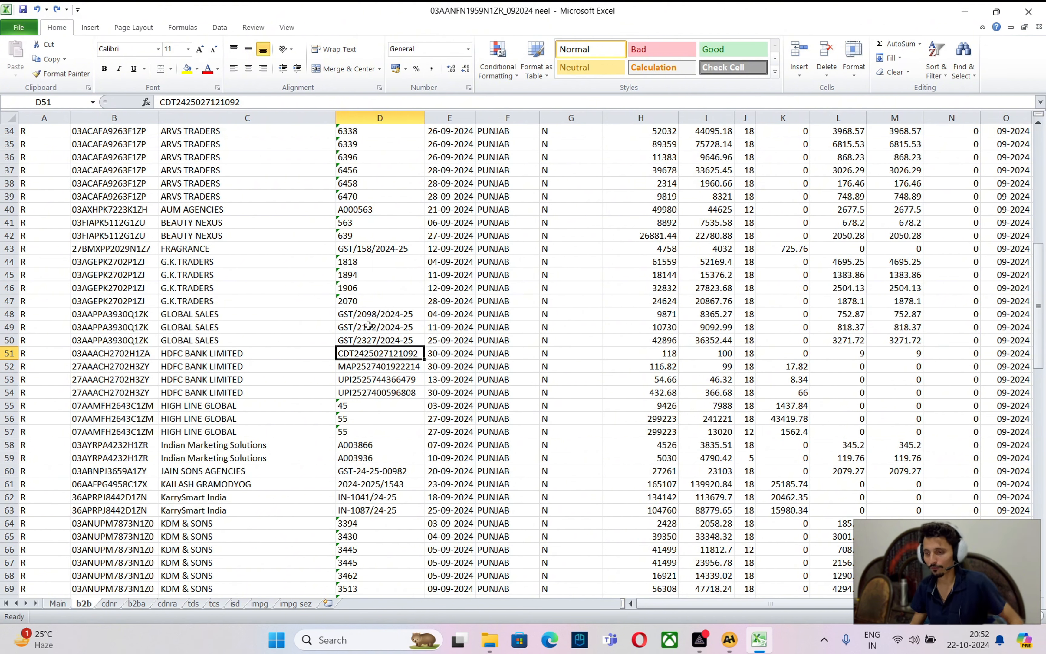
pyautogui.click(426, 353)
pyautogui.click(391, 354)
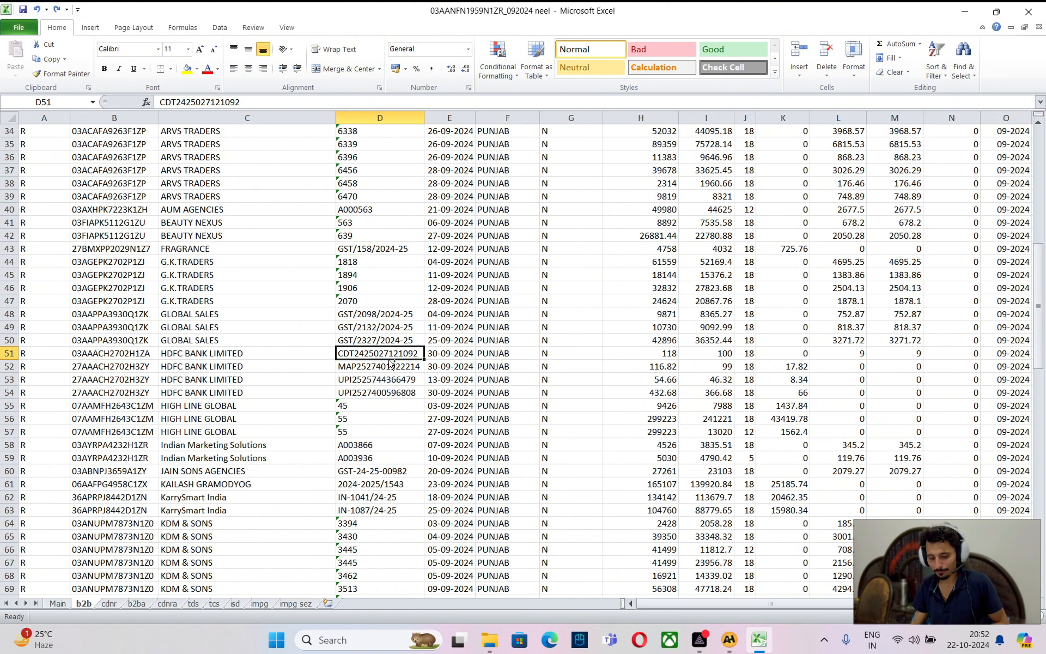
pyautogui.hotkey('ctrl', 'c')
pyautogui.hotkey('alt', 'Tab')
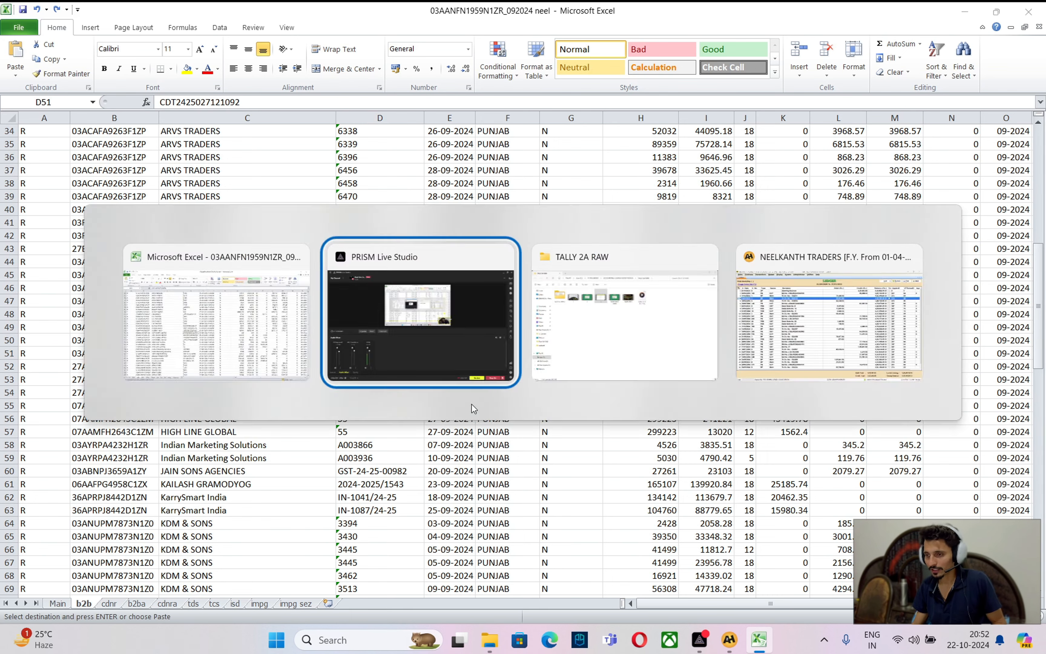
pyautogui.hotkey('alt', 'Tab')
pyautogui.hotkey('alt', 'Tab')
pyautogui.hotkey('alt', 'Tab')
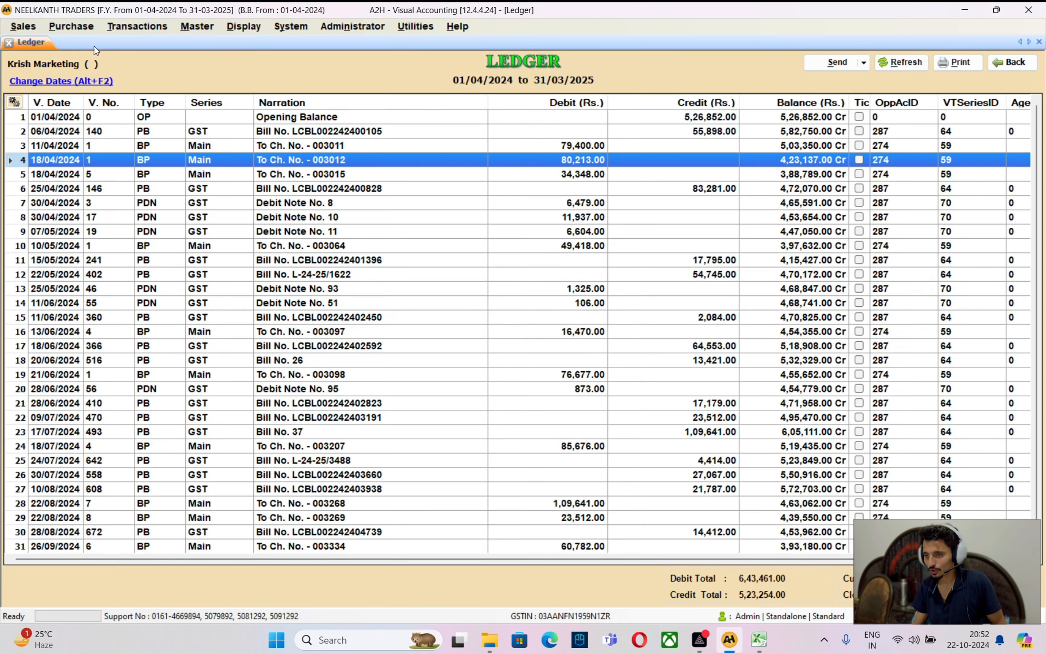
pyautogui.click(71, 26)
pyautogui.click(95, 40)
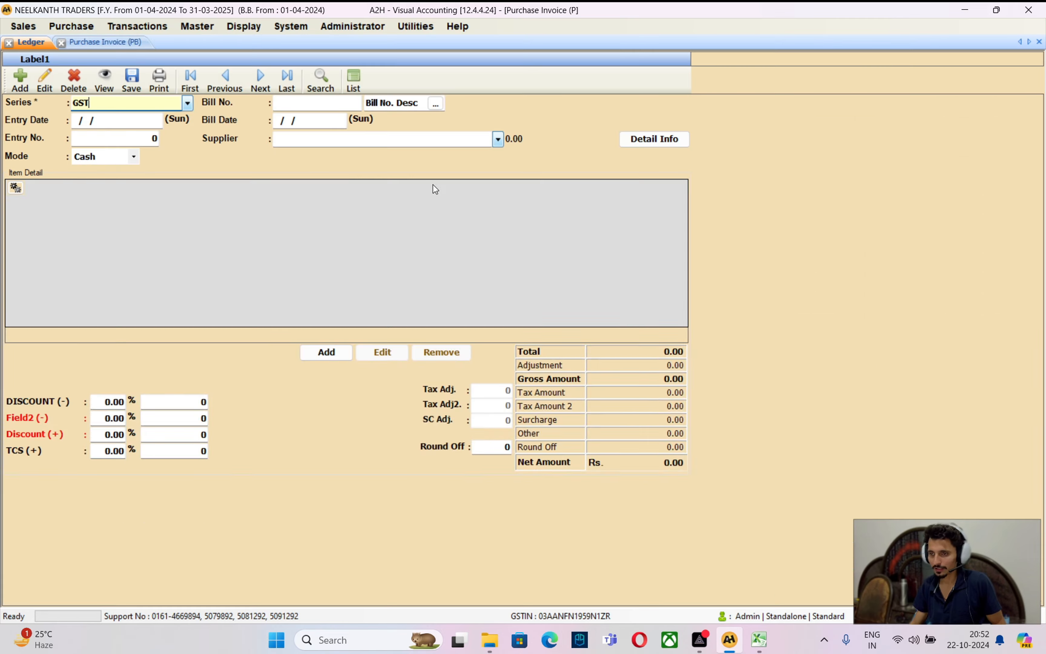
pyautogui.press('Return')
pyautogui.write('3009')
pyautogui.press('Return')
pyautogui.press('Return')
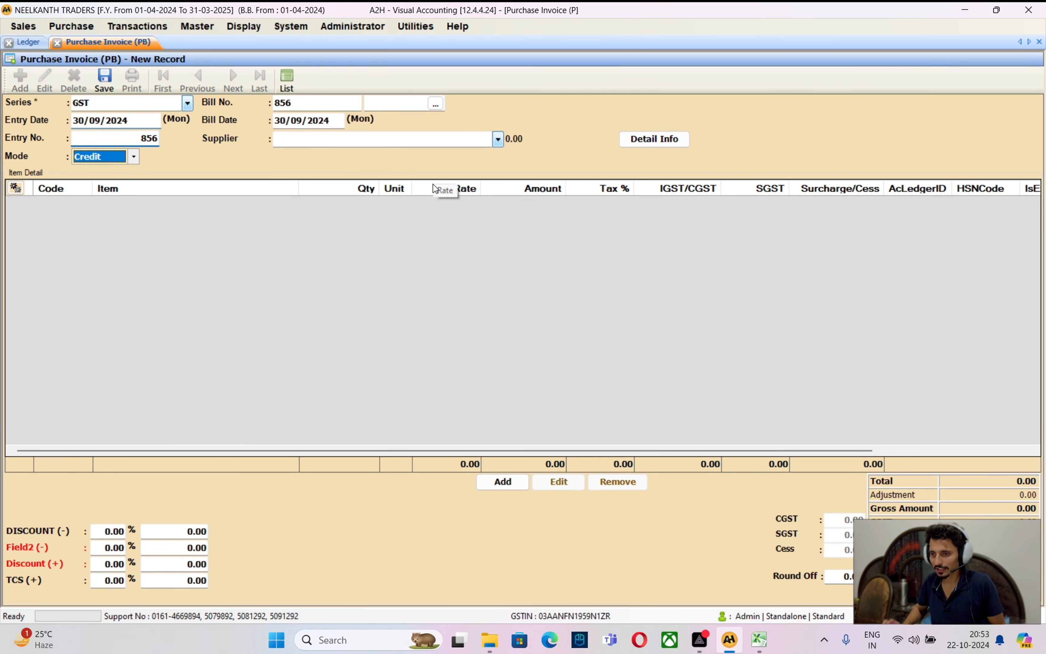
pyautogui.press('Return')
pyautogui.press('BackSpace')
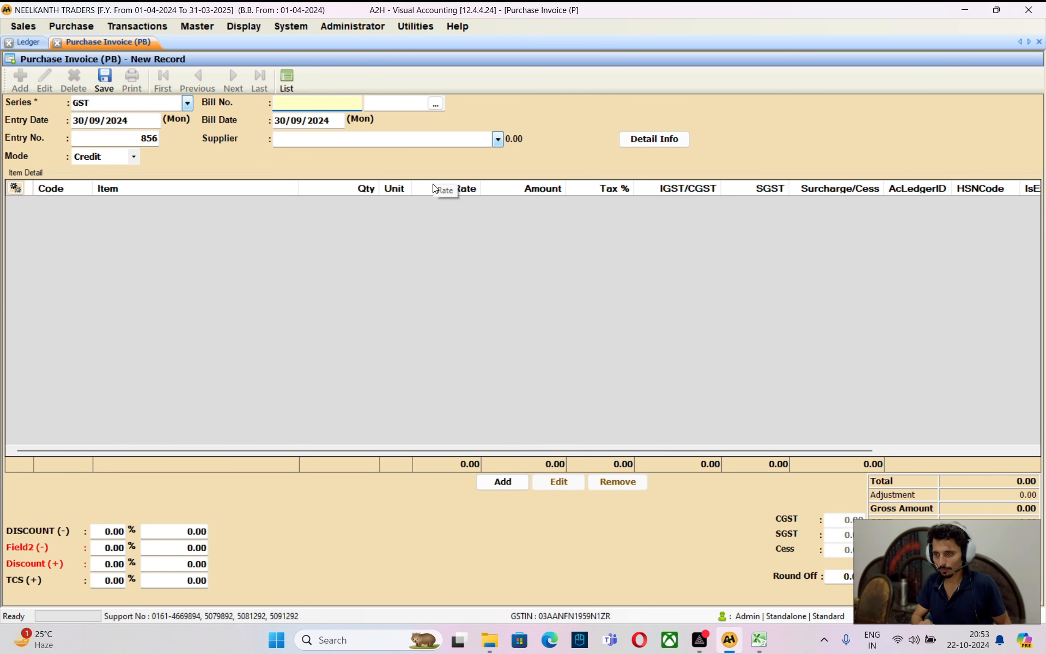
pyautogui.hotkey('ctrl', 'v')
pyautogui.press('Return')
pyautogui.press('Return')
pyautogui.press('Return')
pyautogui.press('Return')
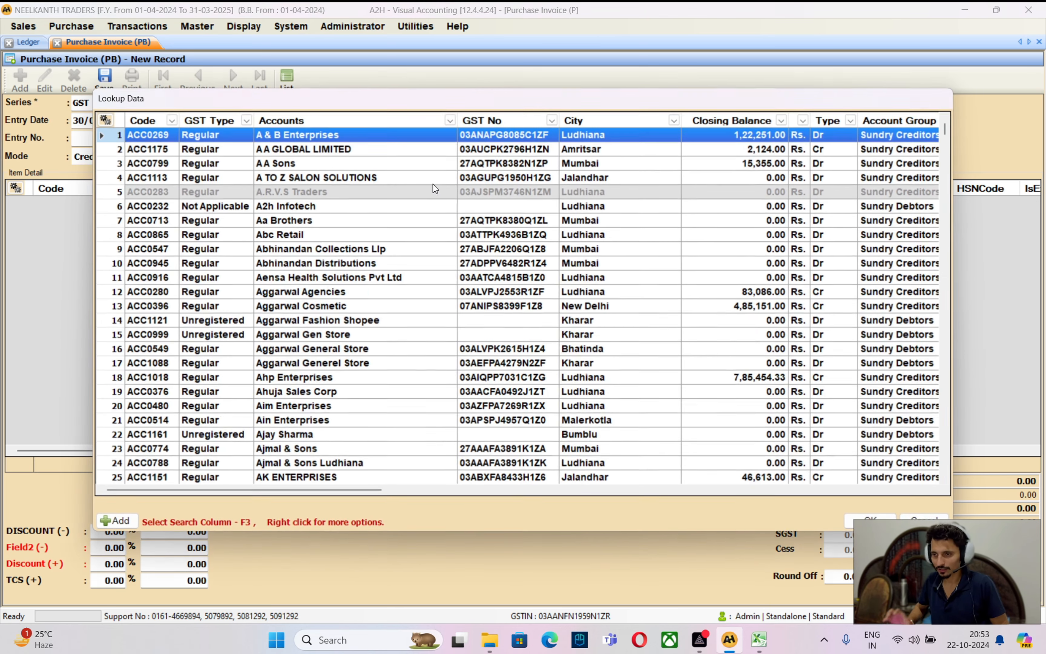
pyautogui.write('HDFC')
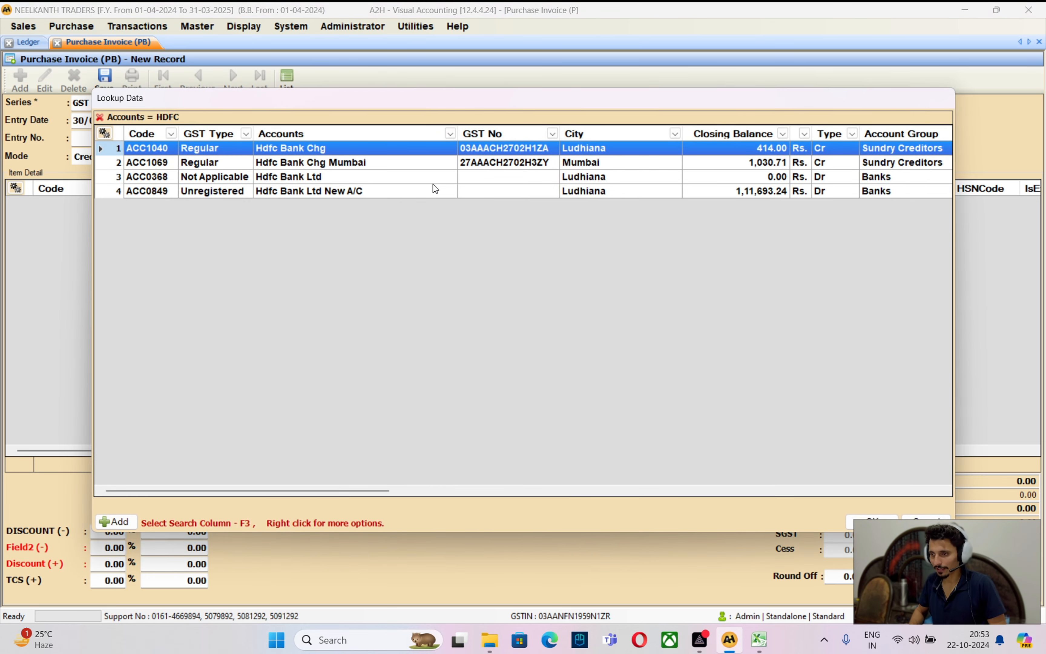
pyautogui.press('Return')
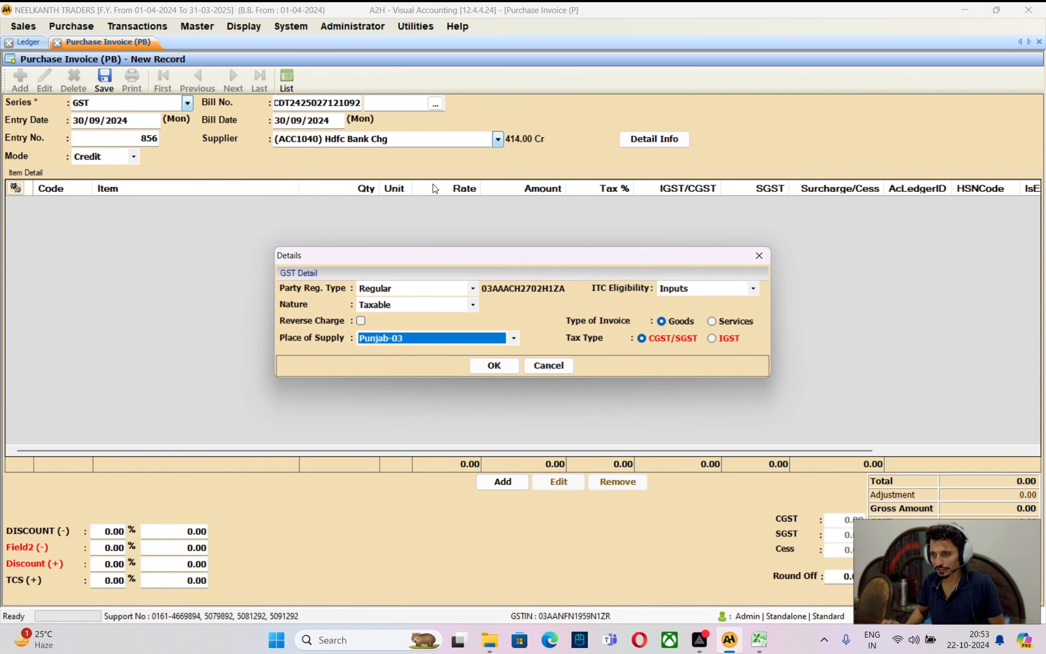
pyautogui.press('Return')
# Add one Bank Chg item line with amount 100, read from the spreadsheet
pyautogui.press('Return')
pyautogui.press('Return')
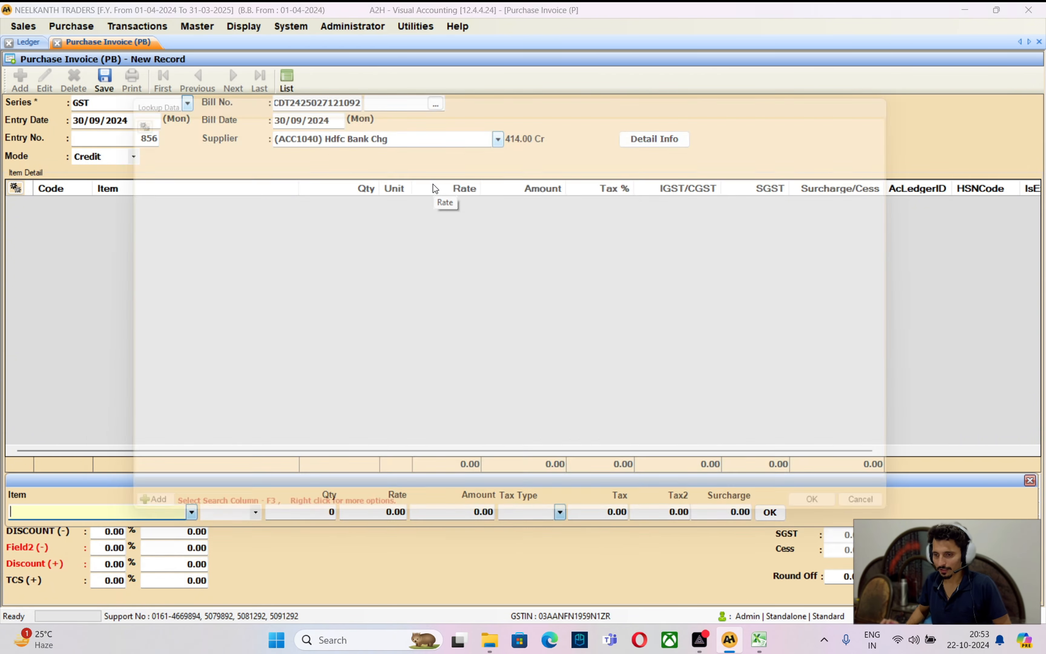
pyautogui.write('BANK C')
pyautogui.press('Return')
pyautogui.press('Return')
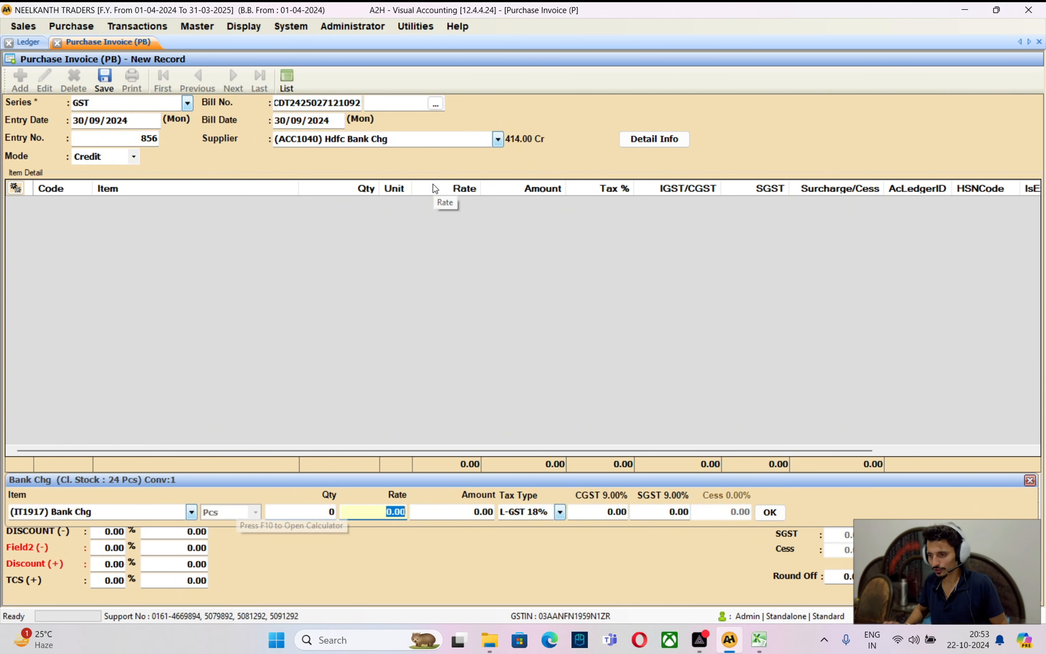
pyautogui.press('Return')
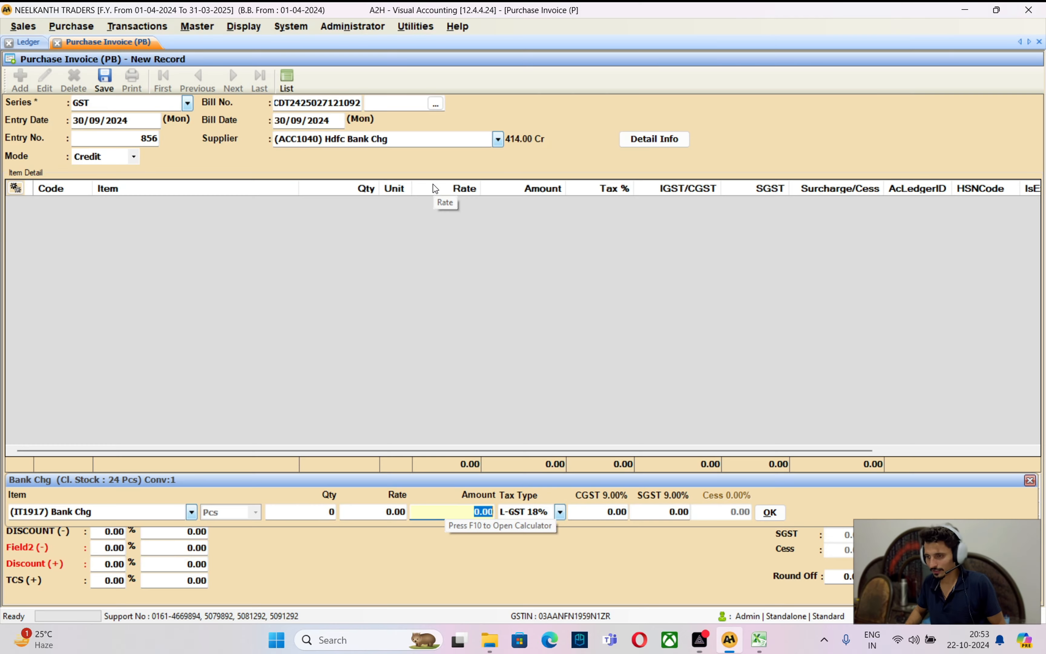
pyautogui.hotkey('alt', 'Tab')
pyautogui.press('Tab')
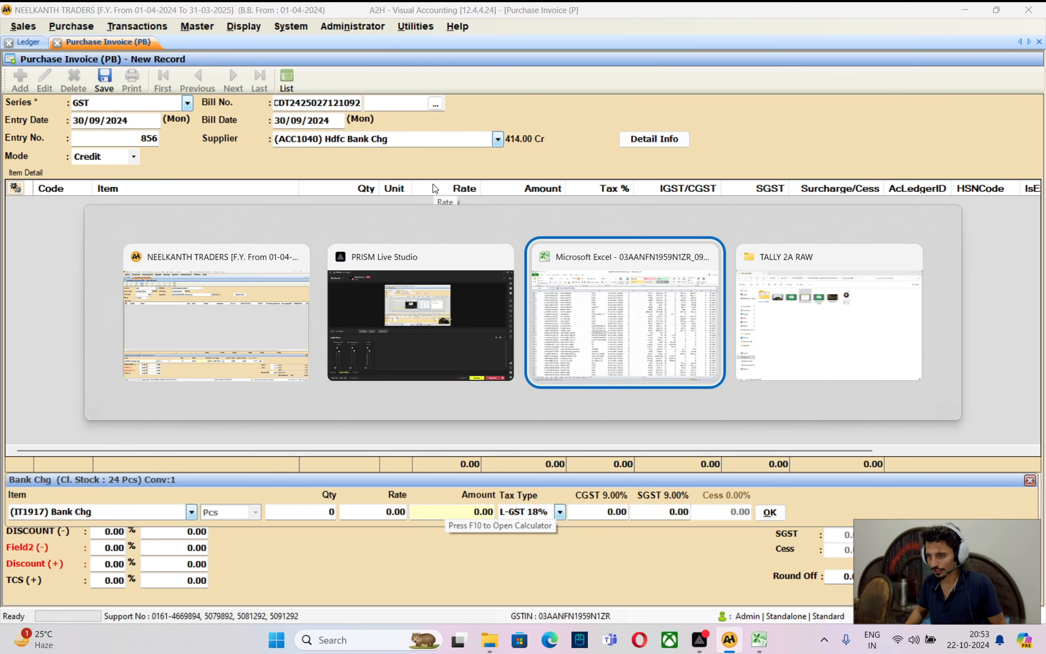
pyautogui.press('Right')
pyautogui.press('Right')
pyautogui.press('Right')
pyautogui.press('Right')
pyautogui.press('Right')
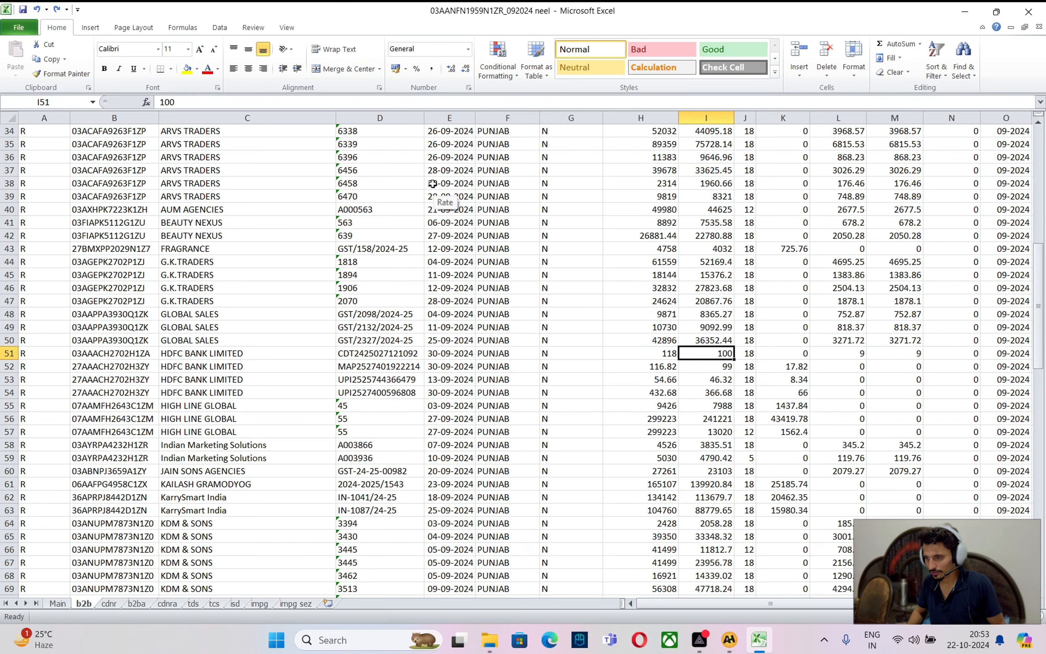
pyautogui.hotkey('alt', 'Tab')
pyautogui.write('100')
pyautogui.press('Return')
pyautogui.press('Return')
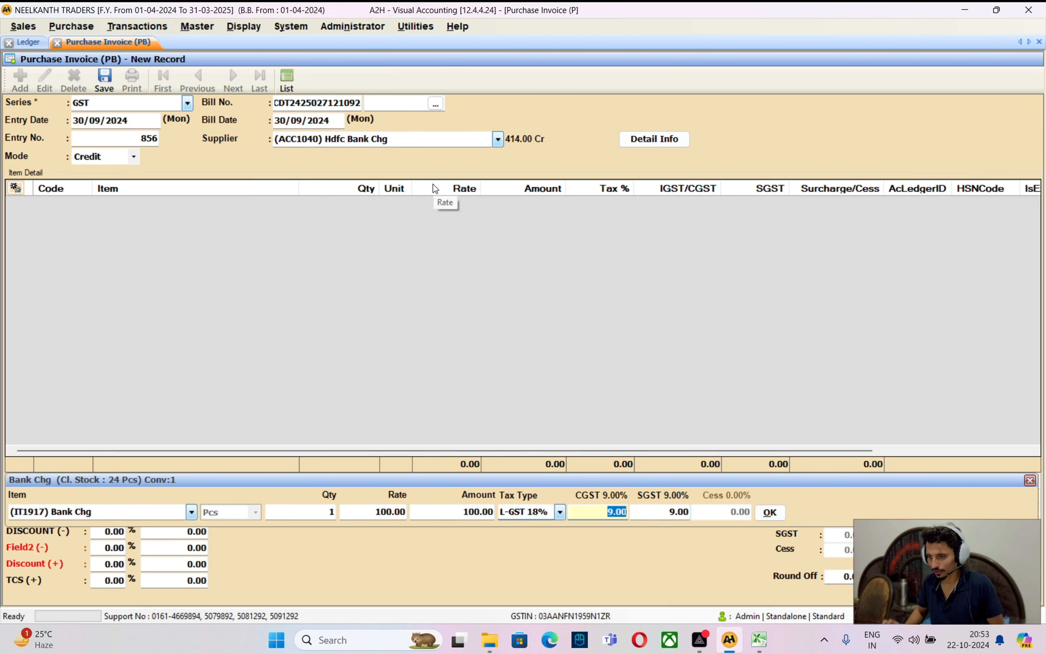
pyautogui.press('Return')
pyautogui.press('Return')
pyautogui.press('Return')
pyautogui.press('Return')
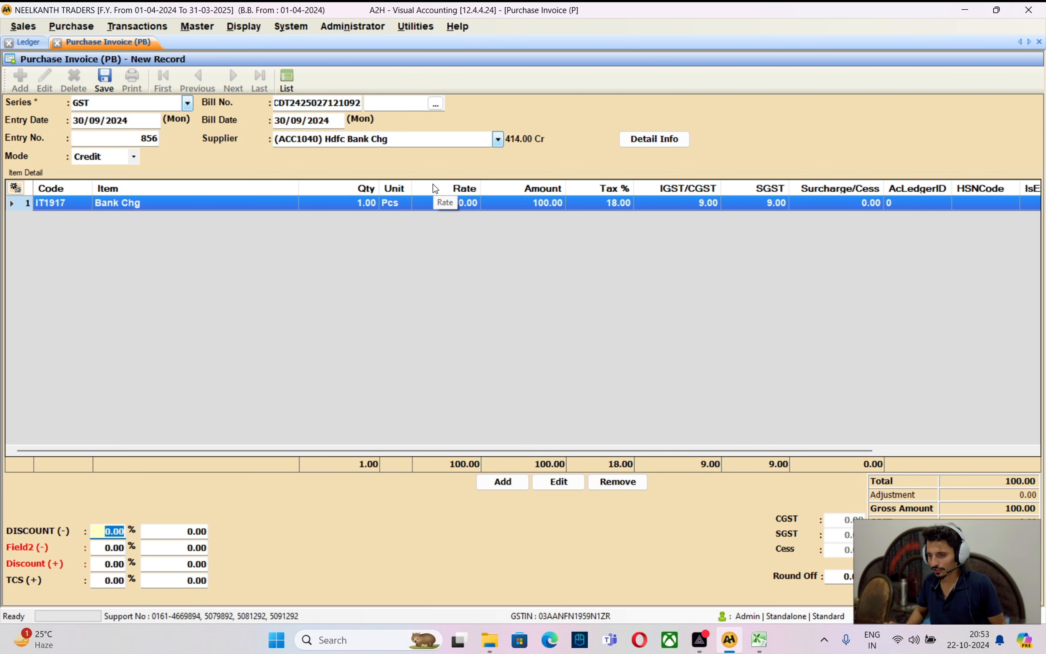
pyautogui.press('Return')
pyautogui.press('Return')
pyautogui.press('Return')
pyautogui.press('Return')
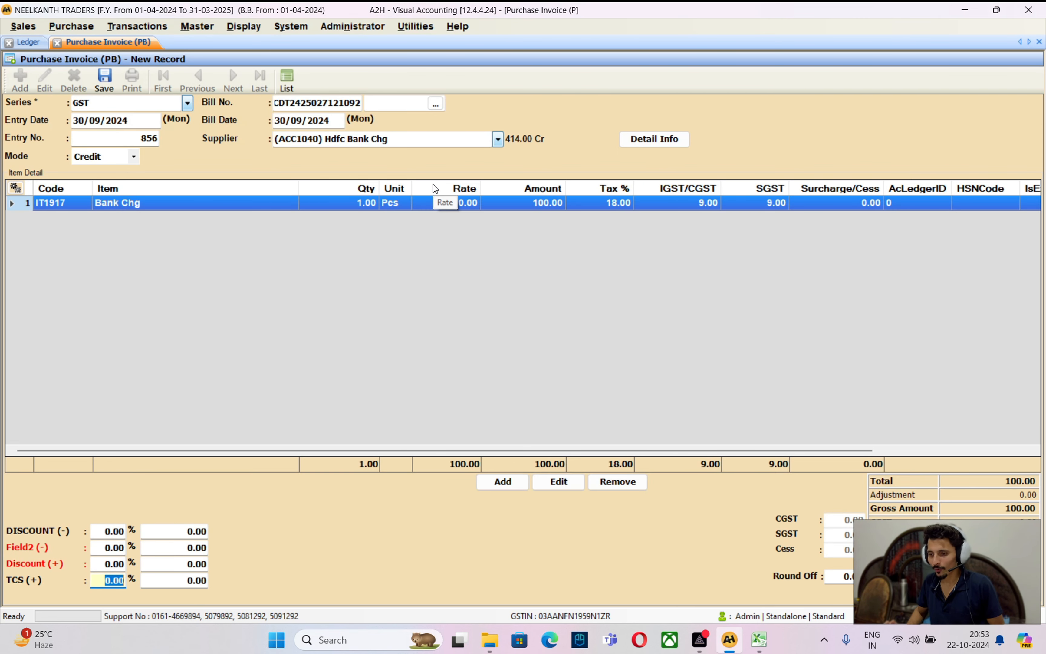
# Complete the footer with 18% GST and save purchase invoice 856
pyautogui.press('Return')
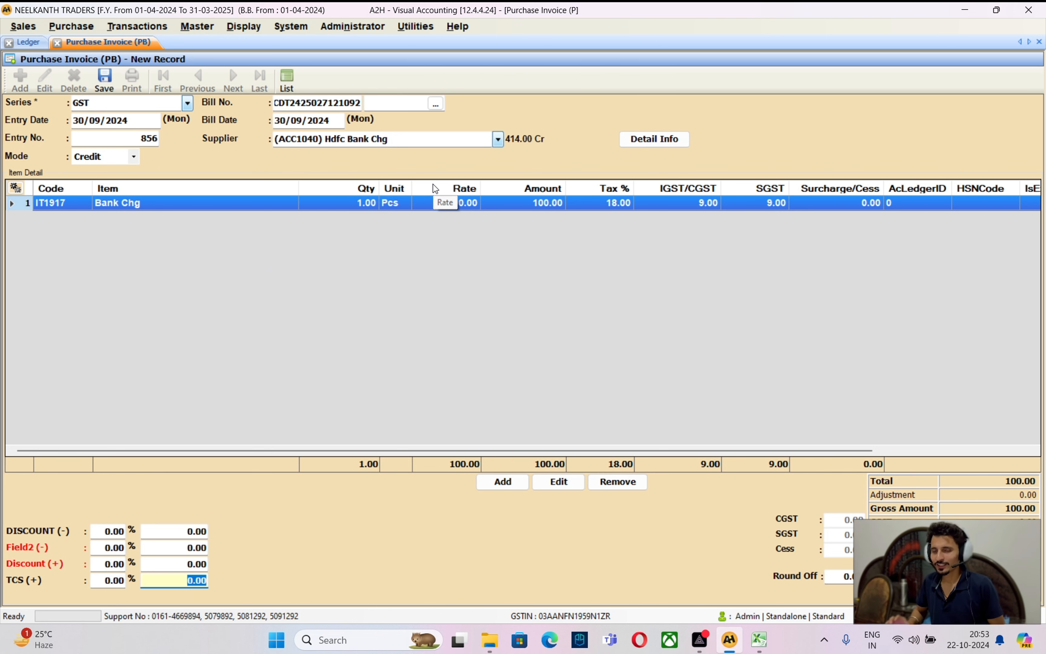
pyautogui.press('Return')
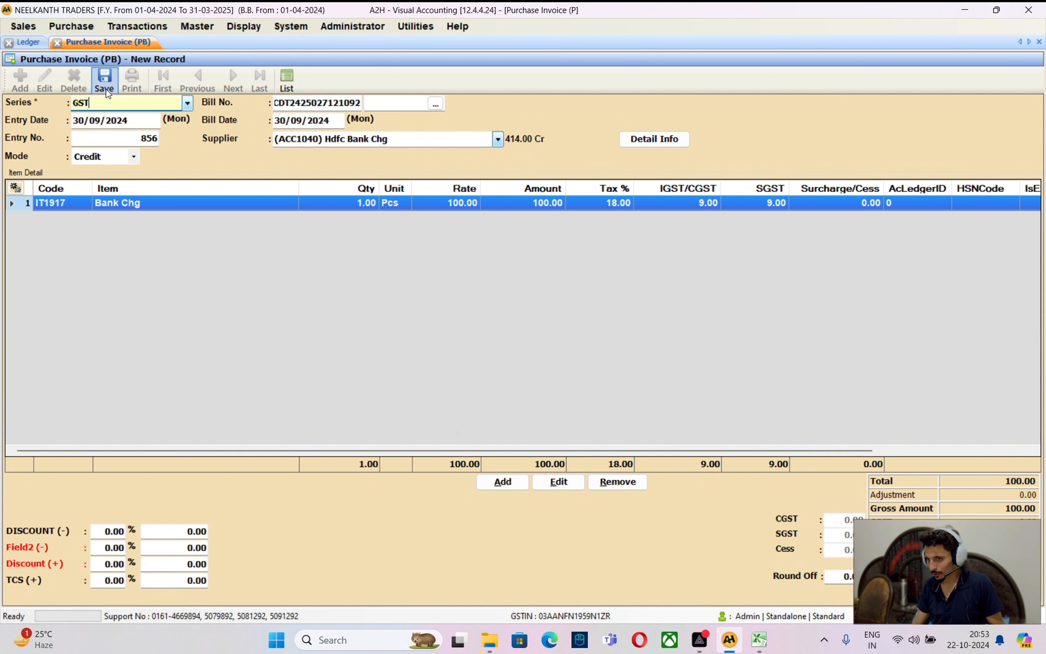
pyautogui.click(107, 86)
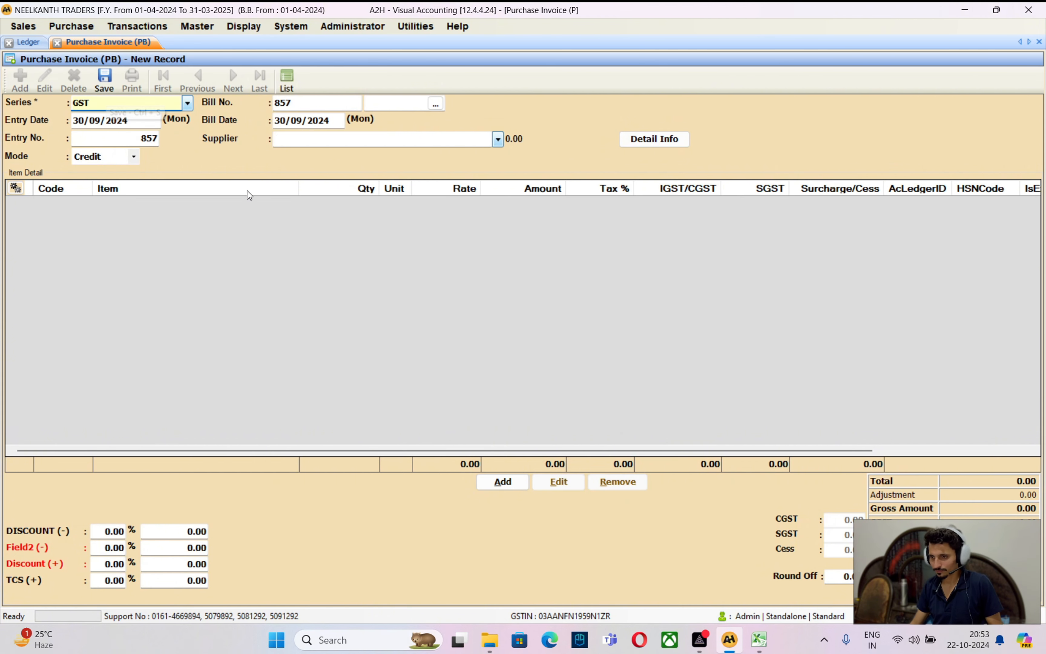
pyautogui.click(44, 41)
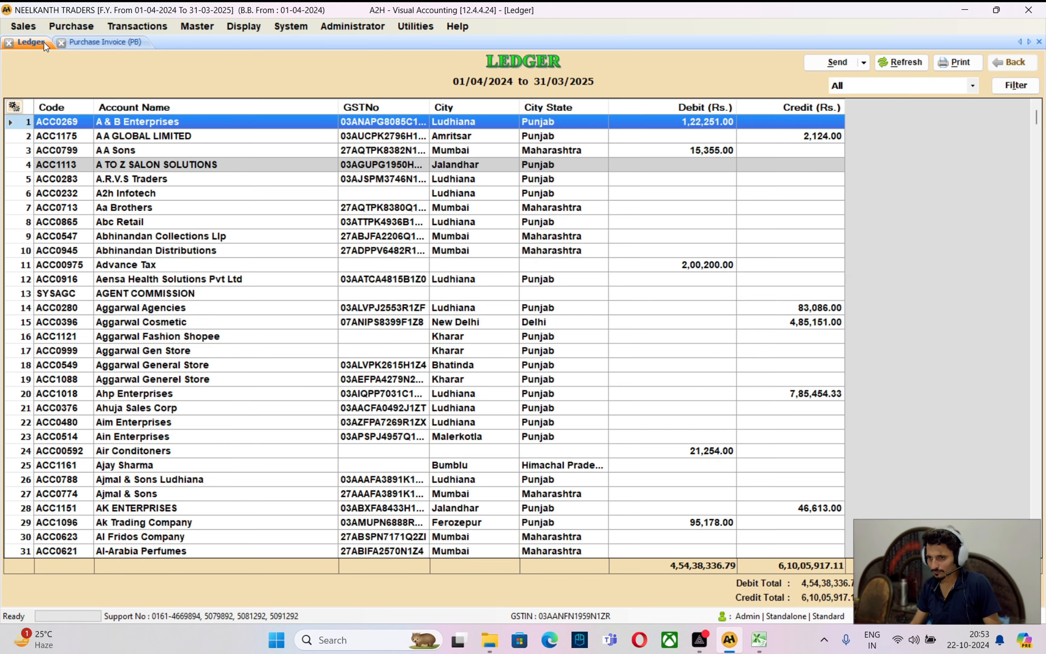
pyautogui.click(312, 348)
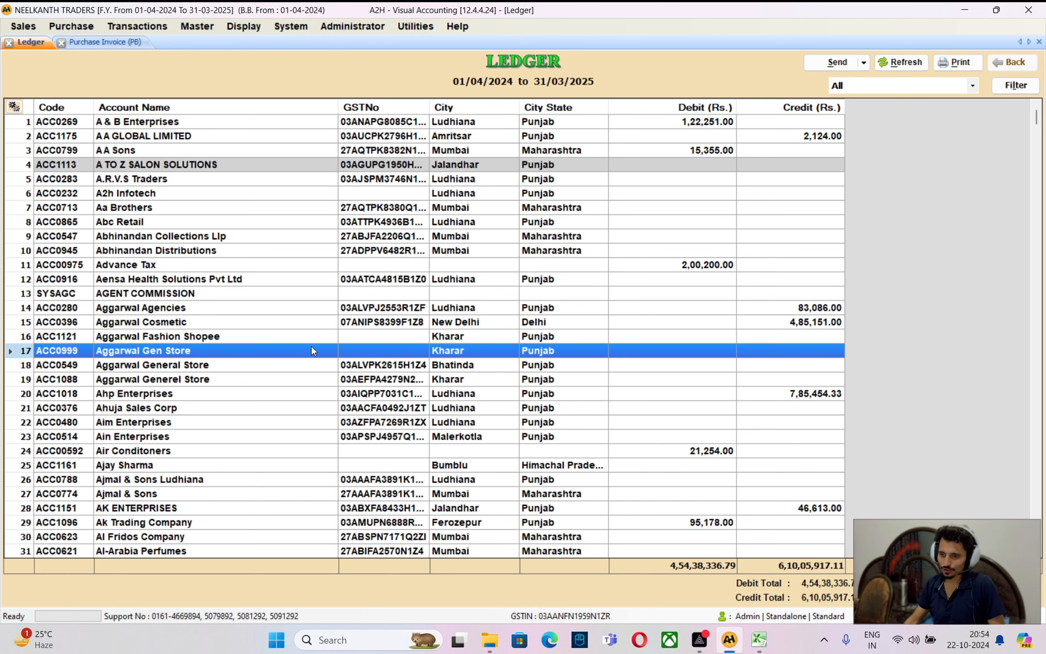
pyautogui.write('bank')
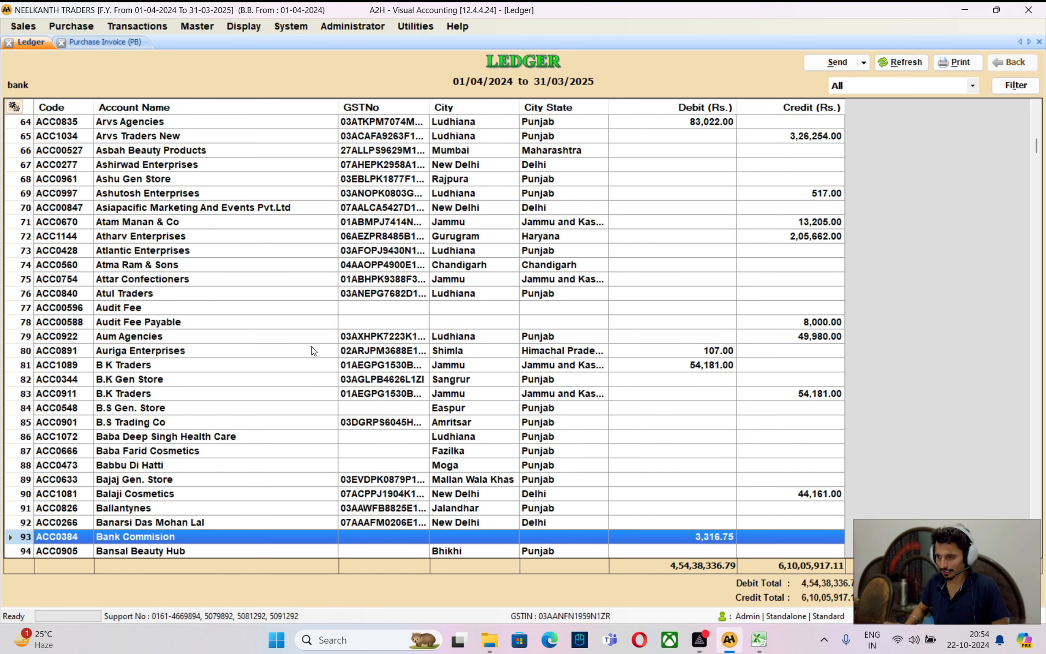
pyautogui.press('Return')
pyautogui.press('Up')
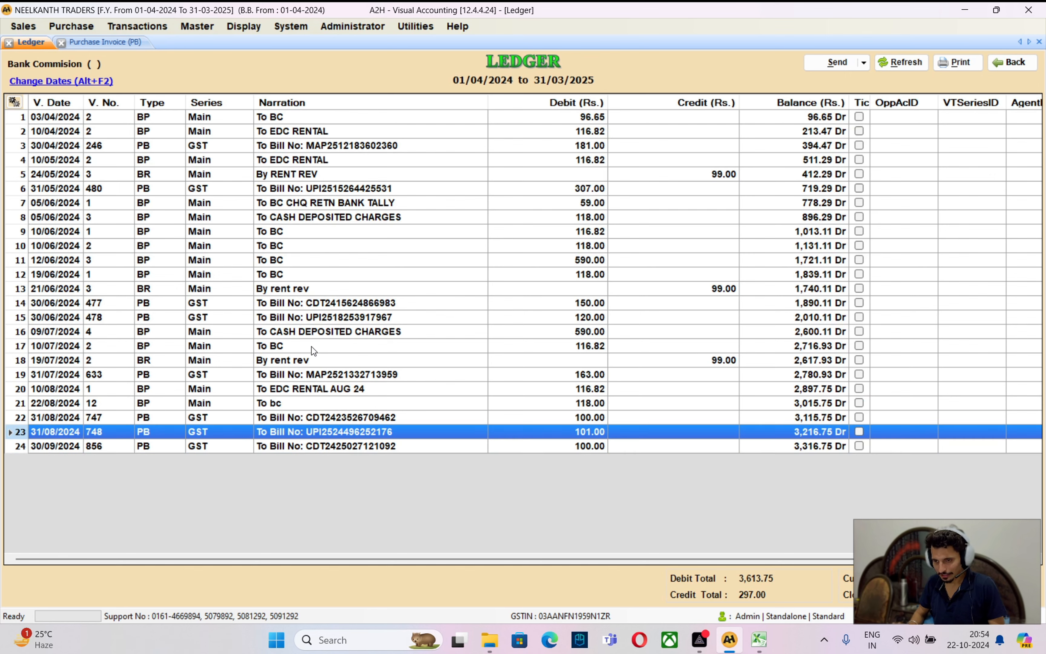
pyautogui.press('Down')
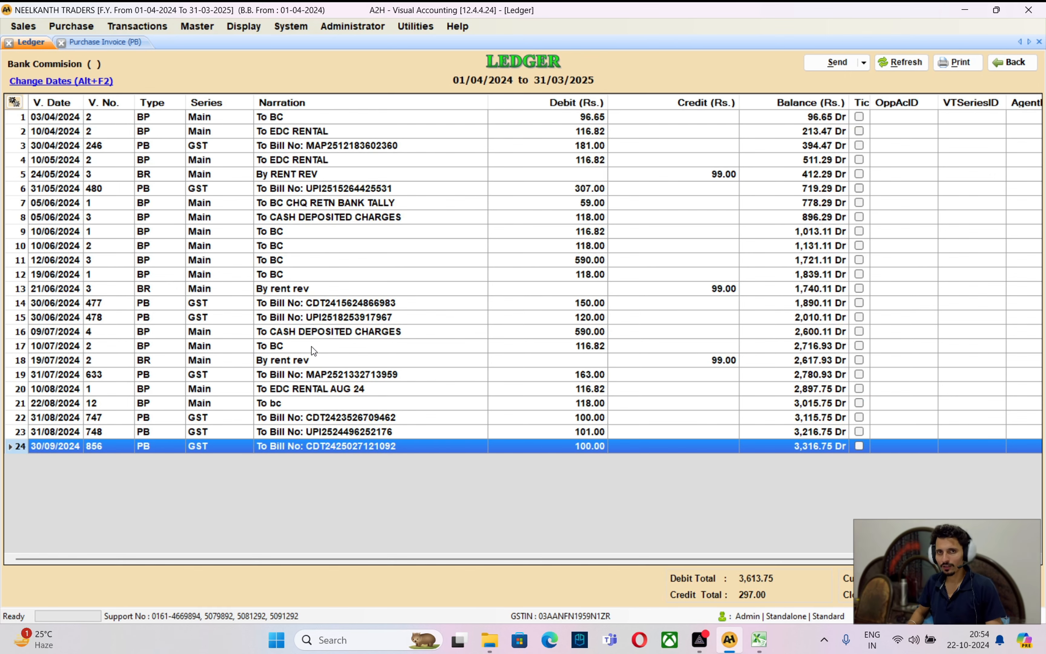
pyautogui.press('Escape')
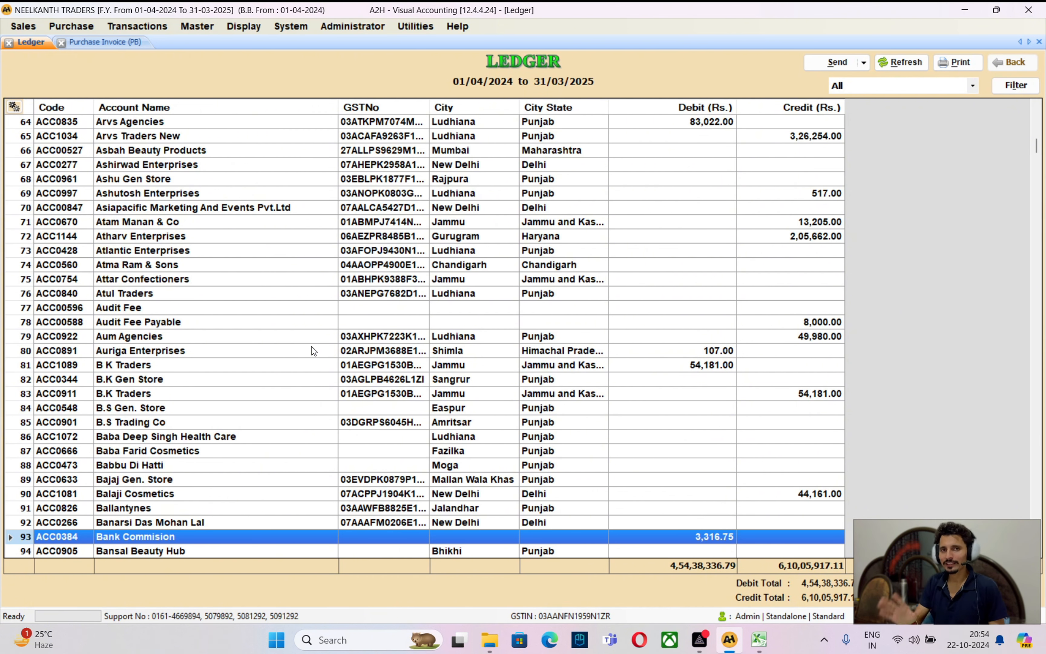
pyautogui.hotkey('alt', 'Tab')
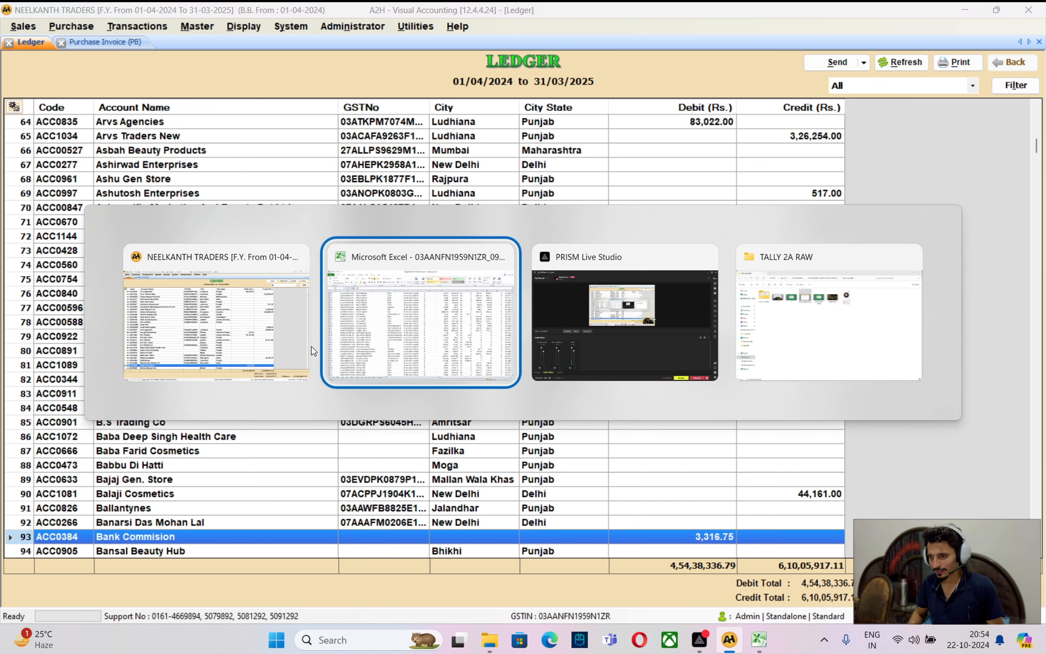
# Fill row 51, the first HDFC BANK LIMITED bill, yellow
pyautogui.hotkey('alt', 'Tab')
pyautogui.hotkey('alt', 'Tab')
pyautogui.hotkey('alt', 'Tab')
pyautogui.hotkey('alt', 'Tab')
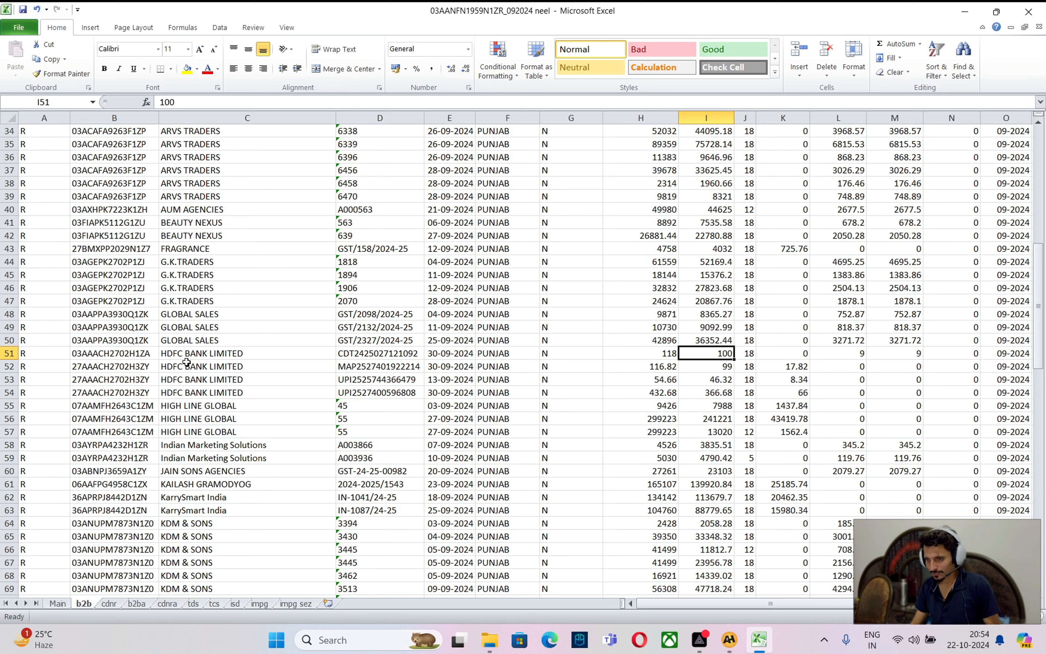
pyautogui.click(173, 354)
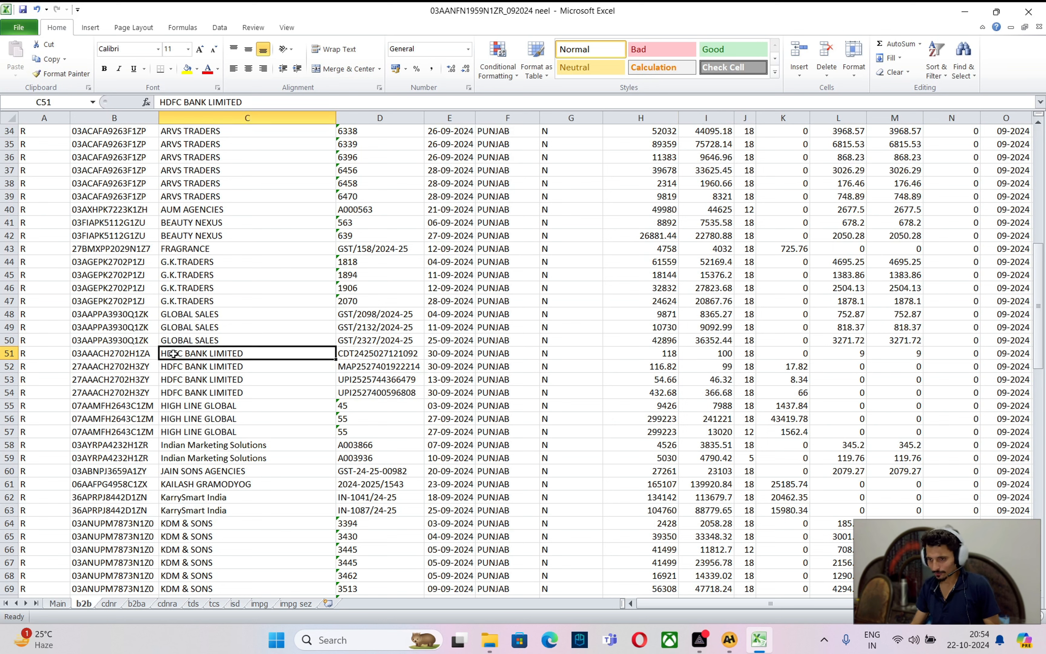
pyautogui.click(9, 353)
pyautogui.click(187, 68)
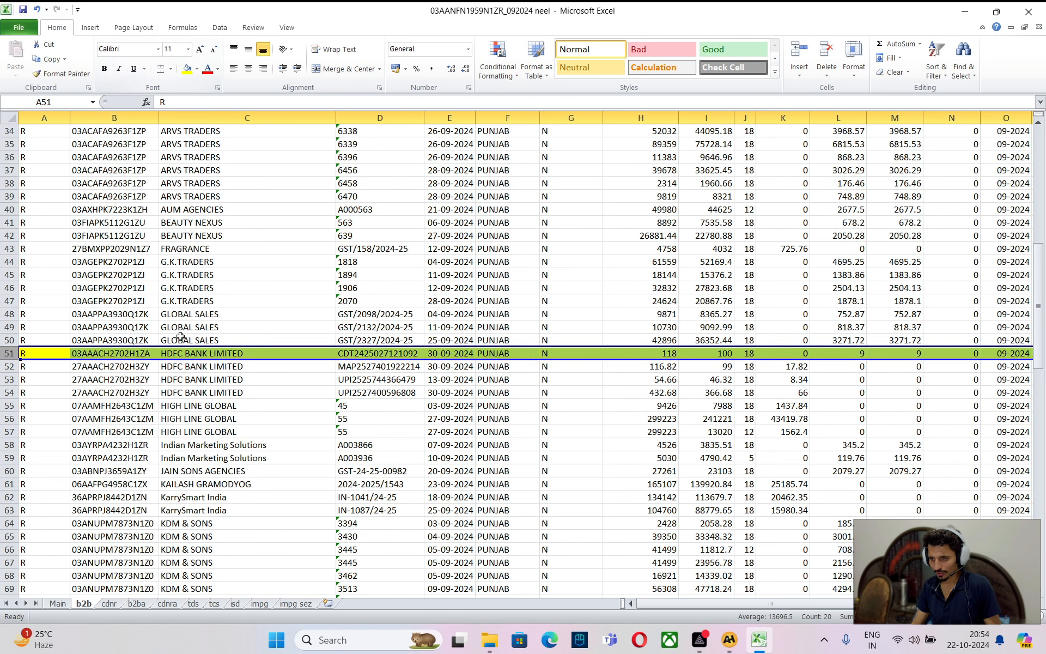
# Review the remaining HDFC BANK LIMITED bills in rows 52–54, including their GSTIN and invoice numbers
pyautogui.click(173, 369)
pyautogui.click(81, 370)
pyautogui.click(229, 376)
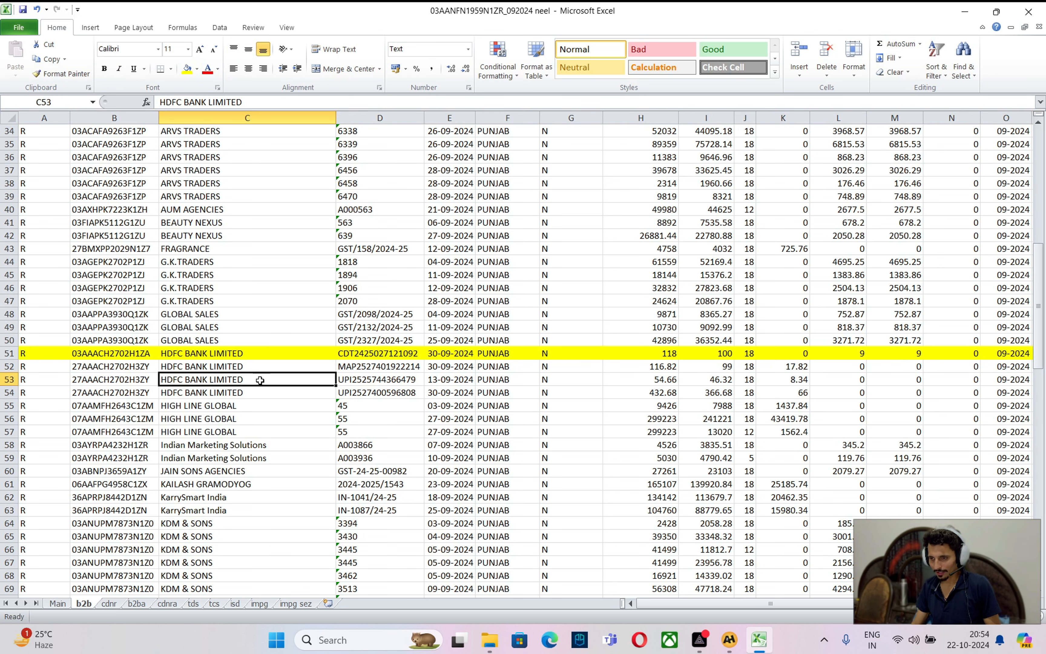
pyautogui.press('Down')
pyautogui.press('Right')
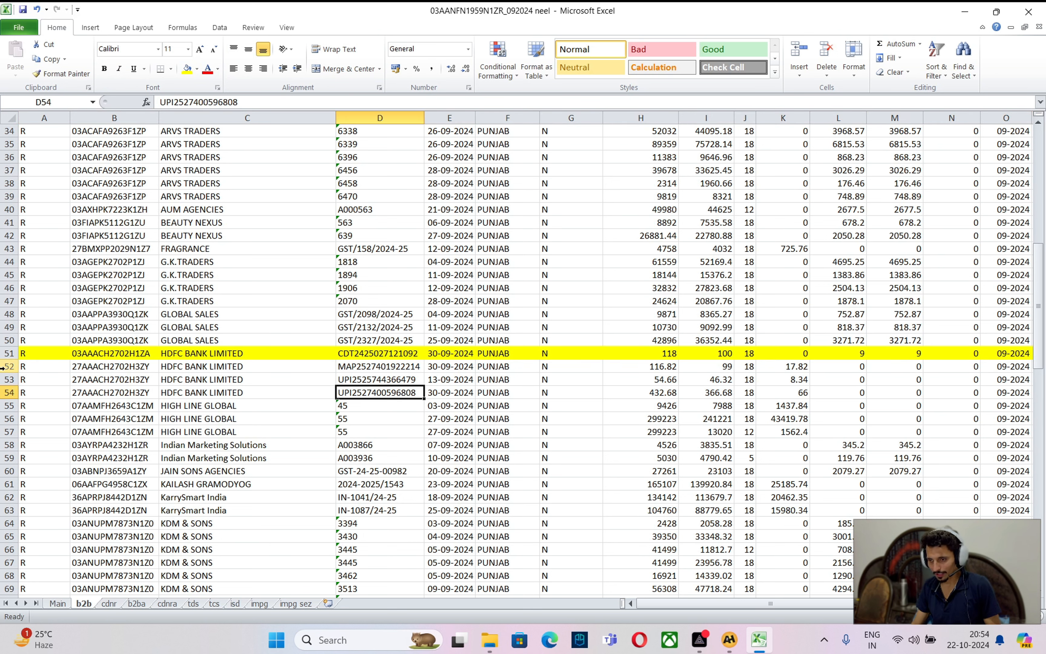
pyautogui.moveTo(8, 366); pyautogui.dragTo(2, 390)
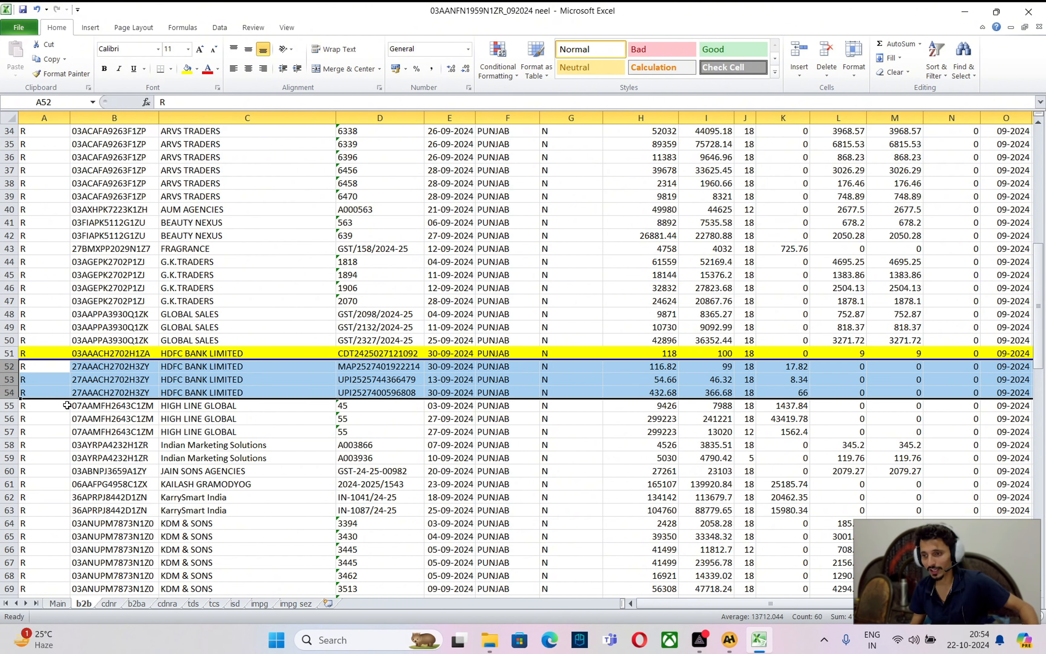
pyautogui.click(190, 373)
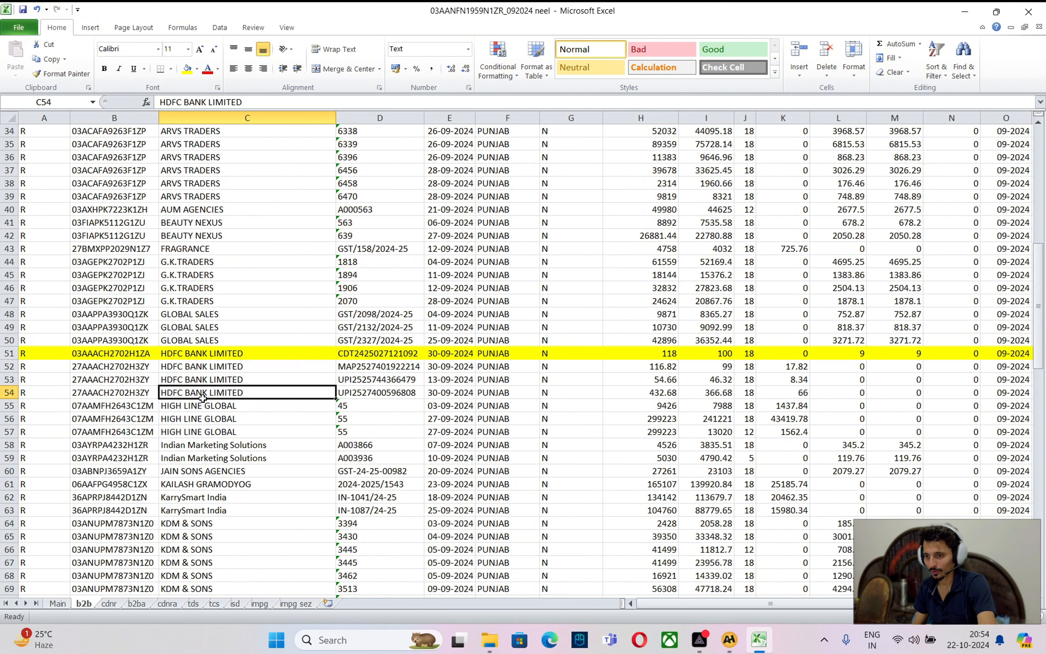
pyautogui.click(370, 369)
pyautogui.click(240, 378)
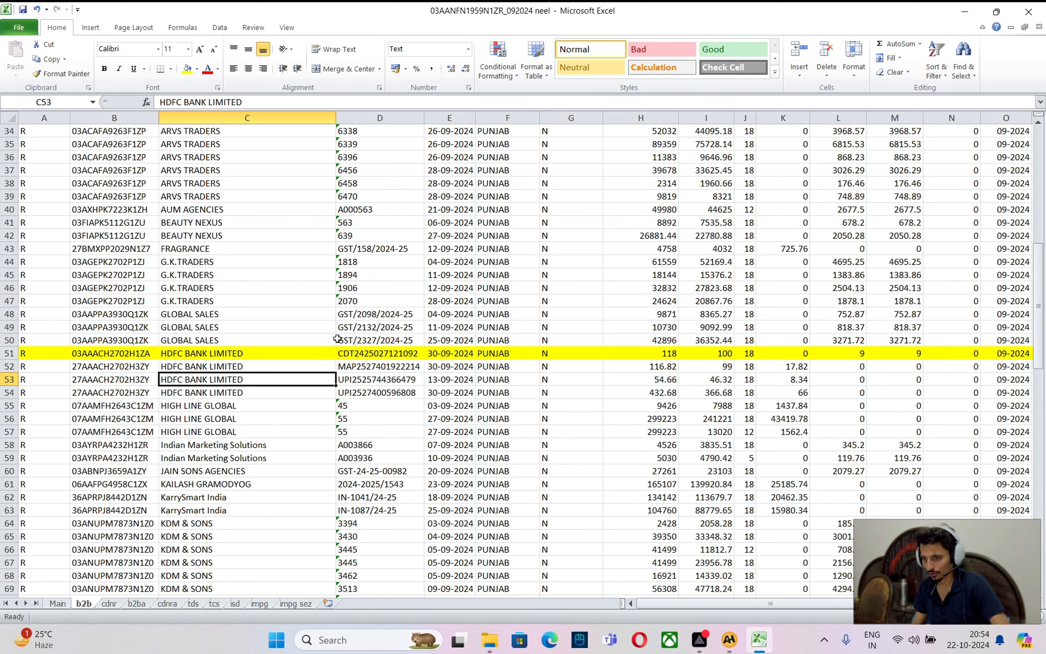
# Close Excel and open Reconcile 2A/2B for the monthly period September 2024
pyautogui.click(1029, 11)
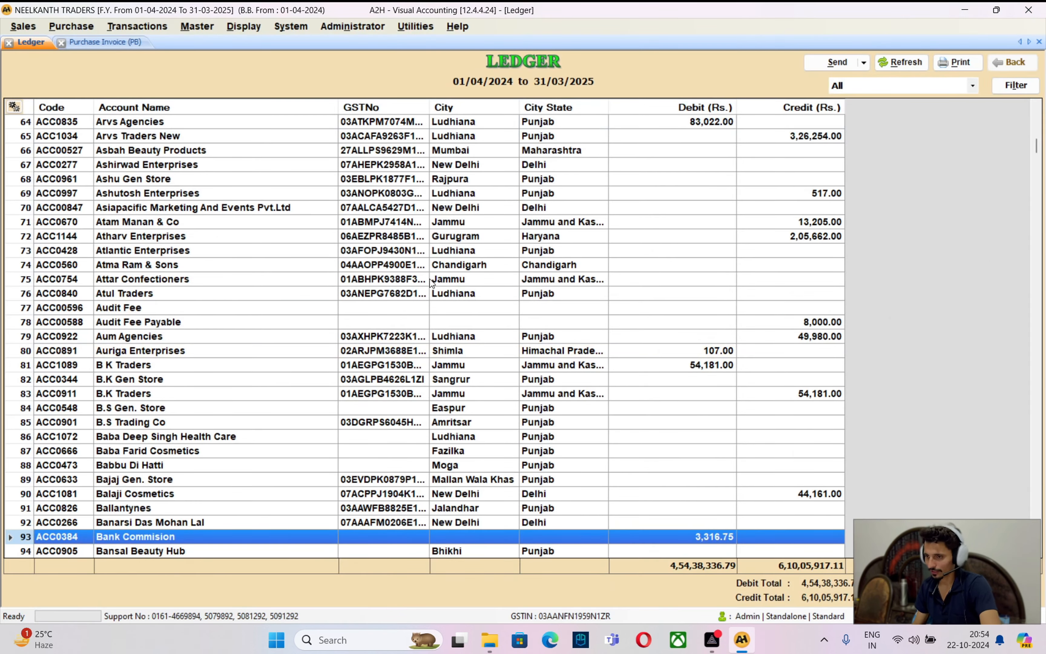
pyautogui.click(418, 27)
pyautogui.click(419, 39)
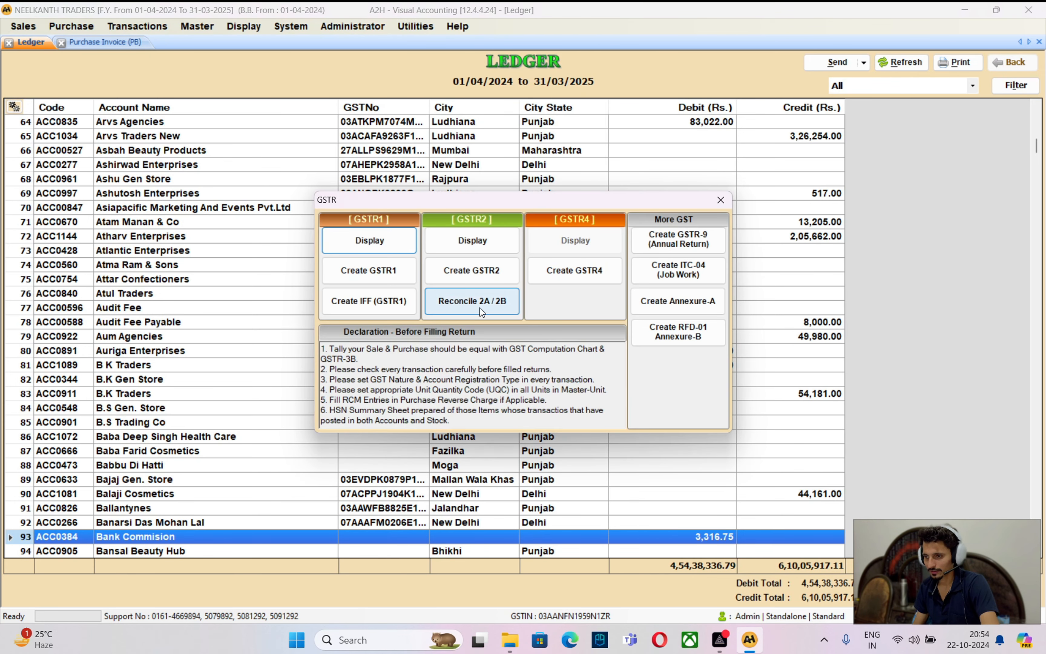
pyautogui.click(481, 311)
pyautogui.click(227, 80)
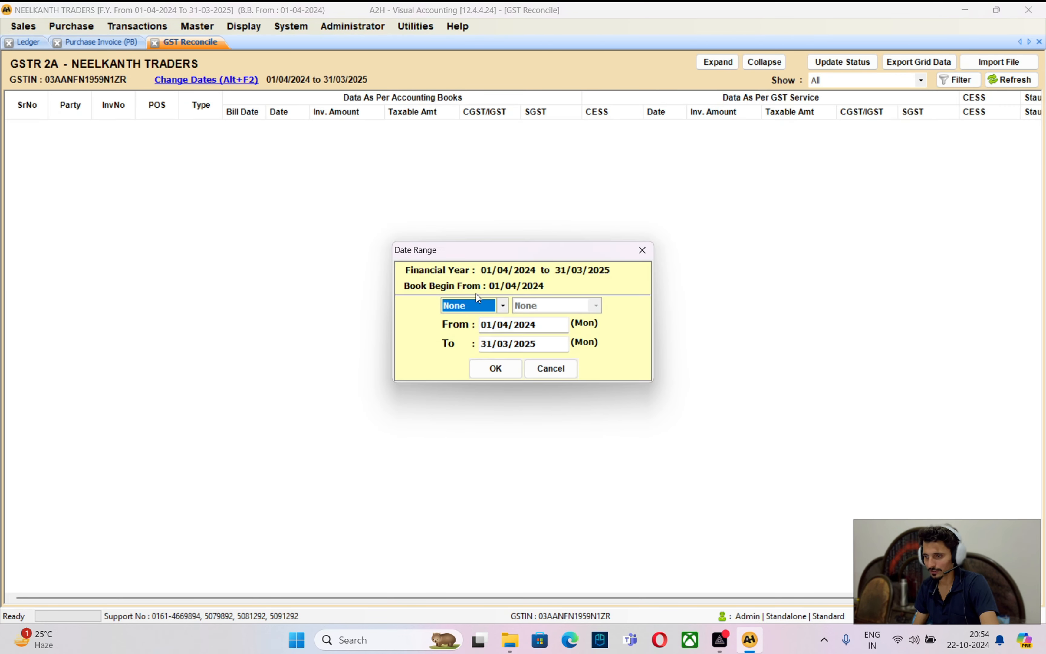
pyautogui.click(476, 306)
pyautogui.click(469, 329)
pyautogui.click(544, 305)
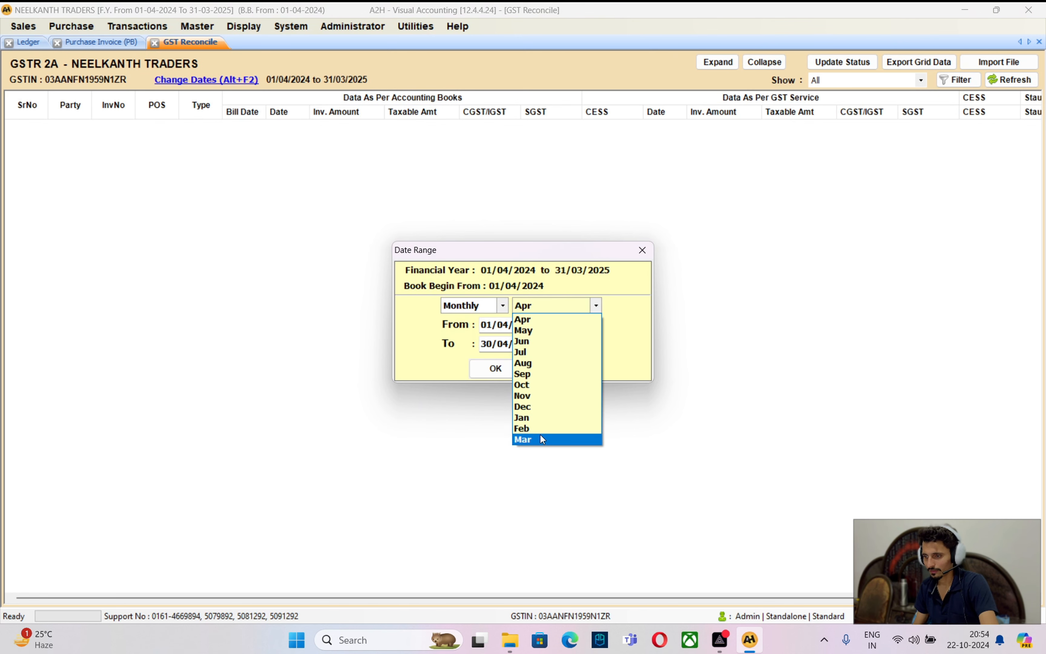
pyautogui.click(529, 374)
pyautogui.click(497, 368)
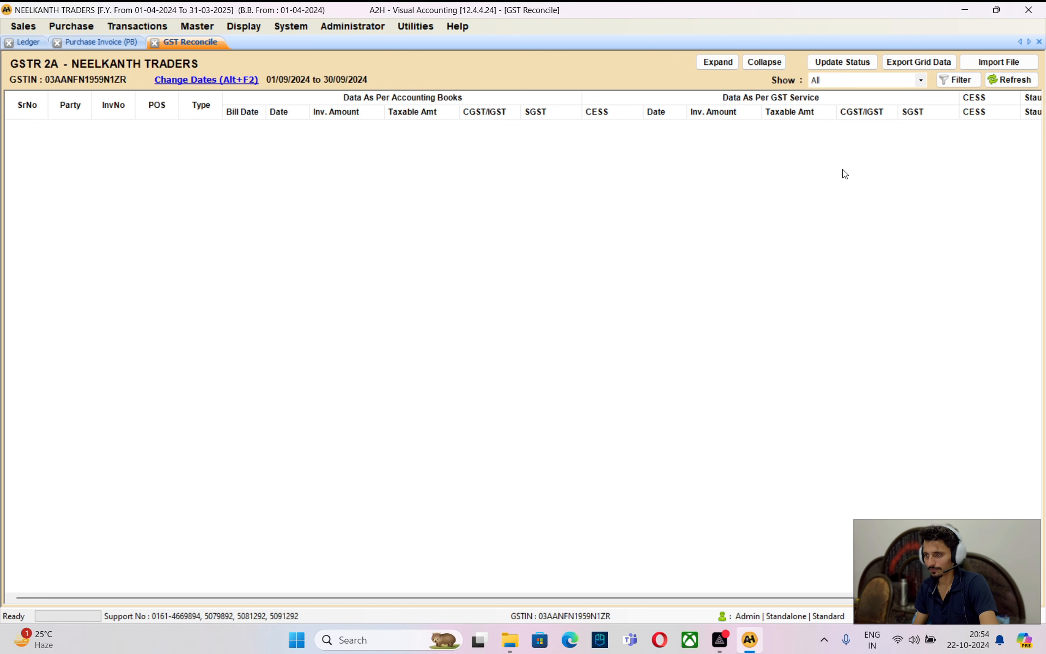
# Import the September GSTR Excel file through the GSTR-2A Manual option
pyautogui.click(971, 63)
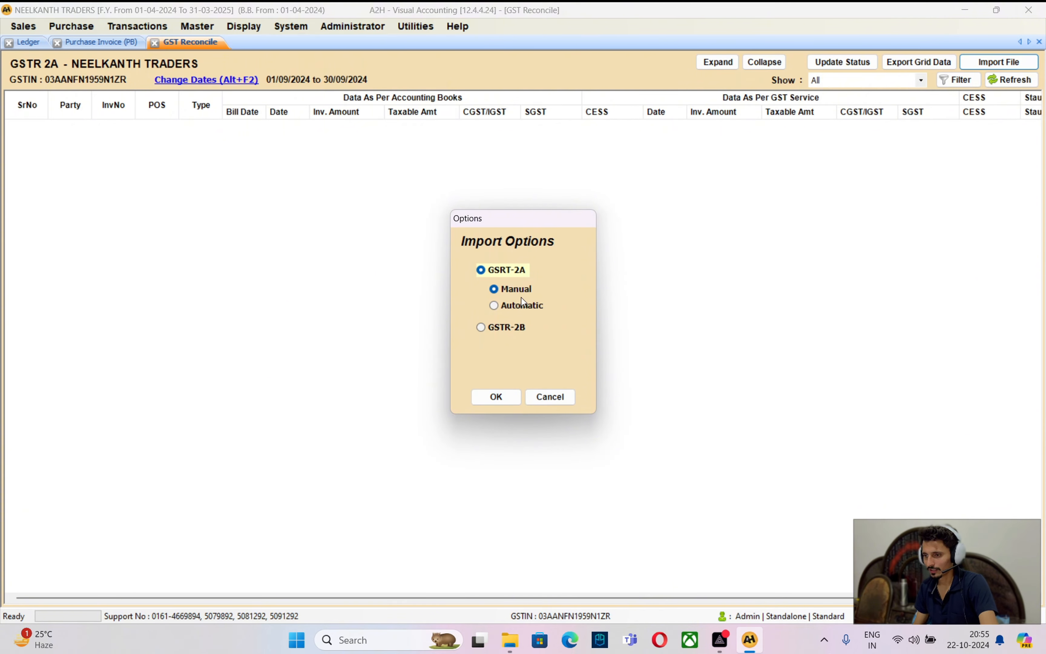
pyautogui.click(496, 399)
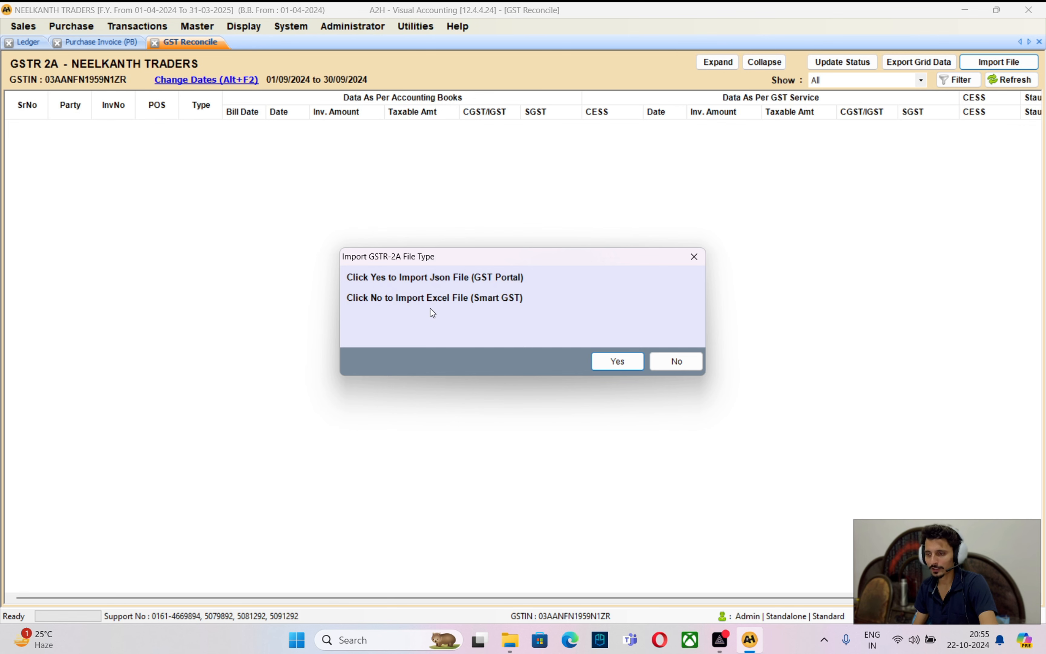
pyautogui.click(667, 363)
pyautogui.click(207, 129)
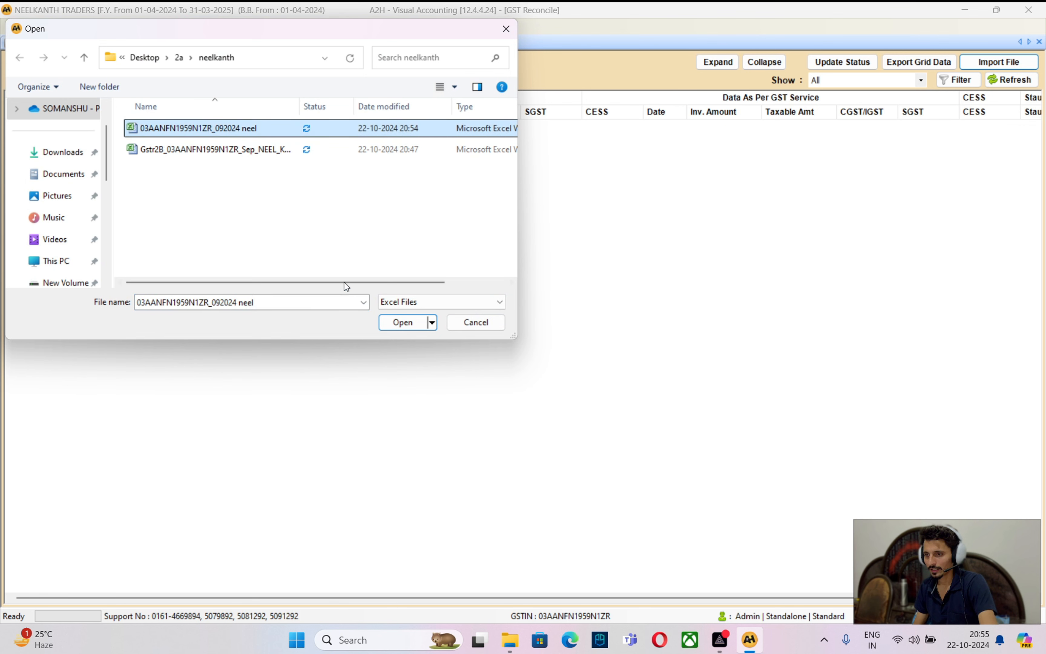
pyautogui.click(395, 324)
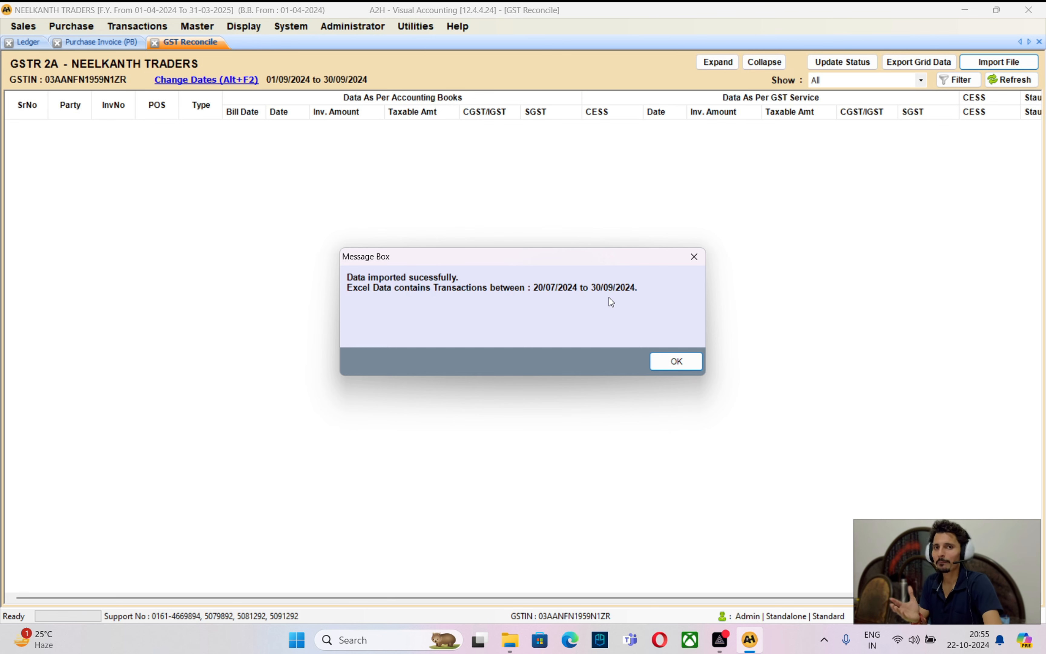
pyautogui.click(658, 362)
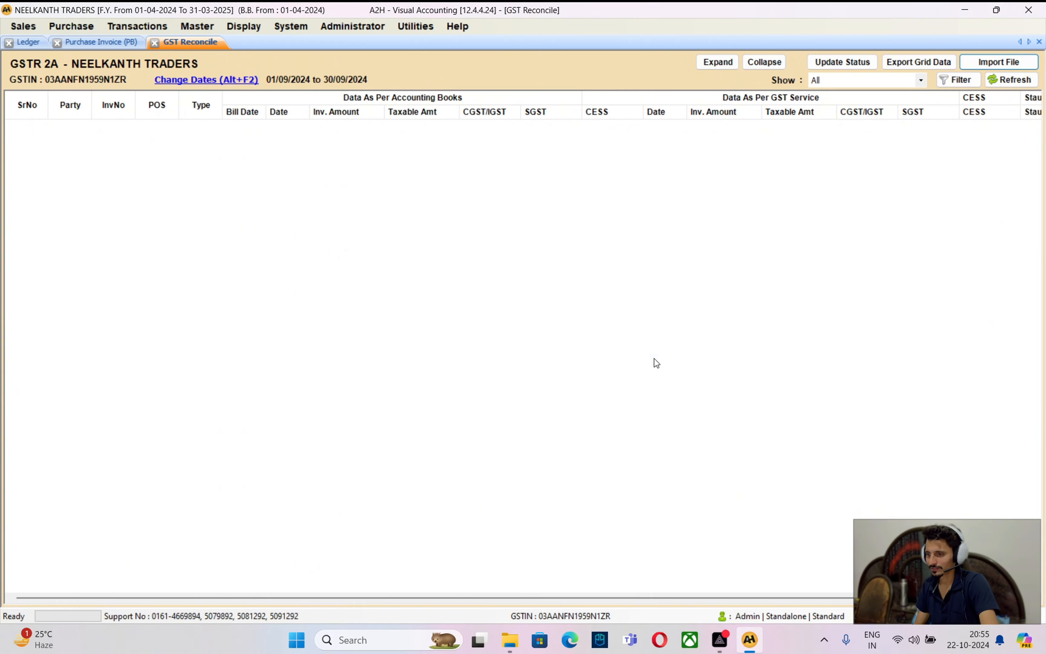
pyautogui.click(994, 83)
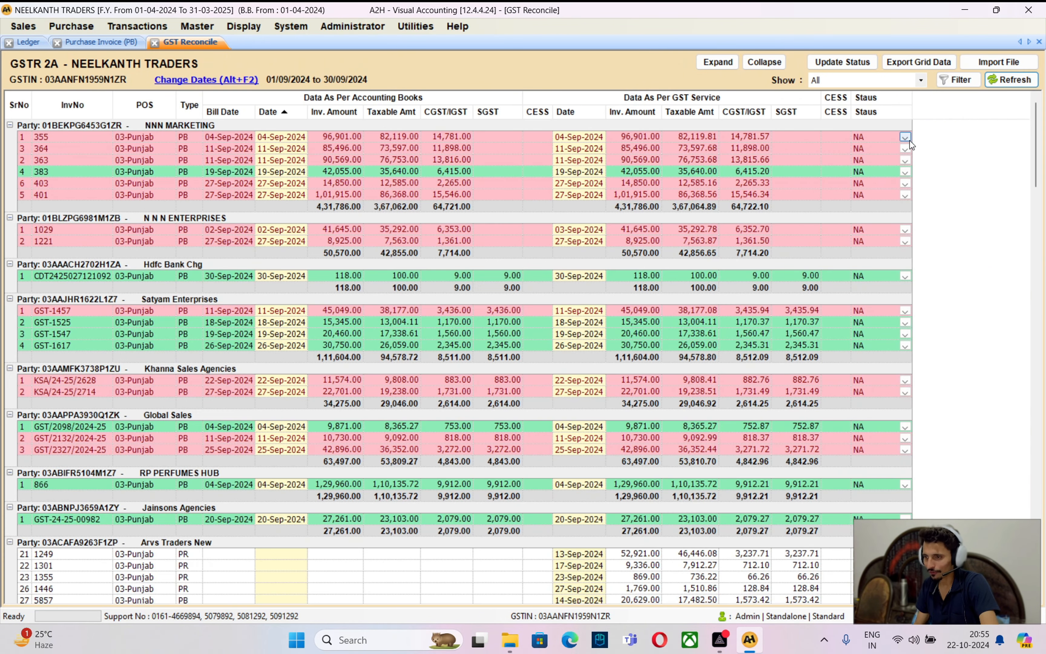
pyautogui.click(350, 182)
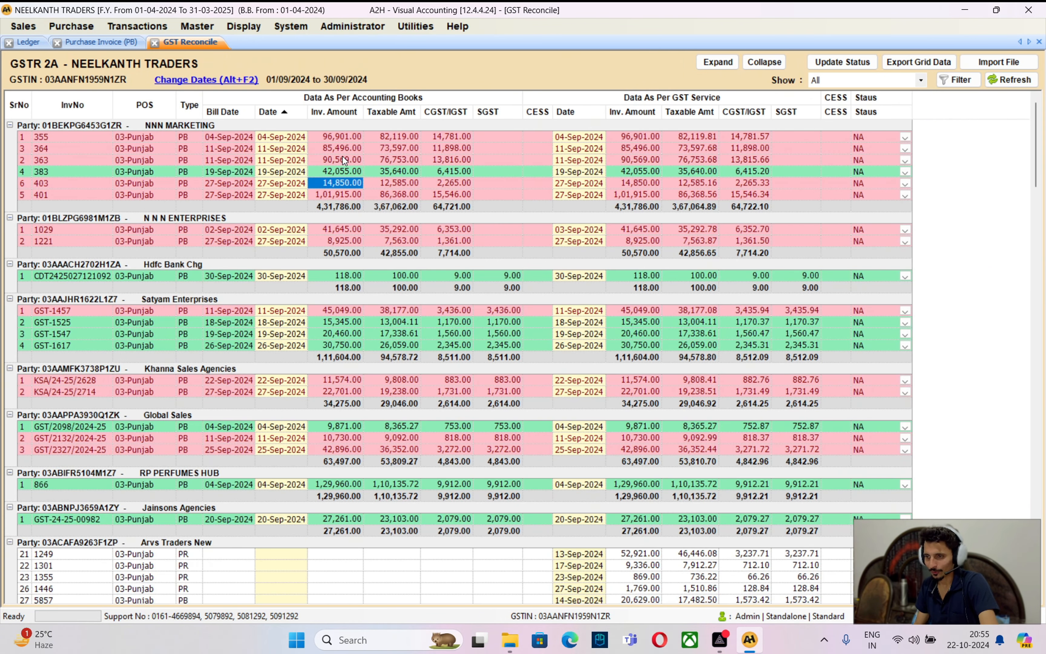
pyautogui.click(342, 149)
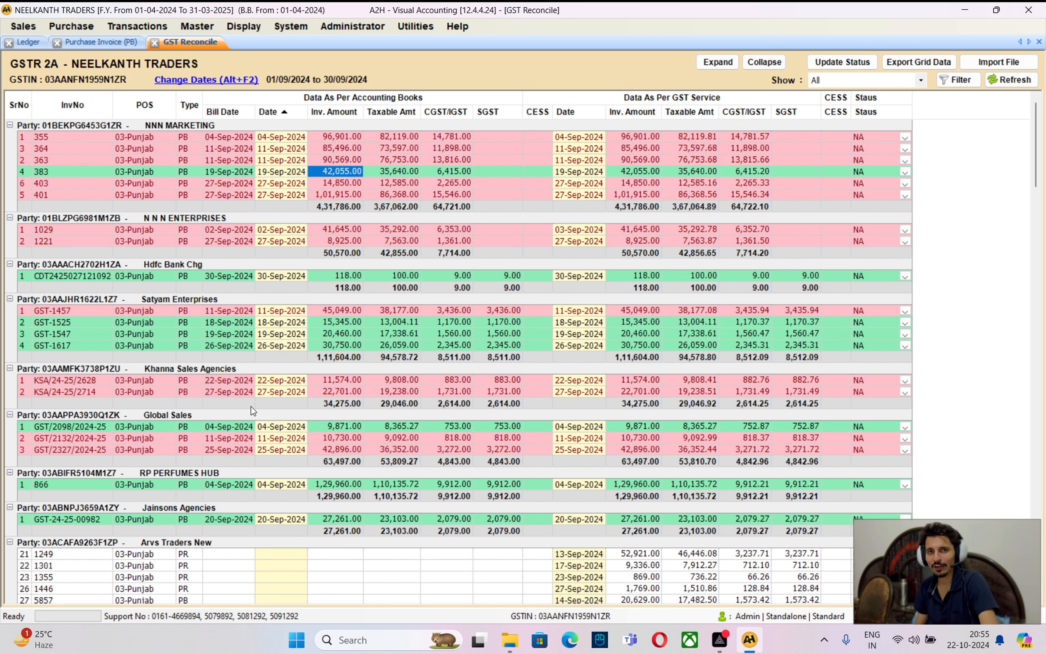
pyautogui.click(346, 275)
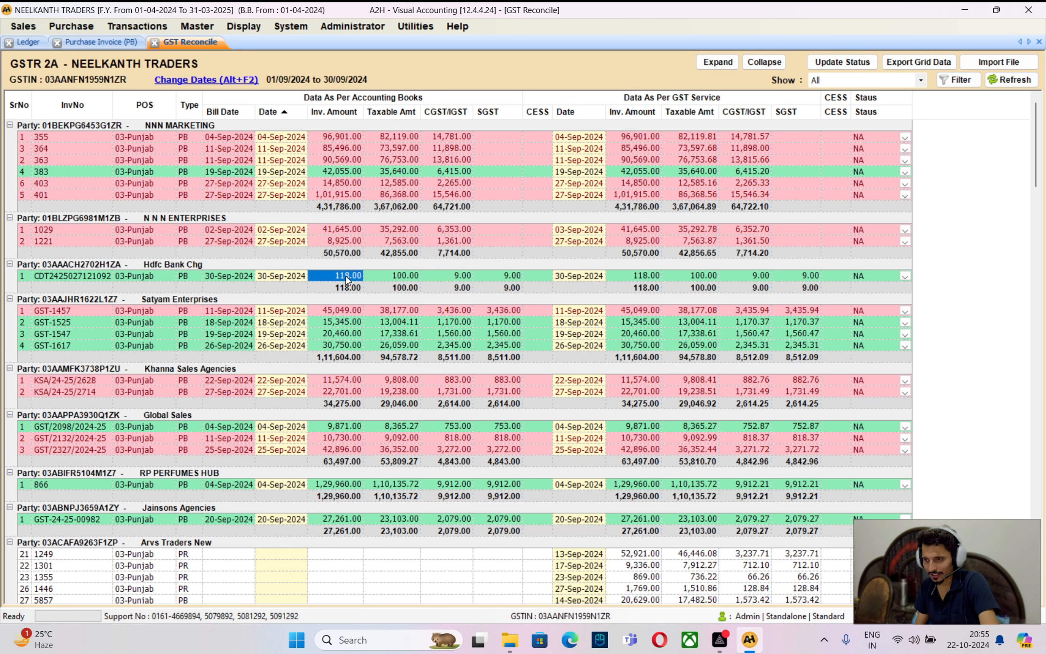
pyautogui.click(655, 275)
pyautogui.click(345, 273)
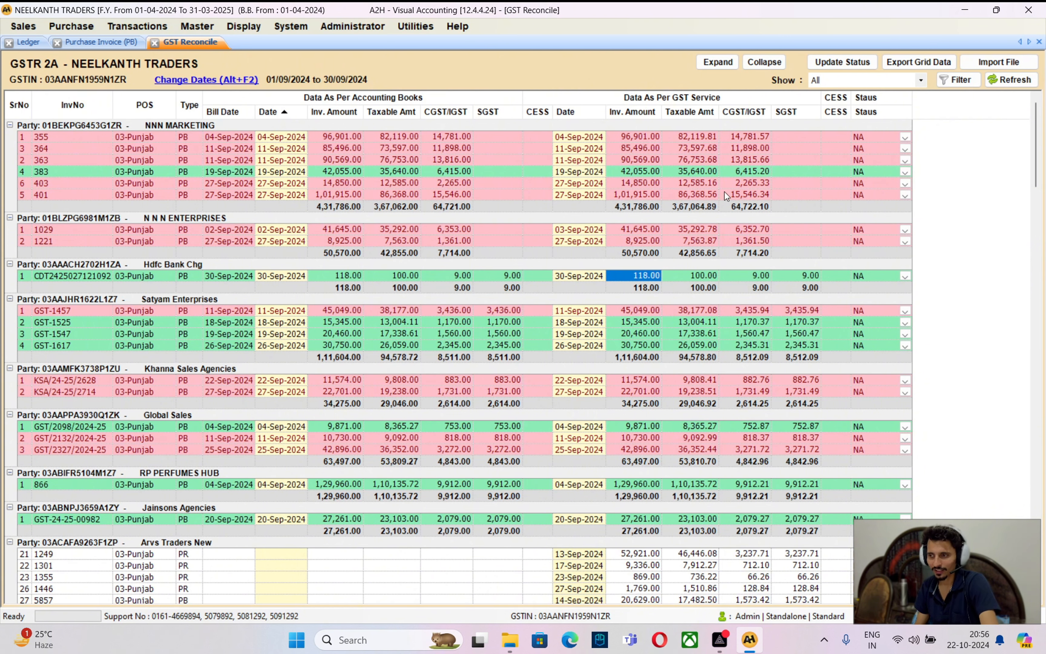
pyautogui.press('Right')
pyautogui.press('Right')
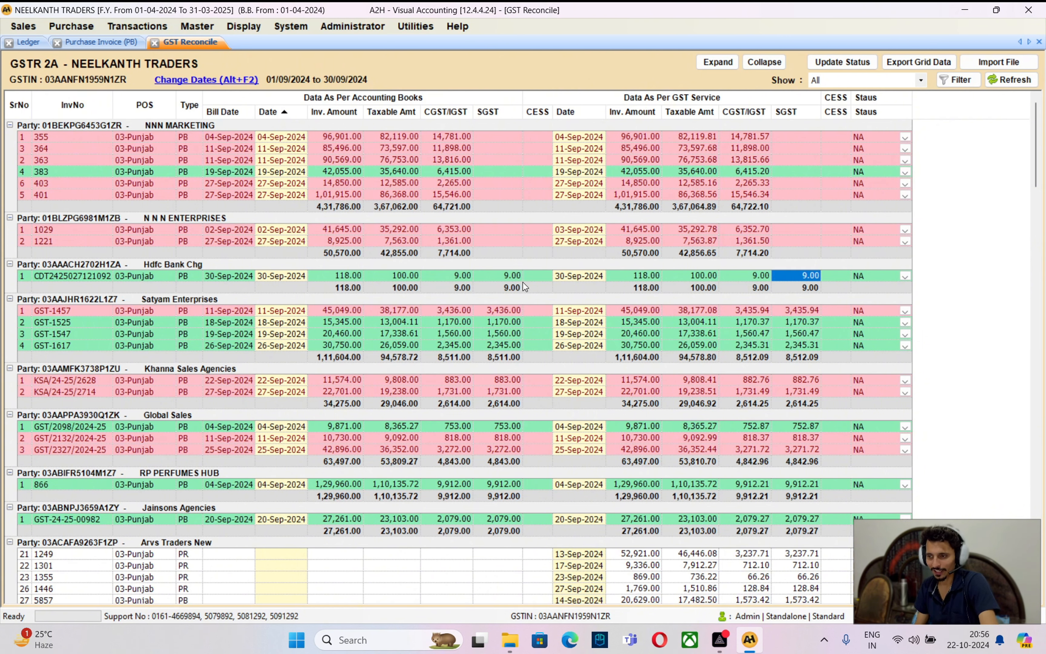
pyautogui.click(521, 265)
pyautogui.click(520, 273)
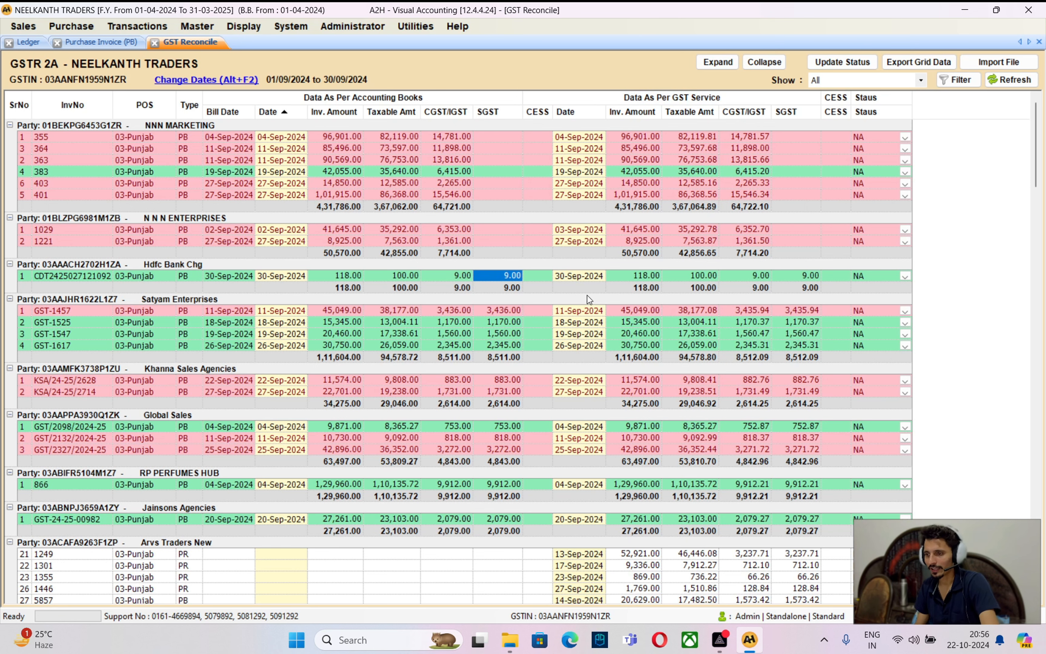
pyautogui.click(646, 274)
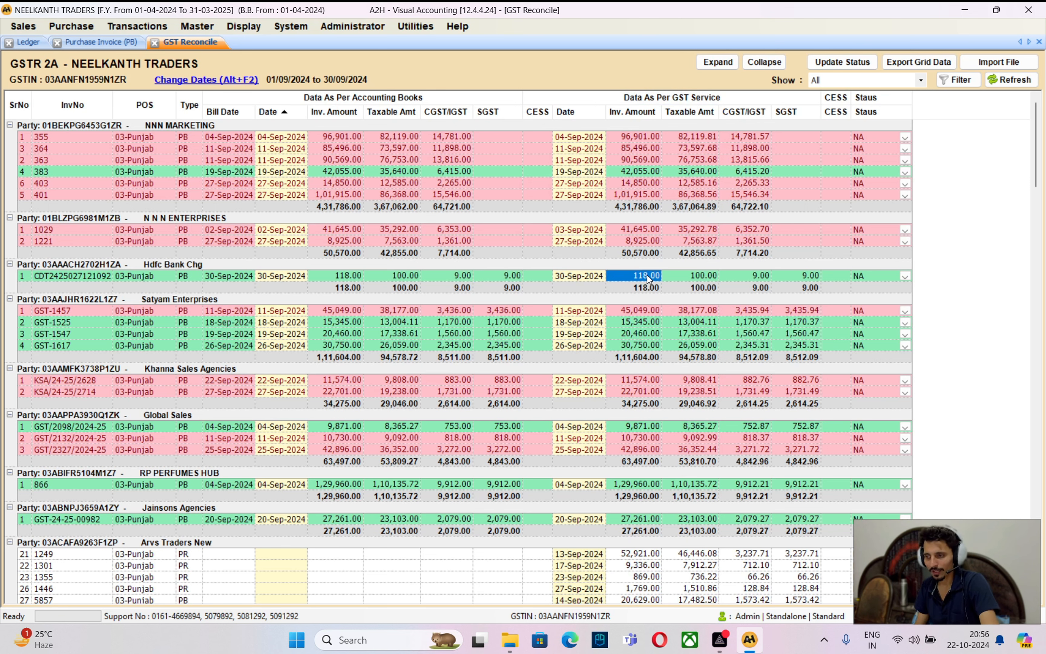
pyautogui.click(209, 277)
pyautogui.click(350, 276)
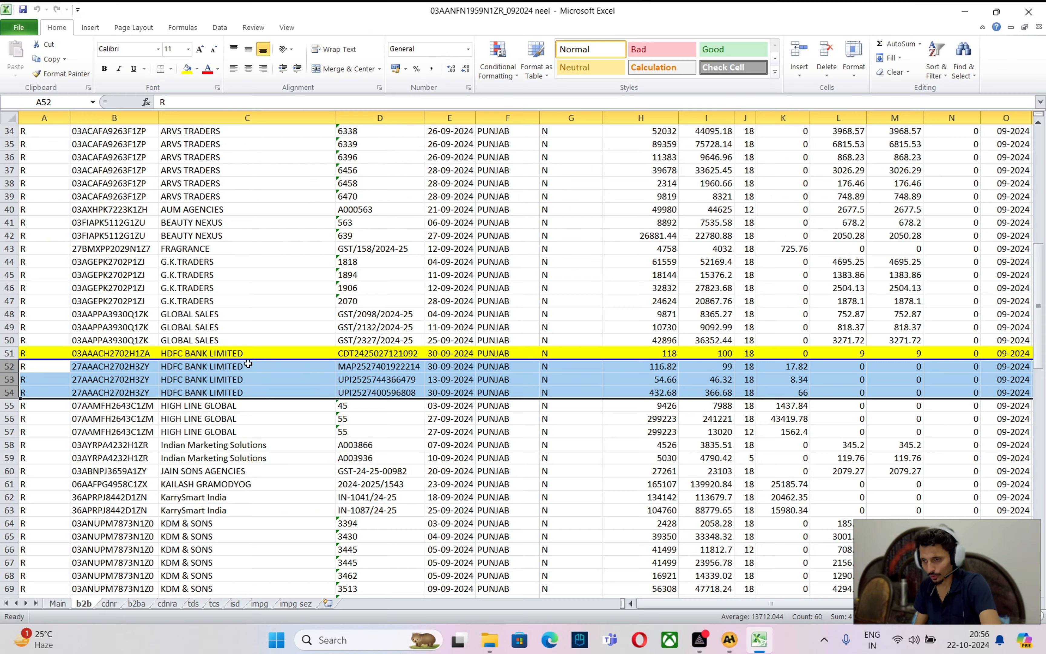
# Check row 51's invoice number and select HDFC rows 52–54, then return to GST Reconcile
pyautogui.click(242, 353)
pyautogui.click(384, 353)
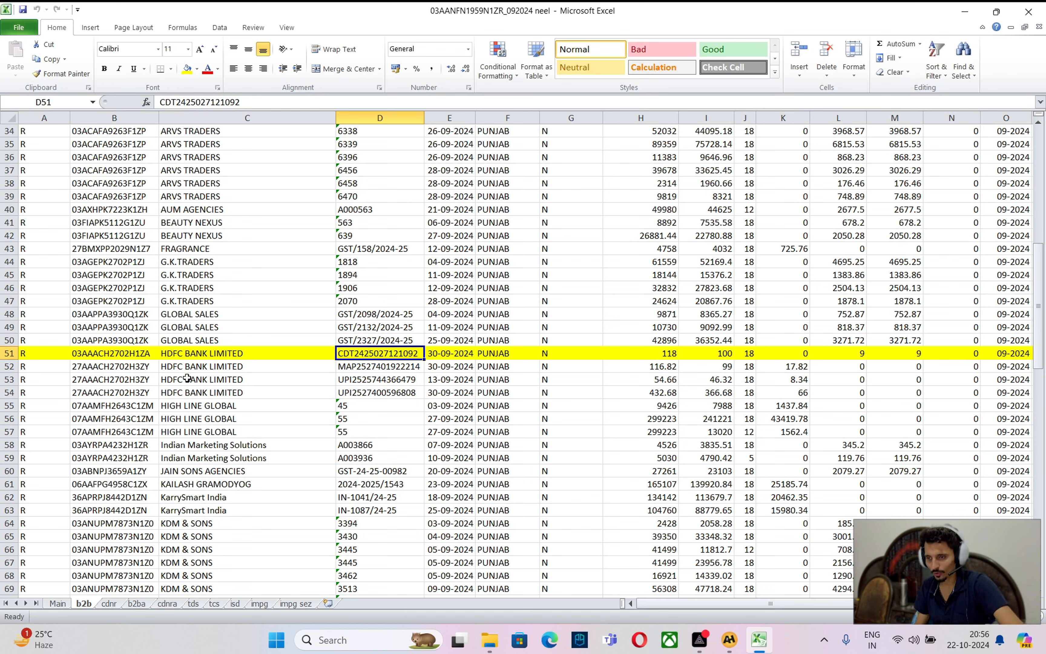
pyautogui.click(189, 367)
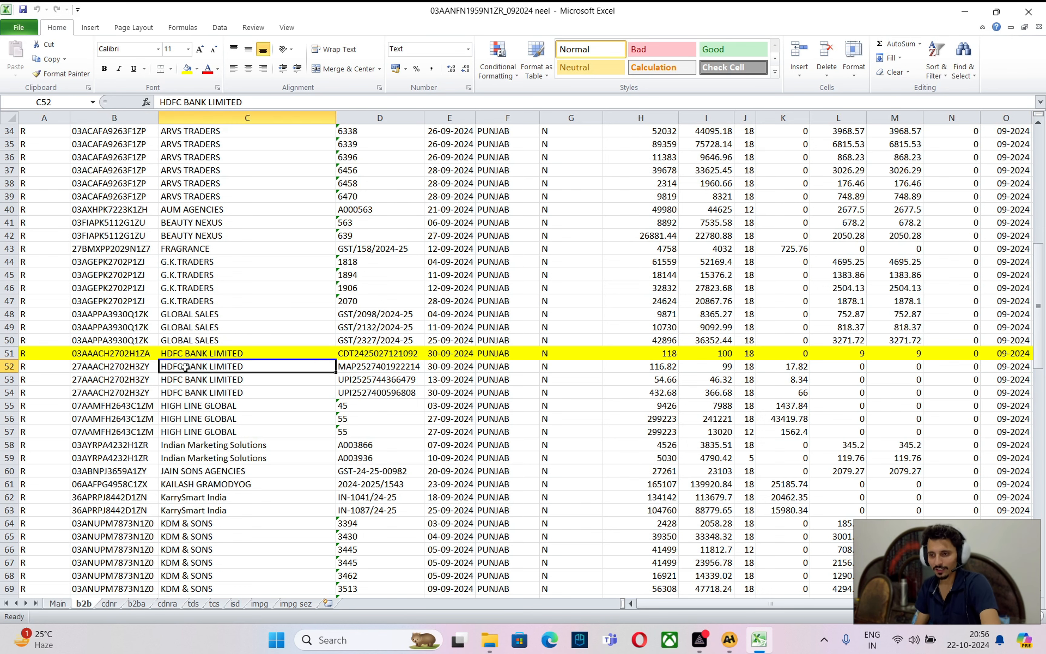
pyautogui.moveTo(12, 367); pyautogui.dragTo(12, 392)
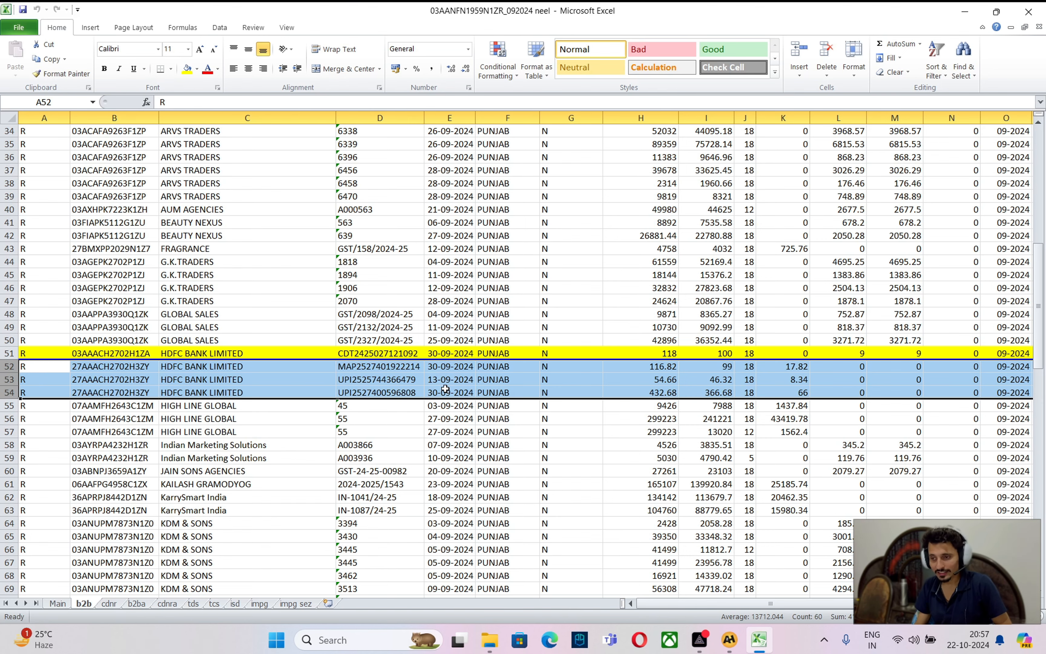
pyautogui.hotkey('alt', 'Tab')
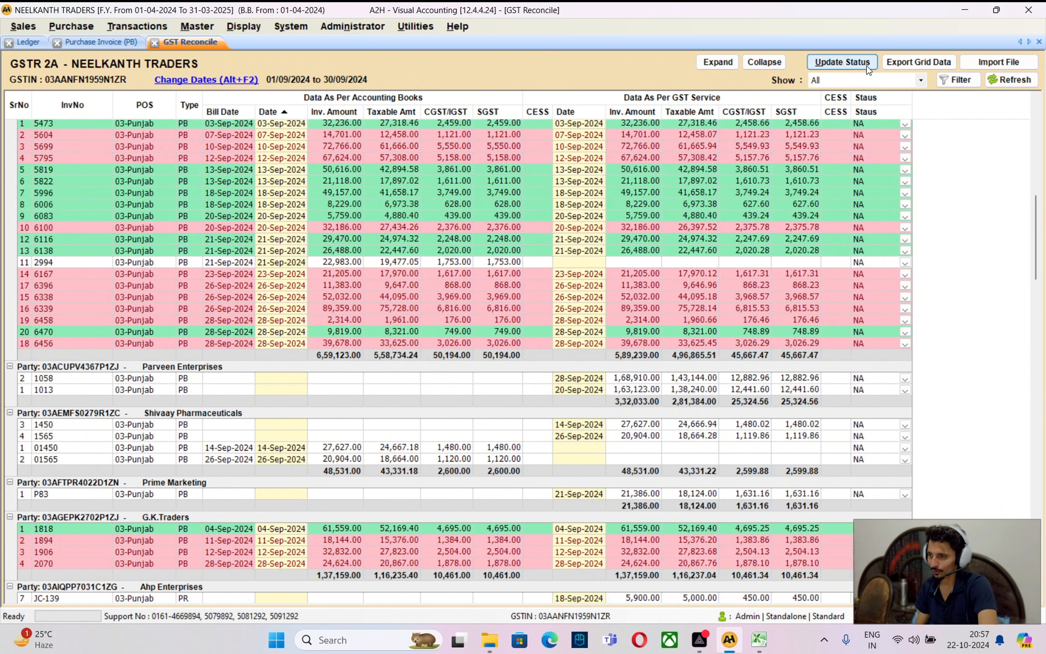
# Set the Show filter to Unmatched Portal and inspect Arvs Traders New's invoice 1443
pyautogui.click(854, 84)
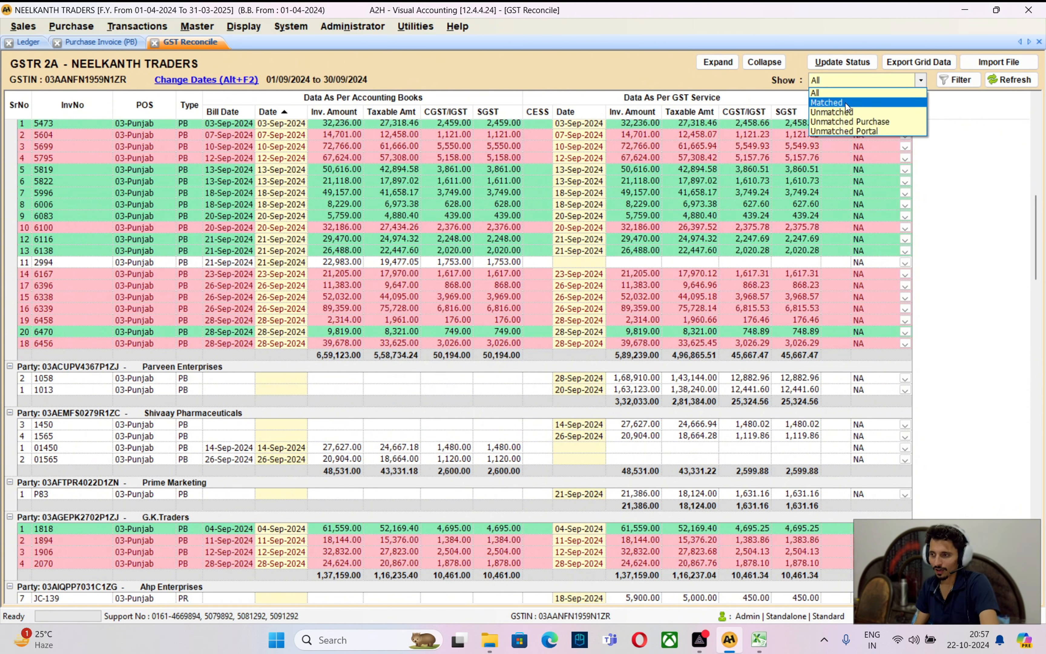
pyautogui.click(850, 133)
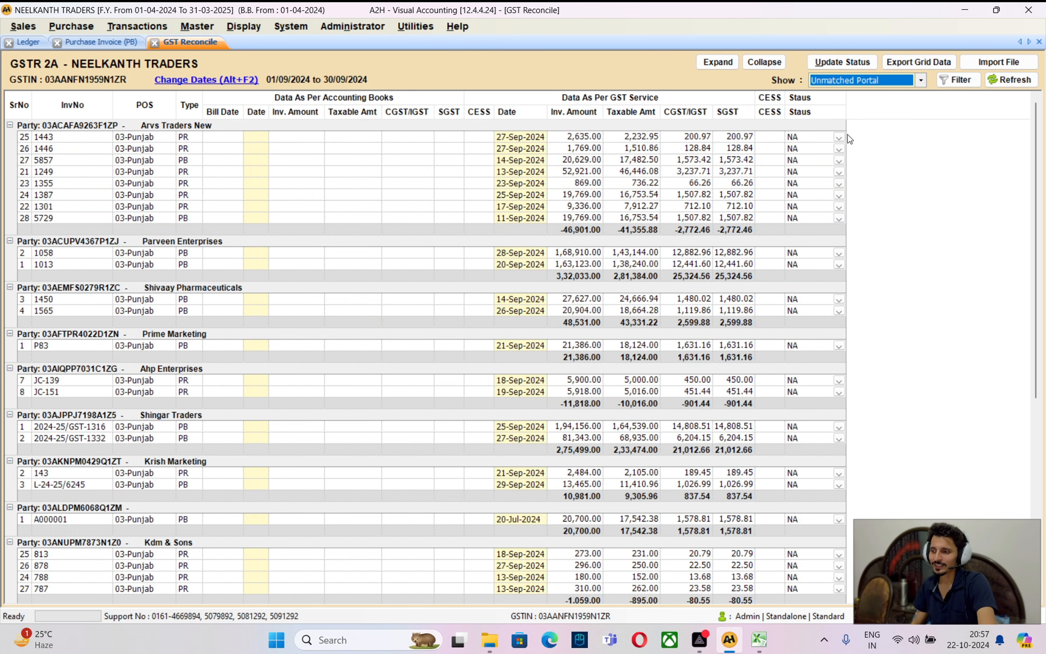
pyautogui.moveTo(1038, 173)
pyautogui.mouseDown()
pyautogui.moveTo(1045, 316)
pyautogui.moveTo(1037, 160)
pyautogui.mouseUp()
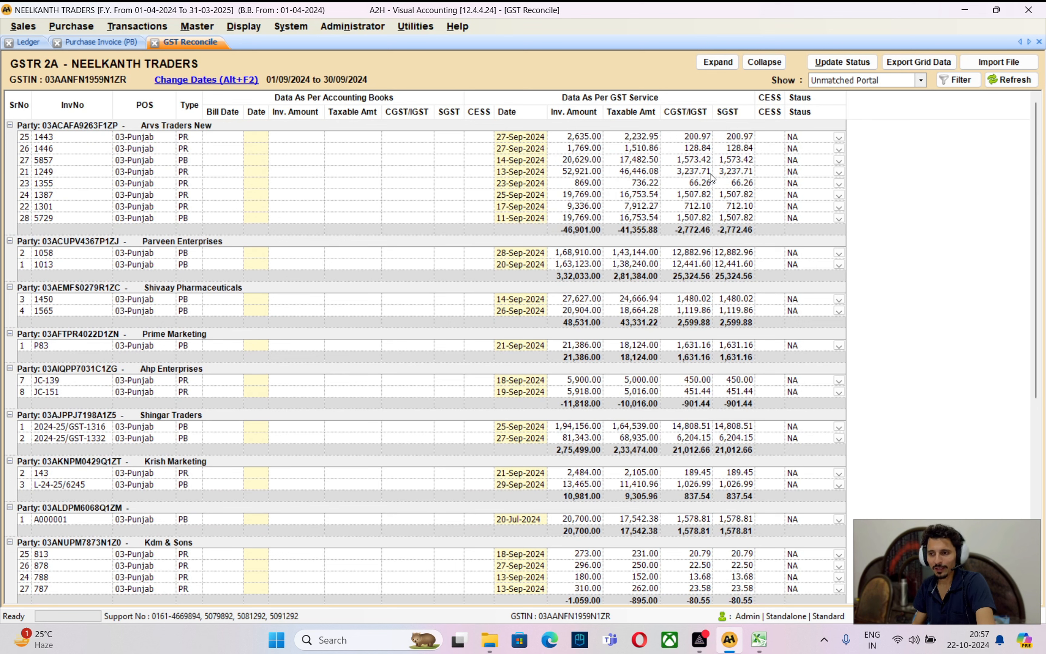
pyautogui.click(195, 138)
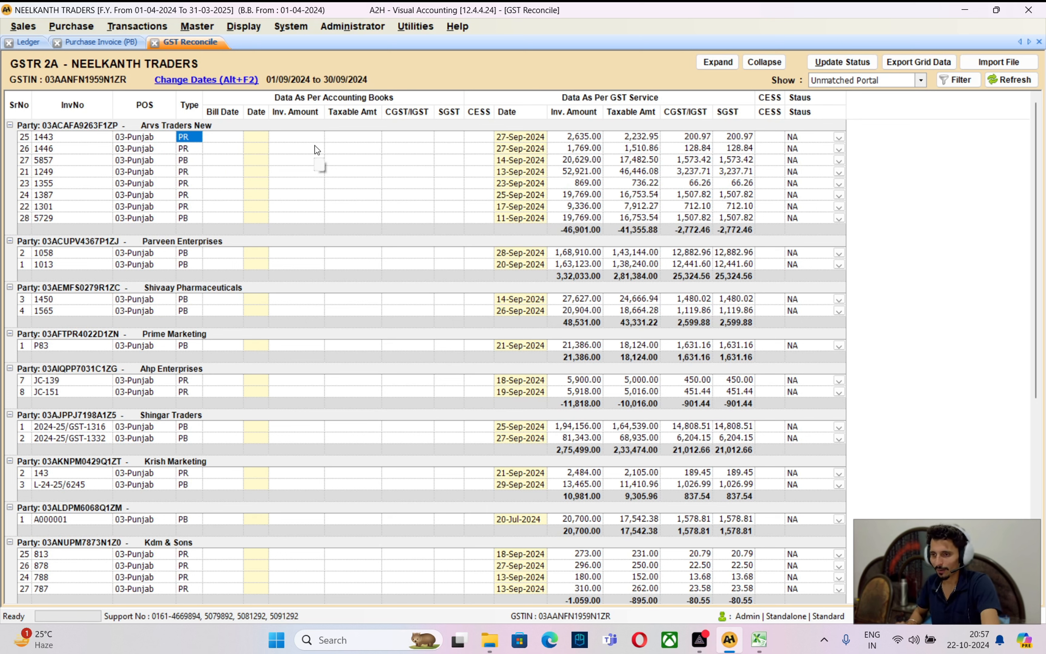
# Browse the unmatched list to the third Hdfc Bank Chg Mumbai invoice and review its portal amounts
pyautogui.press('Down')
pyautogui.press('Down')
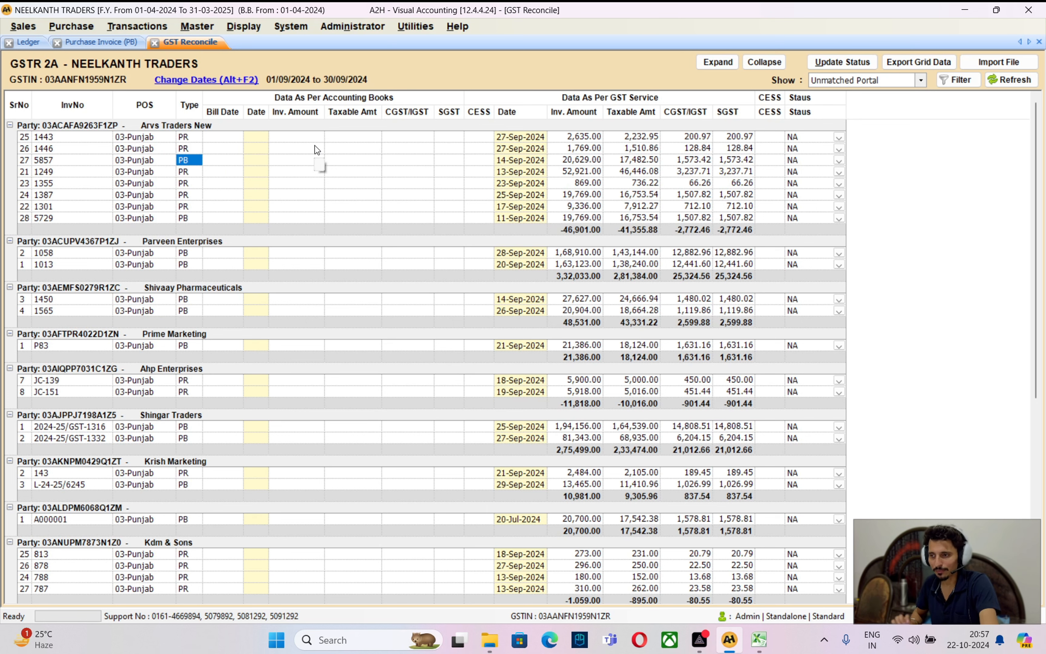
pyautogui.press('Right')
pyautogui.press('Right')
pyautogui.press('Right')
pyautogui.press('Right')
pyautogui.press('Right')
pyautogui.press('Right')
pyautogui.press('Right')
pyautogui.press('Right')
pyautogui.press('Right')
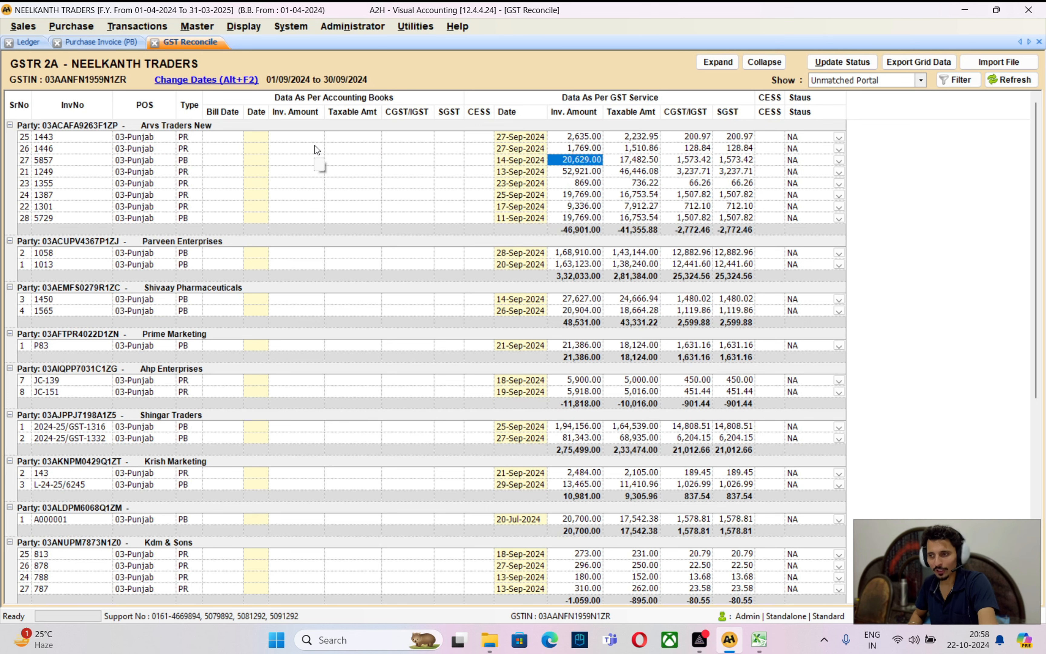
pyautogui.press('Left')
pyautogui.press('Left')
pyautogui.press('Left')
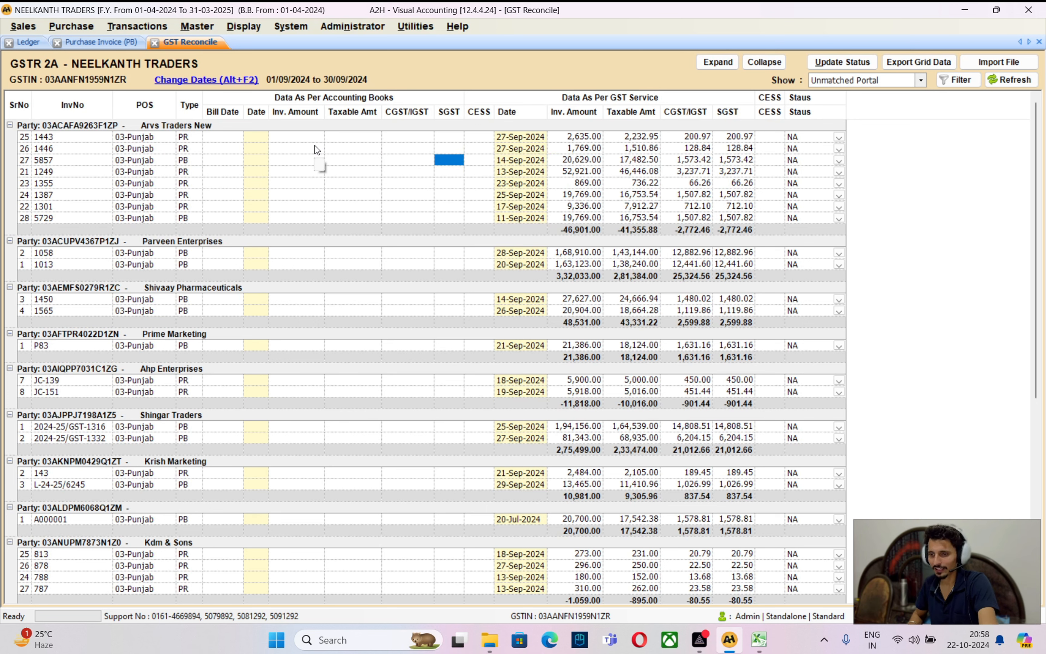
pyautogui.scroll(-9, 317, 151)
pyautogui.click(190, 424)
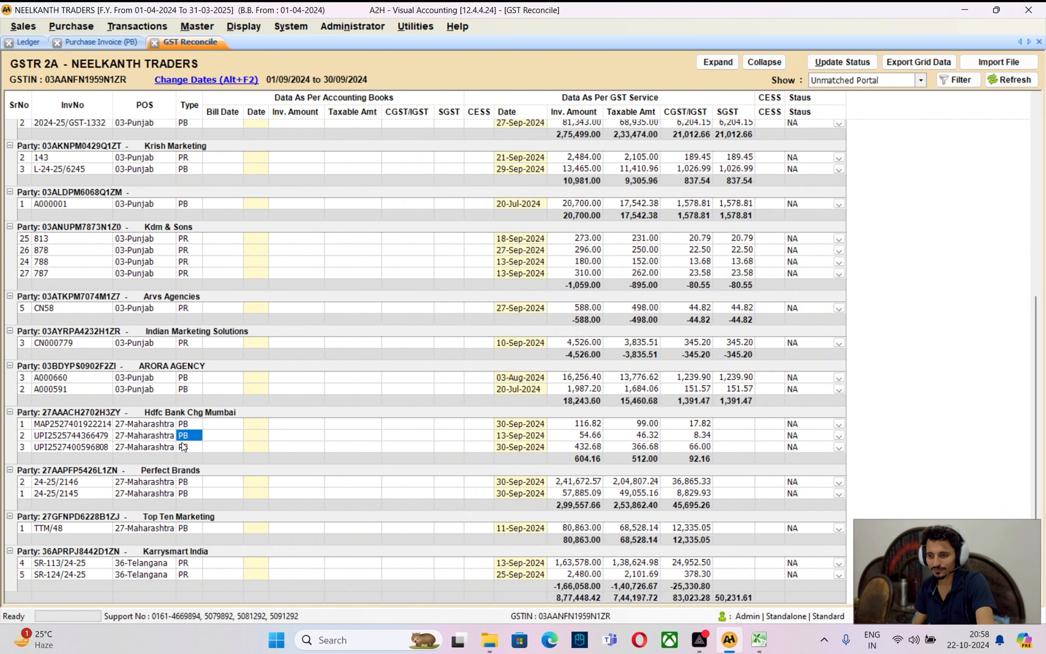
pyautogui.click(184, 448)
pyautogui.press('Right')
pyautogui.press('Right')
pyautogui.press('Right')
pyautogui.press('Right')
pyautogui.press('Right')
pyautogui.press('Right')
pyautogui.press('Right')
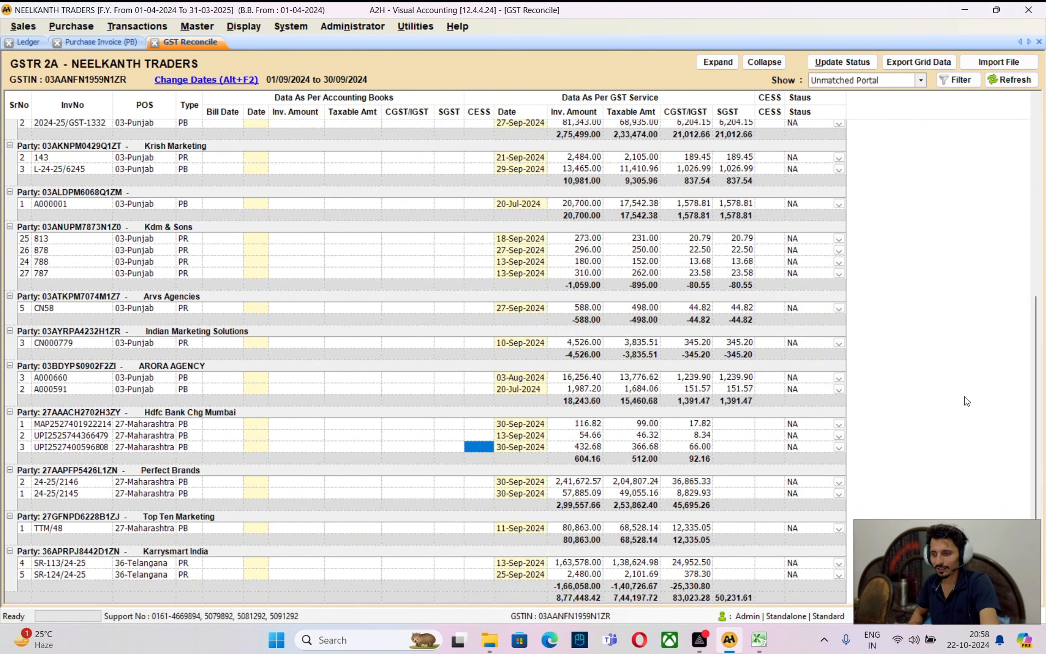
pyautogui.press('Right')
pyautogui.press('Right')
pyautogui.press('Right')
pyautogui.press('Left')
pyautogui.press('Left')
pyautogui.press('Left')
pyautogui.press('Left')
pyautogui.press('Left')
pyautogui.press('Left')
pyautogui.press('Left')
pyautogui.press('Left')
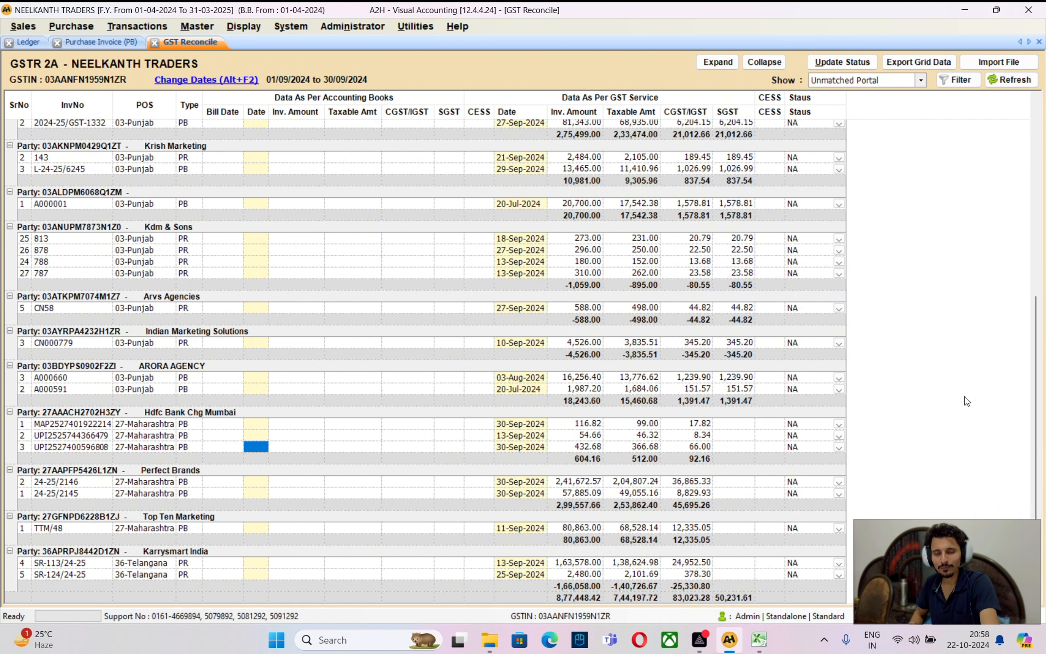
pyautogui.press('Left')
pyautogui.press('Left')
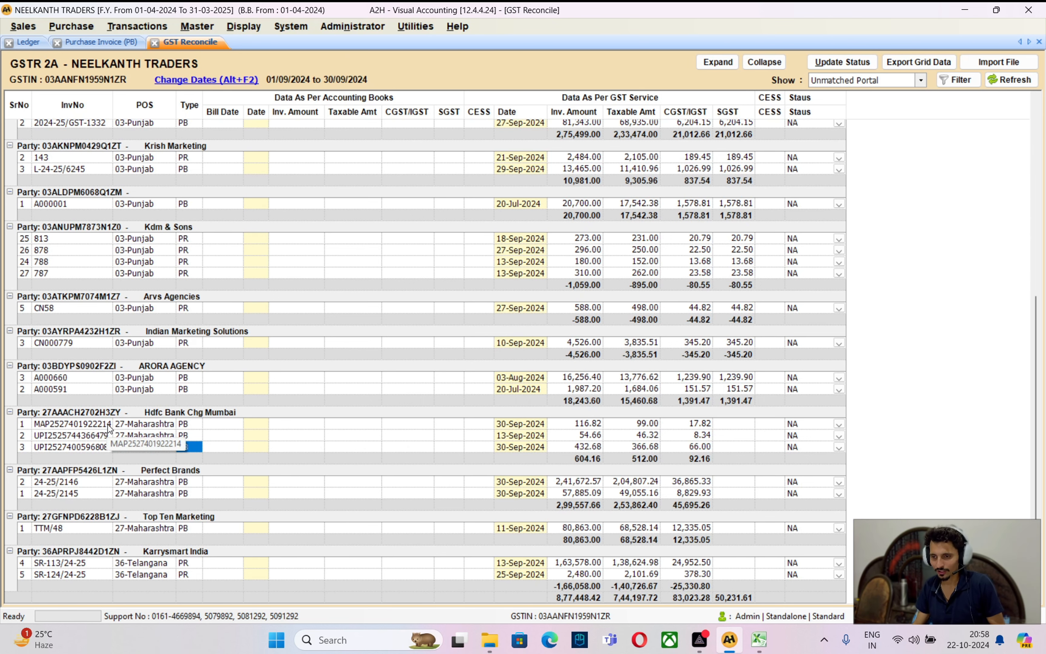
pyautogui.hotkey('alt', 'Tab')
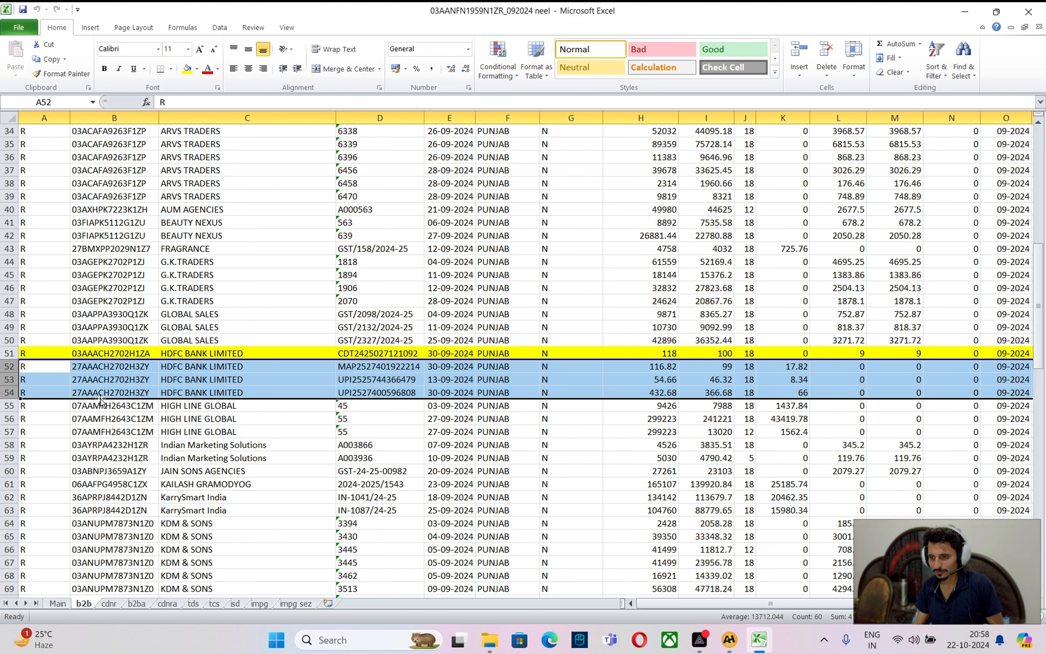
pyautogui.click(413, 370)
pyautogui.hotkey('ctrl', 'c')
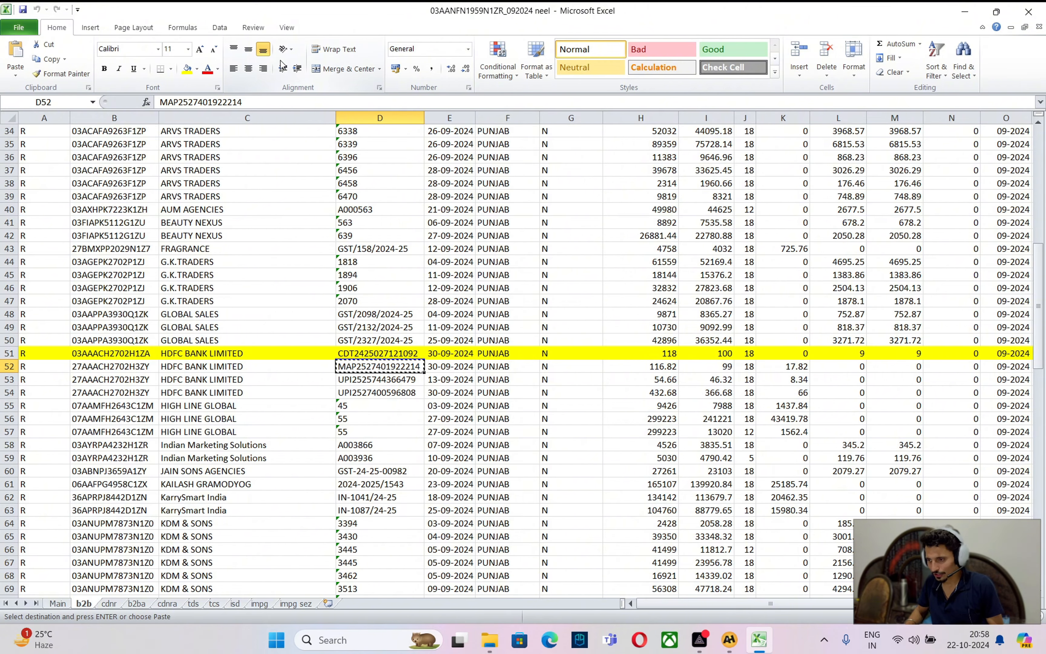
pyautogui.hotkey('alt', 'Tab')
pyautogui.write('30/09/2024')
pyautogui.press('Return')
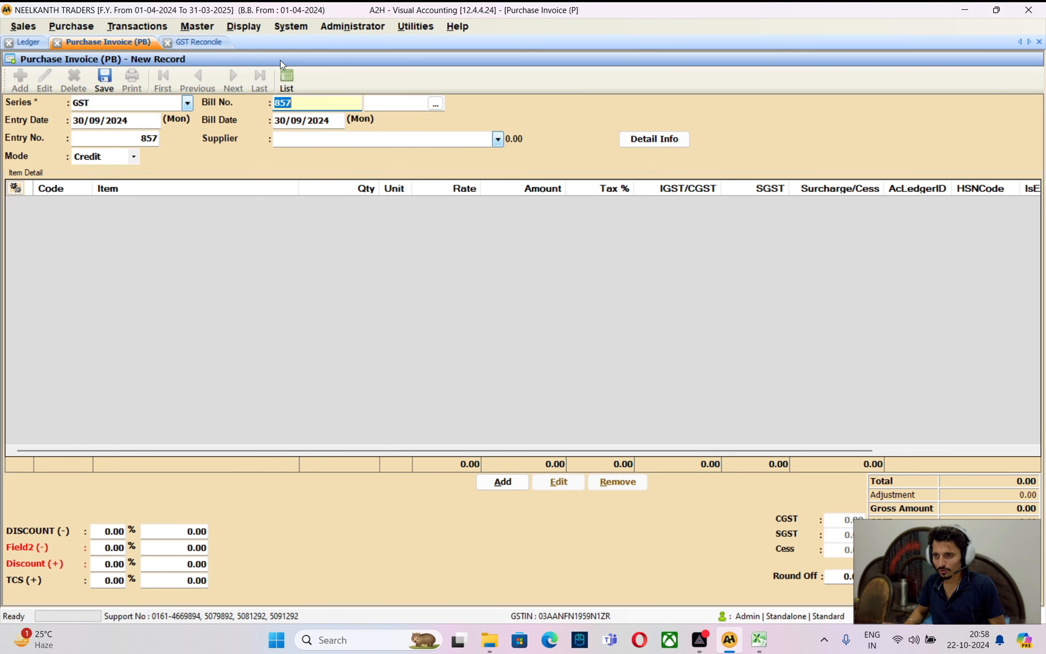
pyautogui.press('BackSpace')
pyautogui.hotkey('ctrl', 'v')
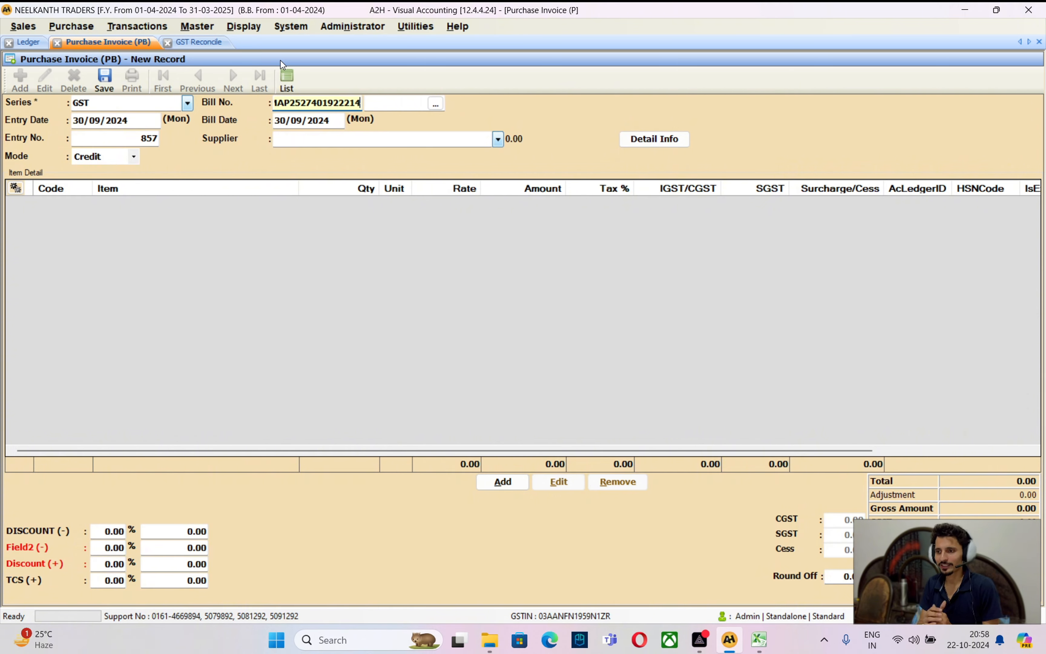
pyautogui.press('Return')
pyautogui.write('hdfc')
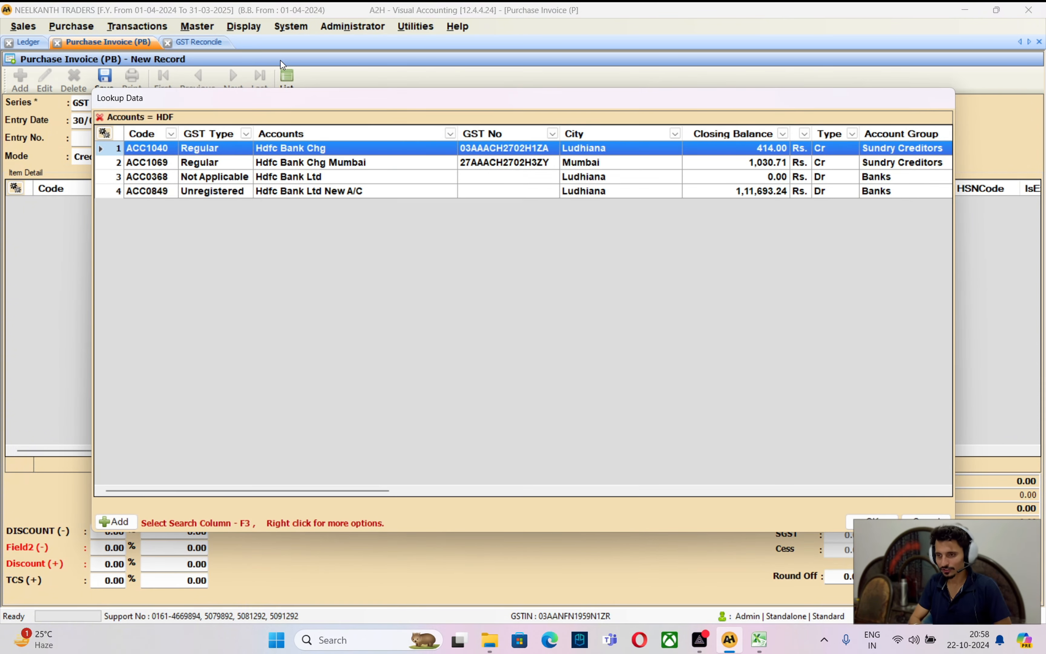
pyautogui.press('Down')
pyautogui.press('Return')
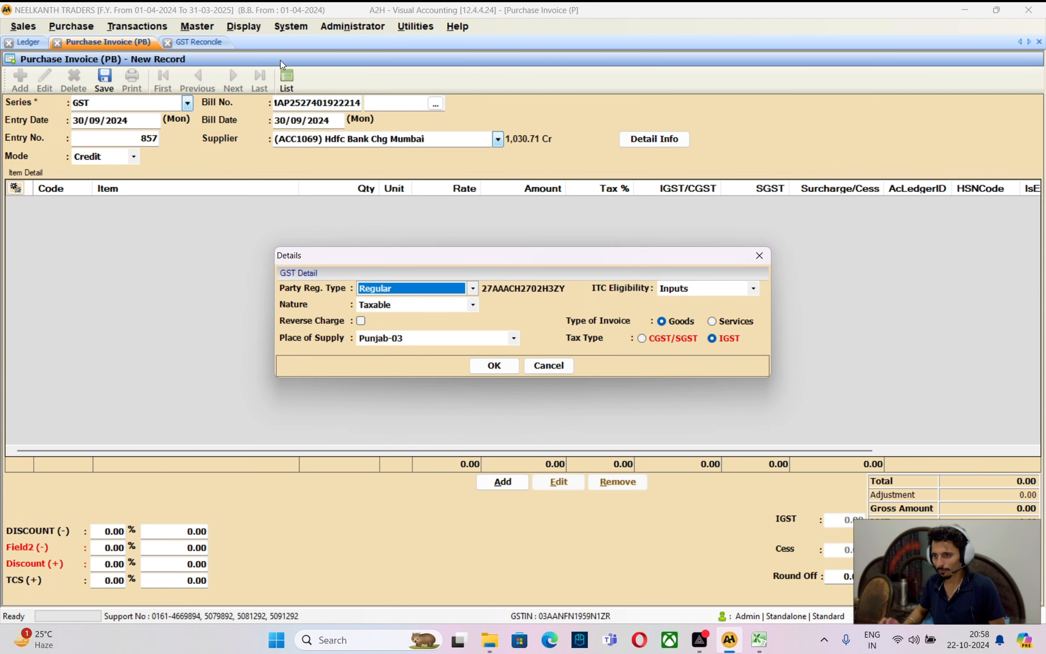
pyautogui.press('Return')
pyautogui.press('Return')
# Add a Bank Chg line of 99 at 18% IGST and finish the bill
pyautogui.press('Return')
pyautogui.press('Return')
pyautogui.write('bank')
pyautogui.press('Return')
pyautogui.press('Return')
pyautogui.press('Return')
pyautogui.hotkey('alt', 'Tab')
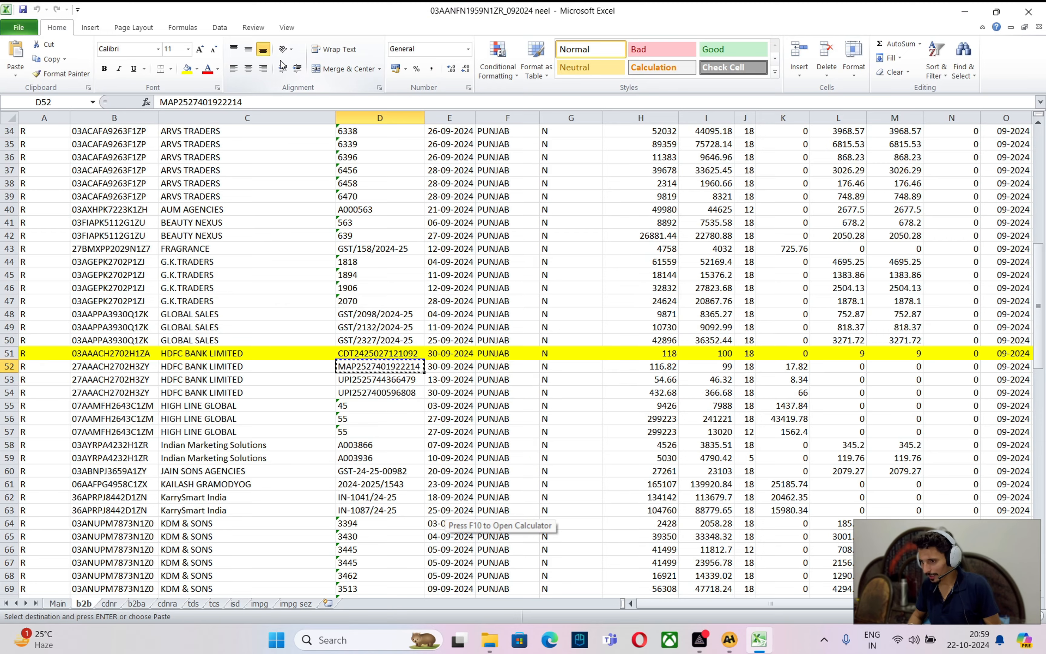
pyautogui.hotkey('alt', 'Tab')
pyautogui.write('99')
pyautogui.press('Return')
pyautogui.press('Return')
pyautogui.press('Return')
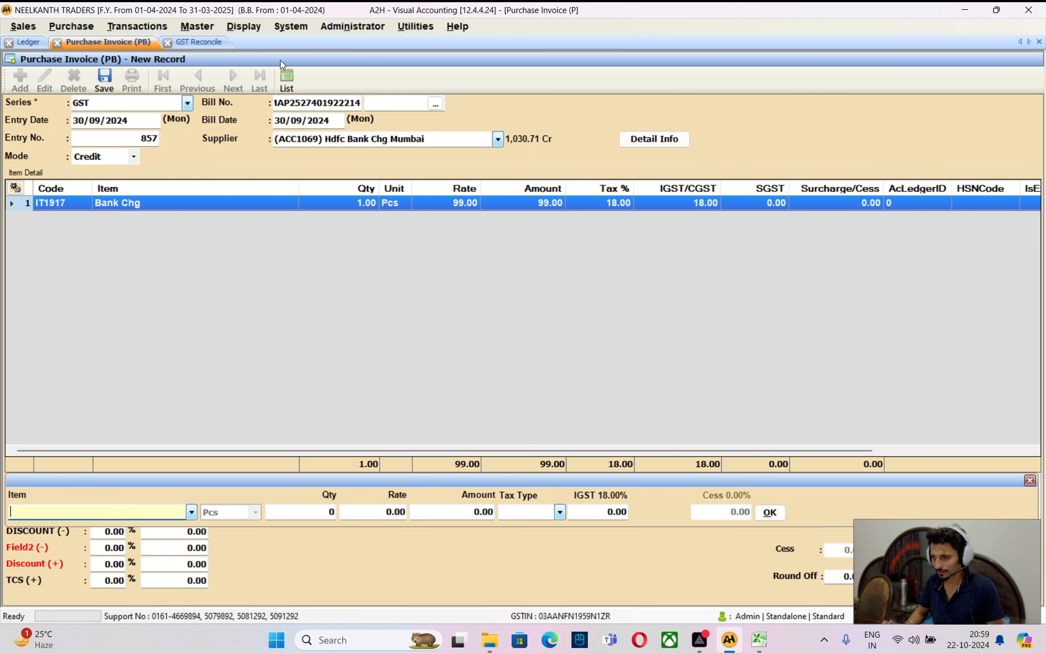
pyautogui.press('Return')
pyautogui.press('Return')
pyautogui.press('Return')
pyautogui.press('Return')
pyautogui.press('Return')
pyautogui.press('Return')
pyautogui.press('Return')
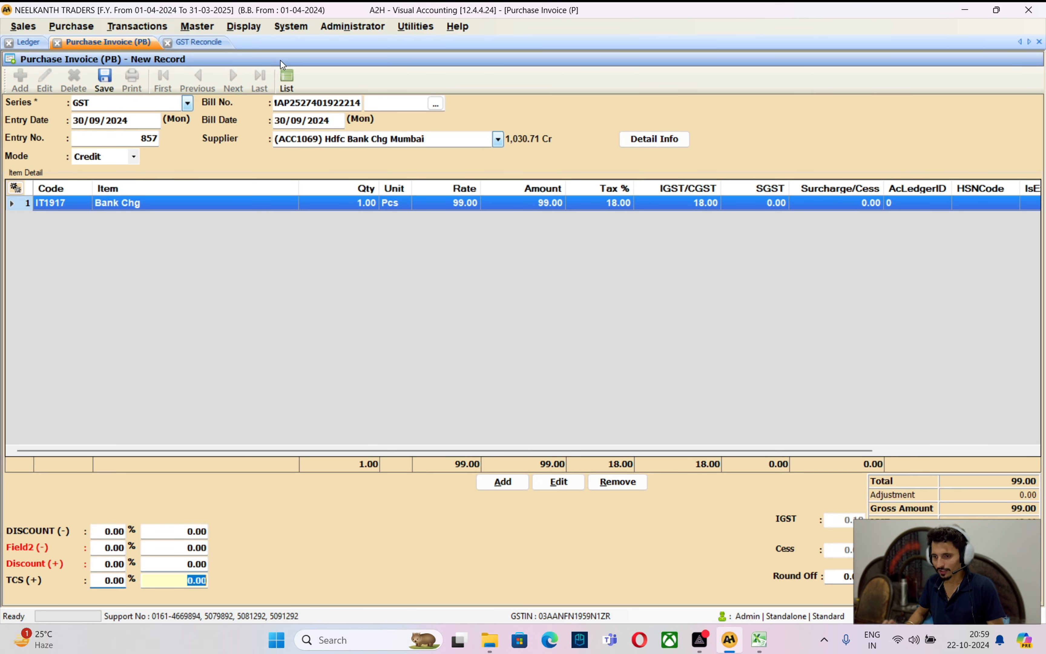
pyautogui.press('Return')
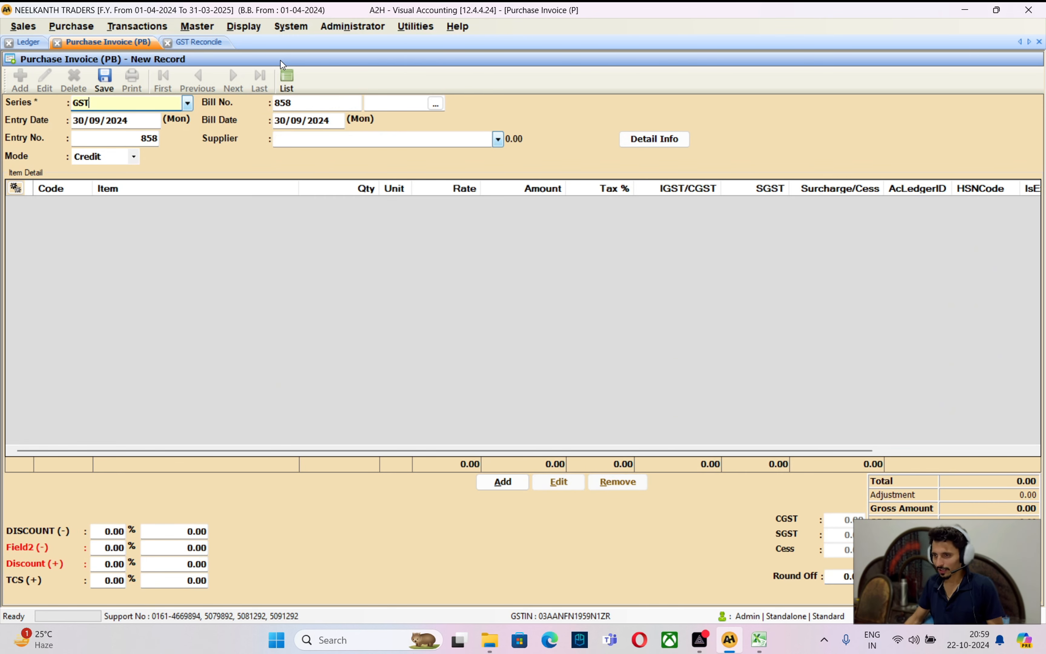
pyautogui.click(208, 43)
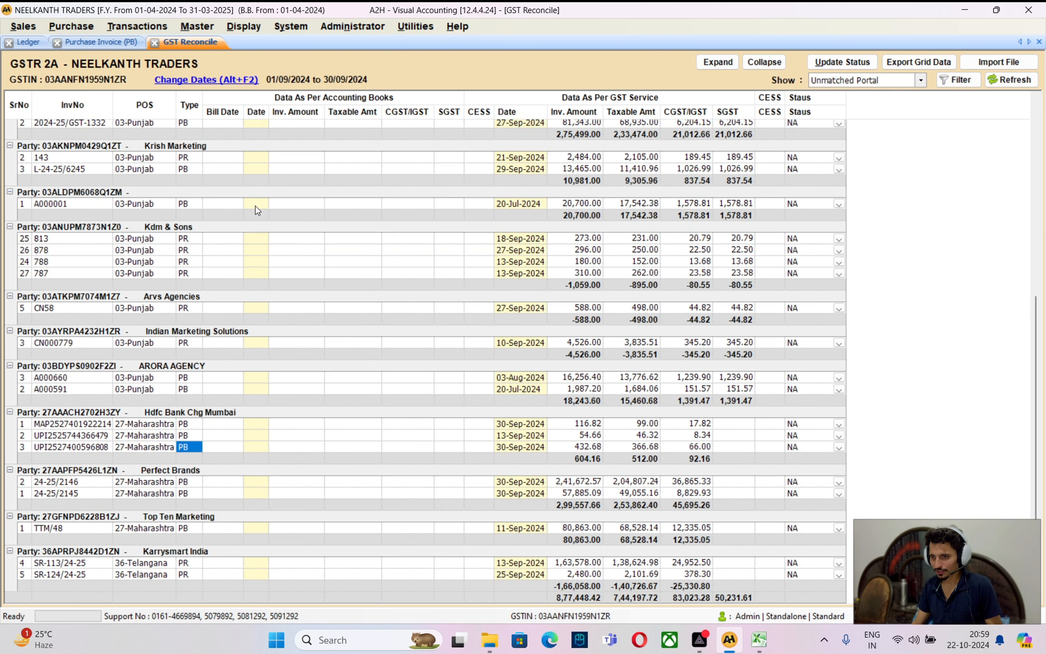
pyautogui.click(72, 424)
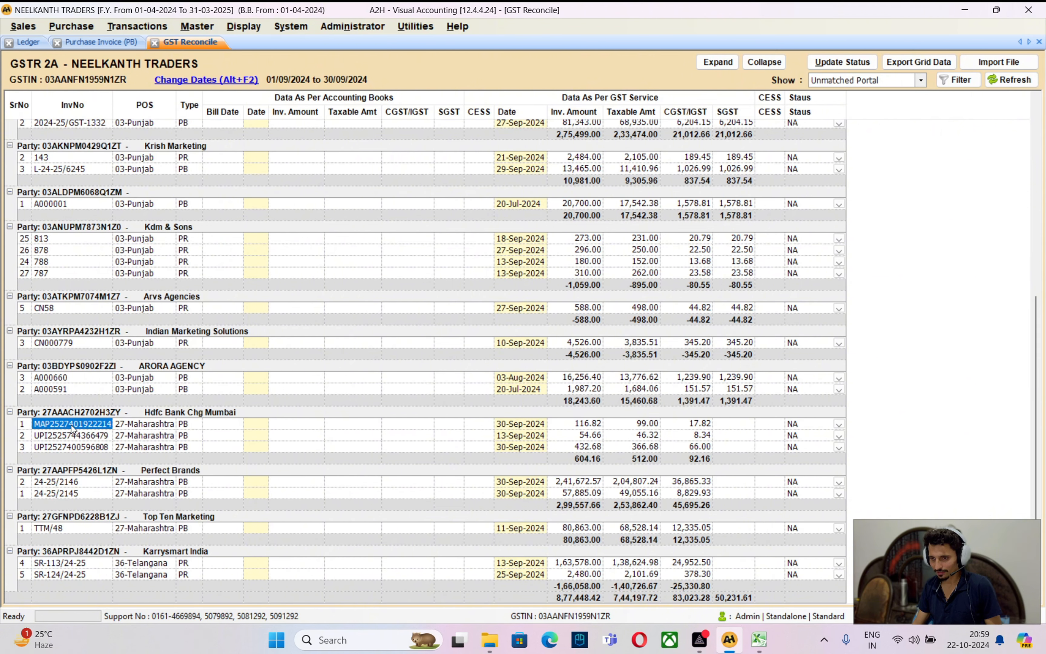
pyautogui.click(1005, 82)
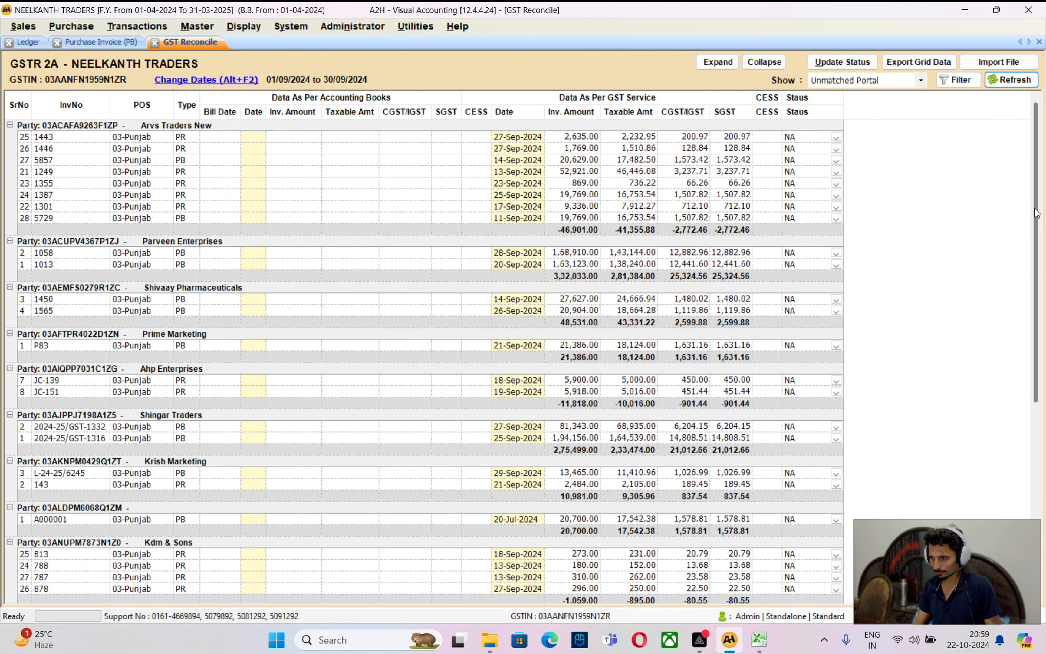
pyautogui.moveTo(1032, 200); pyautogui.dragTo(1037, 404)
pyautogui.click(81, 448)
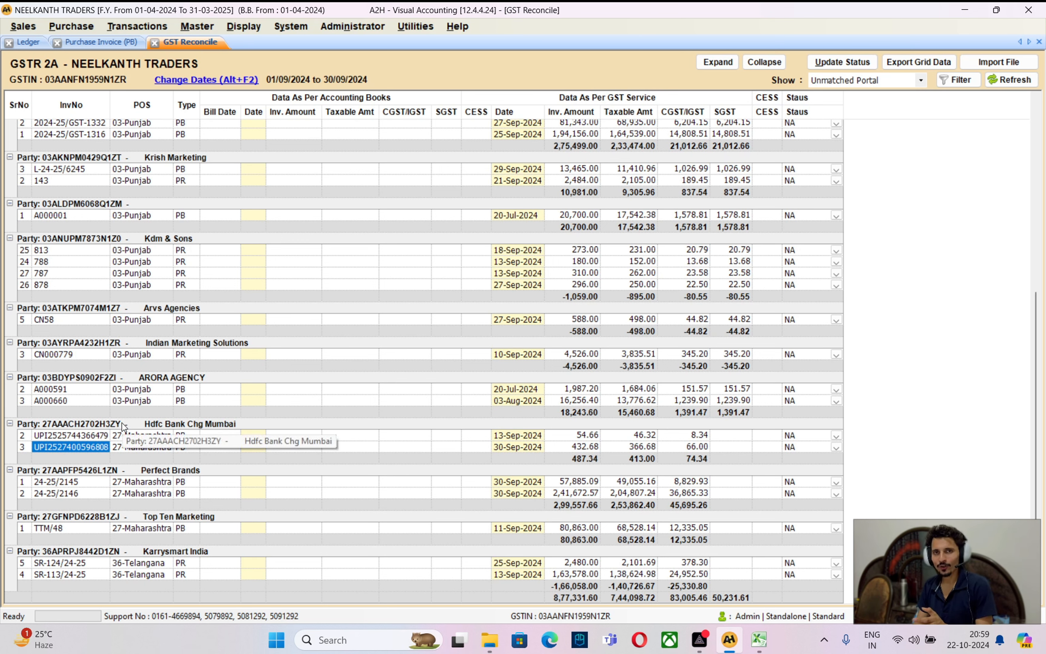
pyautogui.press('Up')
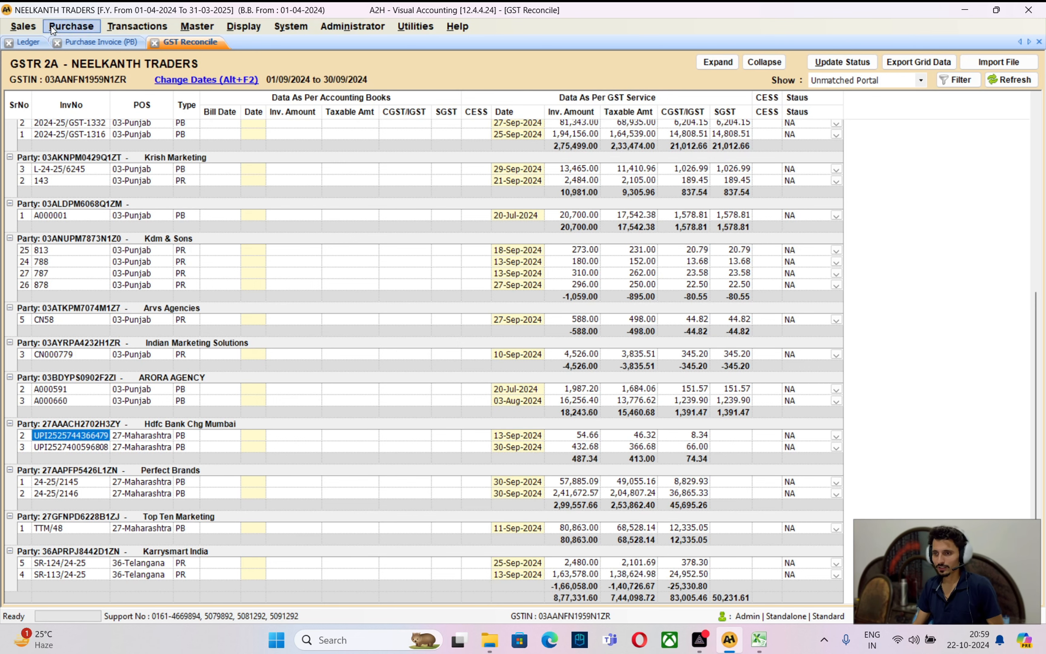
# On purchase invoice 858, paste the copied bill number and choose supplier Hdfc Bank Chg Mumbai
pyautogui.click(95, 40)
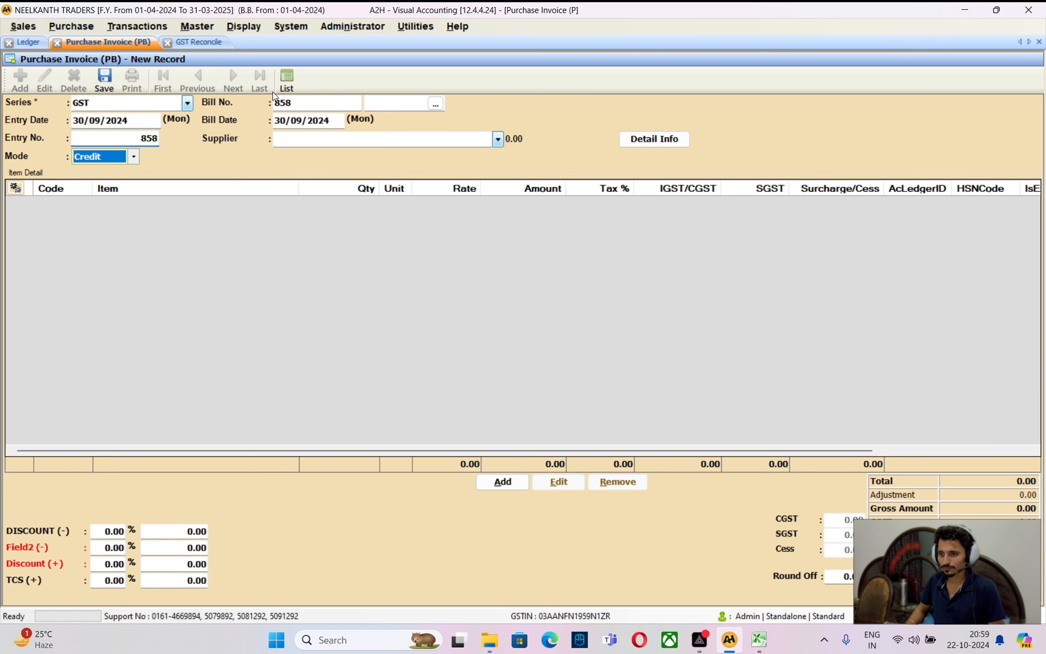
pyautogui.press('Return')
pyautogui.press('BackSpace')
pyautogui.hotkey('ctrl', 'v')
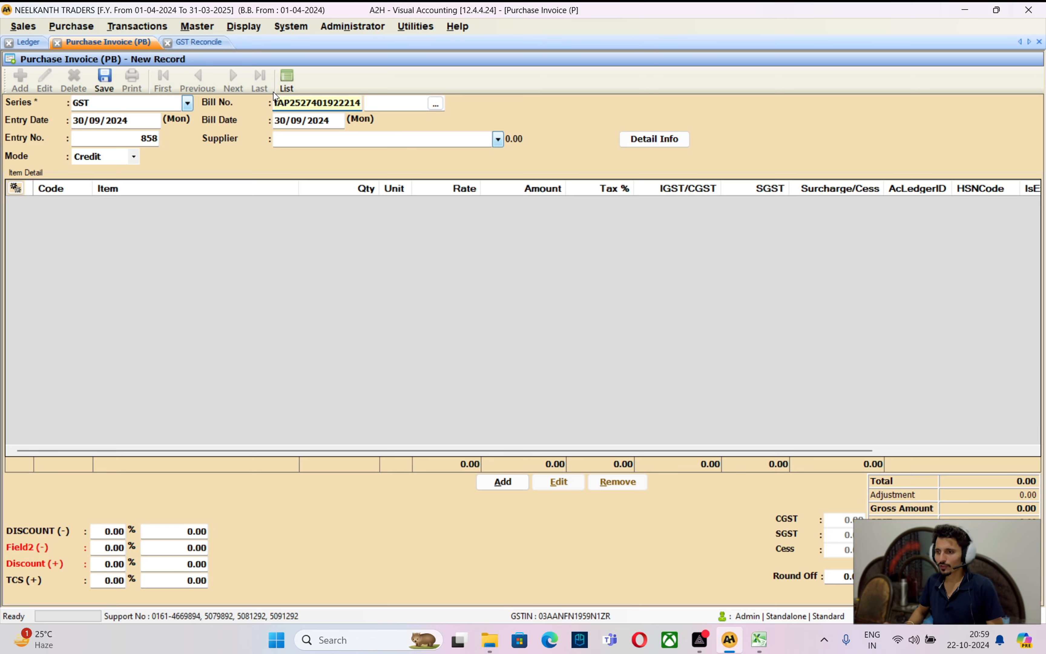
pyautogui.press('Return')
pyautogui.press('Return')
pyautogui.press('Return')
pyautogui.press('Return')
pyautogui.press('Return')
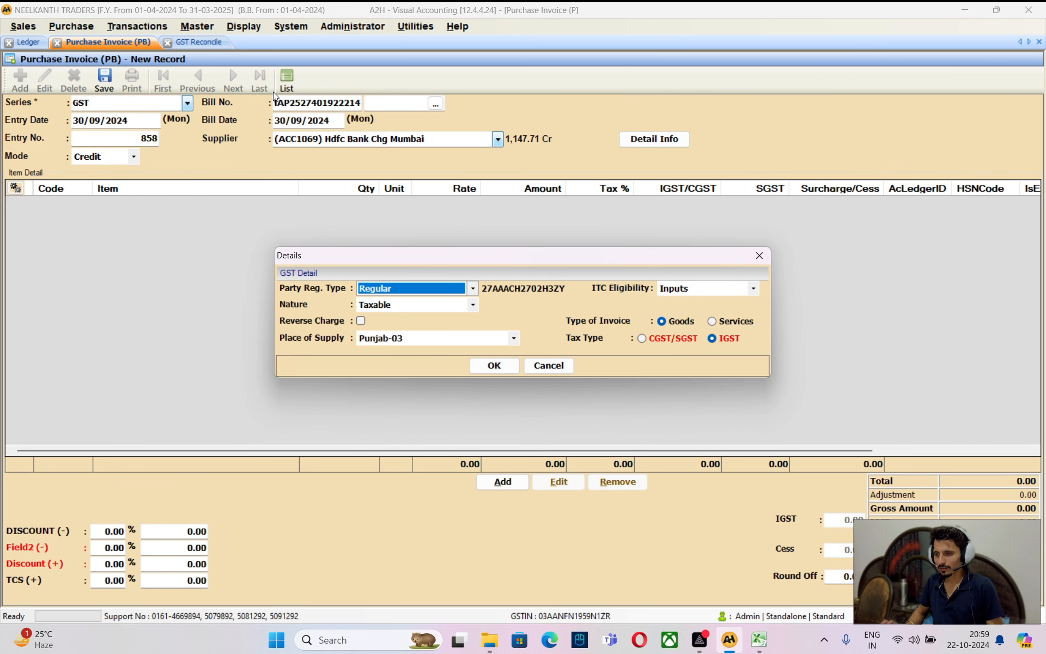
pyautogui.press('Return')
pyautogui.press('Return')
pyautogui.press('Return')
pyautogui.press('Return')
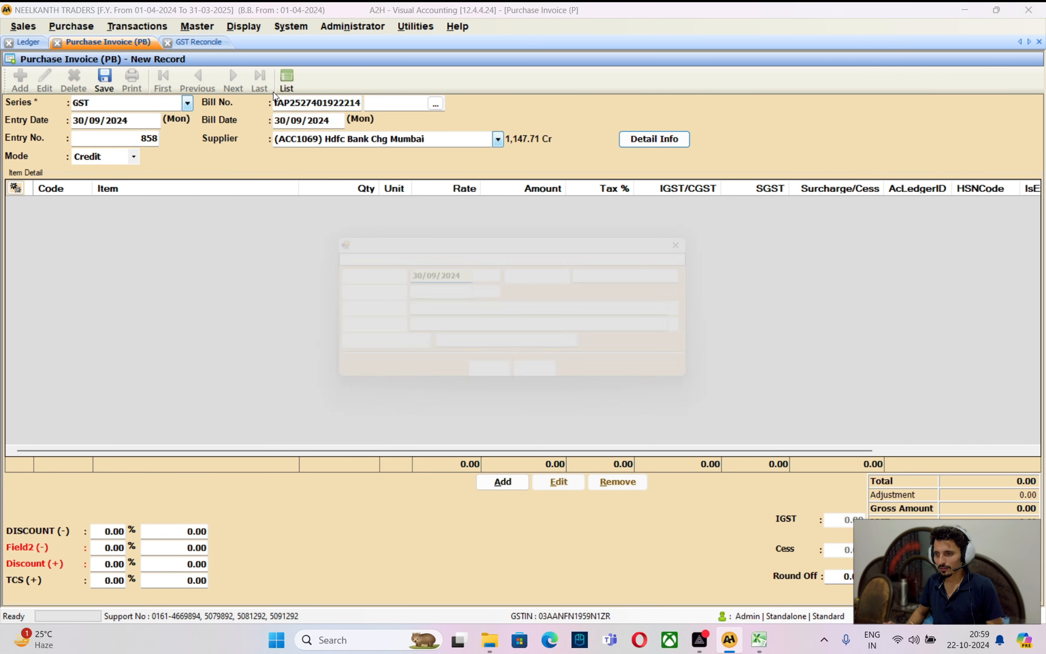
# Add a Bank Chg item line of 100 with 18% IGST tax
pyautogui.press('Return')
pyautogui.press('Return')
pyautogui.press('Return')
pyautogui.press('Return')
pyautogui.press('Return')
pyautogui.press('Return')
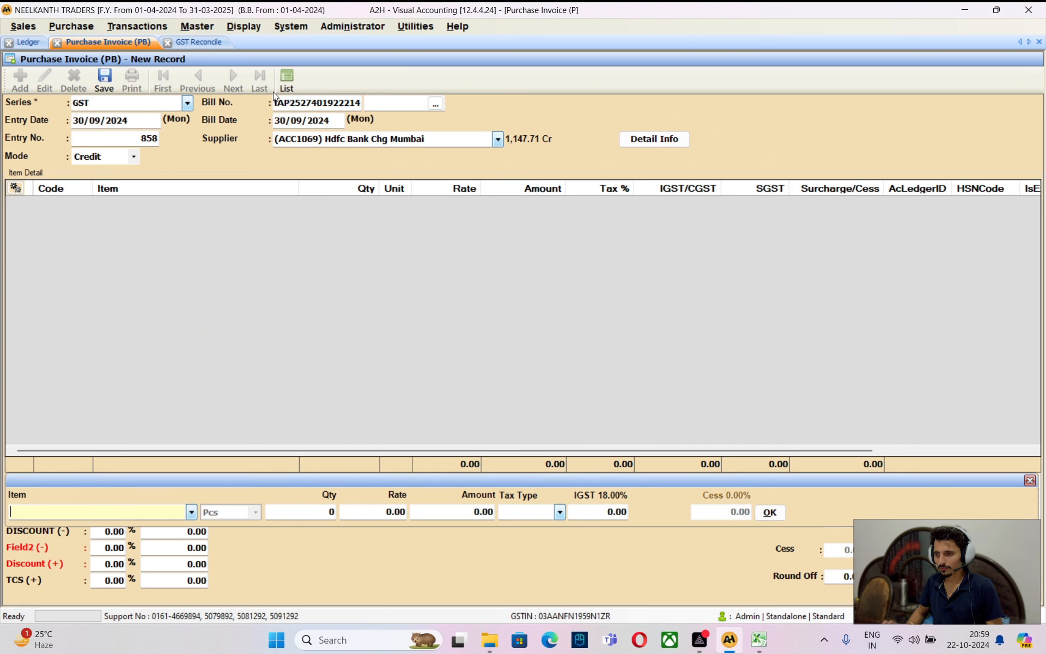
pyautogui.press('Return')
pyautogui.press('Return')
pyautogui.press('Return')
pyautogui.press('Return')
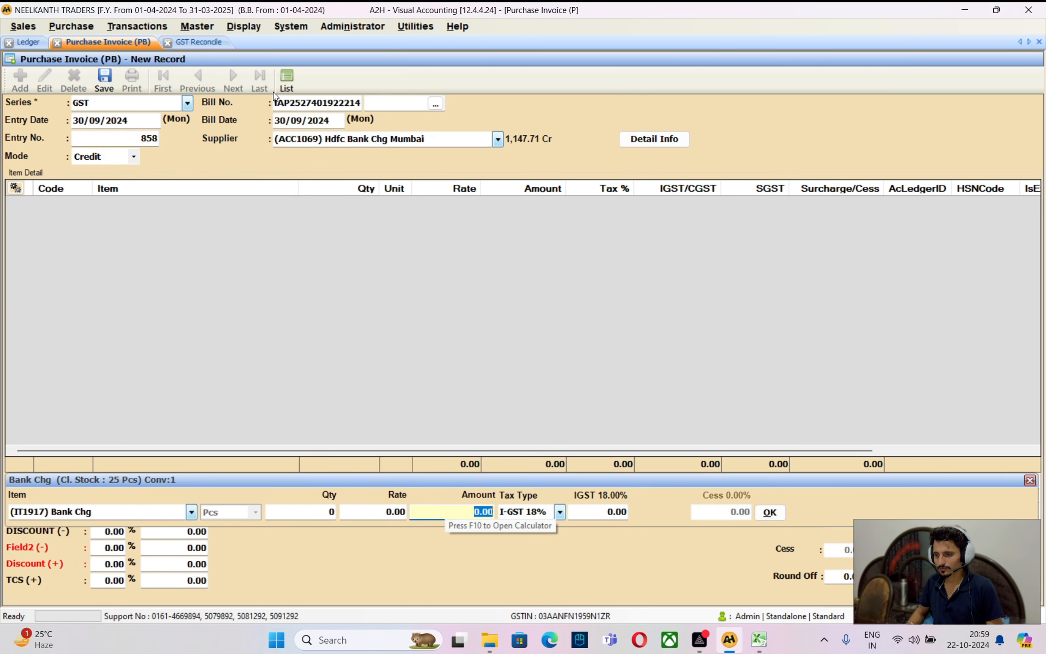
pyautogui.write('100')
pyautogui.press('Return')
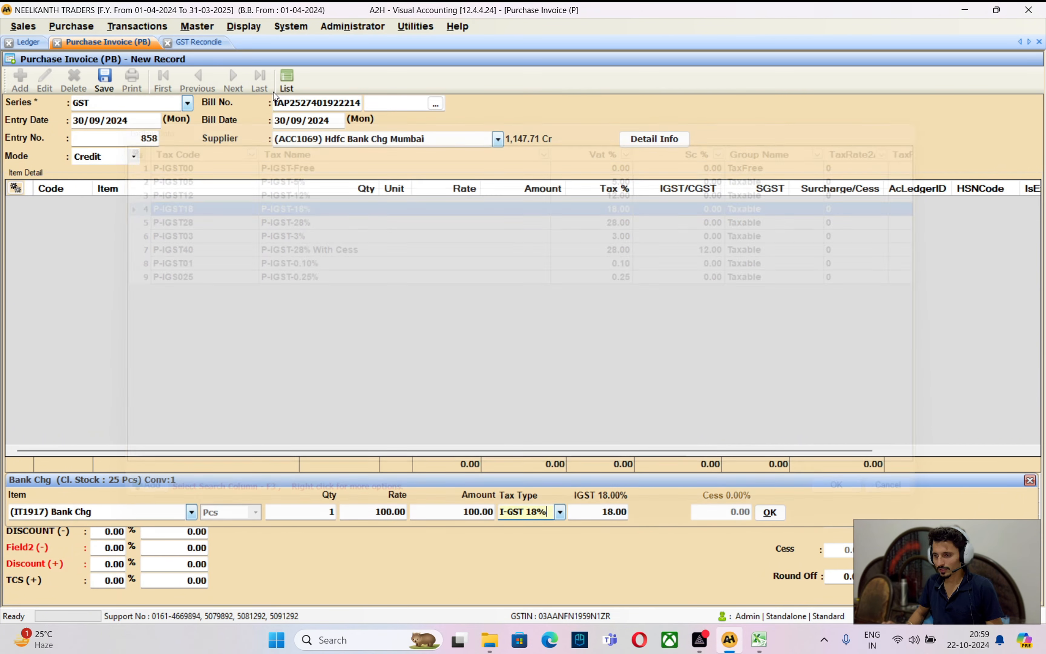
pyautogui.press('Return')
pyautogui.press('Return')
pyautogui.press('Return')
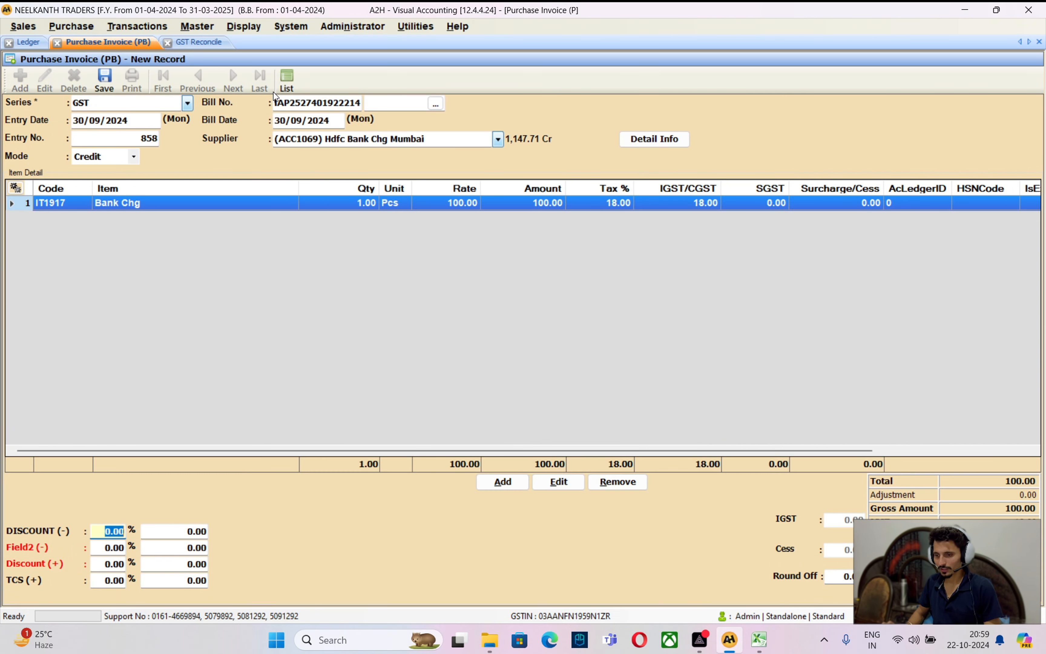
pyautogui.press('Return')
pyautogui.press('Return')
pyautogui.press('Return')
pyautogui.press('Return')
pyautogui.press('Return')
pyautogui.press('Return')
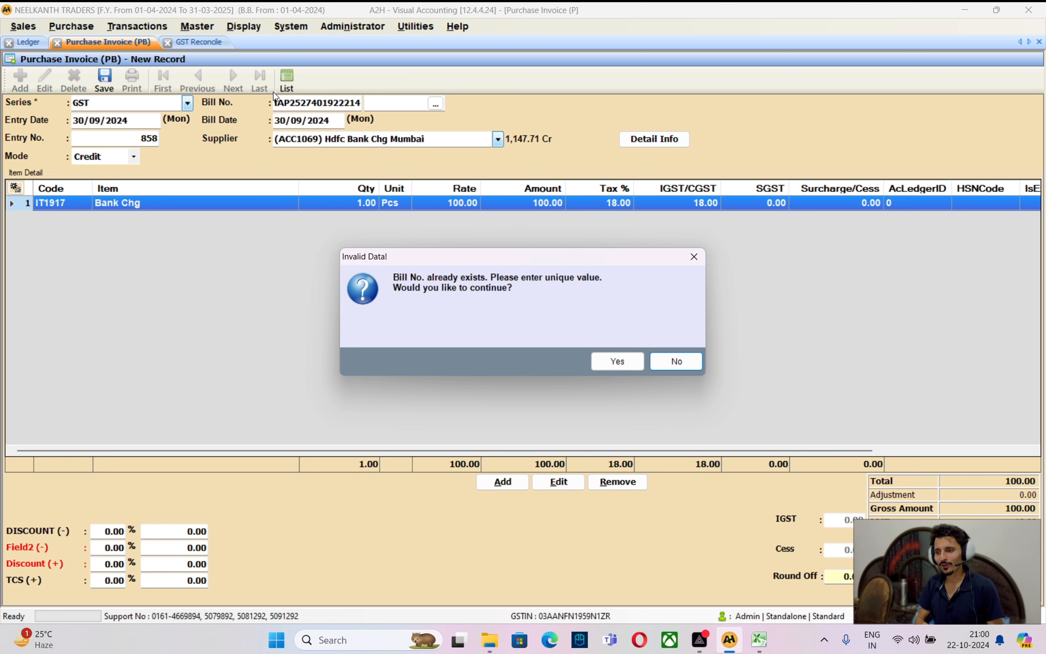
# Decline the duplicate bill number warning, change the bill number's last digit to 2, and save
pyautogui.press('Escape')
pyautogui.press('Escape')
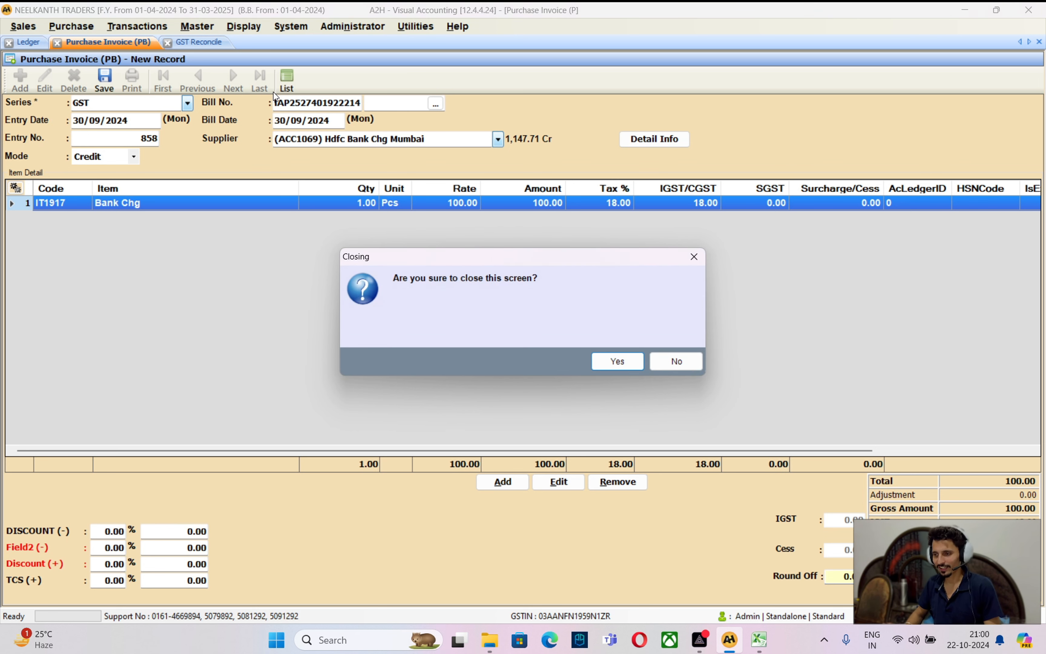
pyautogui.press('Escape')
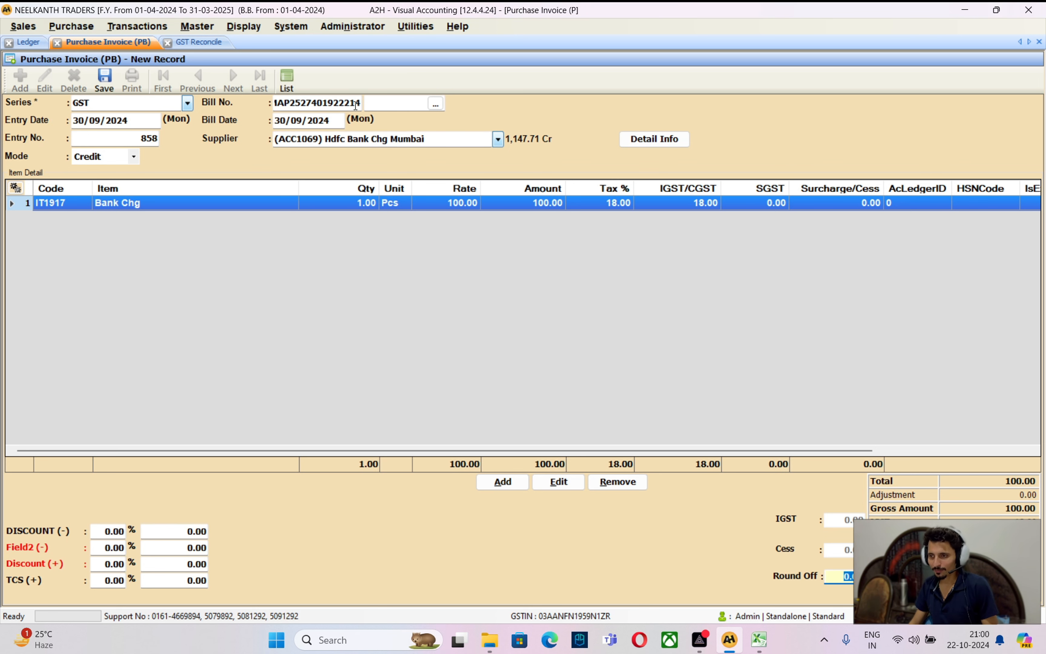
pyautogui.moveTo(357, 105); pyautogui.dragTo(379, 128)
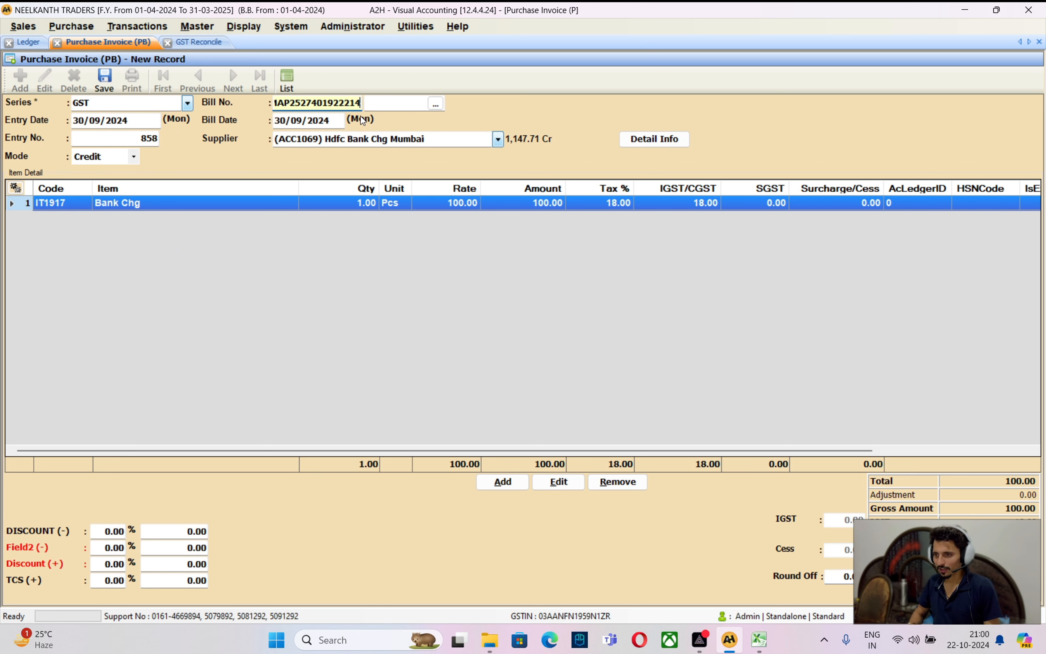
pyautogui.write('2')
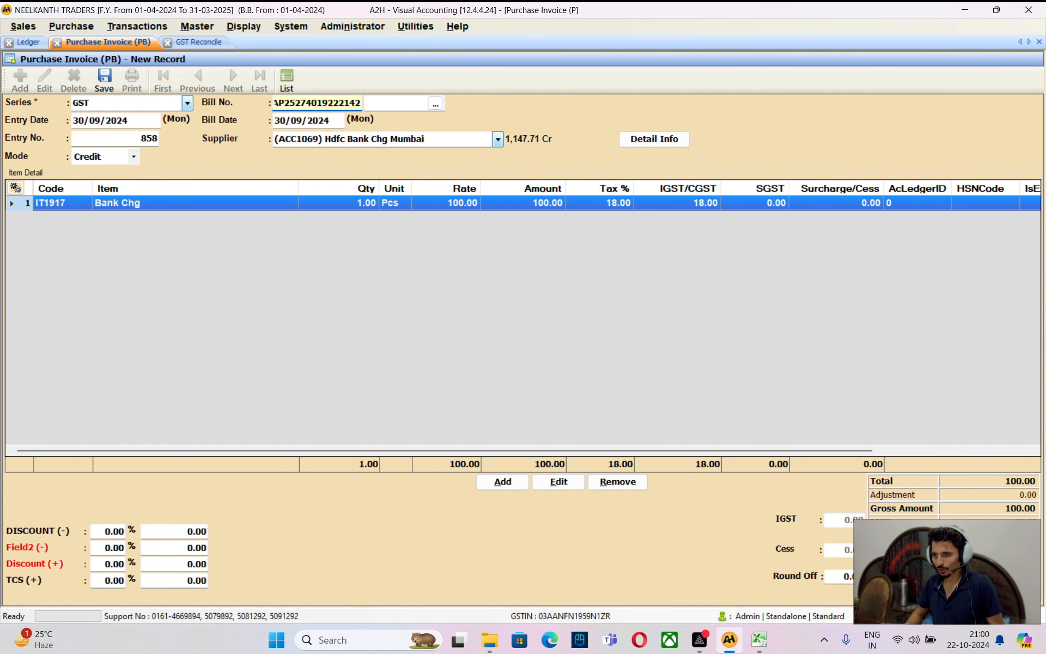
pyautogui.hotkey('ctrl', 's')
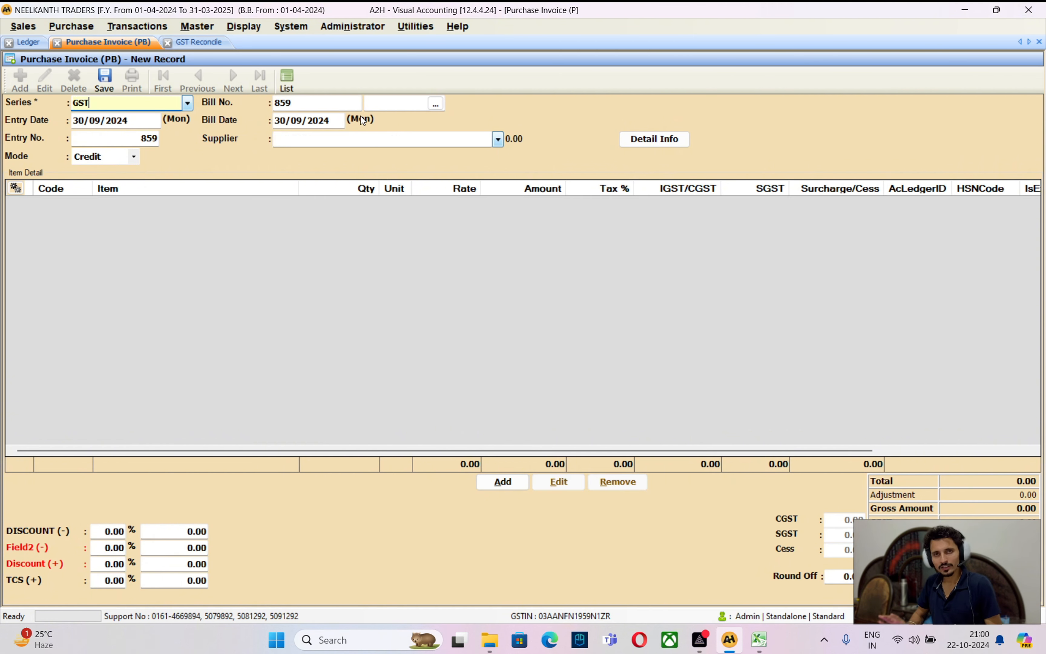
# Set the GST Reconcile Show filter to Unmatched Purchase
pyautogui.click(205, 39)
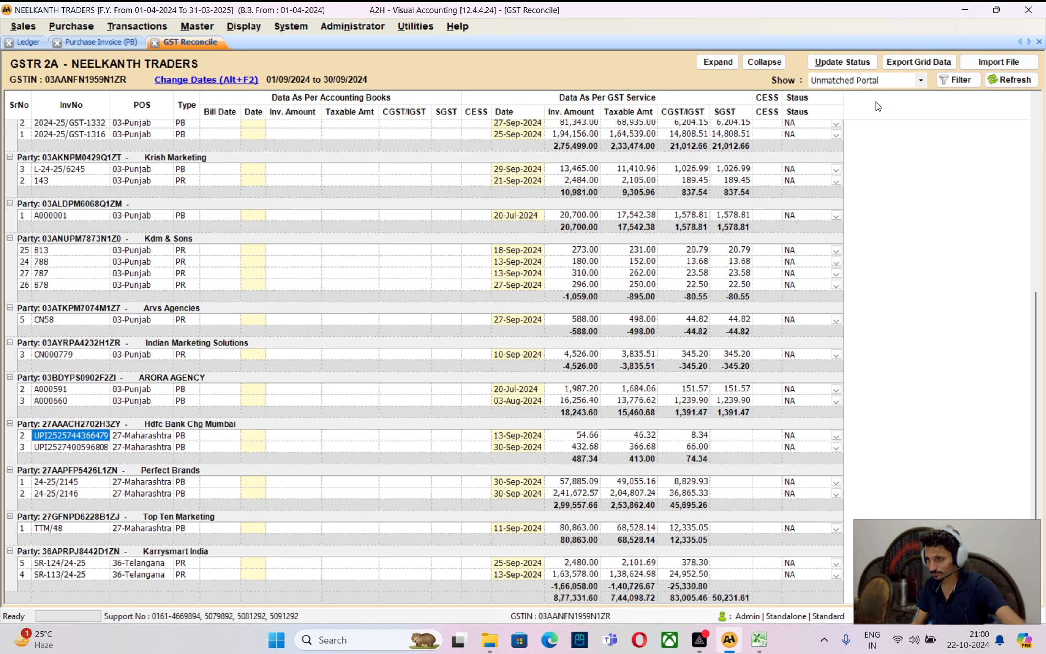
pyautogui.click(849, 80)
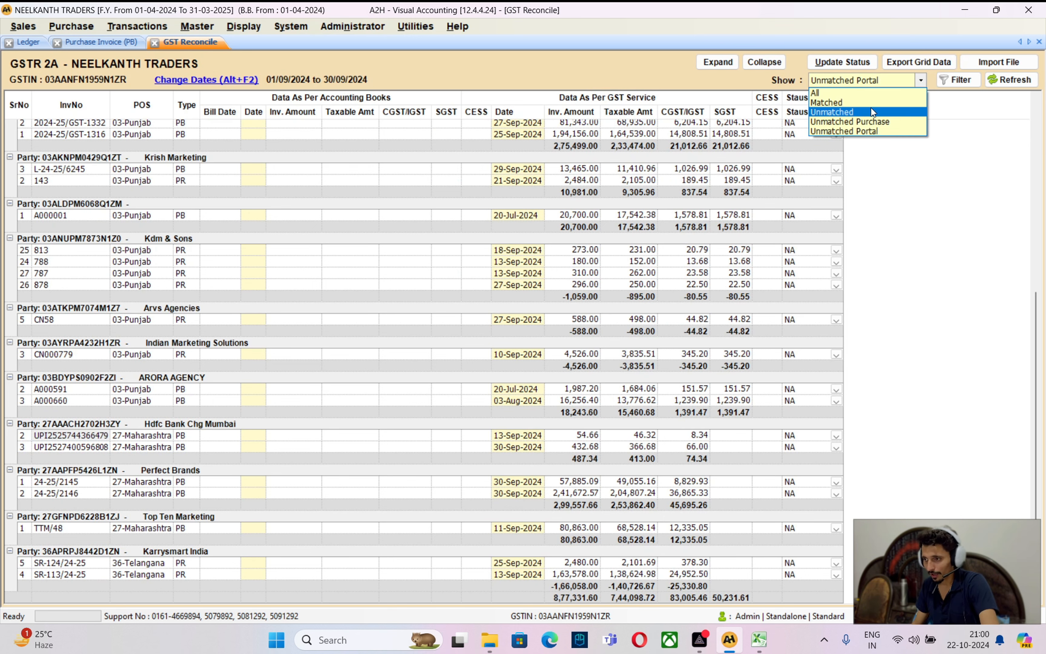
pyautogui.click(869, 125)
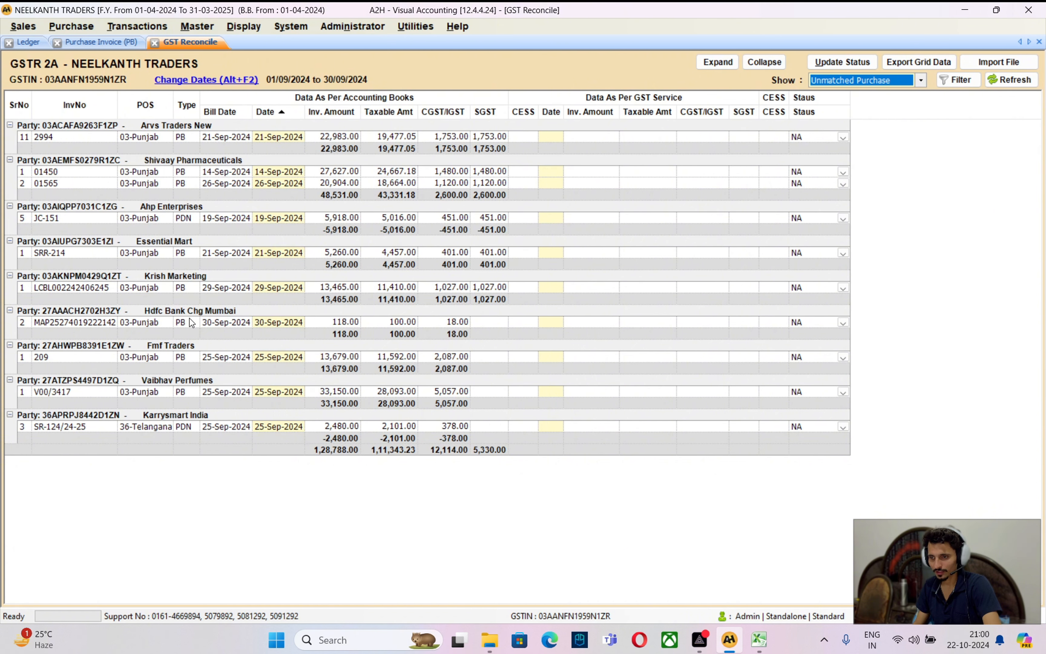
# Inspect the Hdfc Bank Chg Mumbai bill's invoice number and 118.00 amount
pyautogui.click(198, 325)
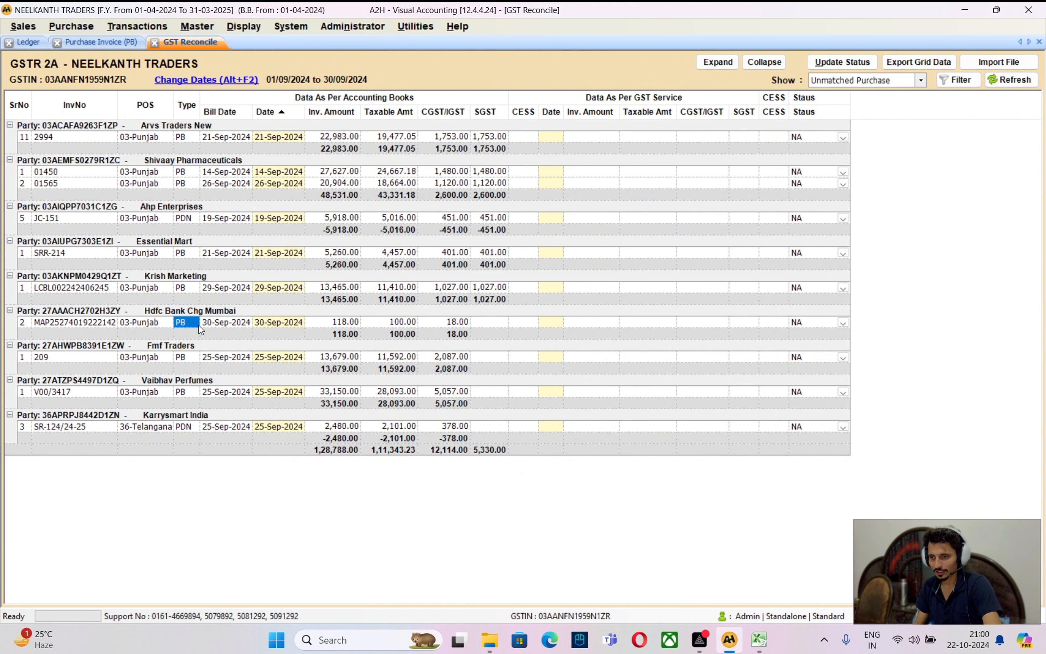
pyautogui.click(79, 314)
pyautogui.click(356, 322)
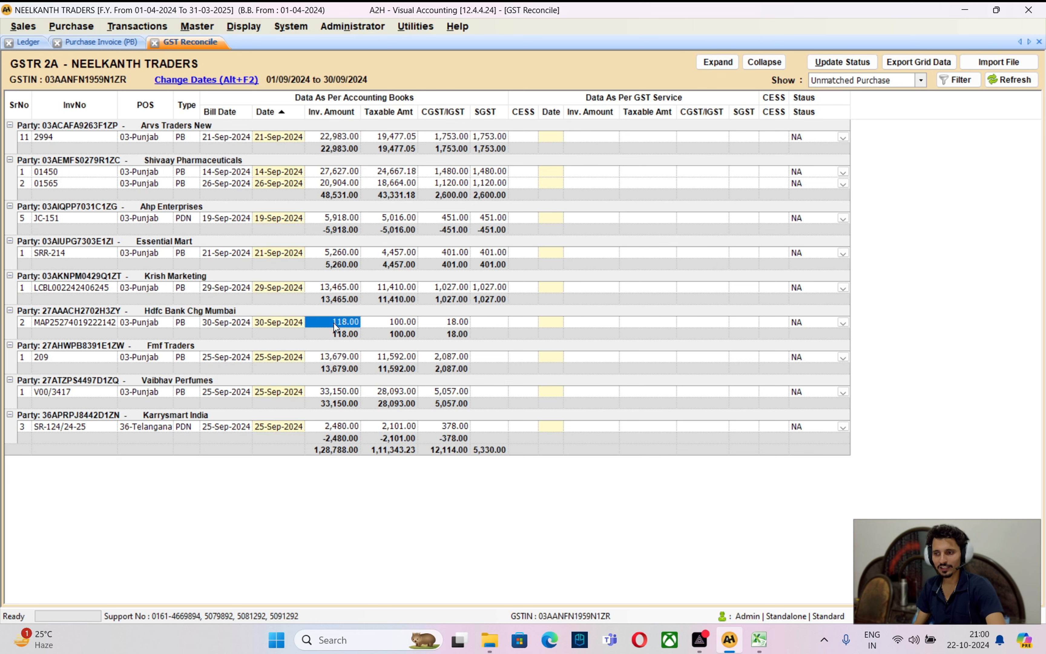
pyautogui.click(103, 322)
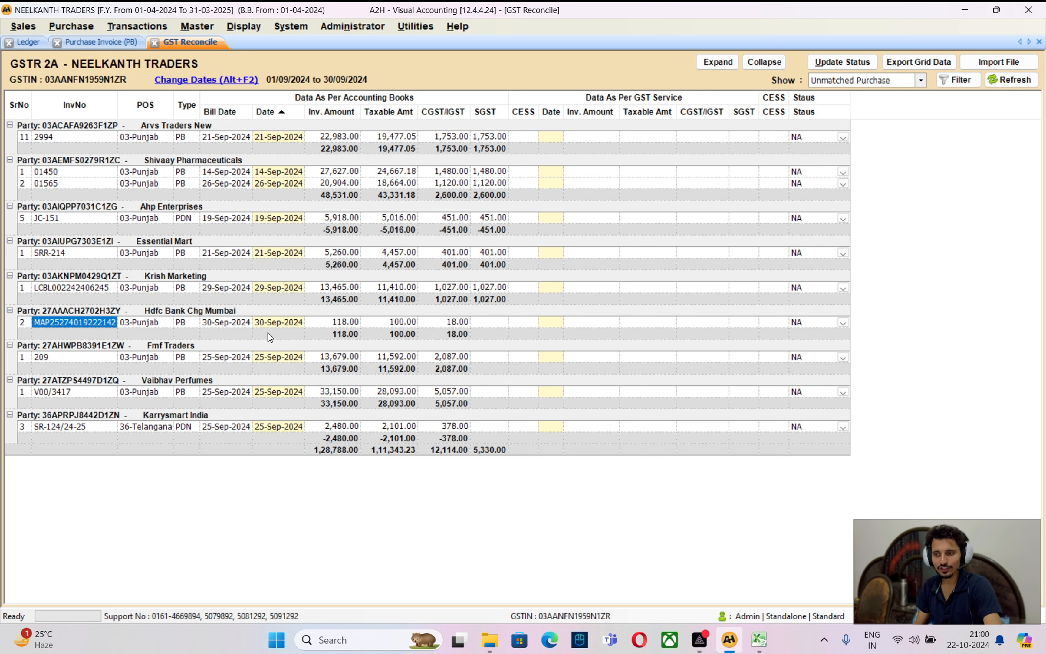
pyautogui.click(327, 323)
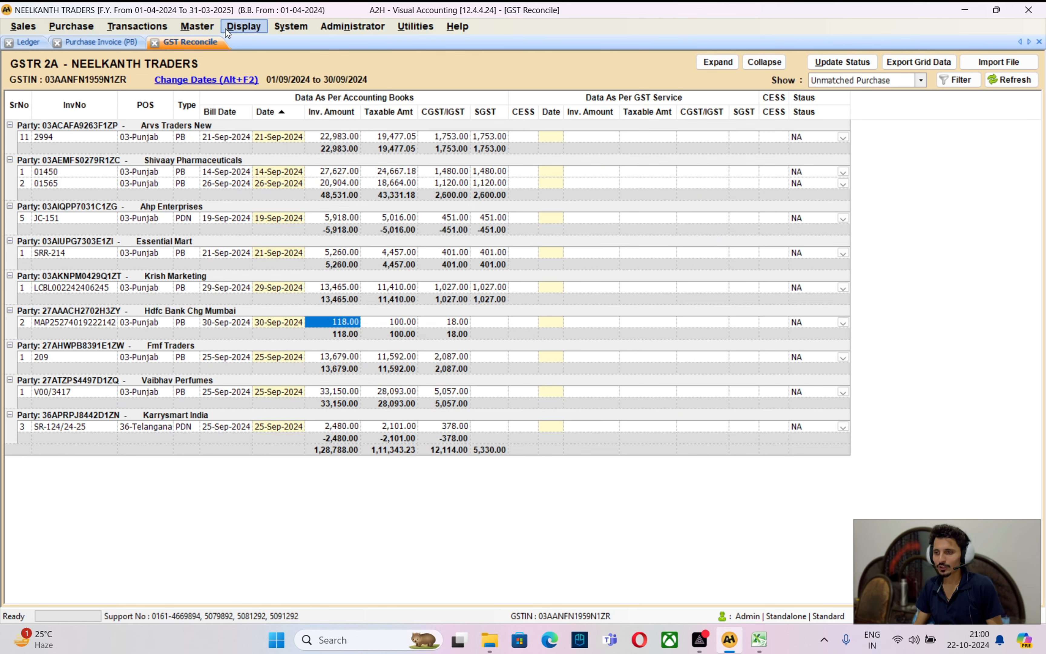
pyautogui.click(244, 27)
pyautogui.click(265, 56)
pyautogui.write('hdfc')
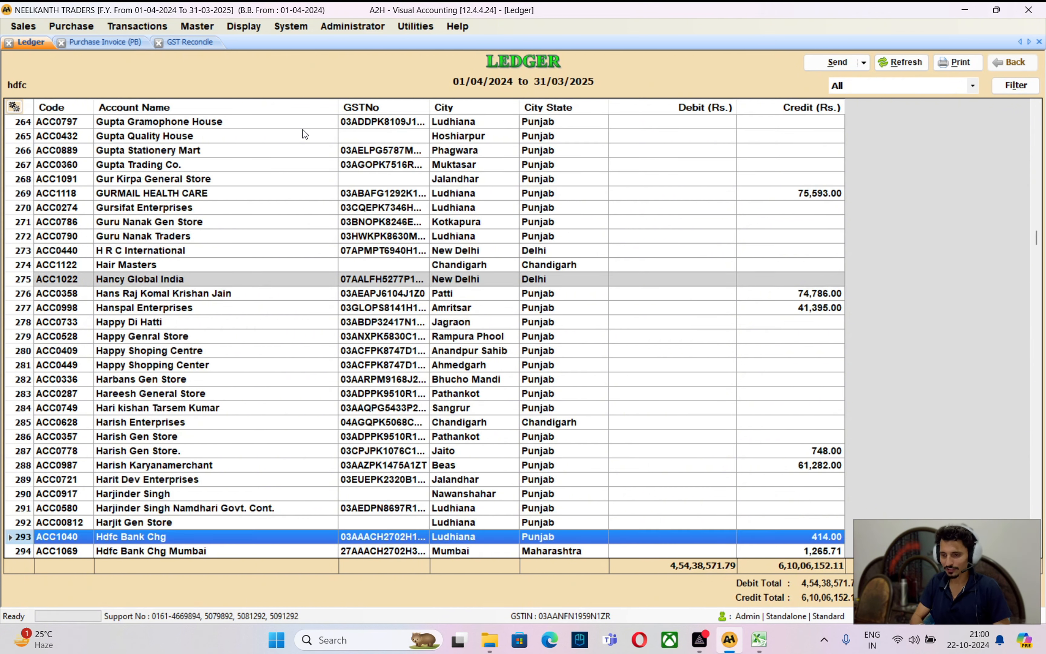
pyautogui.press('Down')
pyautogui.press('Return')
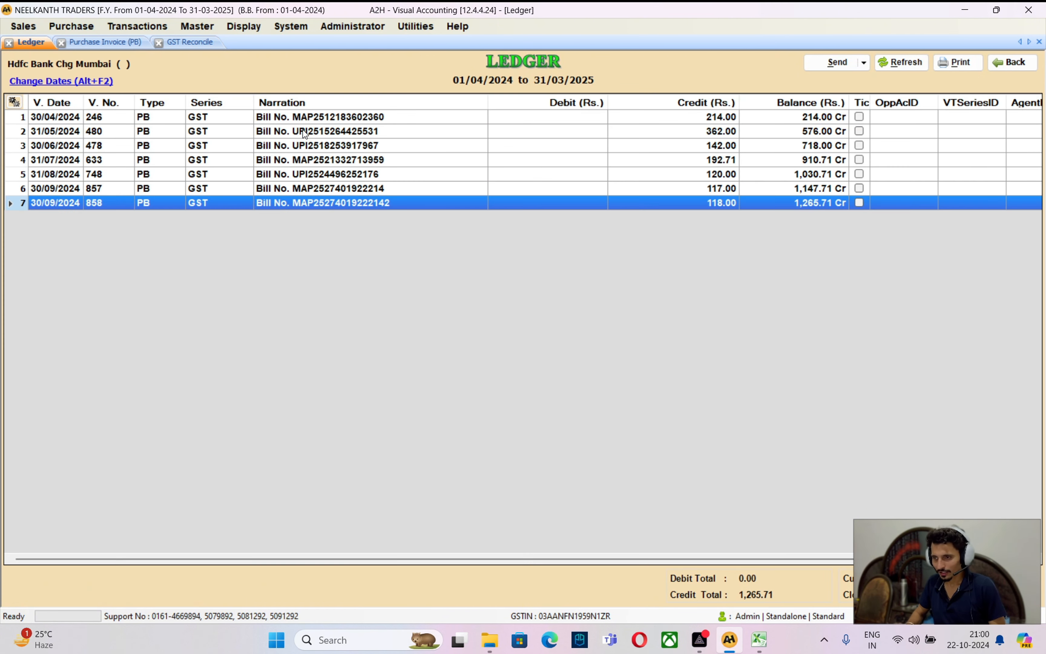
pyautogui.press('Up')
pyautogui.press('Down')
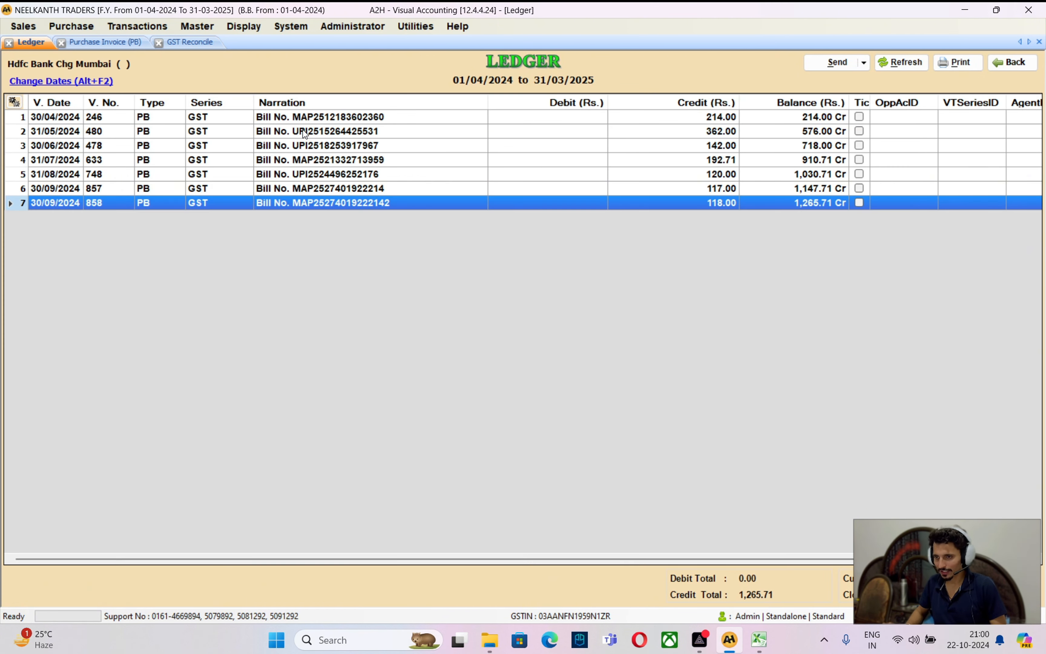
pyautogui.press('Return')
pyautogui.press('Delete')
pyautogui.press('Escape')
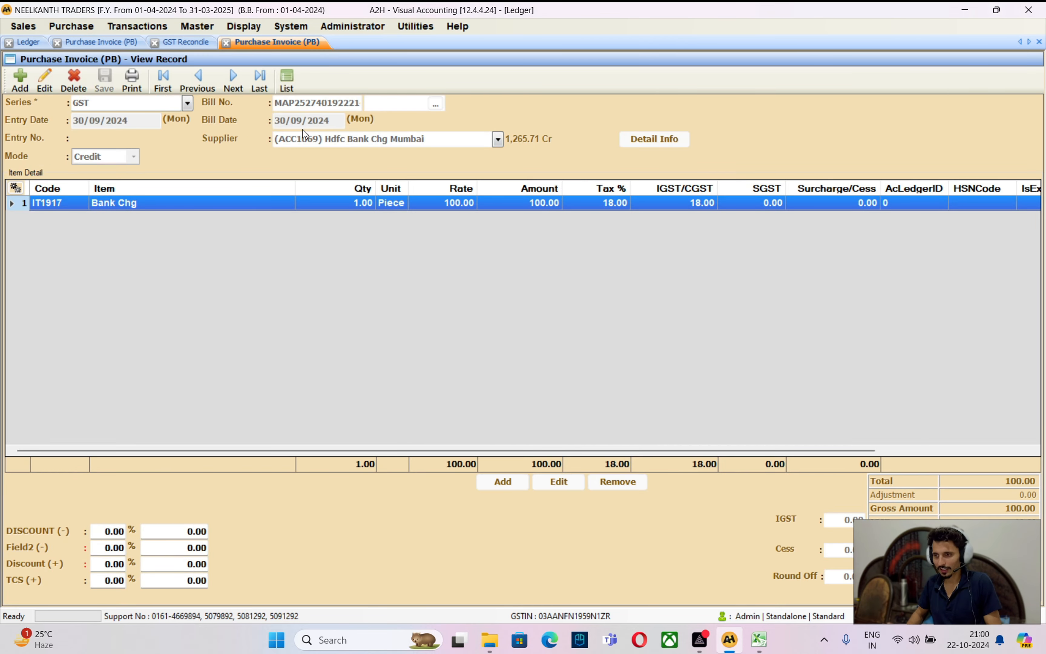
pyautogui.press('Escape')
pyautogui.click(218, 45)
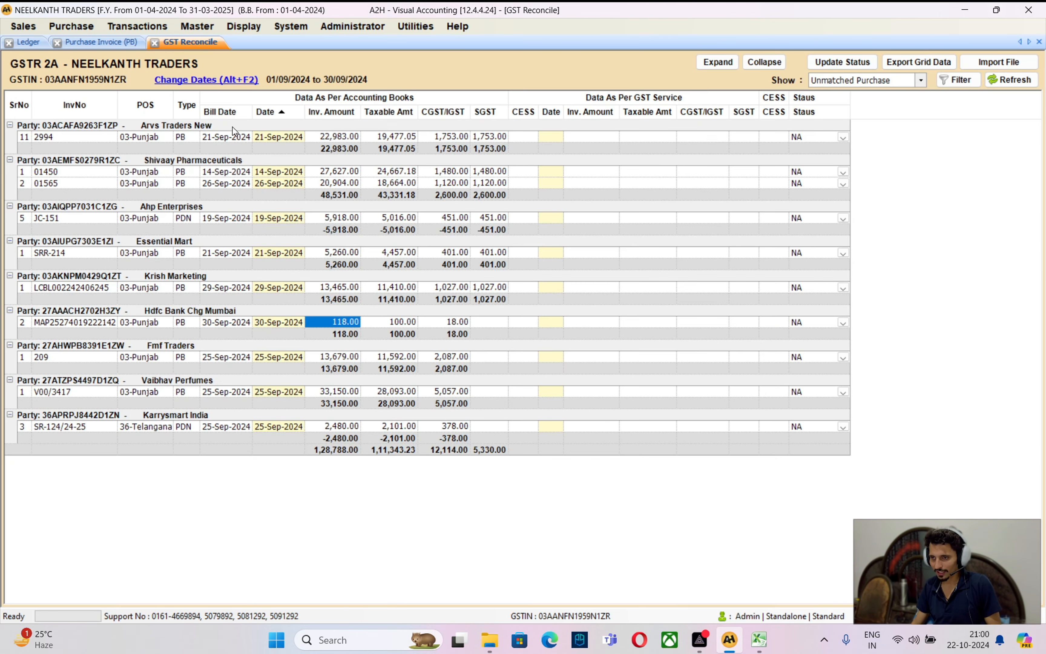
# Refresh GST Reconcile, toggle Show to Unmatched Portal and back to Unmatched Purchase
pyautogui.click(1014, 82)
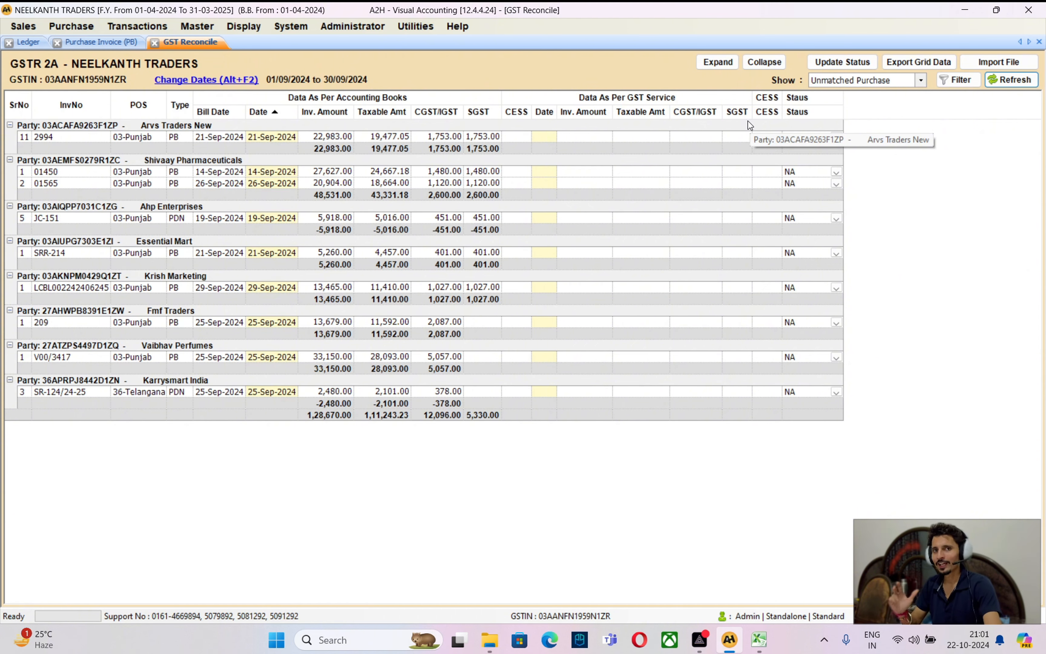
pyautogui.click(881, 81)
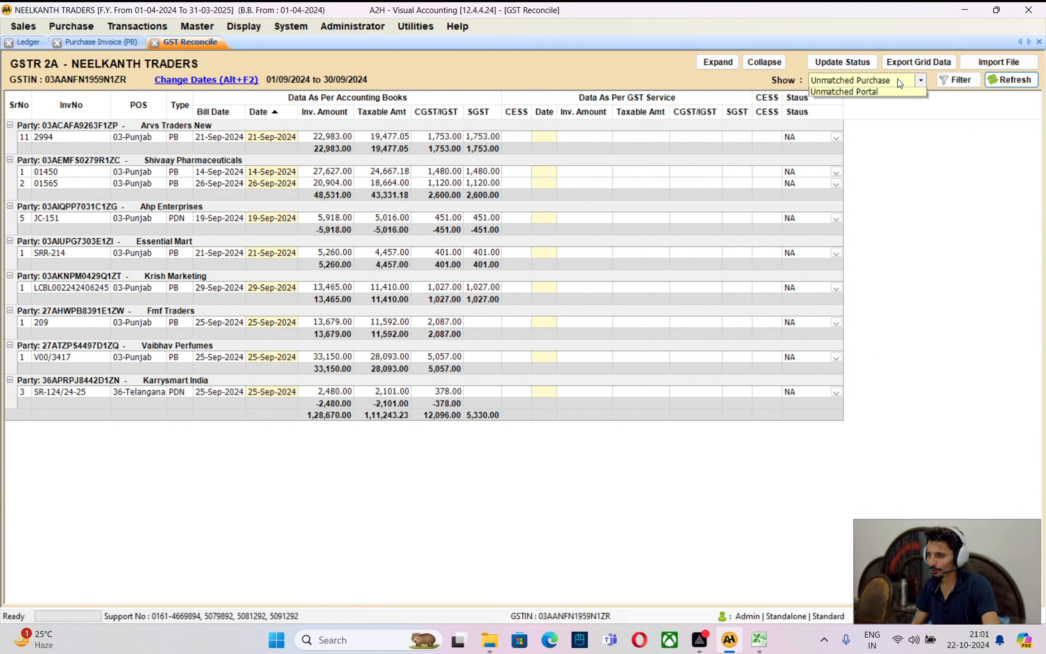
pyautogui.click(882, 135)
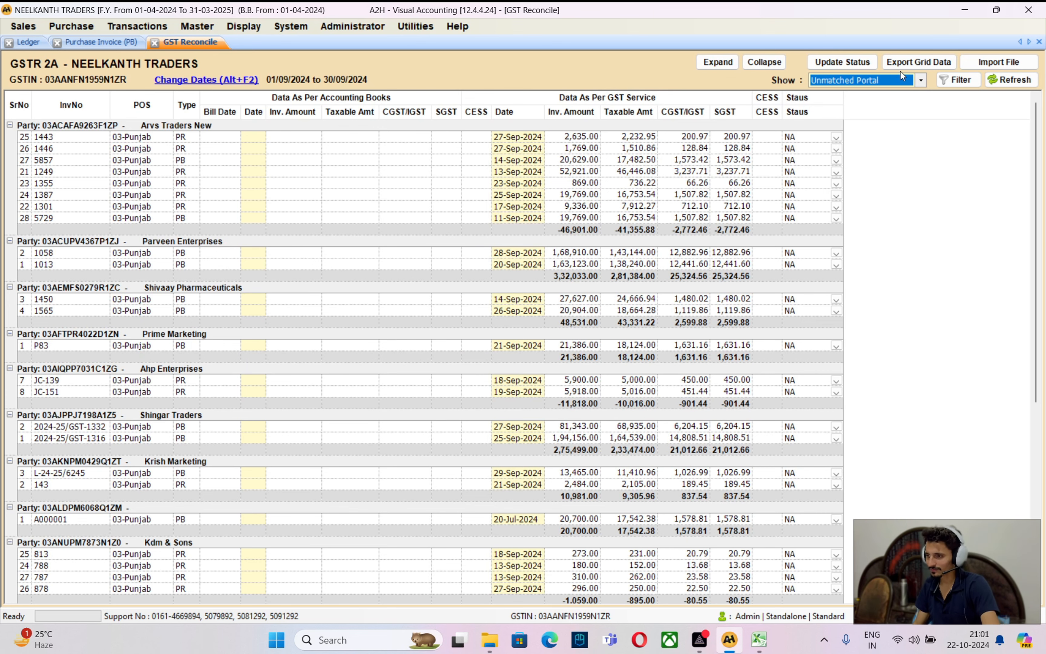
pyautogui.click(886, 80)
pyautogui.click(878, 122)
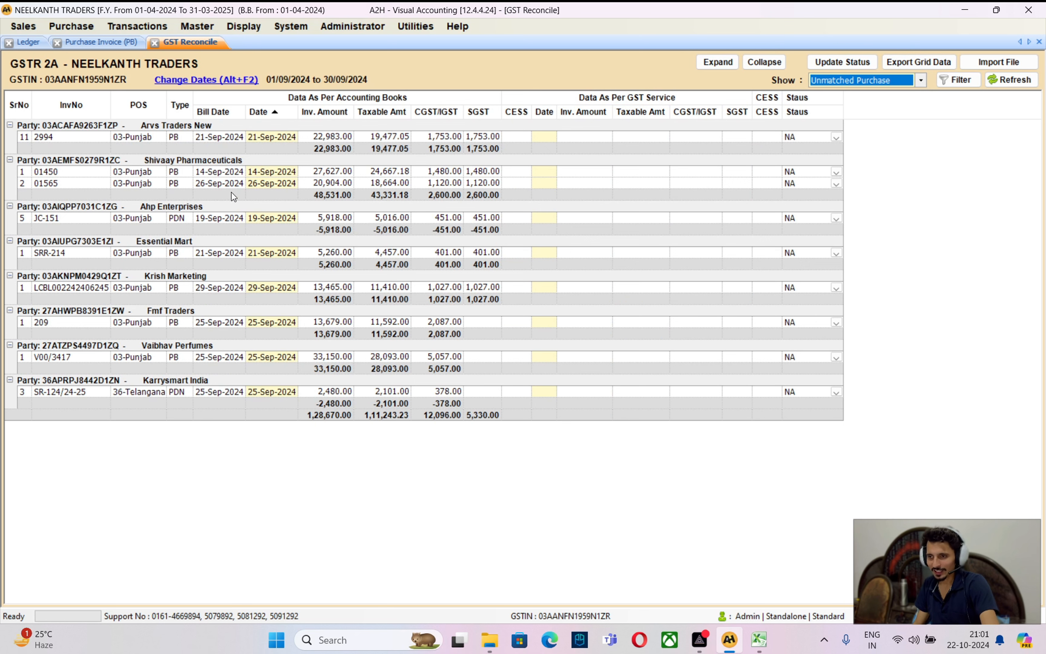
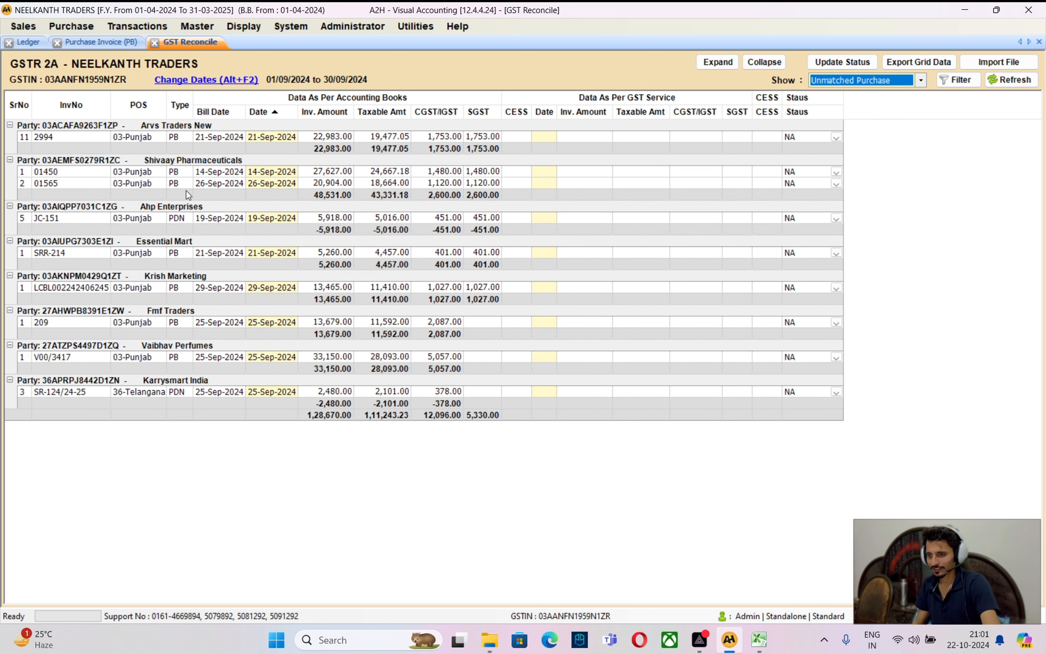
# Browse the Essential Mart and Shivaay Pharmaceuticals entries in the unmatched purchase list
pyautogui.click(174, 251)
pyautogui.click(220, 241)
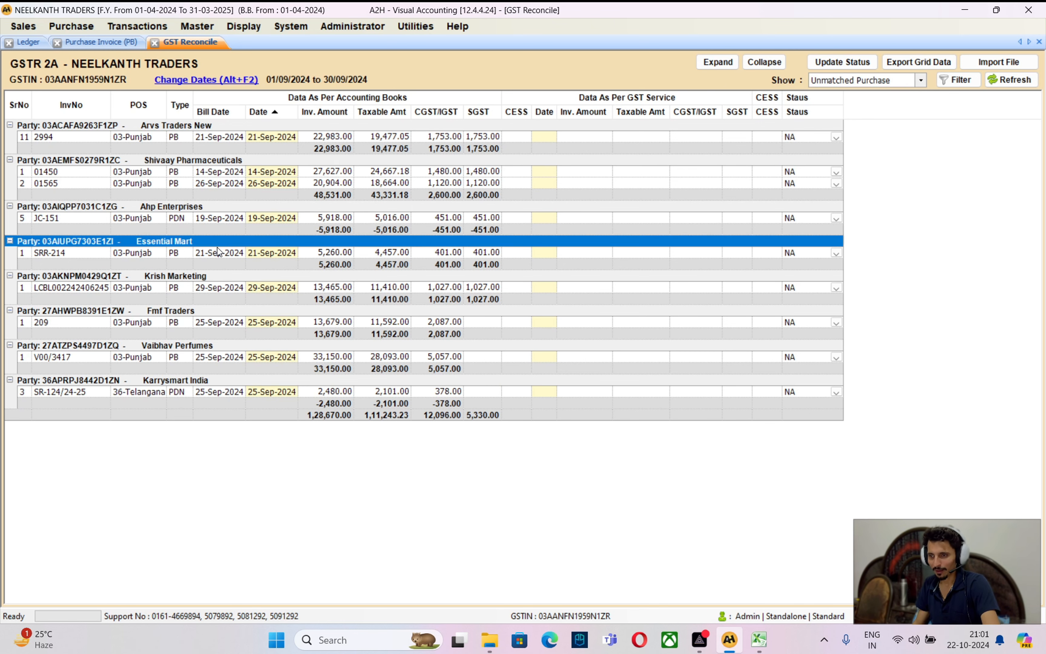
pyautogui.click(201, 219)
pyautogui.click(171, 163)
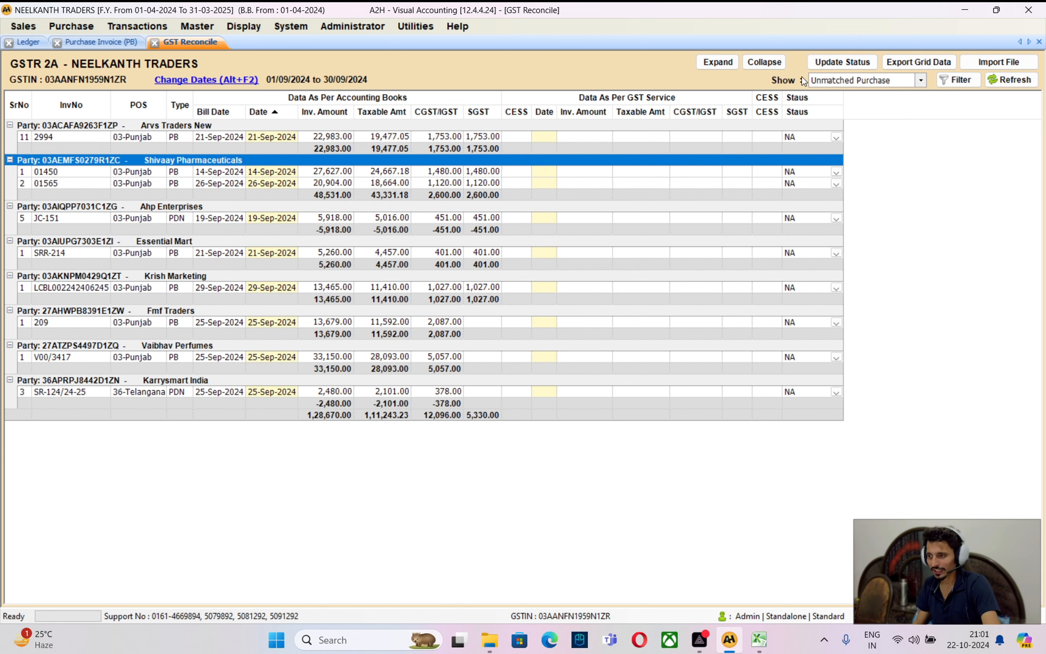
# Show Unmatched Portal invoices, review Arvs Traders invoice 1443 (2,635.00), then bring up the GSTR-2B workbook
pyautogui.click(835, 81)
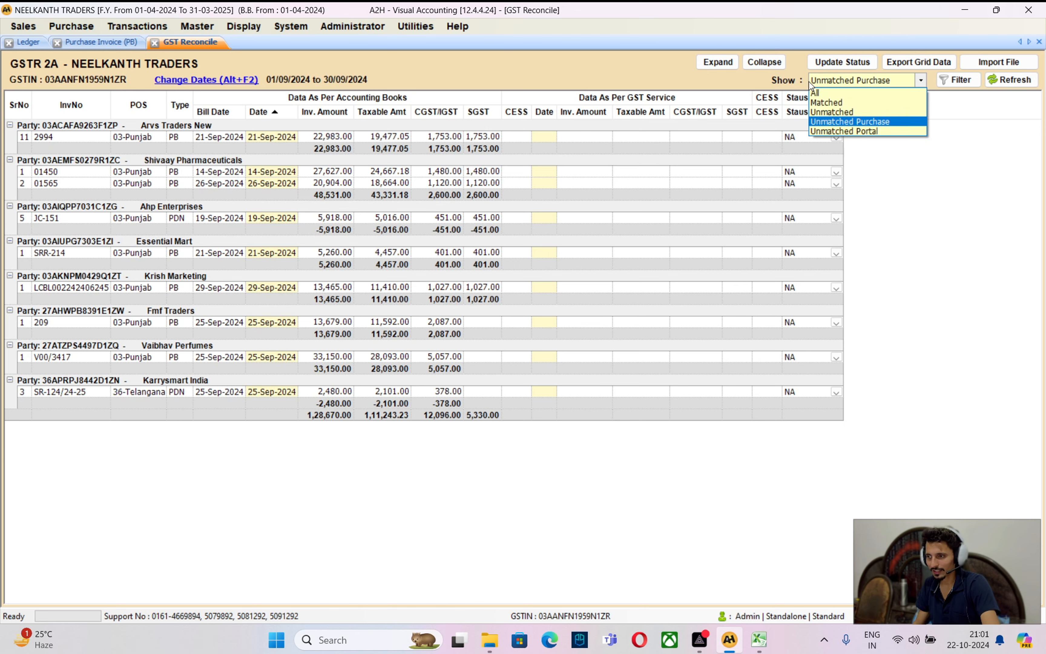
pyautogui.click(848, 131)
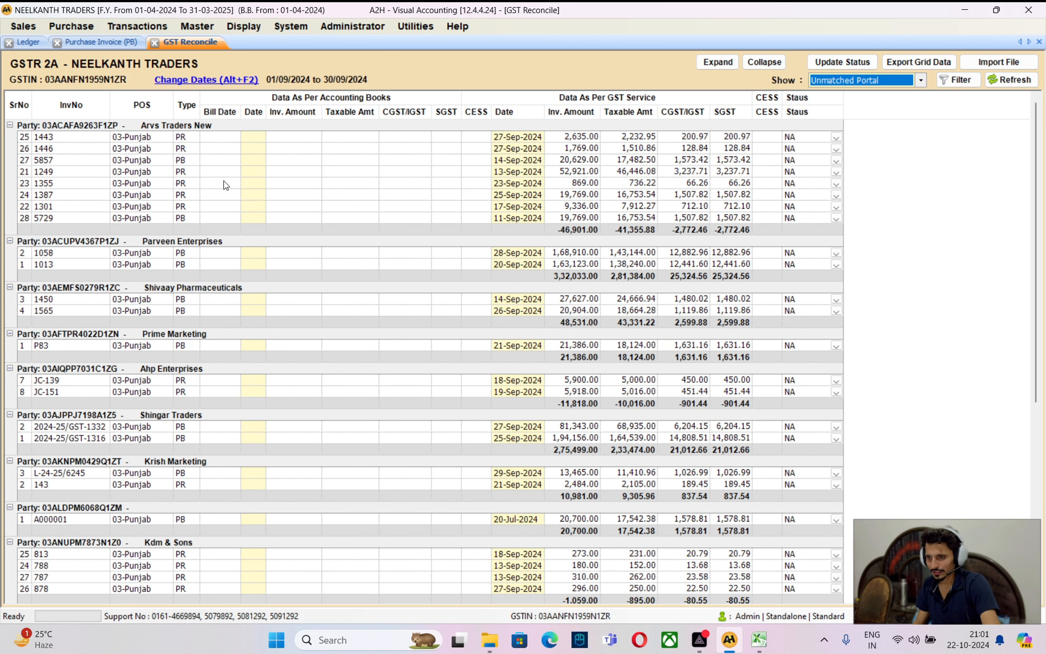
pyautogui.click(177, 132)
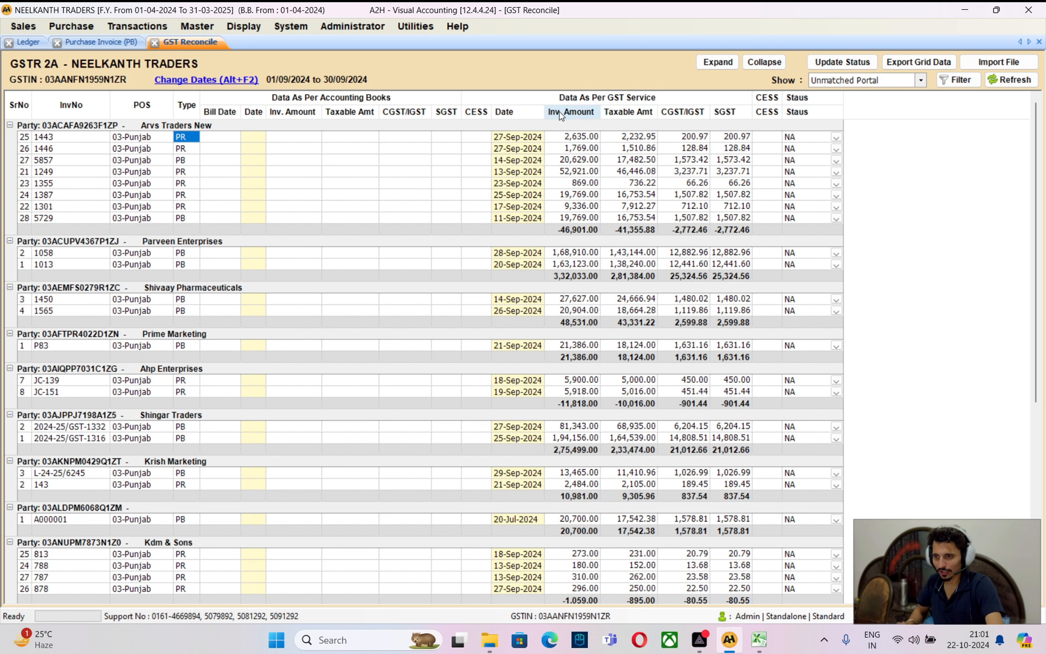
pyautogui.press('Down')
pyautogui.press('Down')
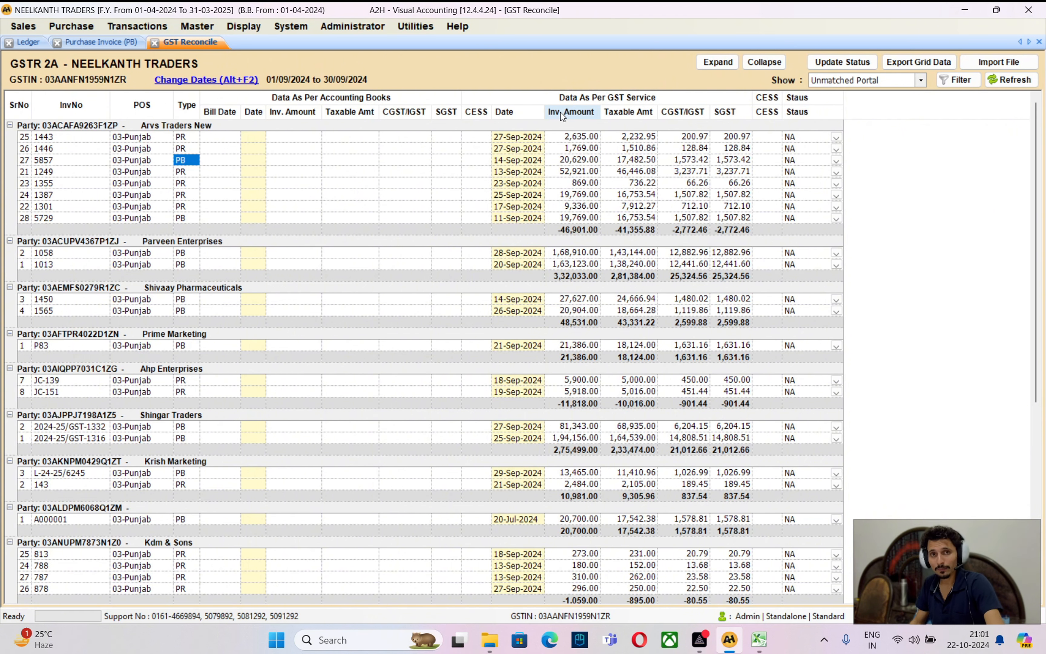
pyautogui.click(581, 137)
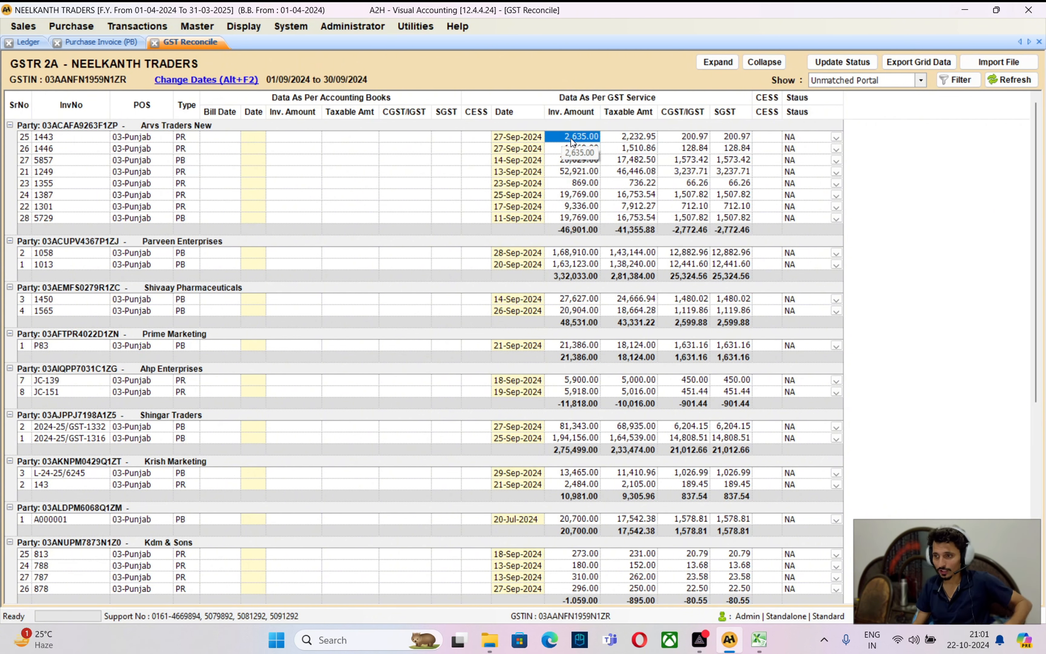
pyautogui.click(757, 645)
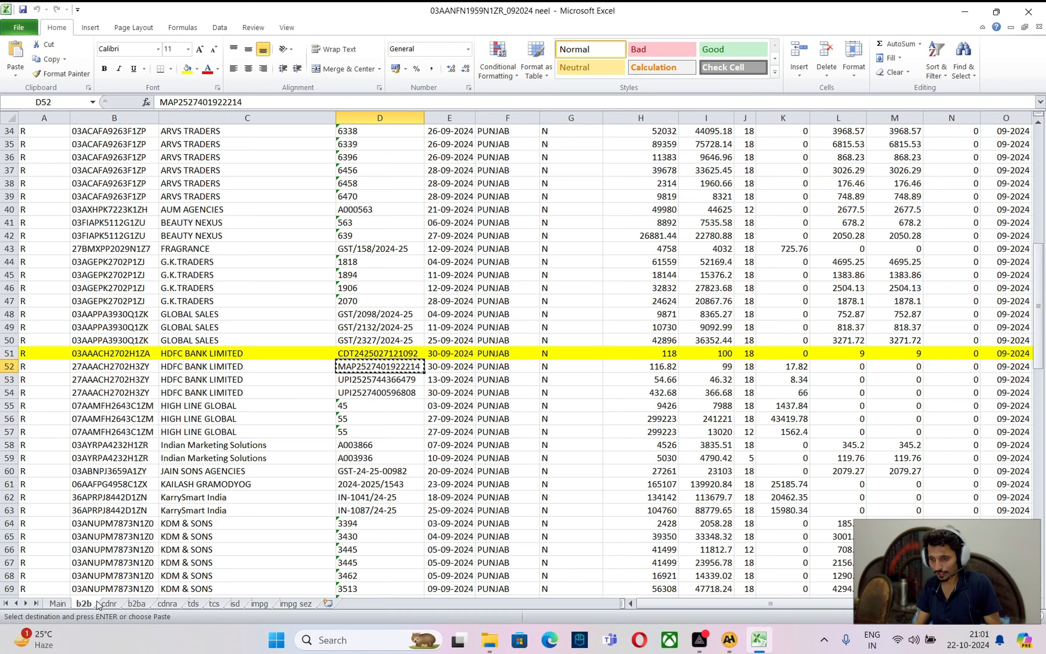
# On the cdnr sheet, check ARVS TRADERS credit notes 1443 (2635) and 1446, then return to A2H
pyautogui.click(109, 604)
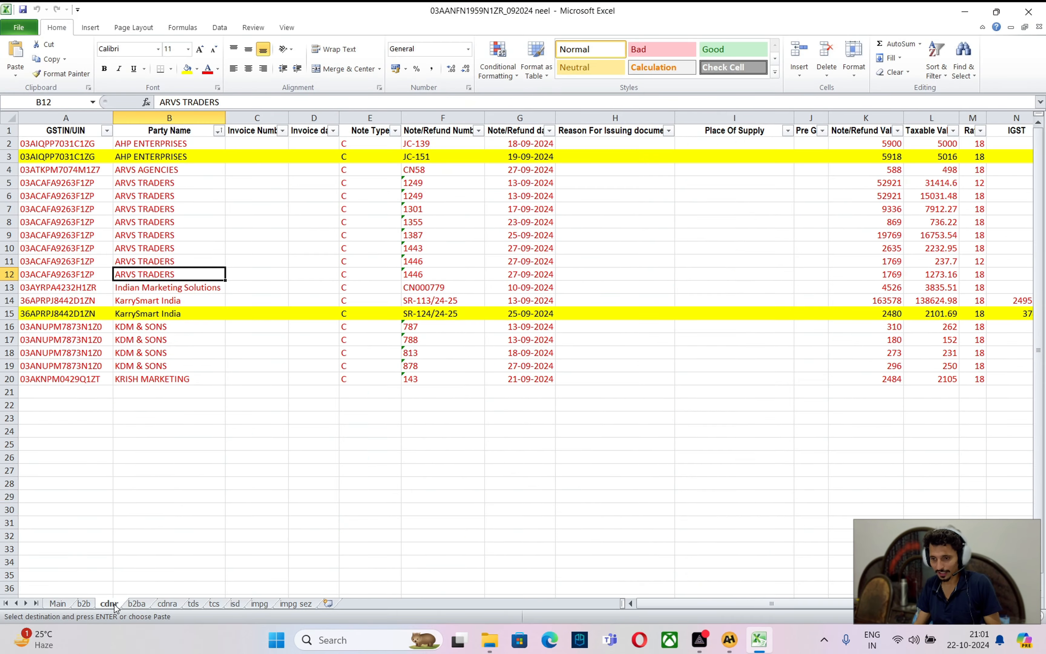
pyautogui.click(135, 171)
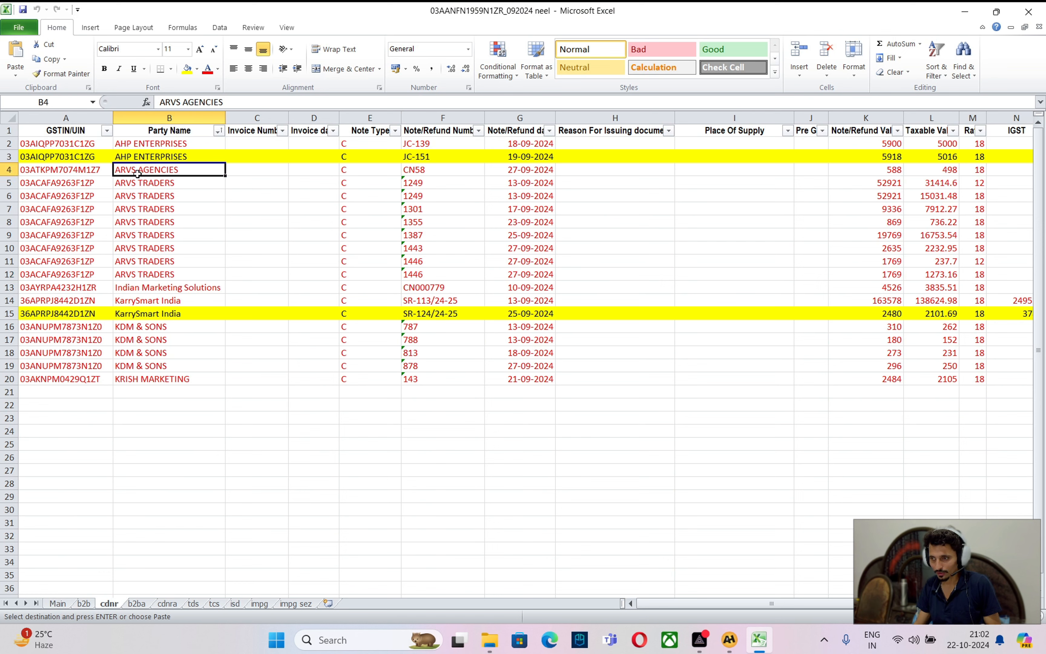
pyautogui.click(899, 249)
pyautogui.click(419, 262)
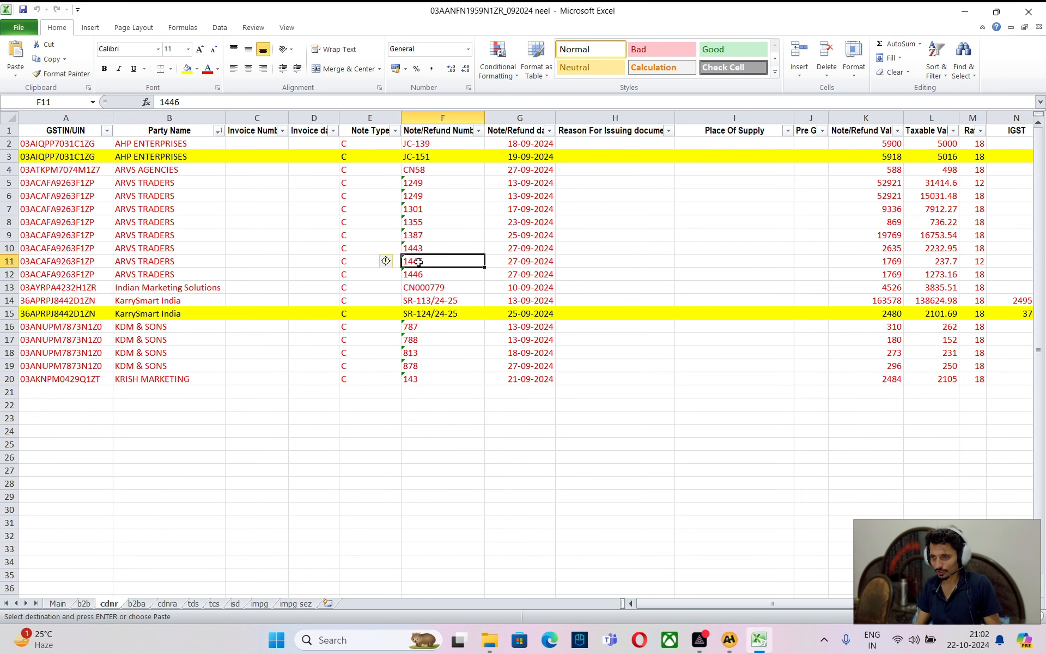
pyautogui.click(178, 259)
pyautogui.hotkey('alt', 'Tab')
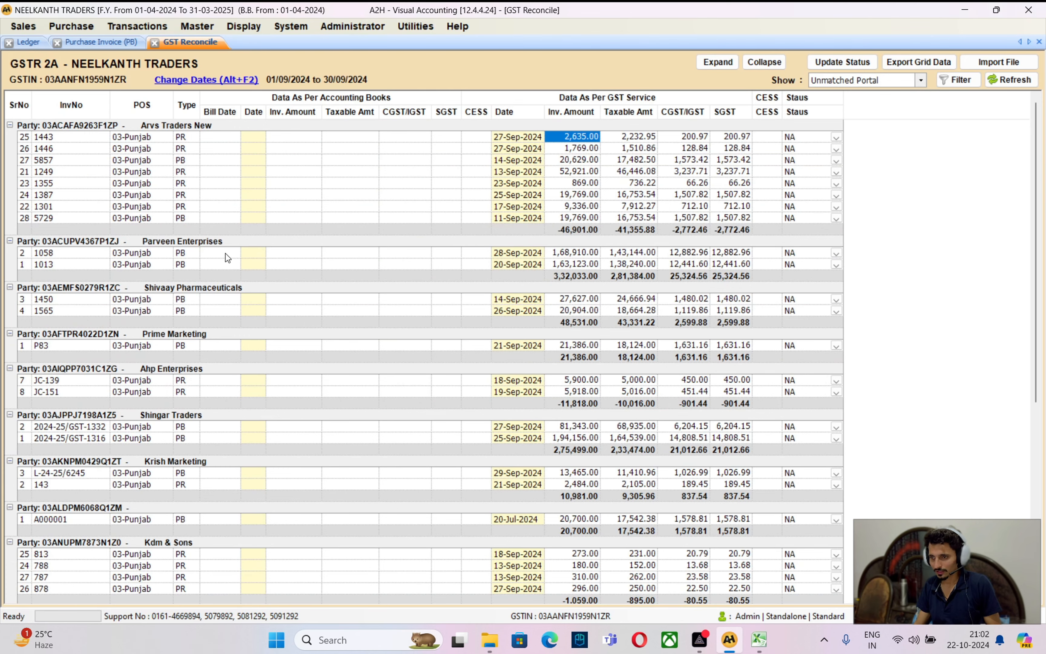
# Compare Arvs Traders portal invoices 1443 (2,635.00), 1446 and 5857, then go to the Excel b2b sheet
pyautogui.click(50, 140)
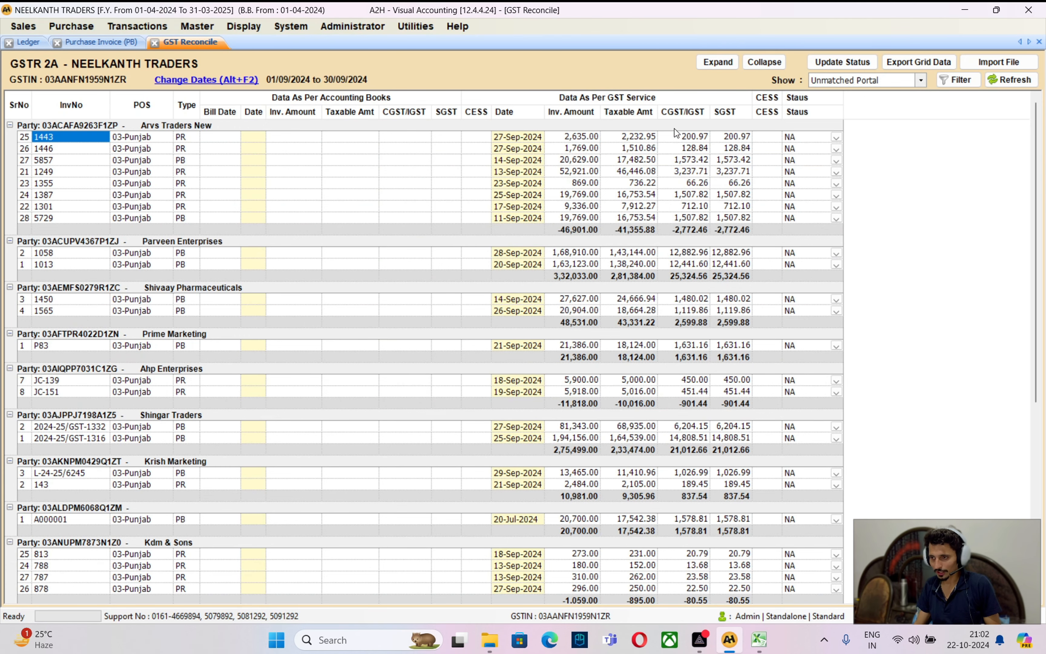
pyautogui.click(588, 137)
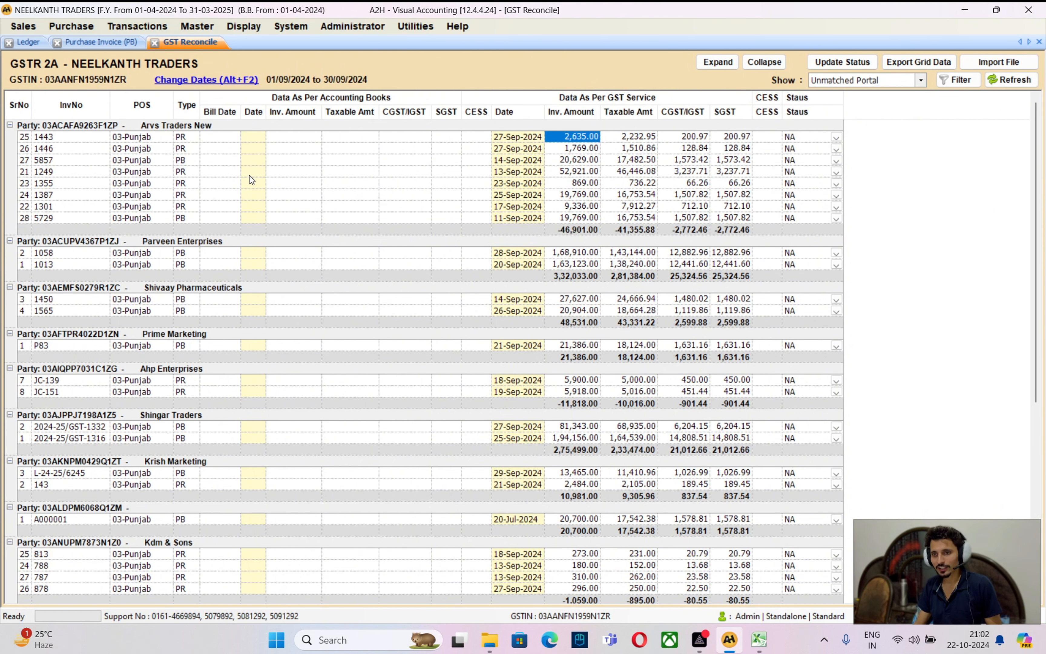
pyautogui.click(179, 162)
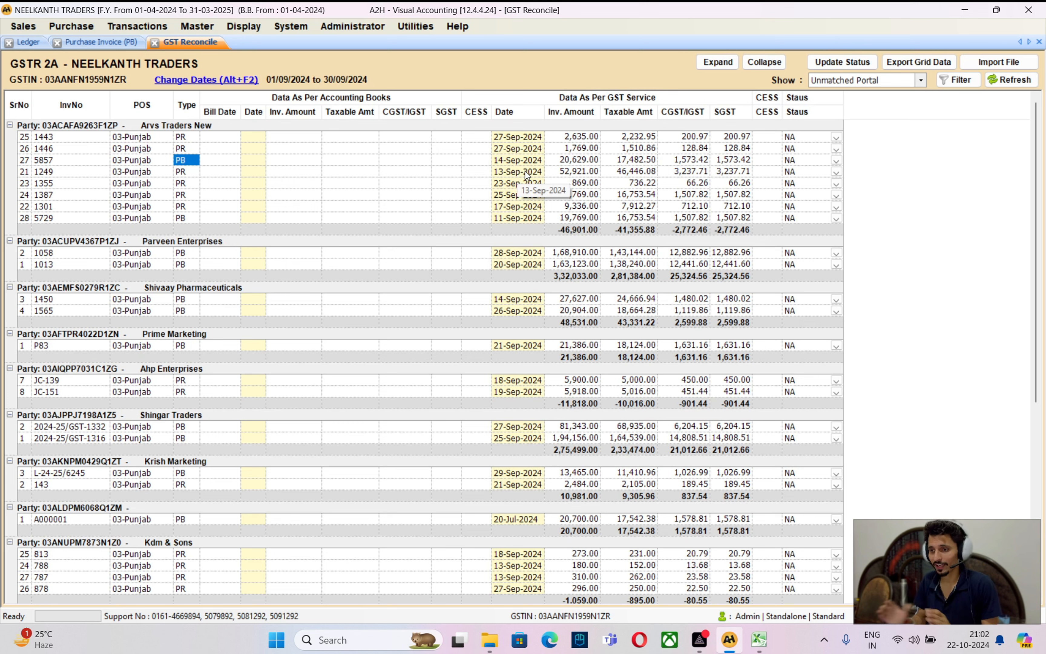
pyautogui.press('Up')
pyautogui.press('Up')
pyautogui.press('Down')
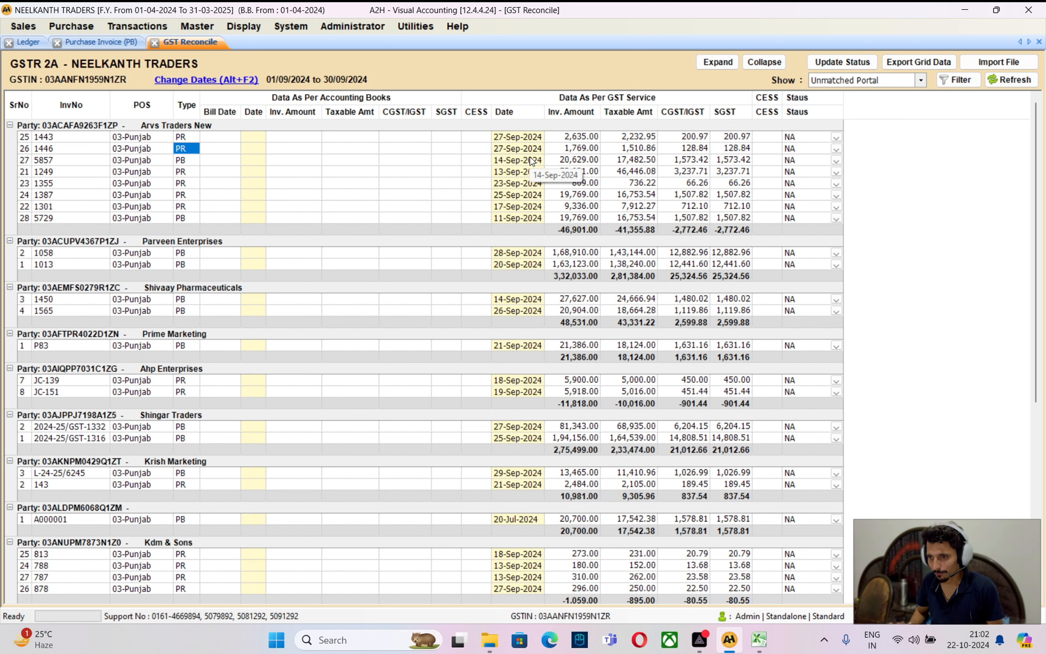
pyautogui.press('Down')
pyautogui.press('Left')
pyautogui.press('Left')
pyautogui.press('Left')
pyautogui.press('Right')
pyautogui.press('Right')
pyautogui.press('Right')
pyautogui.press('Right')
pyautogui.press('Right')
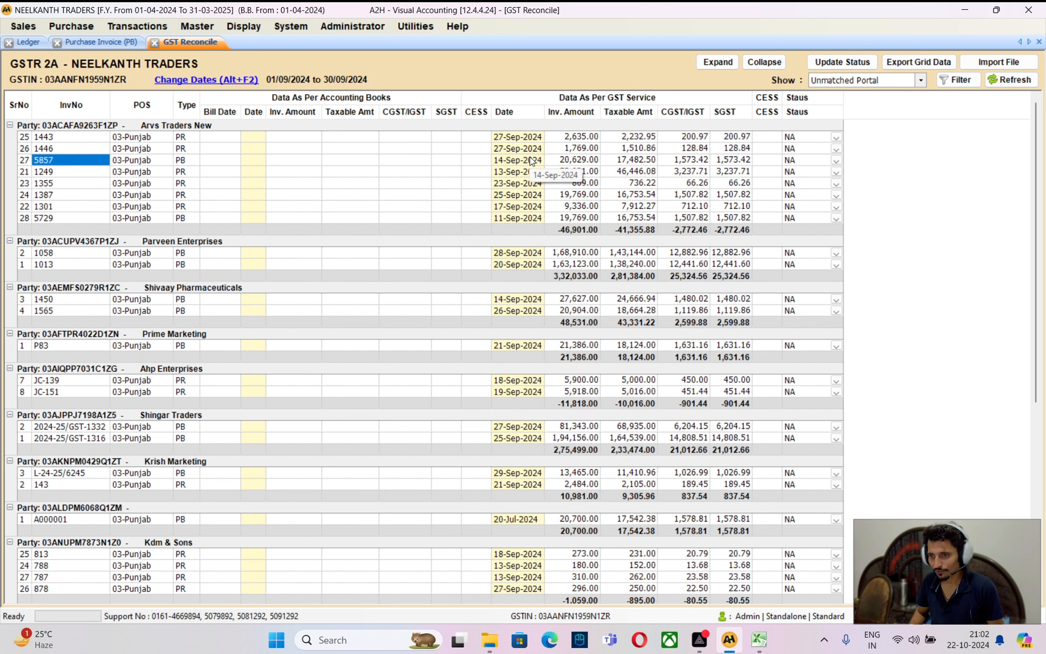
pyautogui.hotkey('alt', 'Tab')
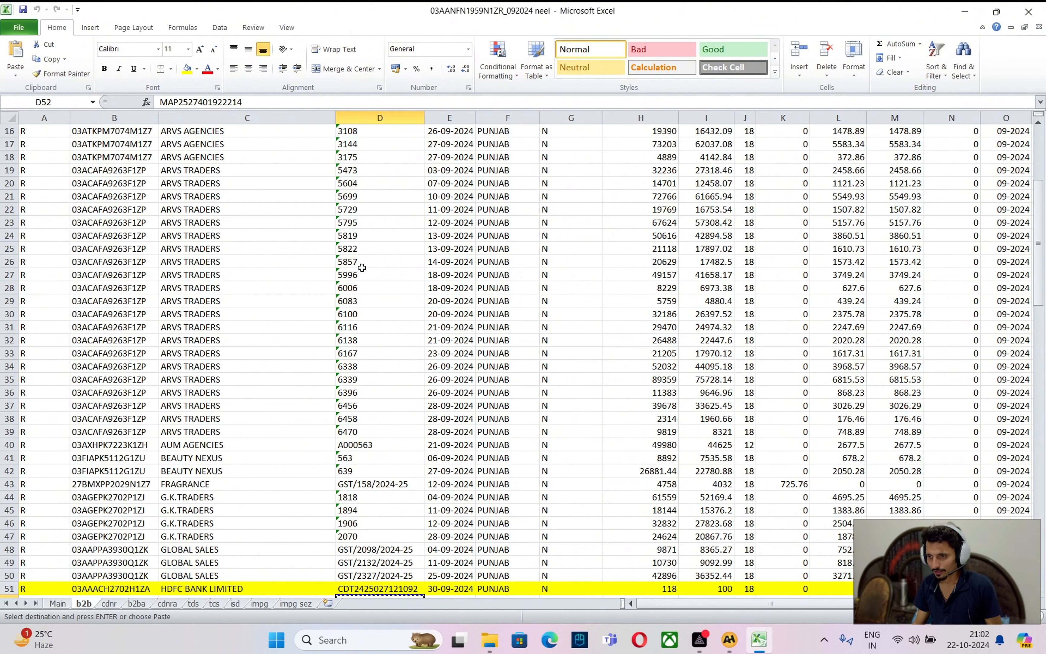
# Filter the b2b sheet's Party Name column to ARVS TRADERS only
pyautogui.scroll(3, 352, 253)
pyautogui.scroll(2, 372, 263)
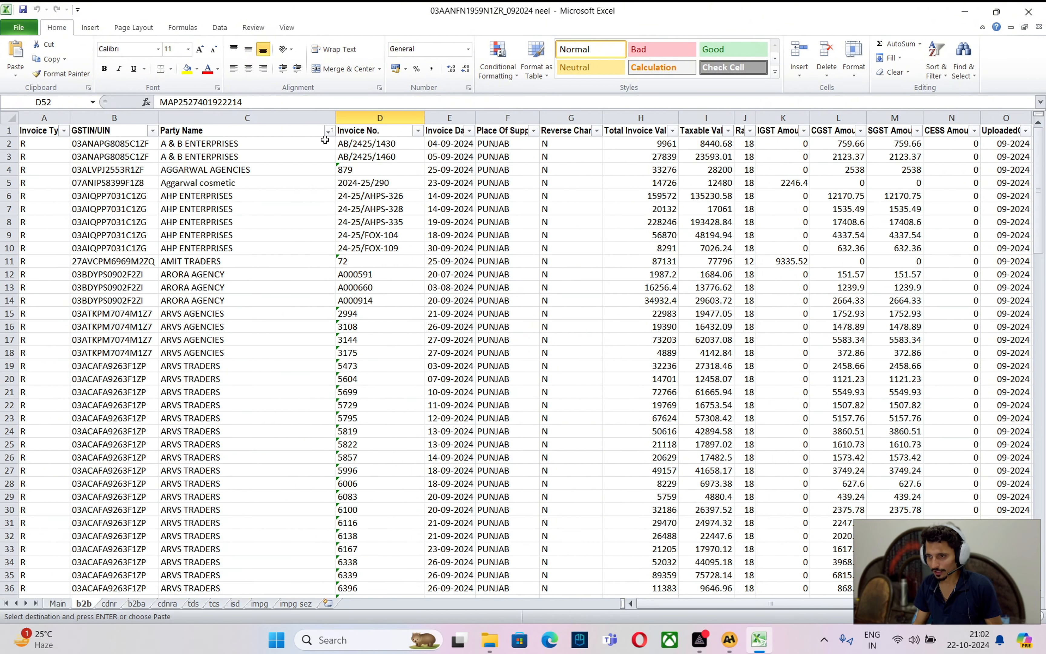
pyautogui.click(328, 130)
pyautogui.click(223, 256)
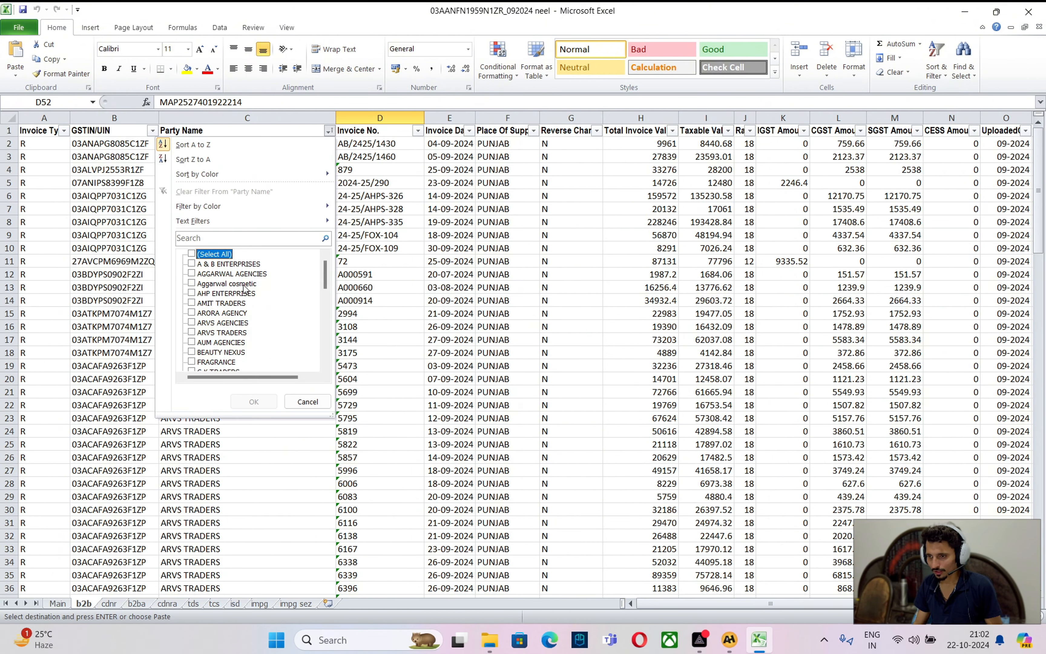
pyautogui.click(220, 333)
pyautogui.click(254, 402)
# Confirm invoice 5857's 20,629.00 amount in A2H, then colour its Excel row red
pyautogui.hotkey('alt', 'Tab')
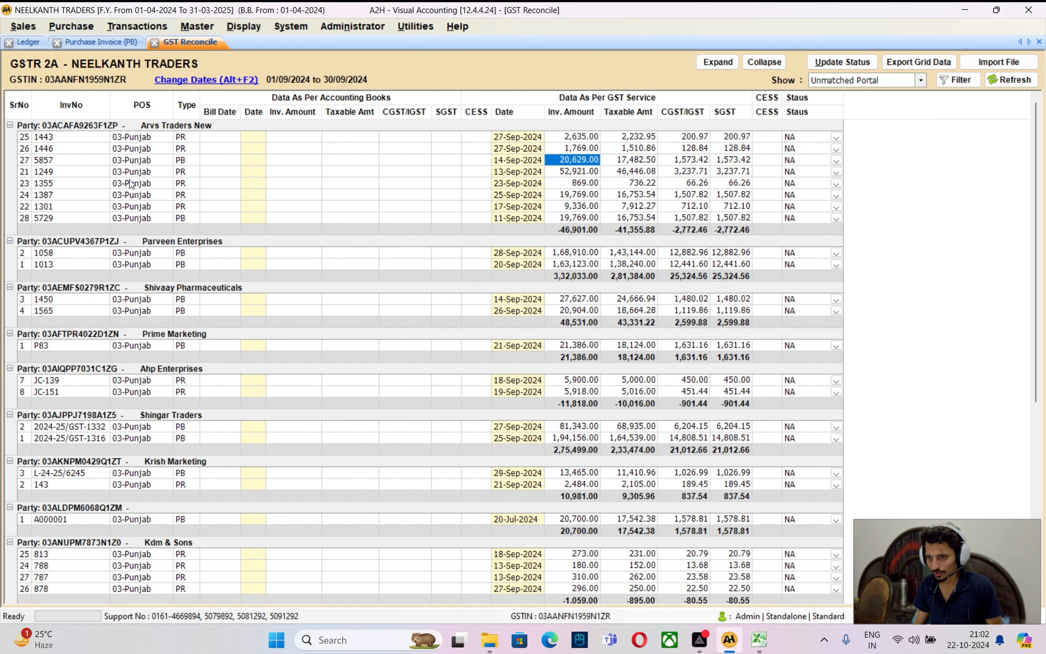
pyautogui.click(69, 161)
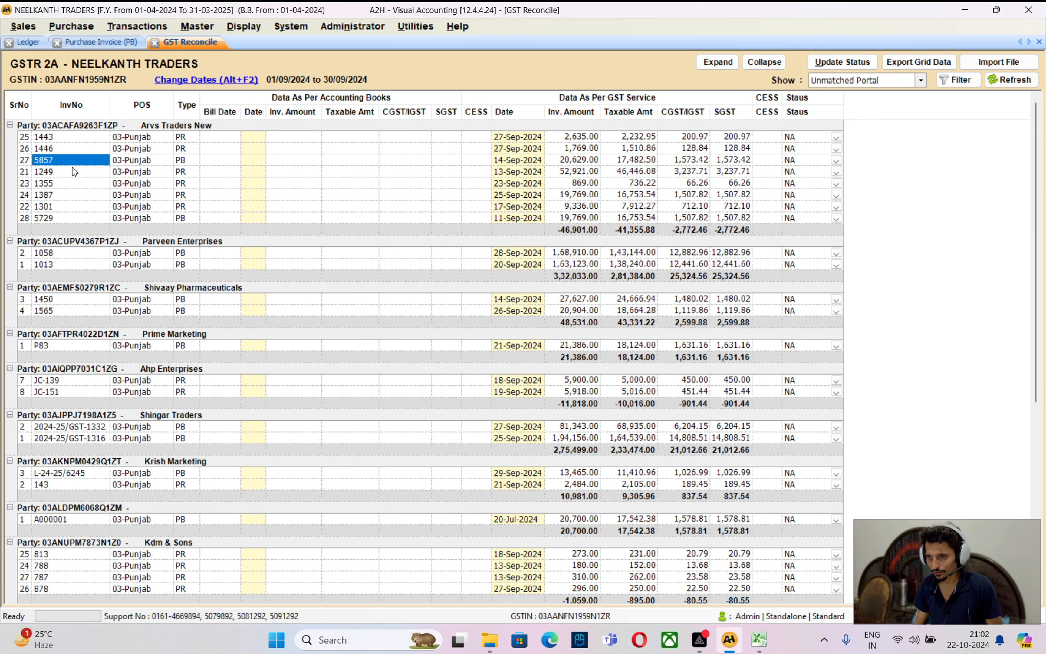
pyautogui.click(580, 160)
pyautogui.hotkey('alt', 'Tab')
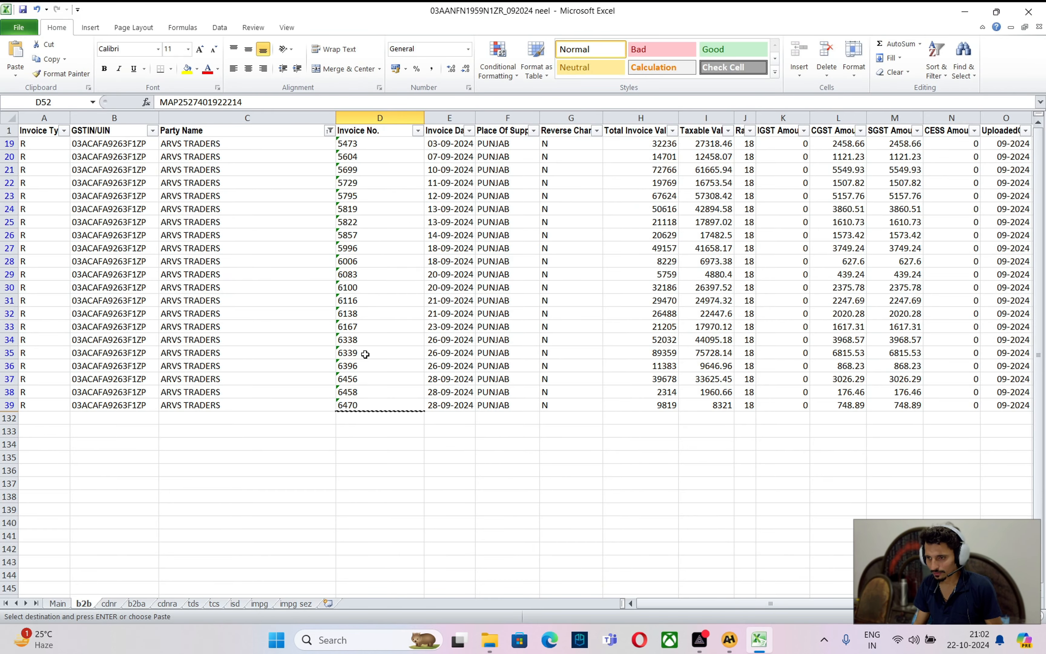
pyautogui.click(359, 394)
pyautogui.click(360, 300)
pyautogui.click(367, 234)
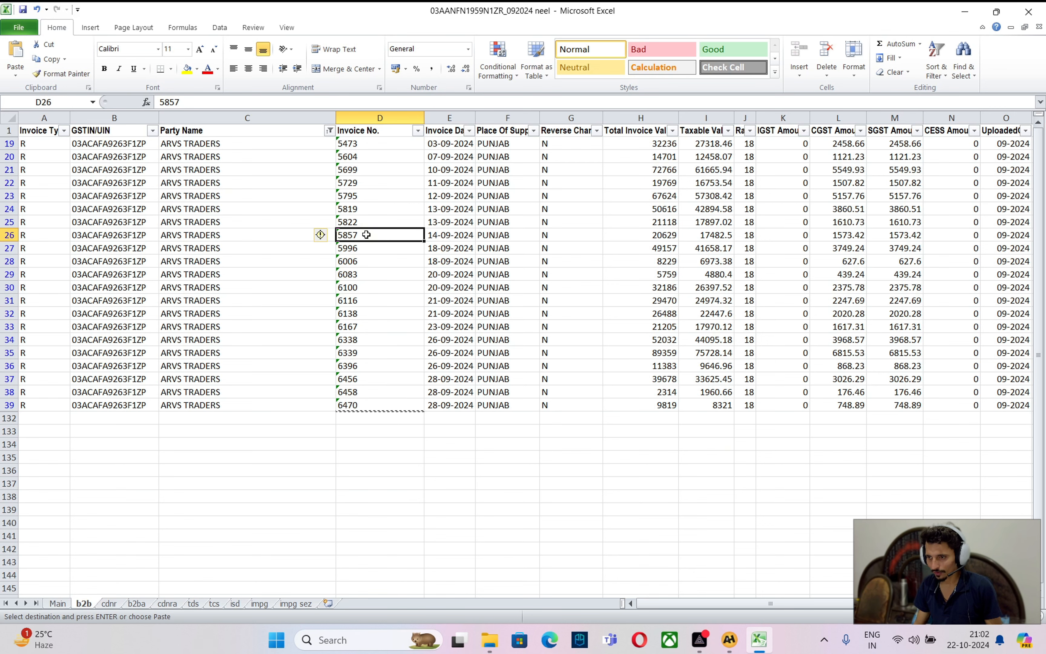
pyautogui.click(9, 235)
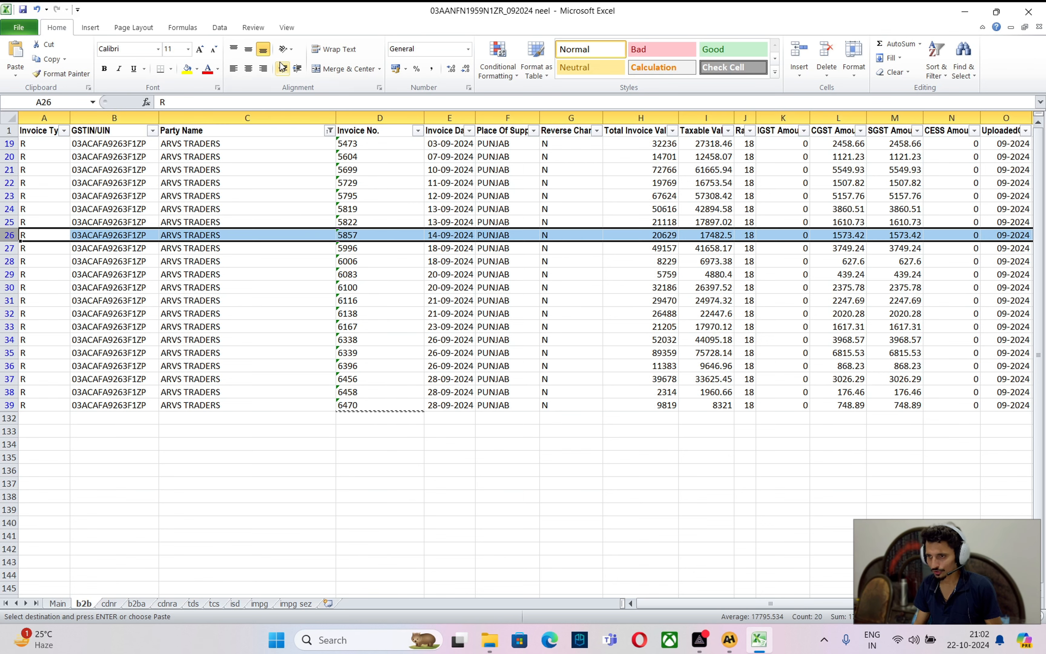
pyautogui.click(208, 70)
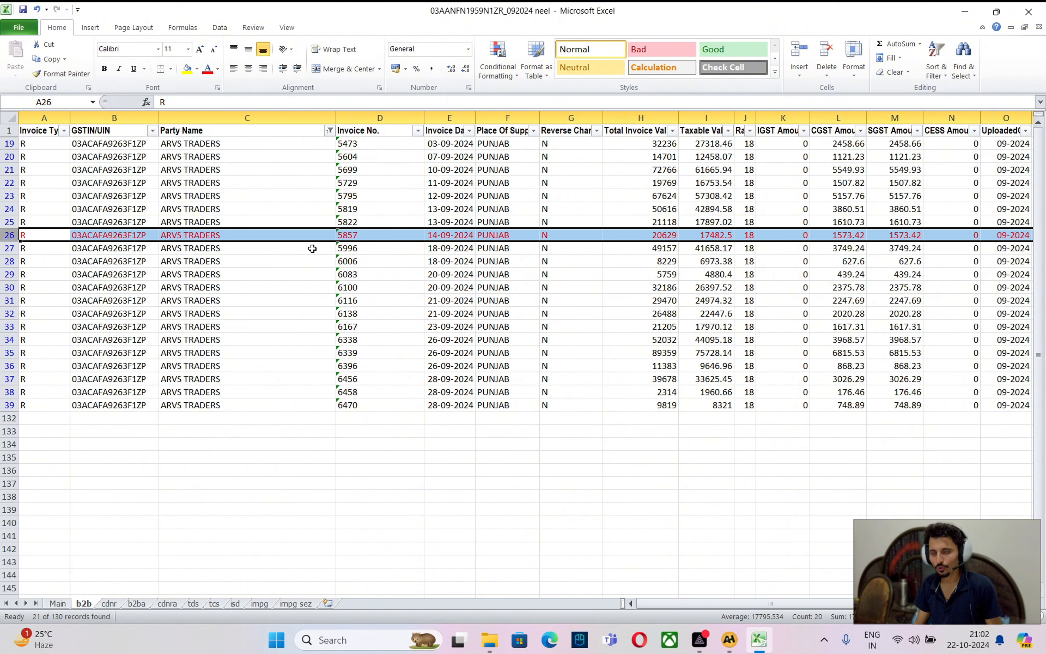
# Step to Arvs Traders invoice 5729 in GST Reconcile, then return to Excel
pyautogui.hotkey('alt', 'Tab')
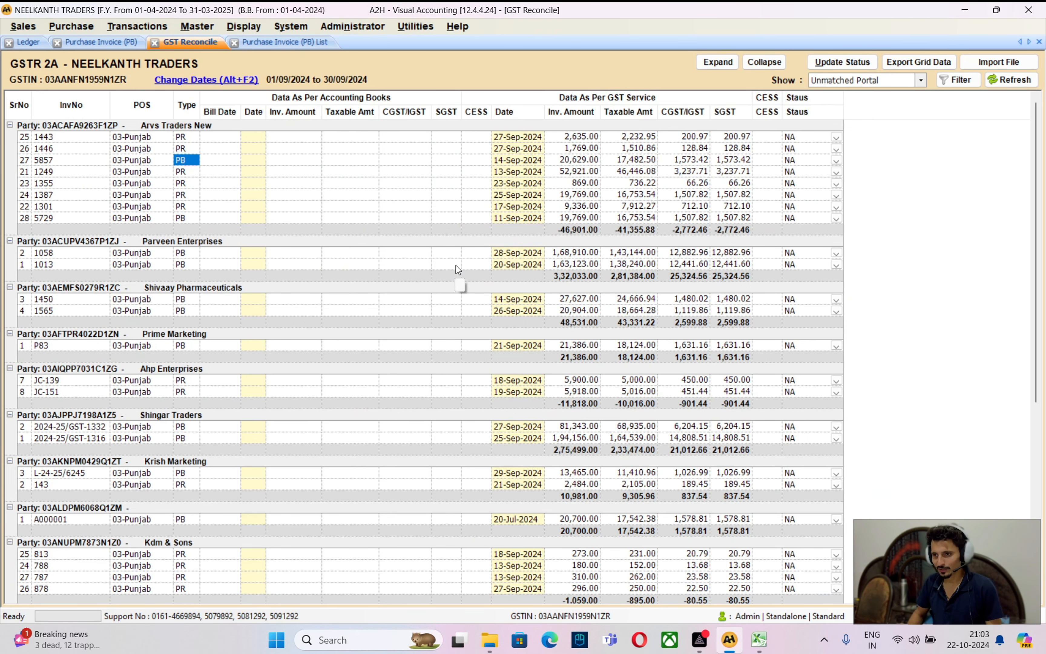
pyautogui.press('Down')
pyautogui.press('Down')
pyautogui.press('Down')
pyautogui.press('Down')
pyautogui.press('Down')
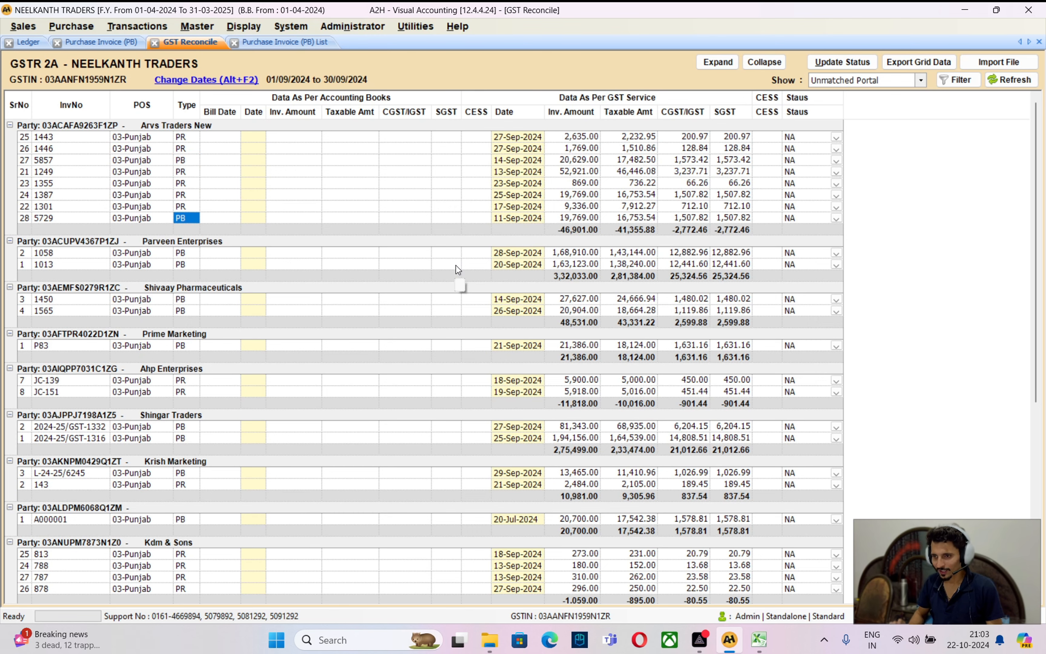
pyautogui.press('Left')
pyautogui.press('Left')
pyautogui.hotkey('alt', 'Tab')
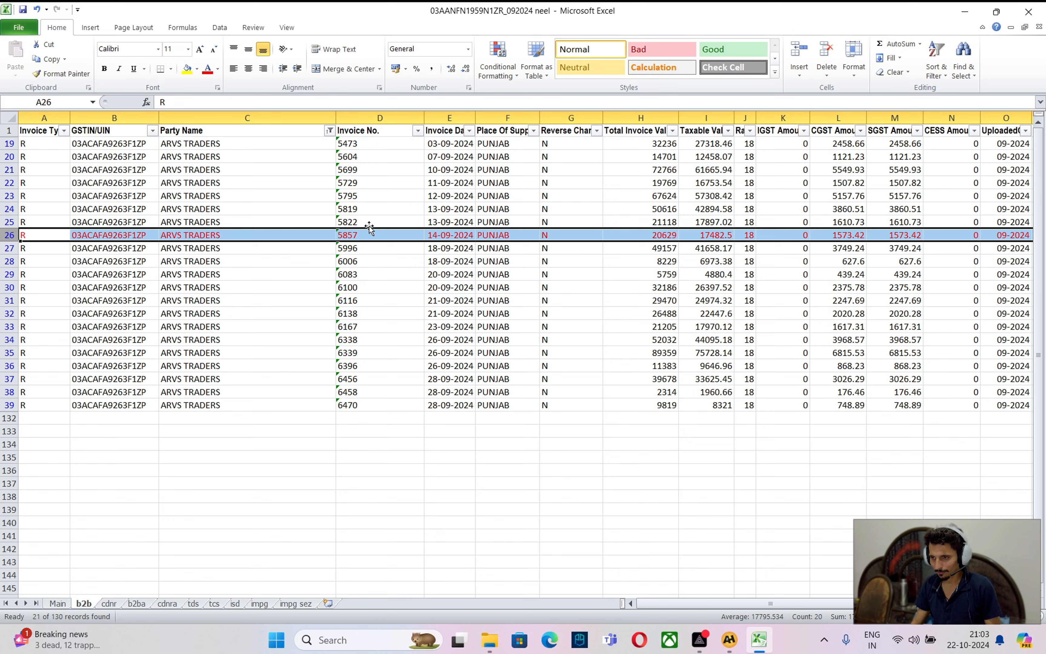
# Colour ARVS TRADERS invoice 5729's row red on the b2b sheet
pyautogui.click(354, 183)
pyautogui.click(10, 183)
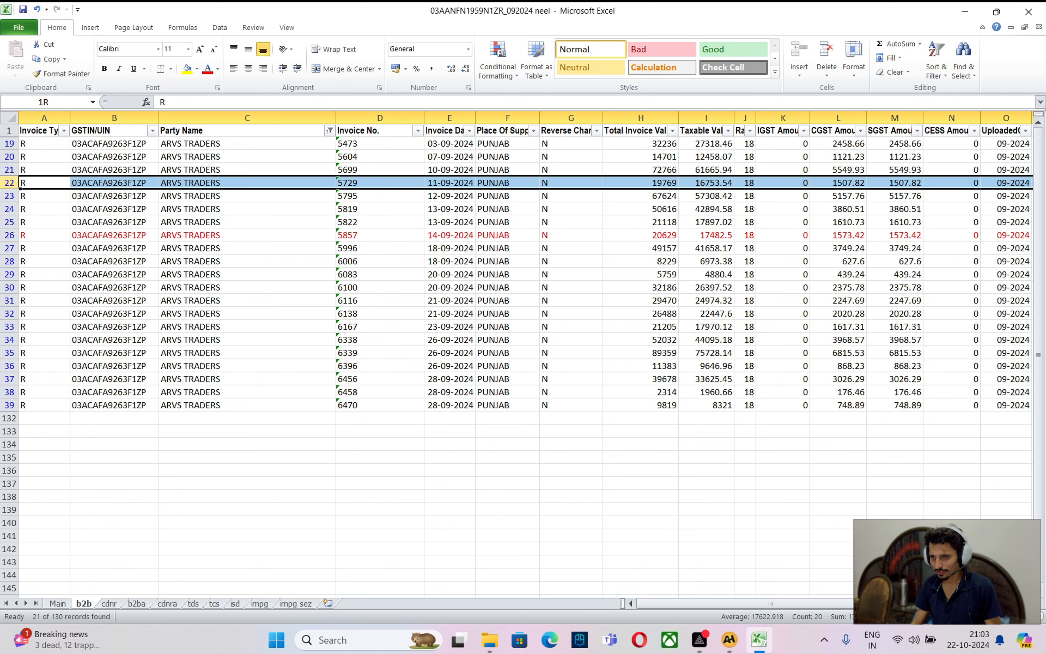
pyautogui.click(209, 72)
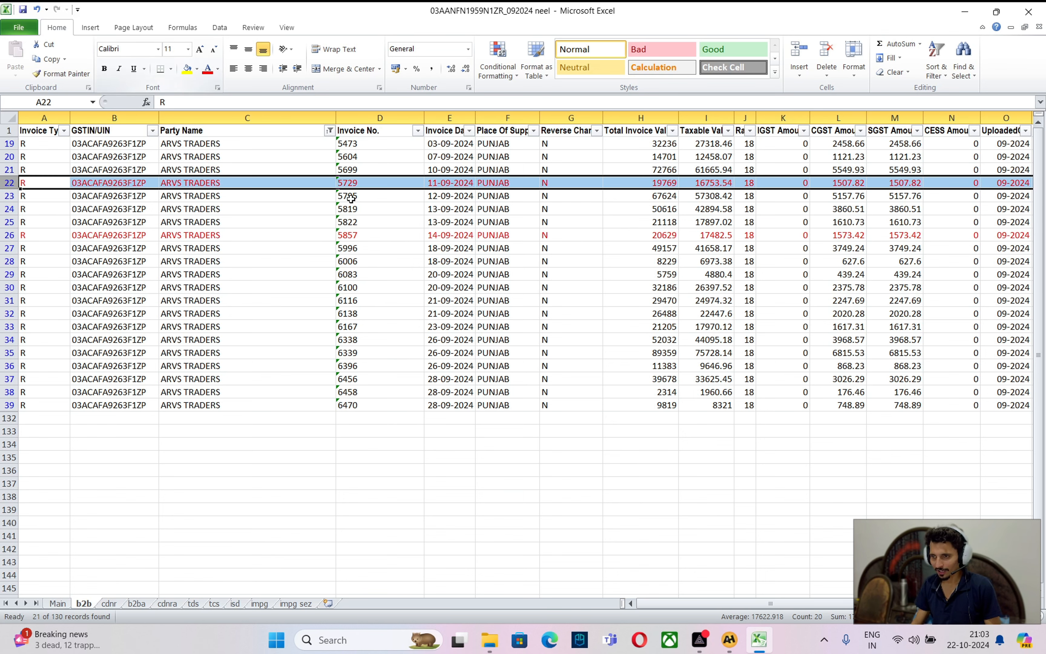
# Filter Party Name to PARVEEN ENTERPRISES and colour its rows 109-110 red
pyautogui.click(329, 131)
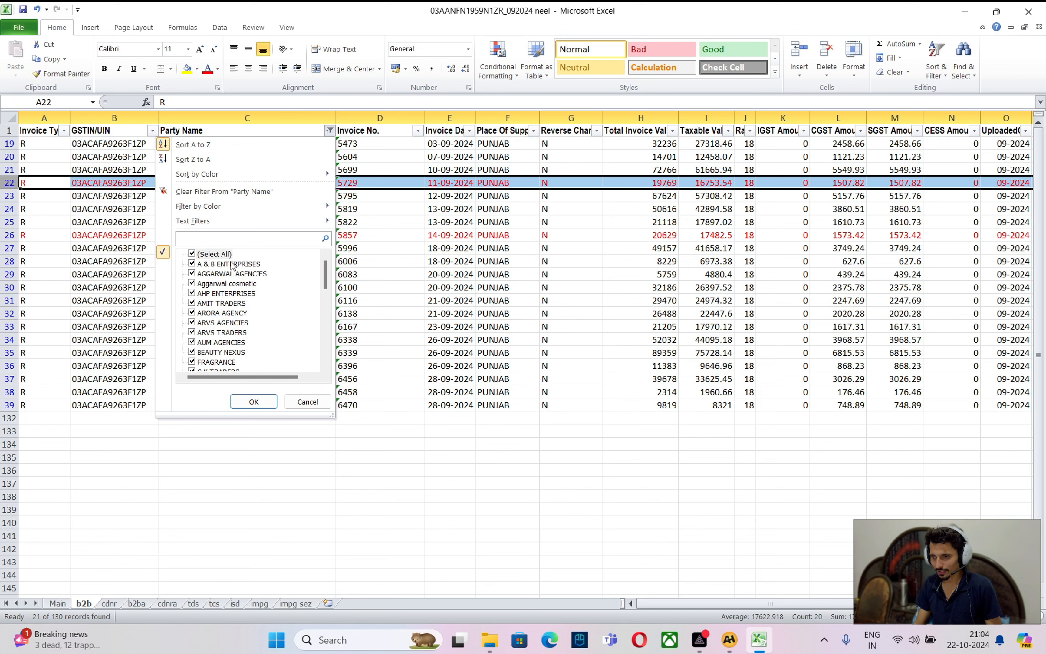
pyautogui.click(216, 255)
pyautogui.scroll(-6, 256, 311)
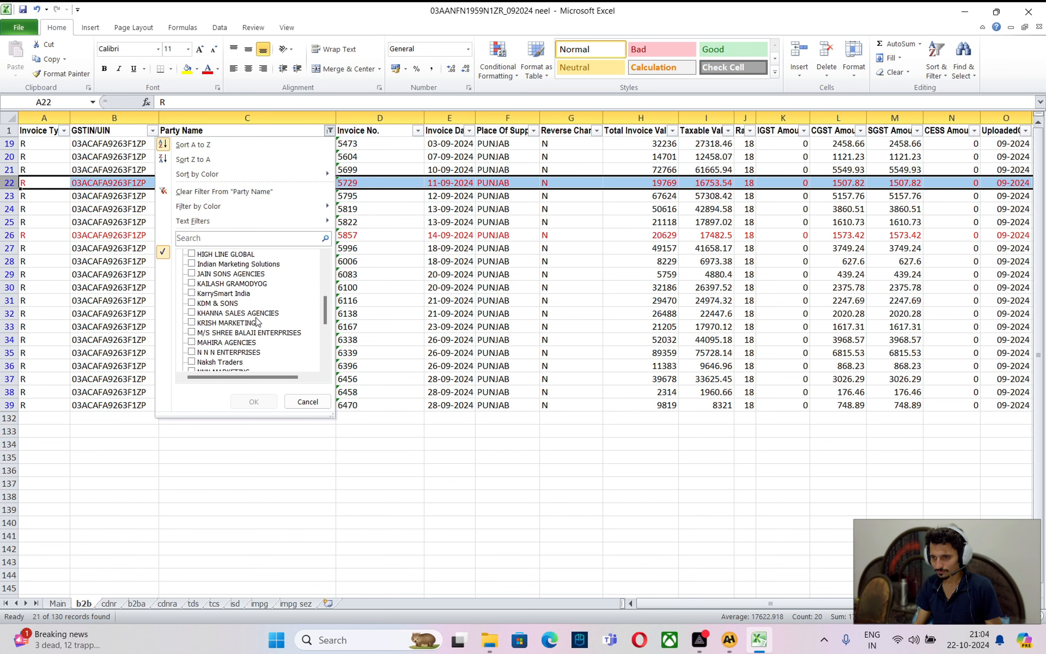
pyautogui.scroll(-2, 258, 328)
pyautogui.click(256, 324)
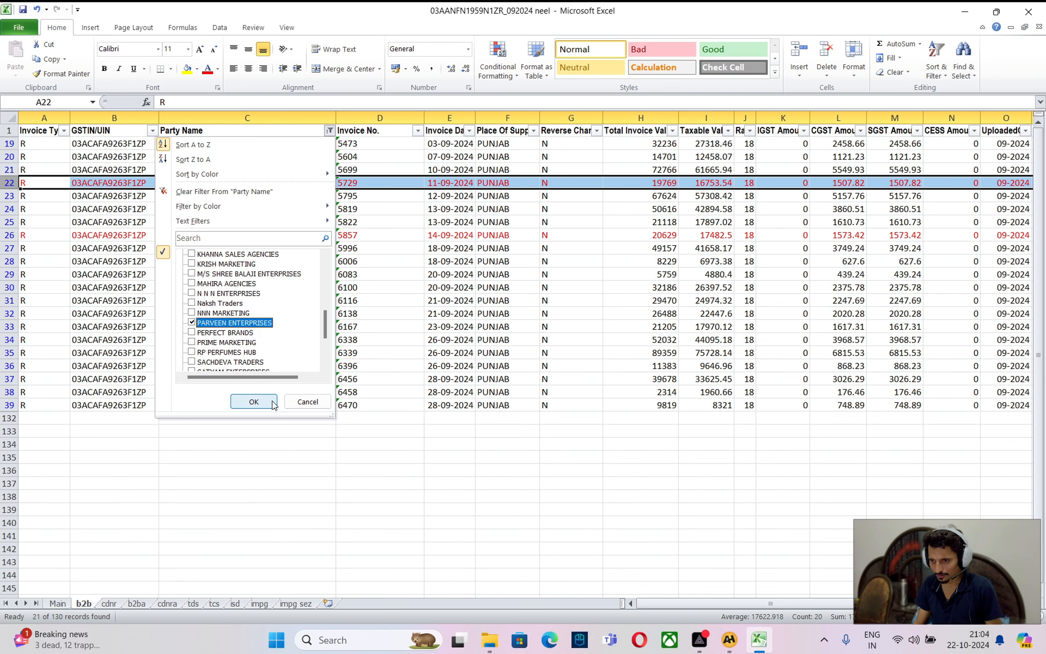
pyautogui.click(254, 402)
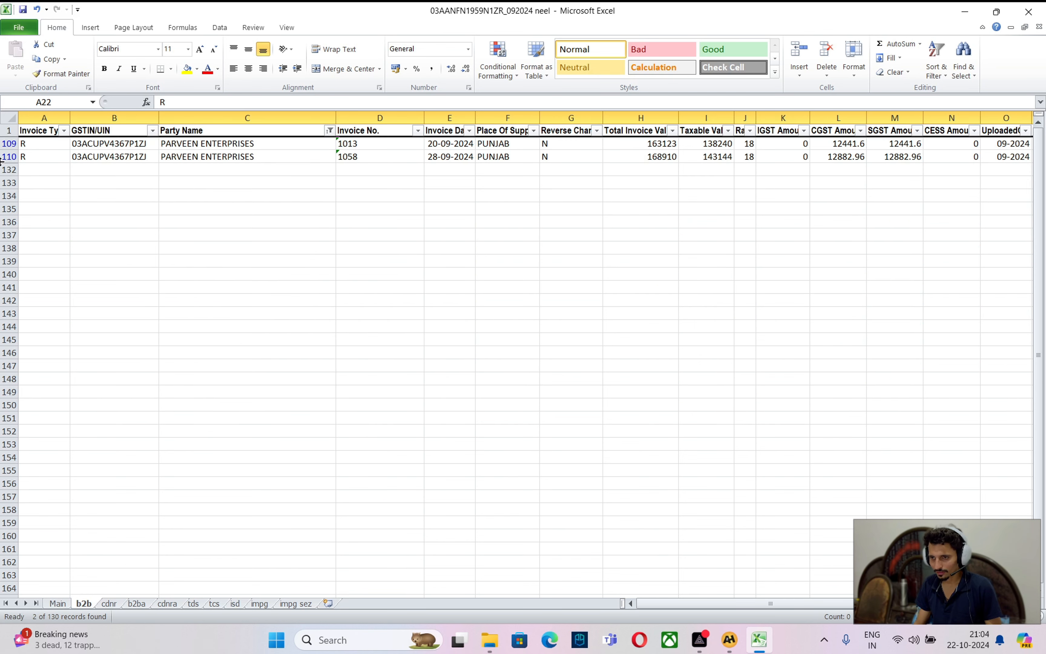
pyautogui.moveTo(9, 143); pyautogui.dragTo(9, 157)
pyautogui.click(207, 69)
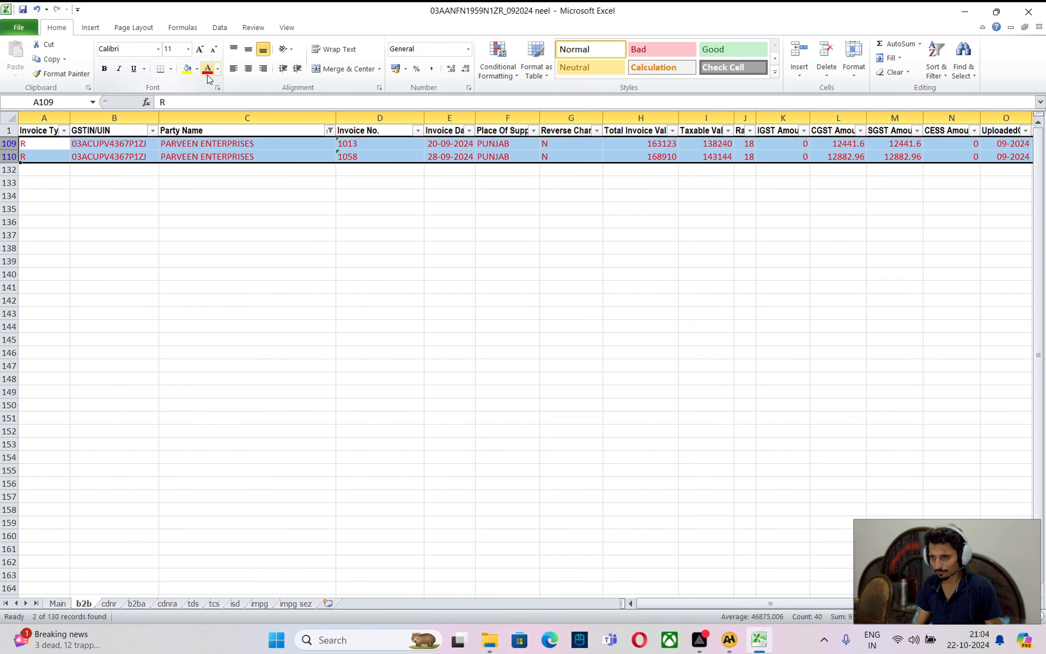
pyautogui.hotkey('alt', 'Tab')
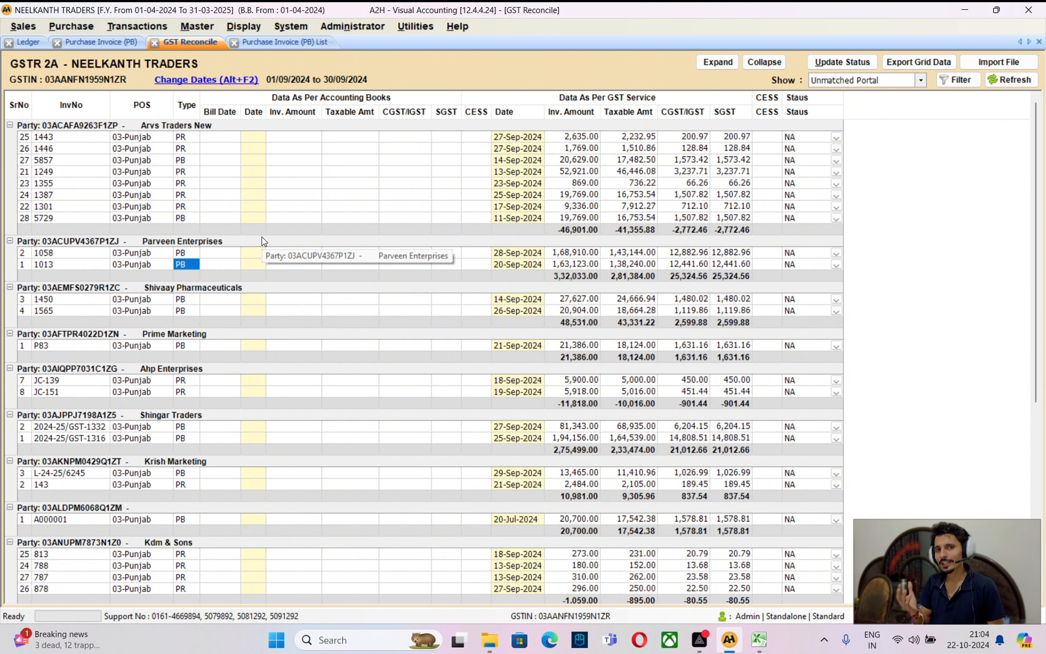
# Check Shivaay Pharmaceuticals invoices 1450 (27,627.00) and 1565 (20,904.00), then open Excel's Party Name filter
pyautogui.hotkey('alt', 'Tab')
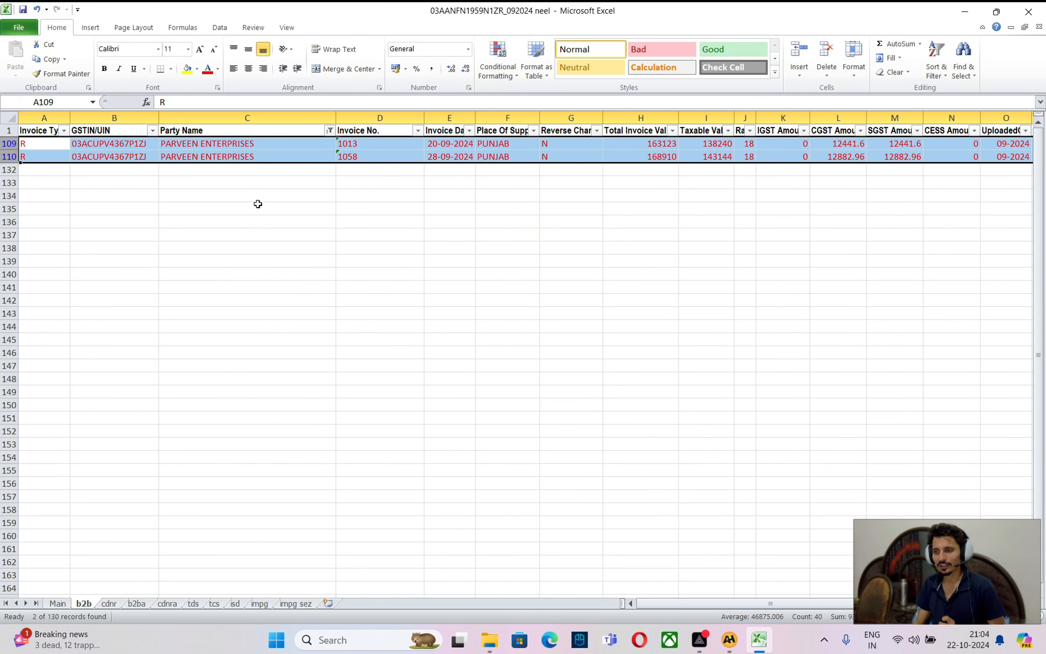
pyautogui.hotkey('alt', 'Tab')
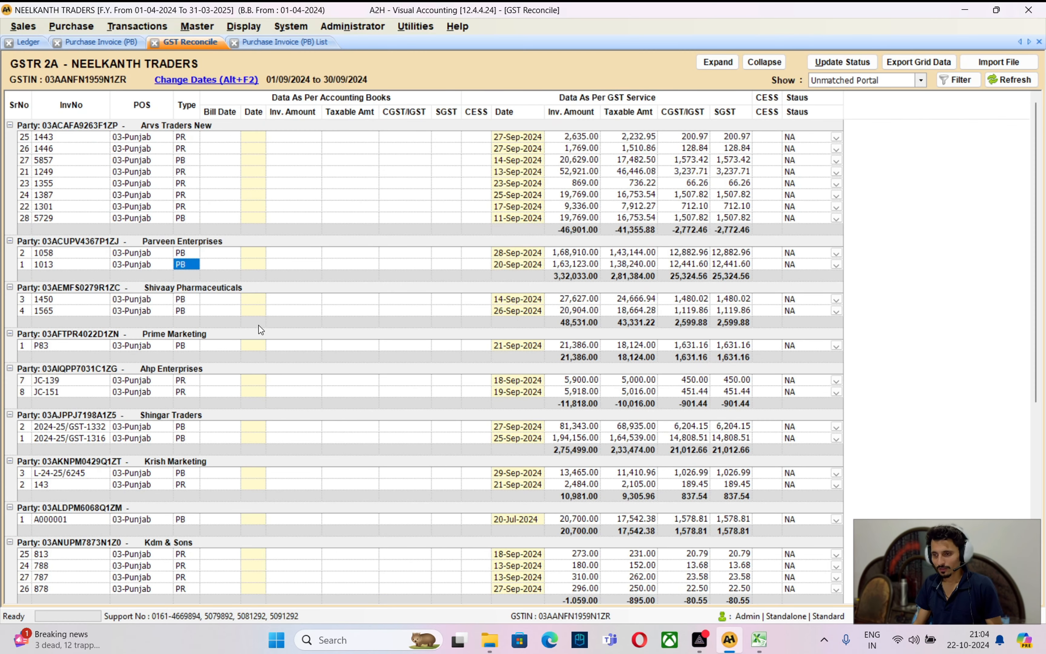
pyautogui.click(186, 300)
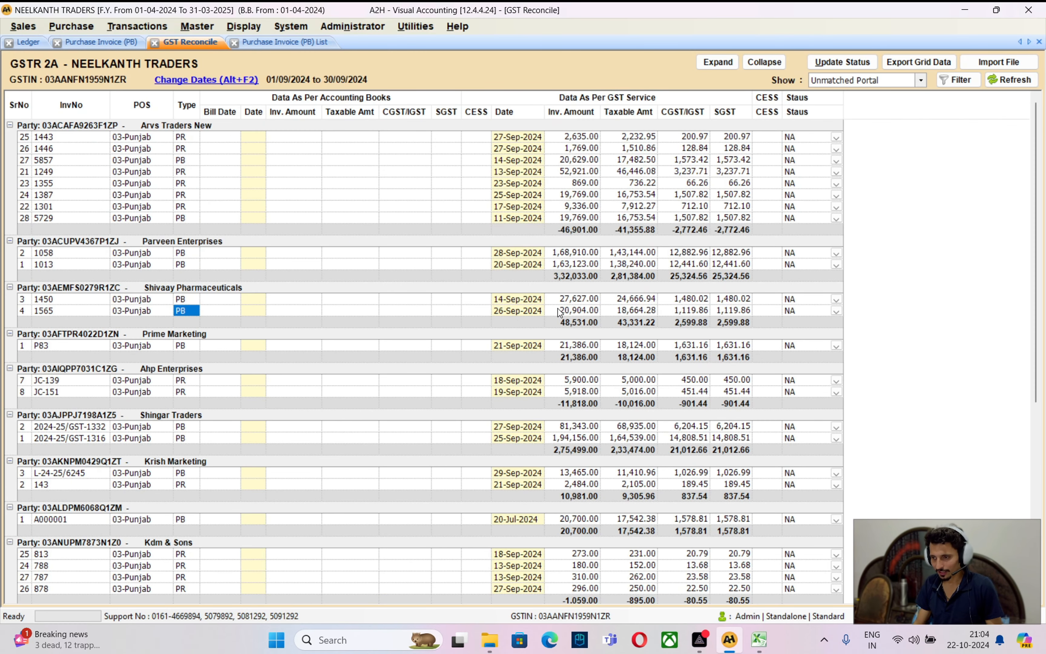
pyautogui.click(578, 300)
pyautogui.press('Down')
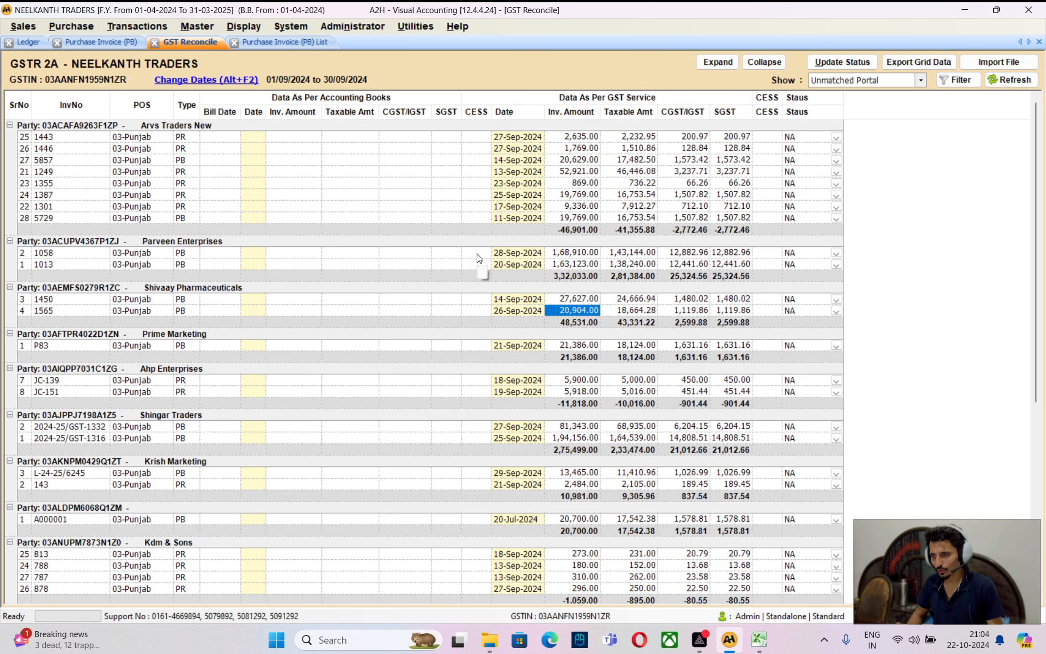
pyautogui.press('Up')
pyautogui.press('Left')
pyautogui.press('Left')
pyautogui.press('Left')
pyautogui.press('Left')
pyautogui.press('Left')
pyautogui.press('Left')
pyautogui.press('Left')
pyautogui.press('Left')
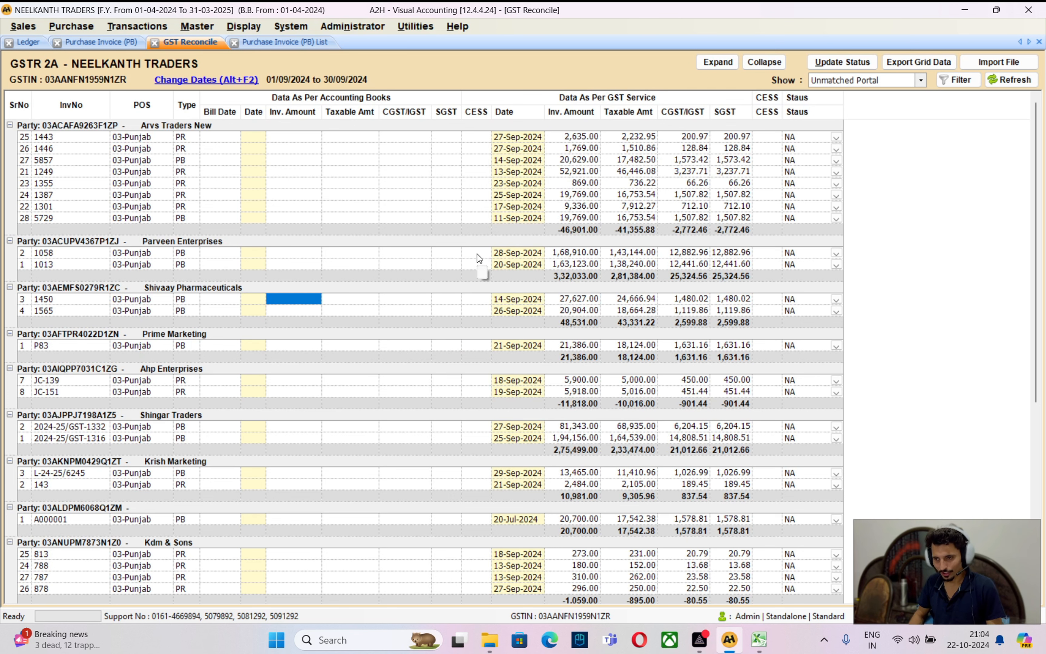
pyautogui.press('Left')
pyautogui.press('Left')
pyautogui.press('Left')
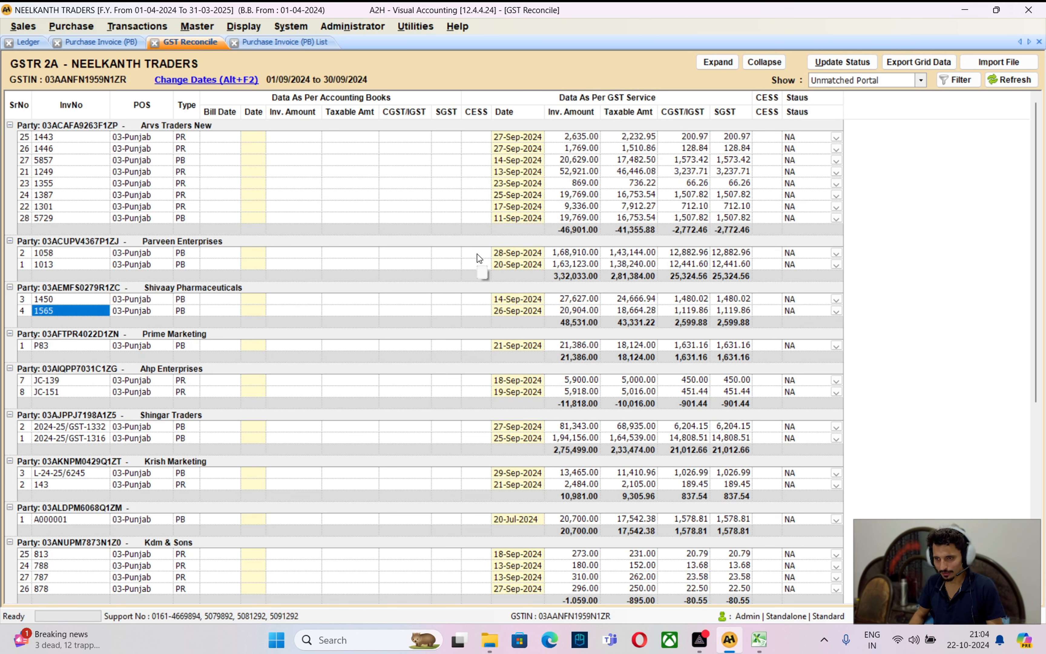
pyautogui.hotkey('alt', 'Tab')
pyautogui.click(330, 131)
# Filter Party Name to SHIVAAY PHARMACEUTICALS and colour its rows 124-125 red
pyautogui.click(213, 256)
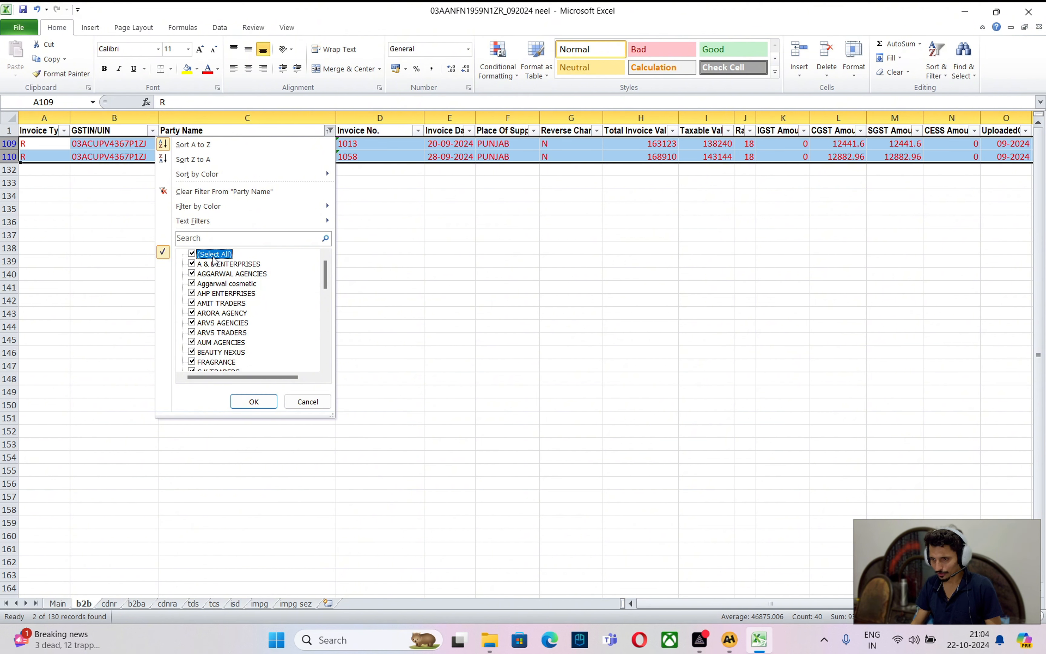
pyautogui.click(213, 256)
pyautogui.scroll(-2, 236, 335)
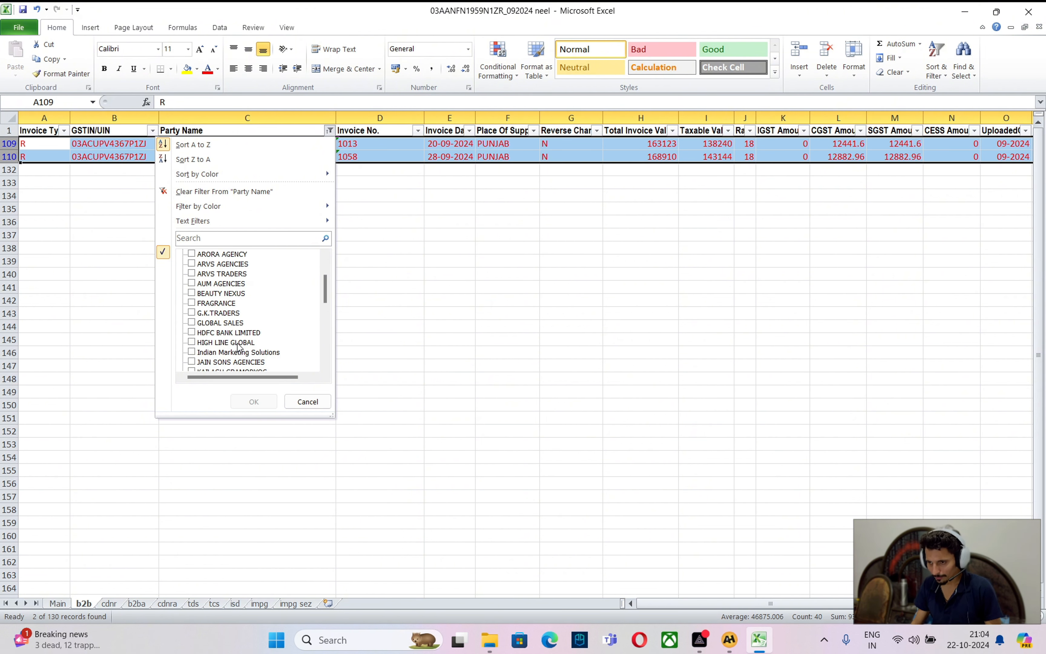
pyautogui.scroll(-3, 237, 342)
pyautogui.scroll(-1, 237, 346)
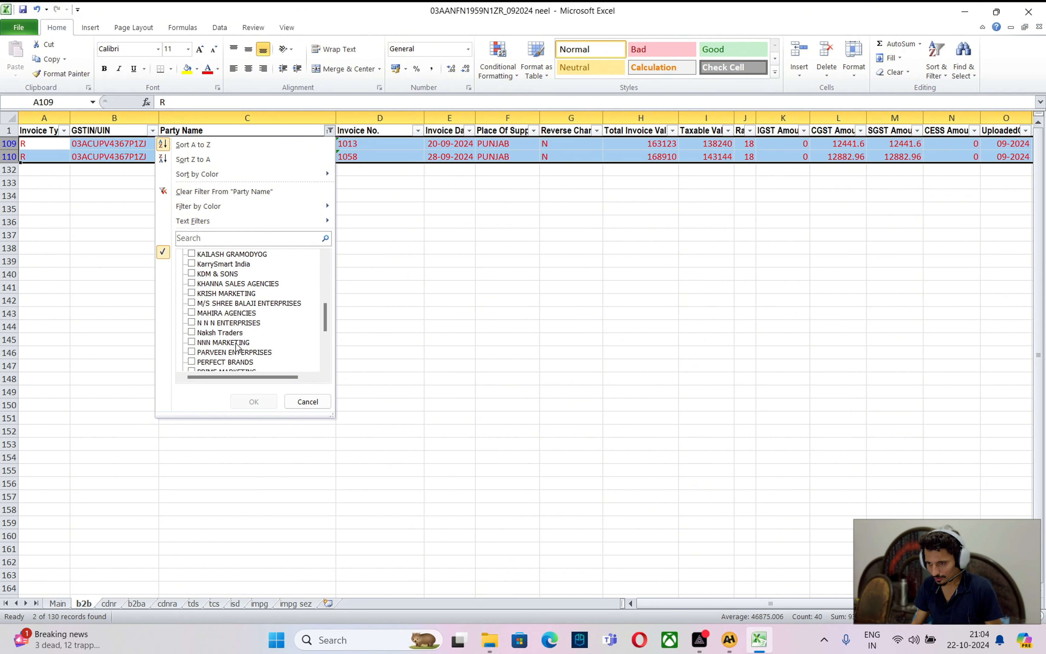
pyautogui.scroll(-1, 248, 346)
pyautogui.scroll(-1, 247, 352)
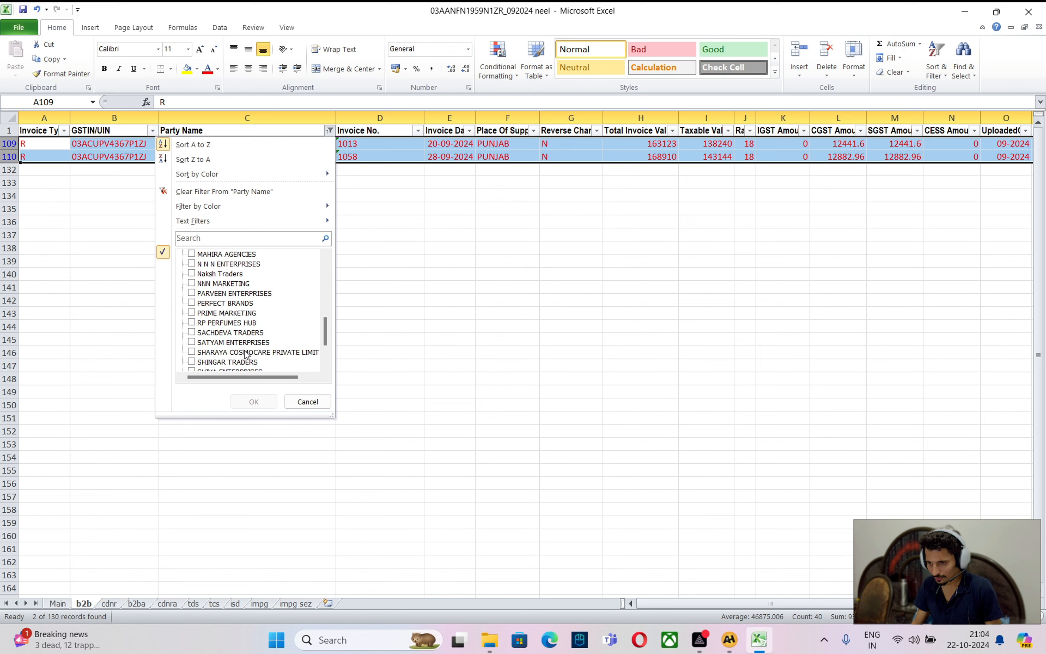
pyautogui.scroll(-2, 246, 356)
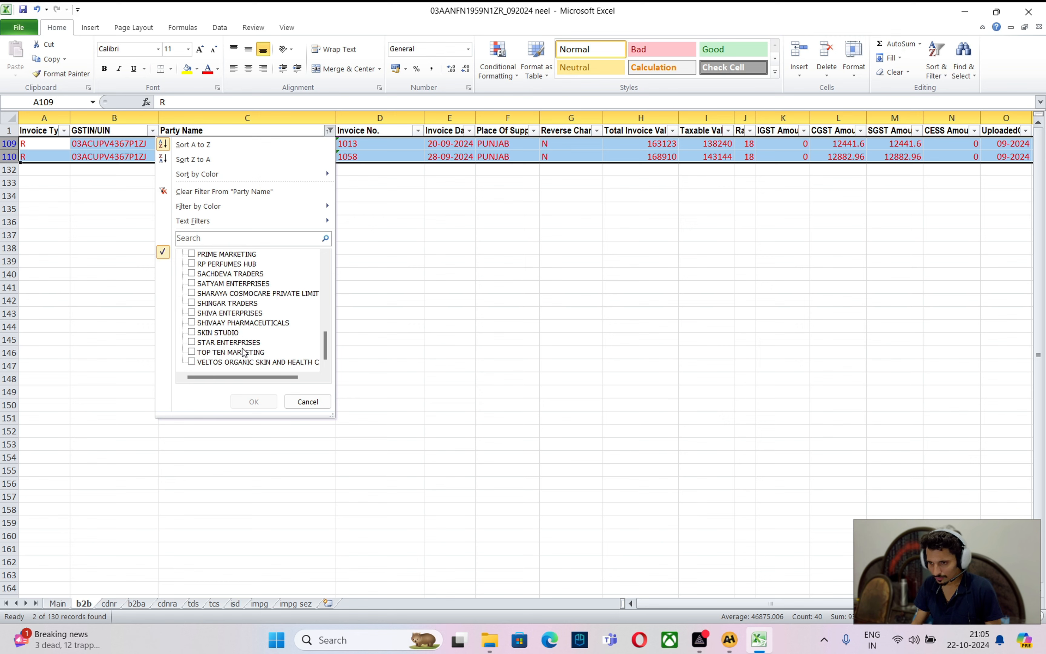
pyautogui.click(255, 323)
pyautogui.click(254, 401)
pyautogui.moveTo(9, 143); pyautogui.dragTo(9, 156)
pyautogui.click(208, 70)
# Locate Prime Marketing's invoice P83 in A2H, then filter Excel to PRIME MARKETING via 'prim' and select row 113
pyautogui.hotkey('alt', 'Tab')
pyautogui.click(186, 348)
pyautogui.hotkey('alt', 'Tab')
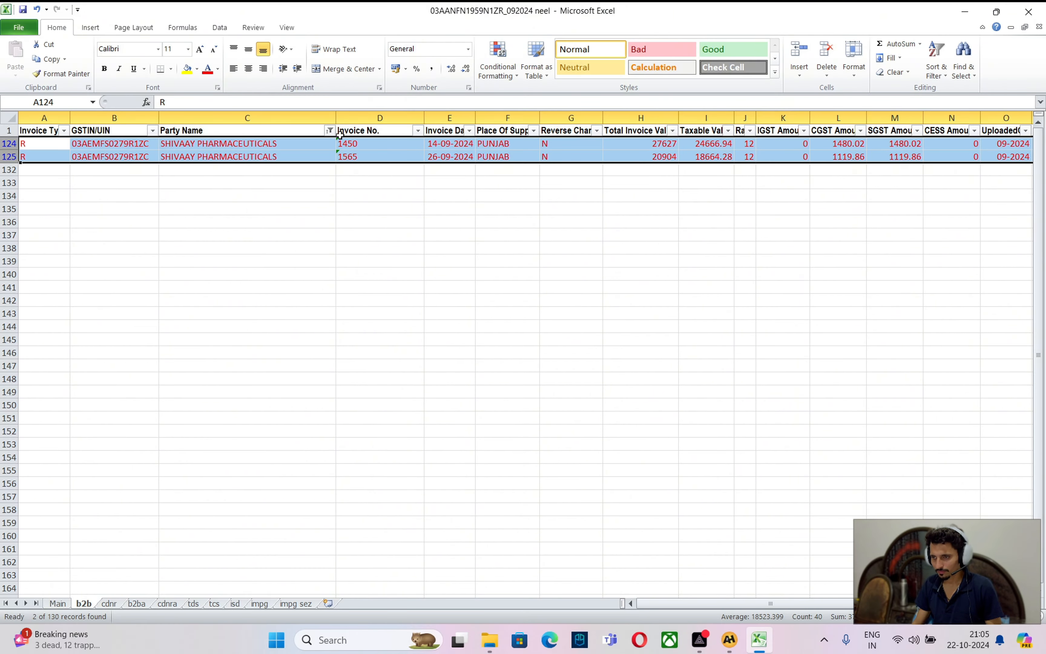
pyautogui.click(329, 131)
pyautogui.click(230, 238)
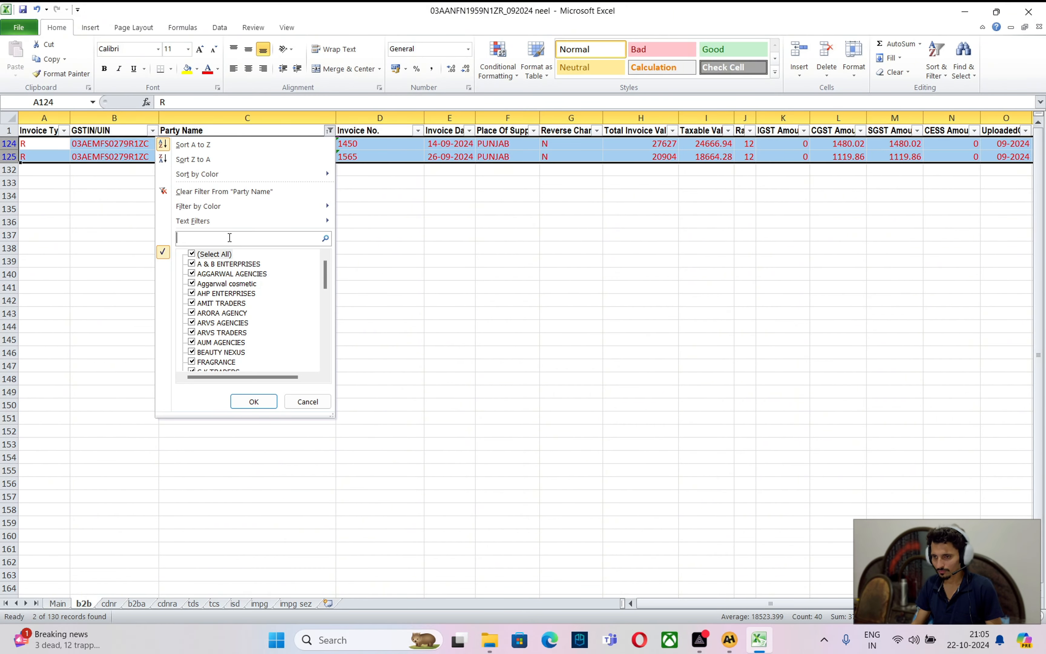
pyautogui.write('prim')
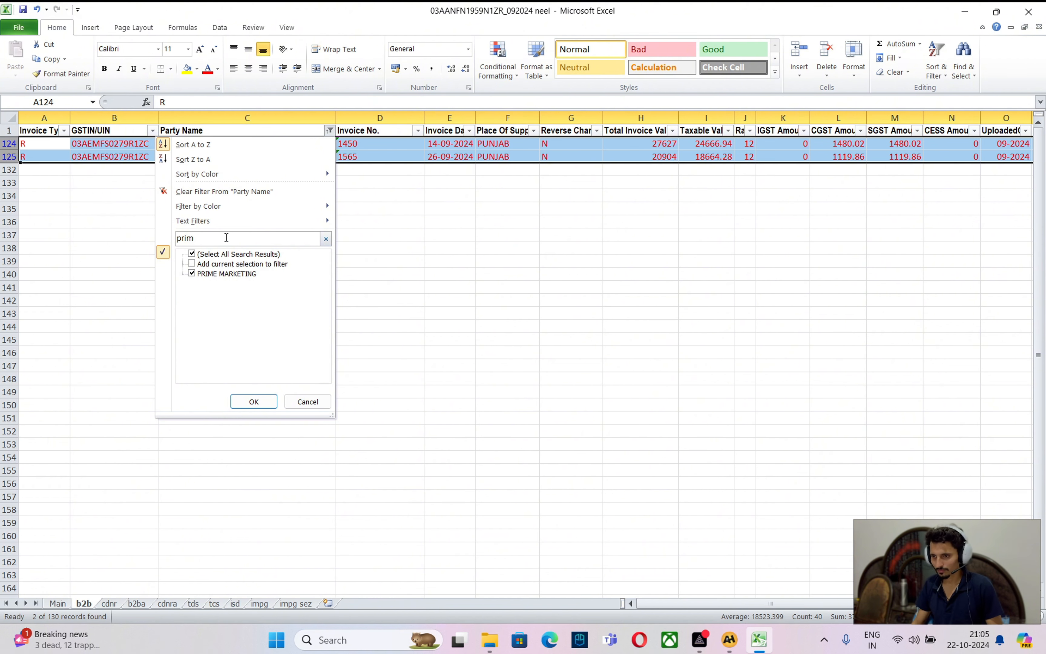
pyautogui.click(232, 402)
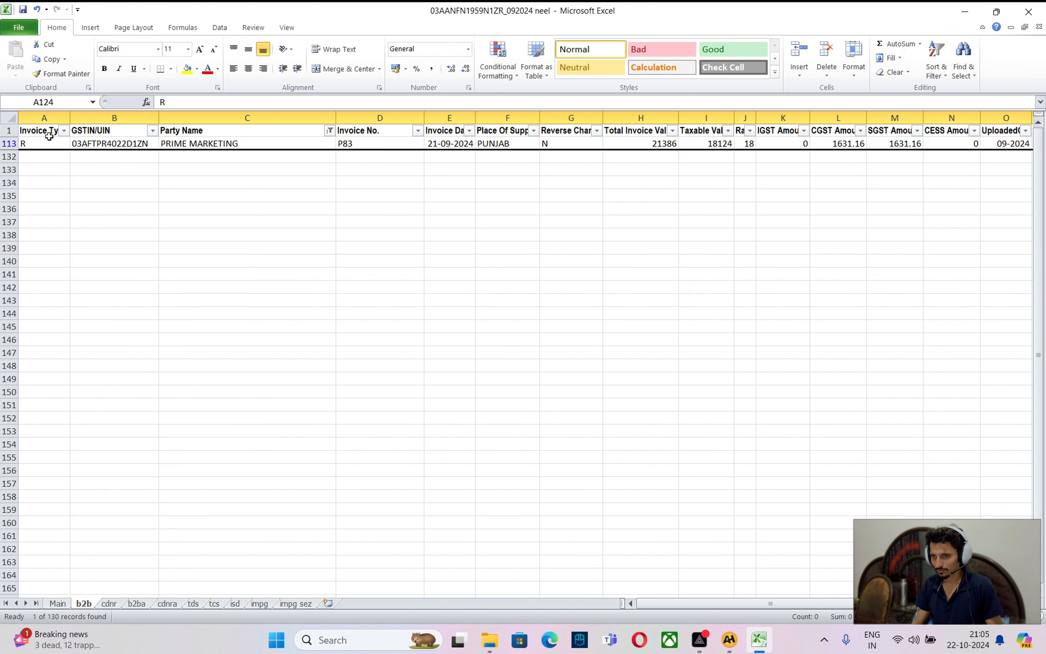
pyautogui.click(7, 143)
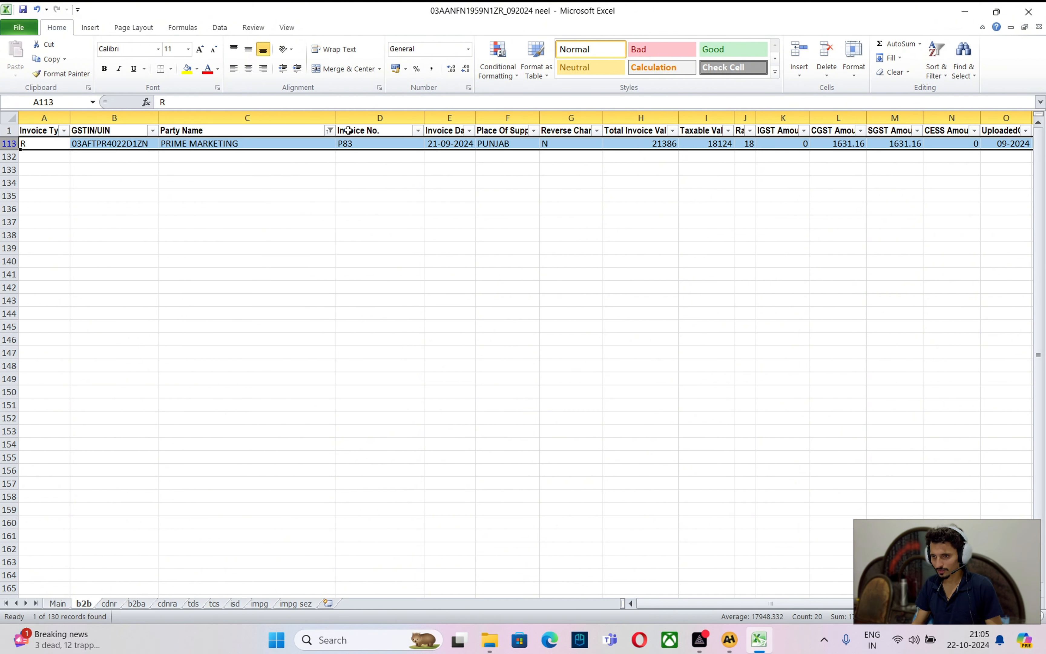
pyautogui.hotkey('alt', 'Tab')
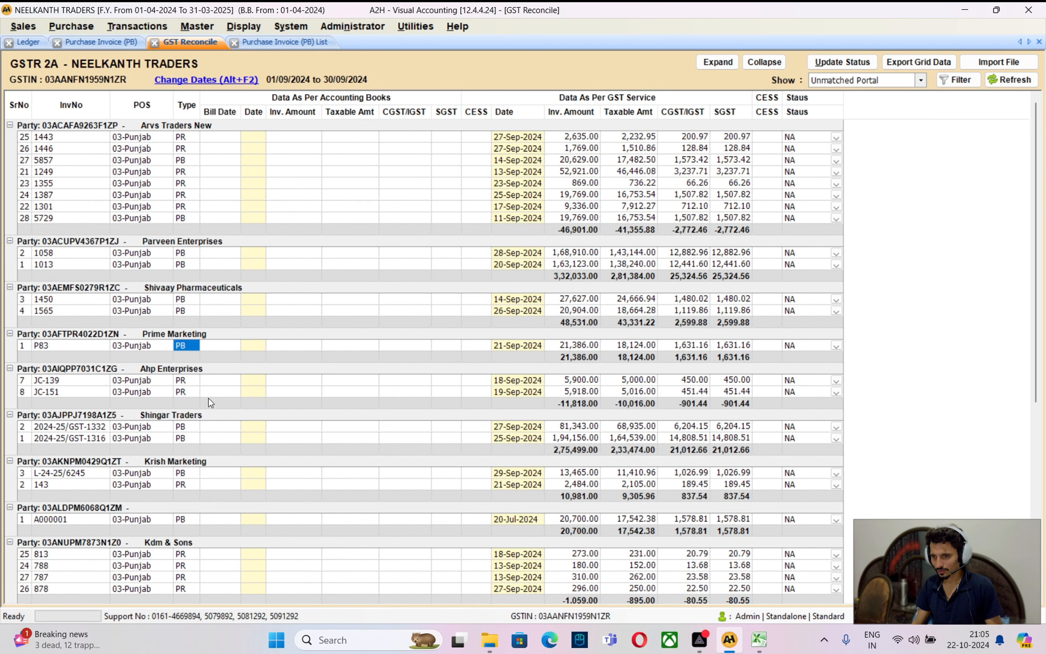
# Find Shingar Traders invoice GST-1316, filter Excel to SHINGAR TRADERS via 'shinga', select rows 121-122
pyautogui.click(191, 382)
pyautogui.press('Down')
pyautogui.press('Down')
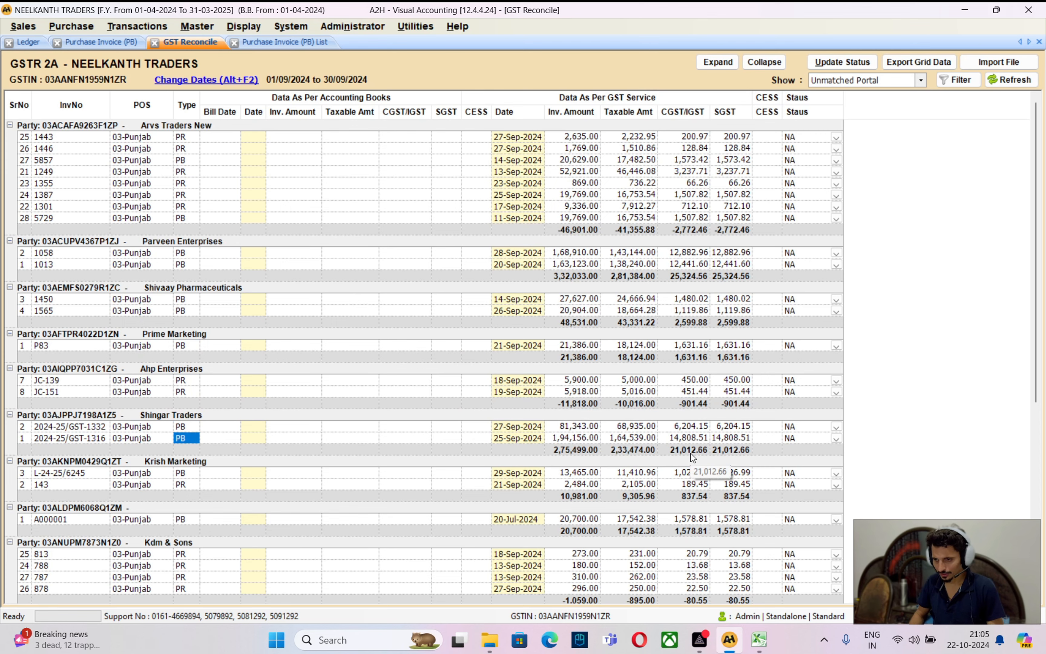
pyautogui.hotkey('alt', 'Tab')
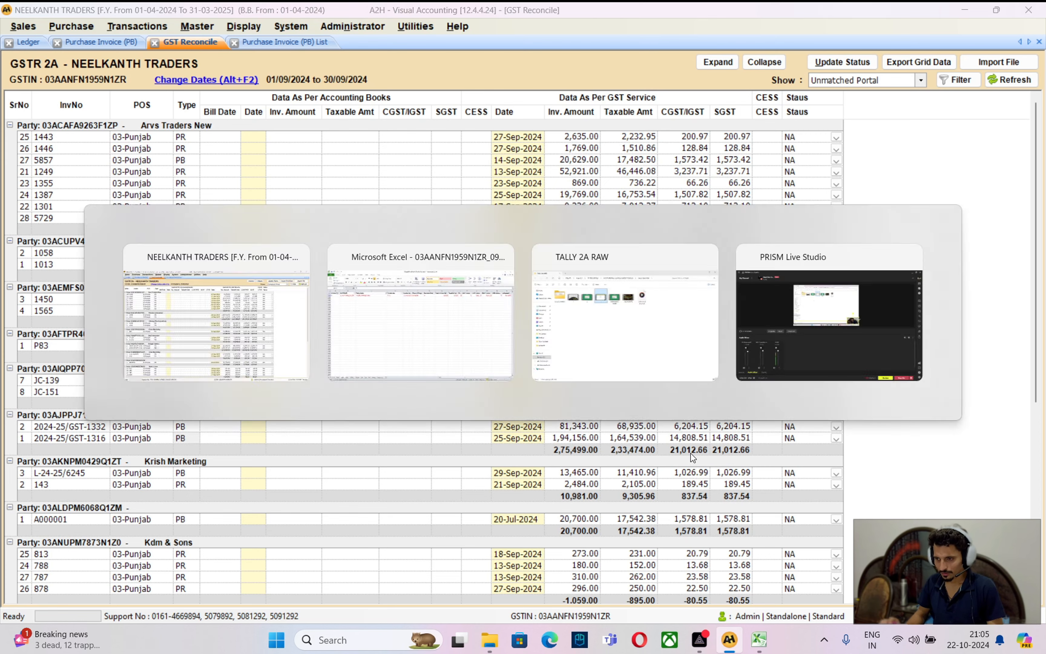
pyautogui.click(329, 130)
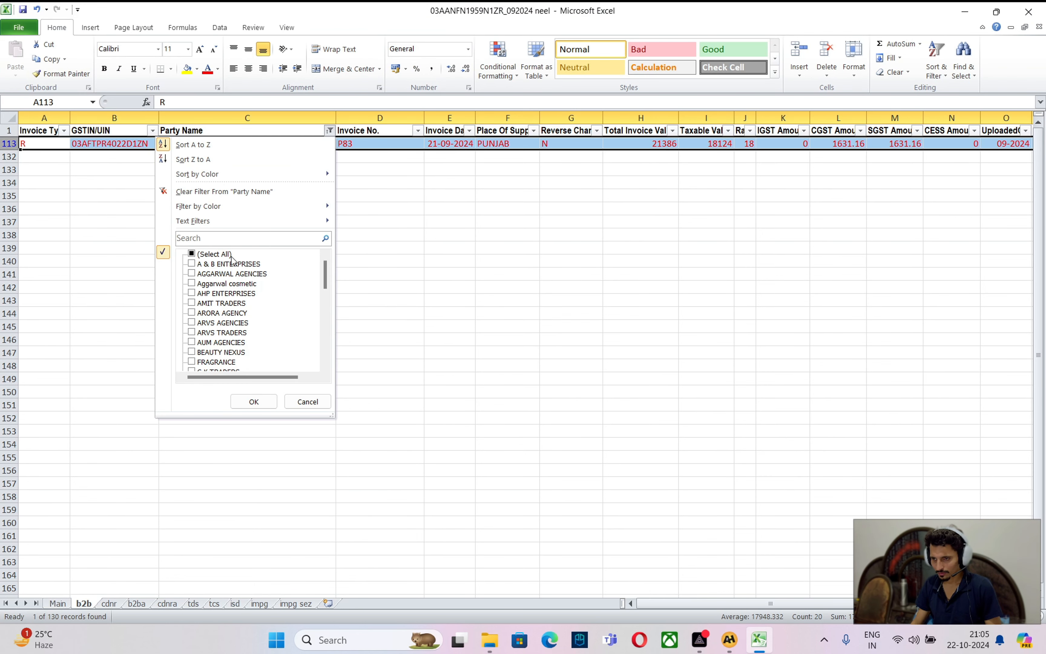
pyautogui.click(246, 244)
pyautogui.write('shinga')
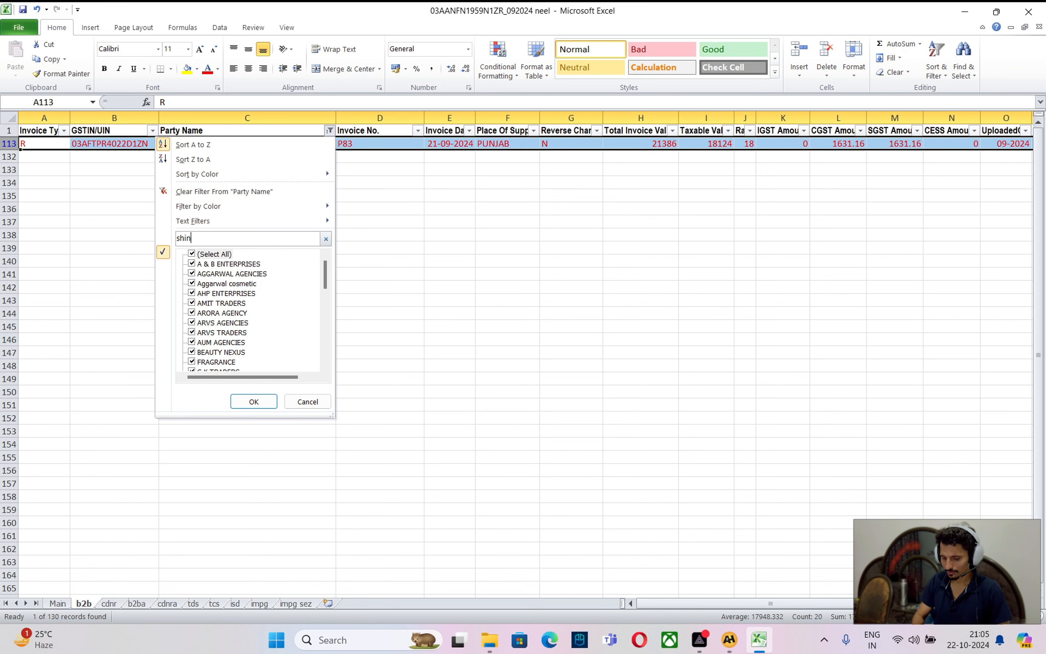
pyautogui.click(254, 401)
pyautogui.moveTo(10, 144); pyautogui.dragTo(10, 157)
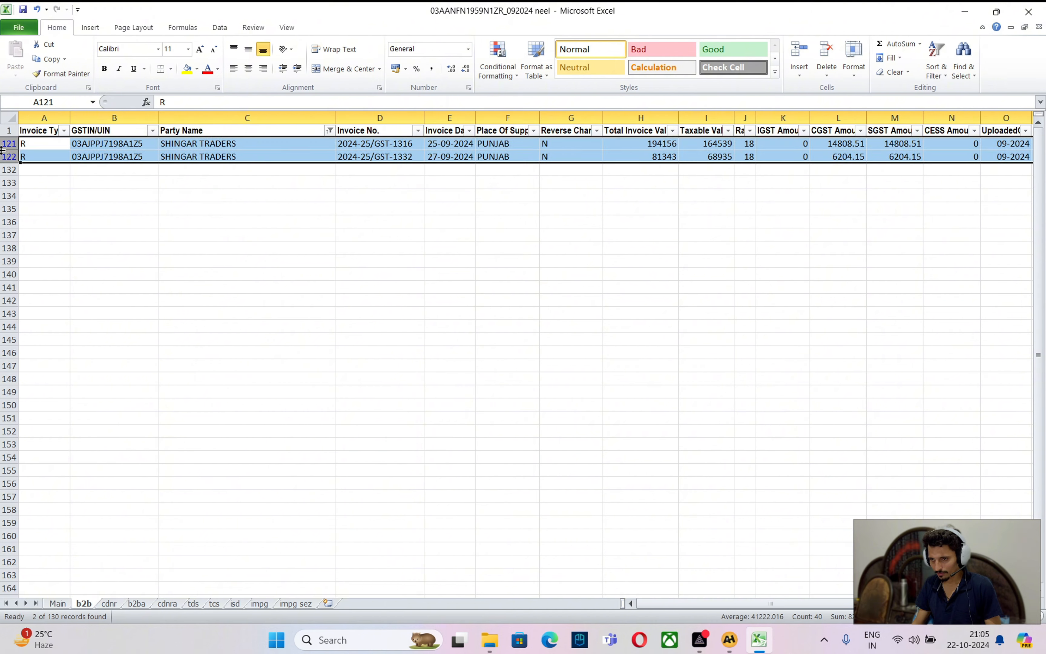
pyautogui.hotkey('alt', 'Tab')
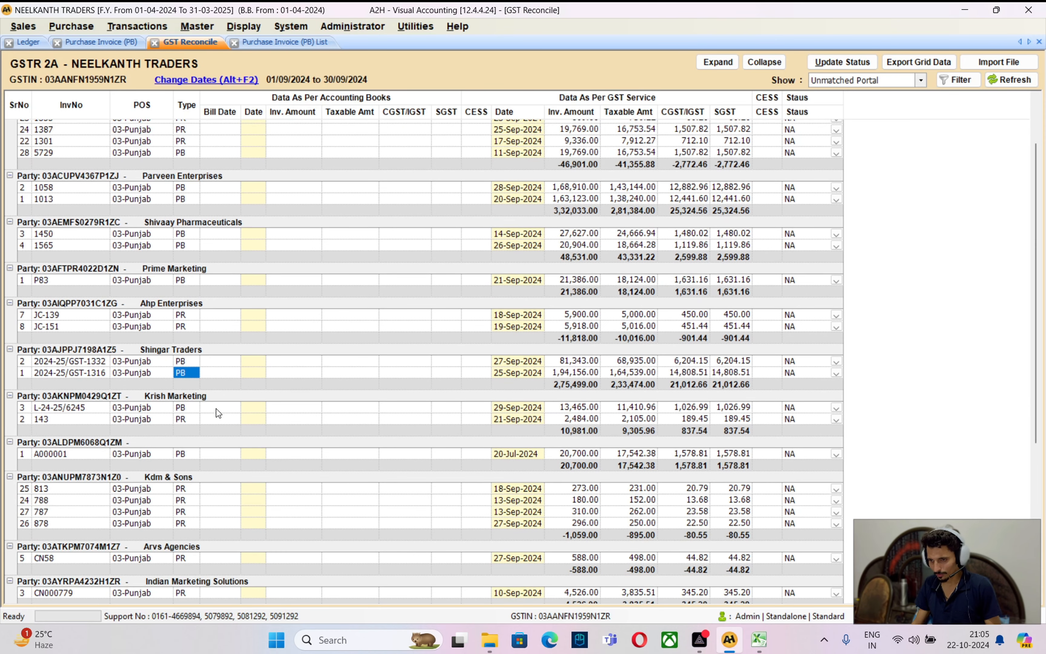
# Review Krish Marketing's unmatched portal invoices, selecting L-24-25/6245 in GST Reconcile
pyautogui.click(185, 409)
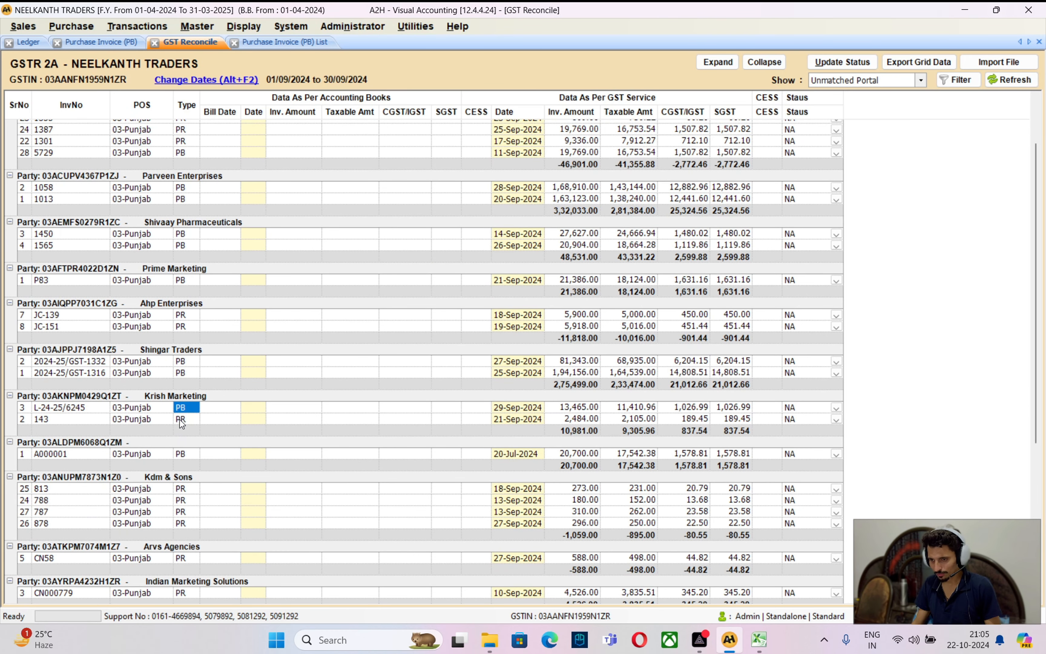
pyautogui.click(65, 397)
pyautogui.click(71, 410)
pyautogui.click(75, 418)
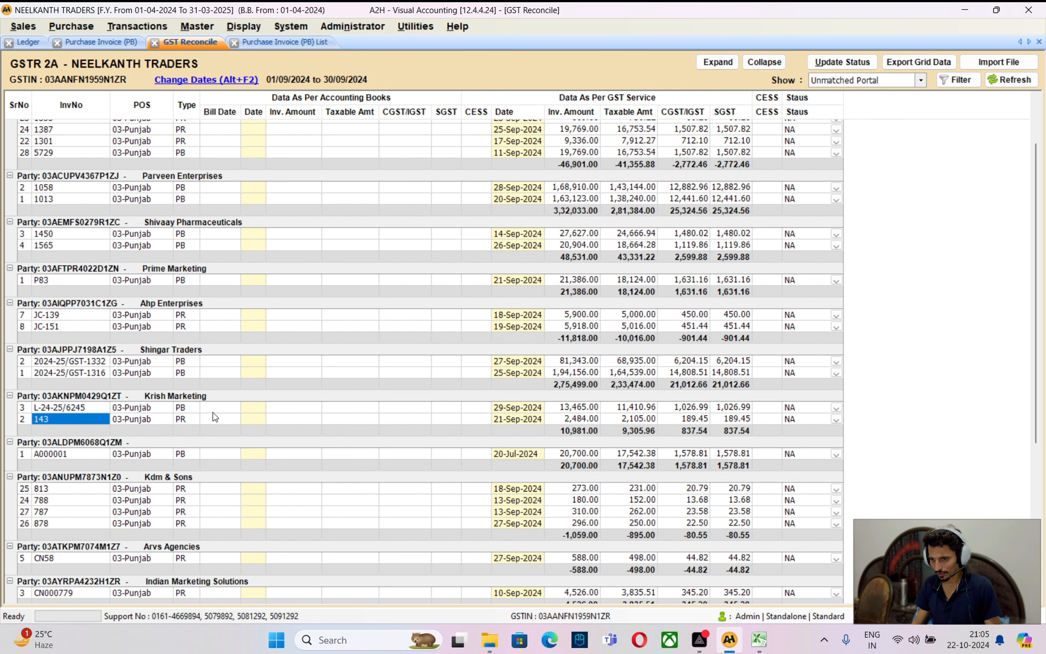
pyautogui.click(187, 409)
pyautogui.click(39, 410)
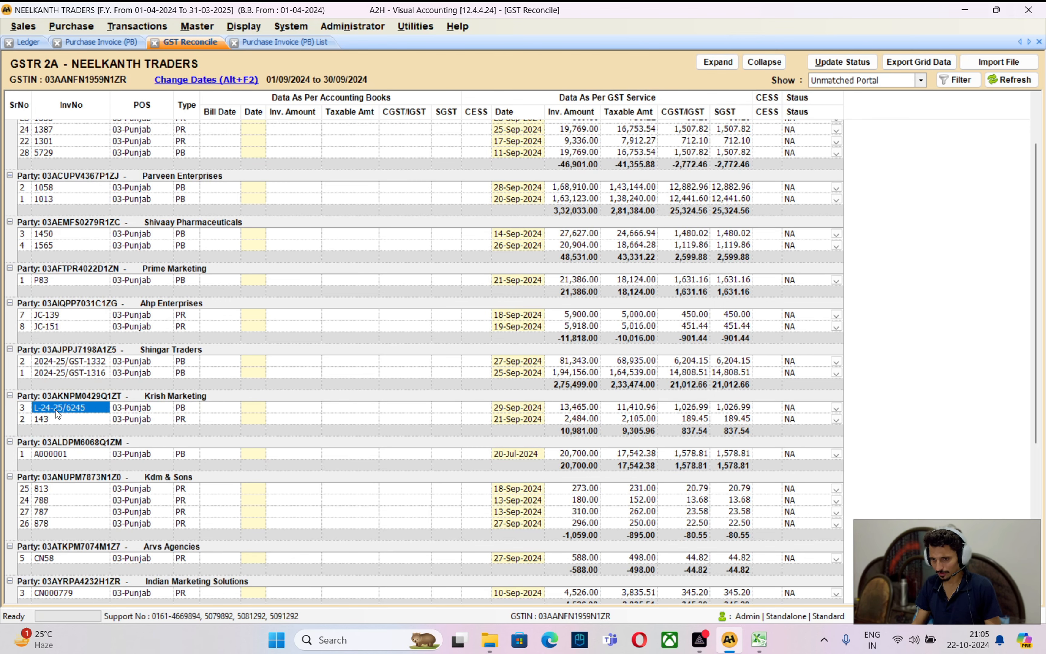
pyautogui.hotkey('alt', 'Tab')
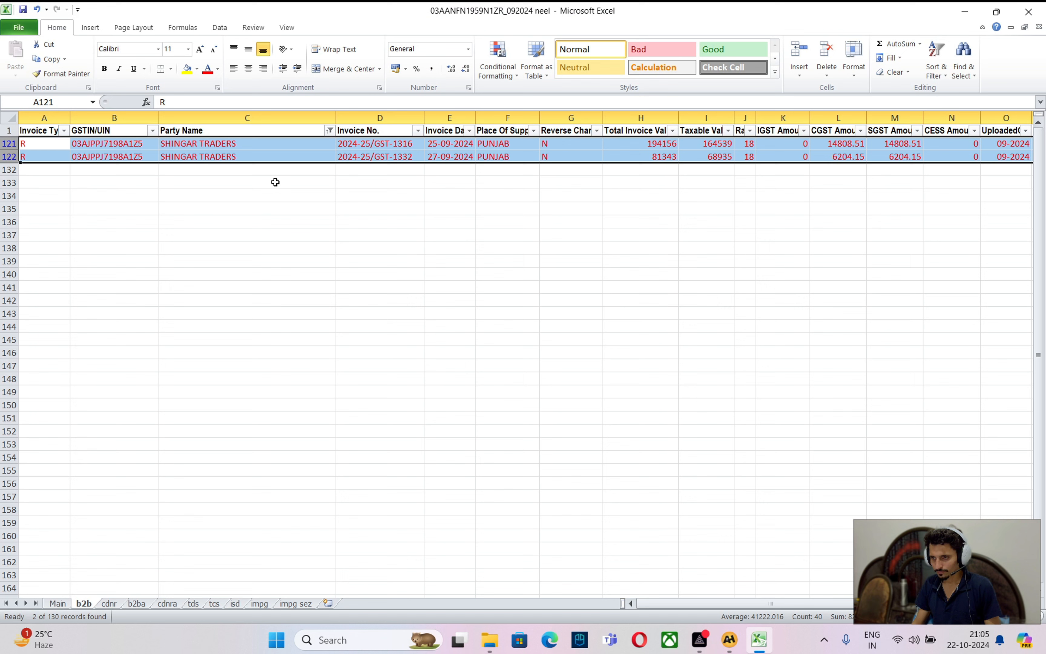
# Filter the b2b sheet's Party Name to KRISH MARKETING only
pyautogui.click(329, 130)
pyautogui.click(207, 255)
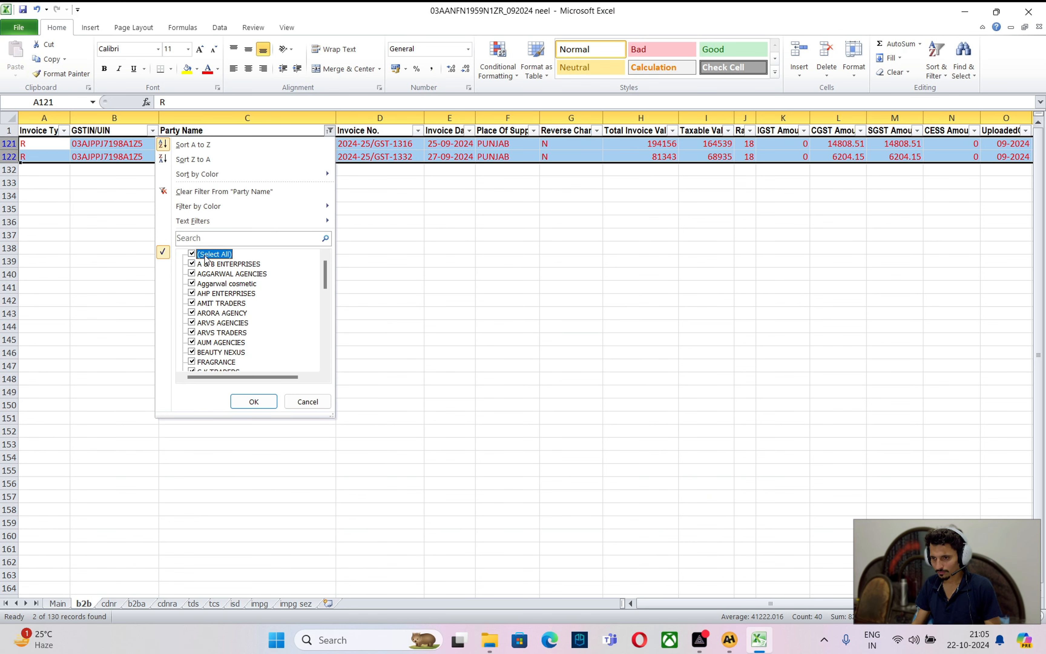
pyautogui.click(207, 255)
pyautogui.scroll(-3, 207, 259)
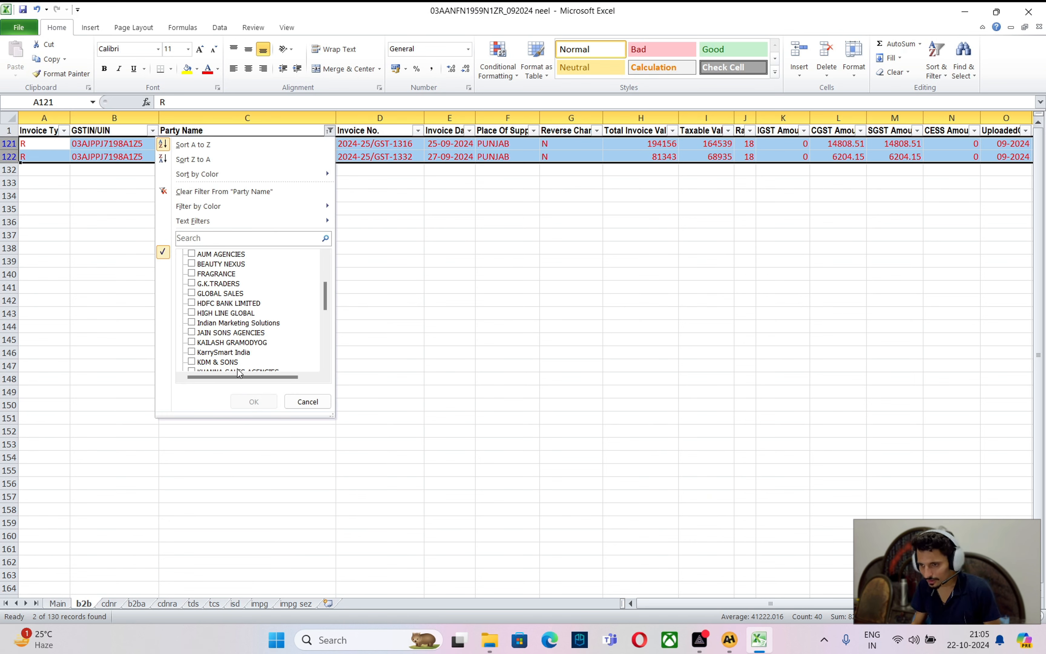
pyautogui.scroll(-1, 234, 355)
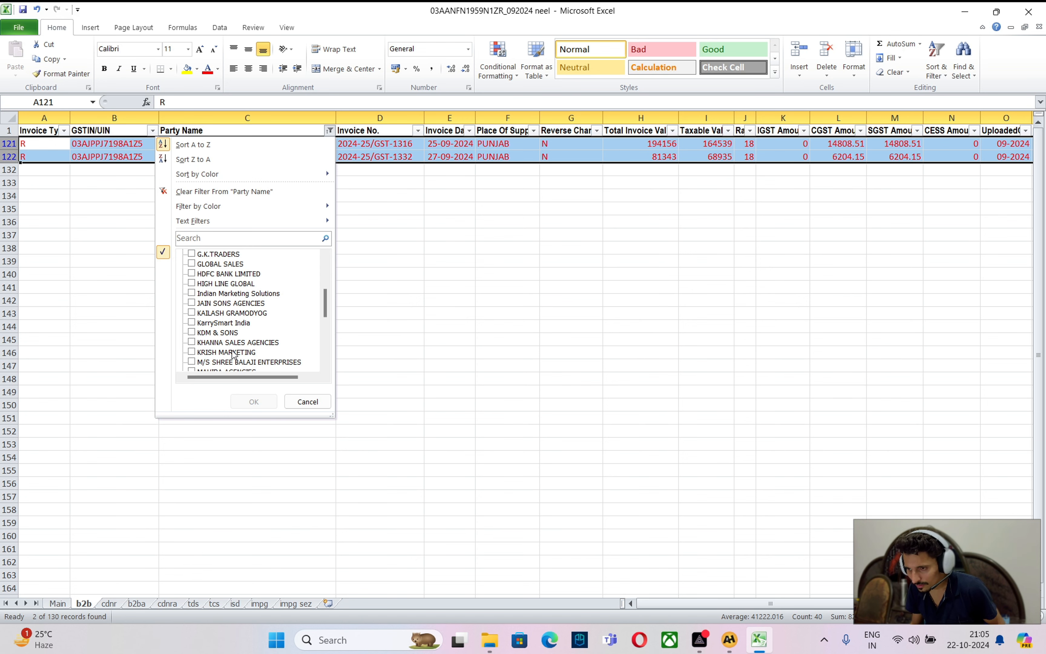
pyautogui.click(234, 354)
pyautogui.click(254, 402)
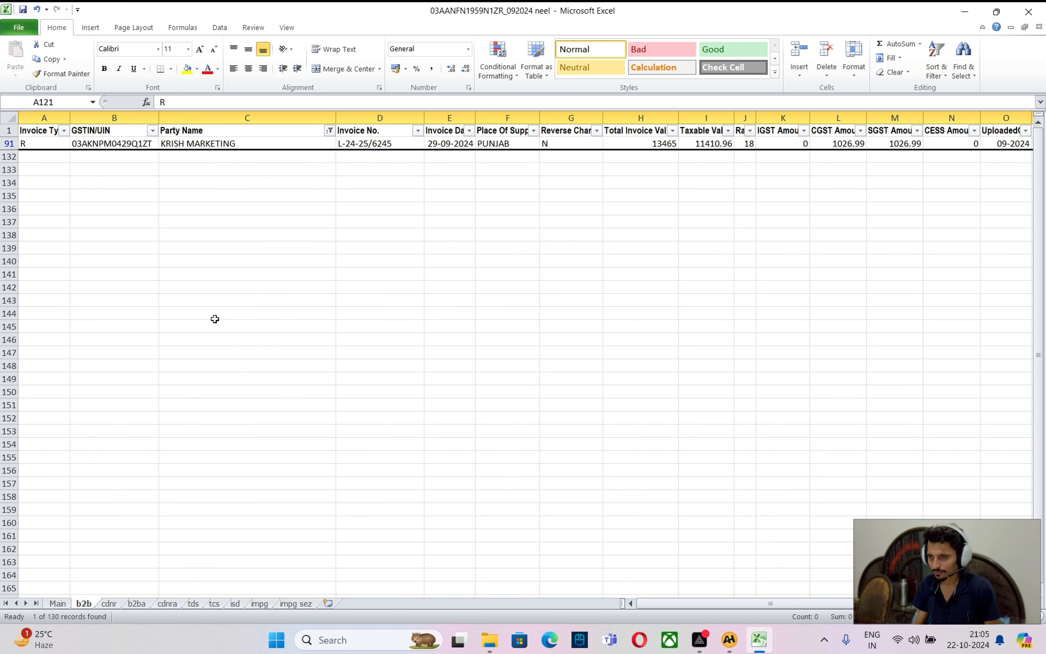
pyautogui.hotkey('alt', 'Tab')
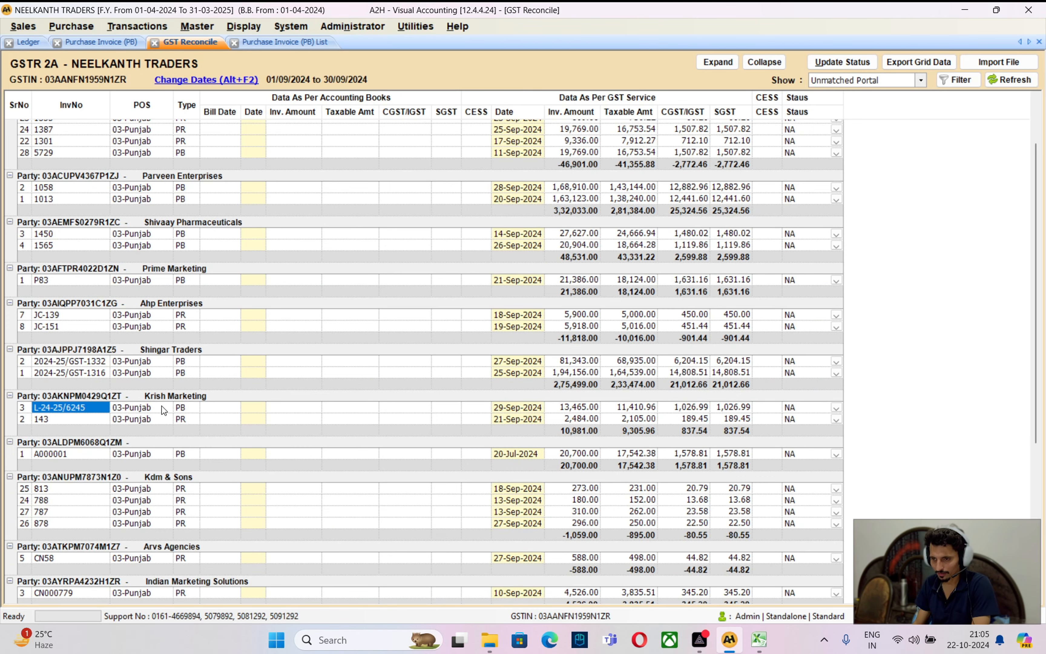
pyautogui.click(867, 86)
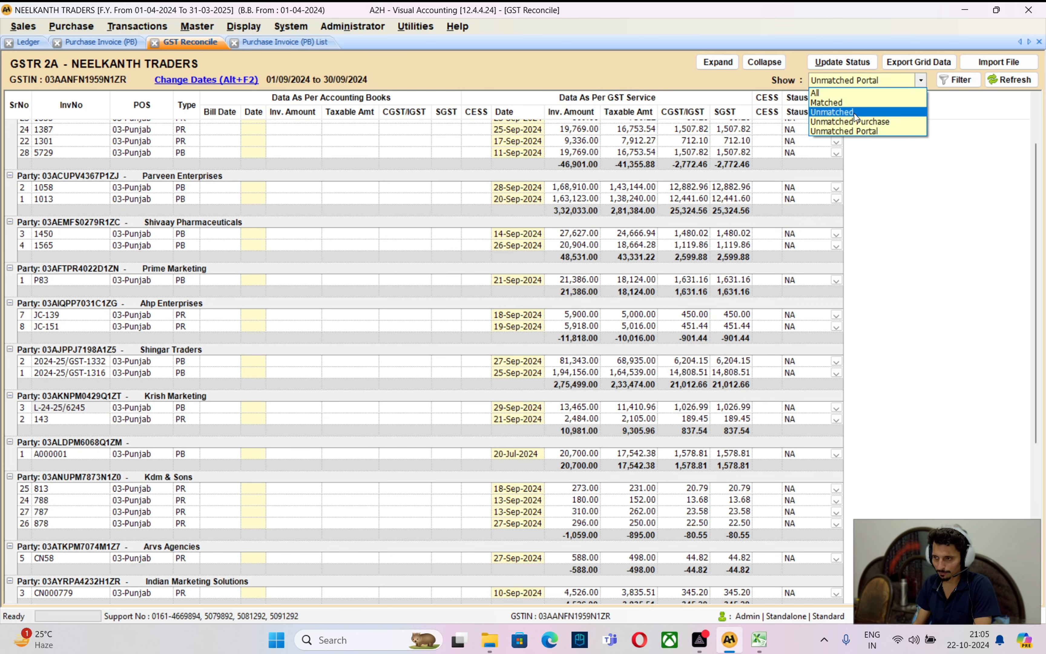
pyautogui.click(850, 121)
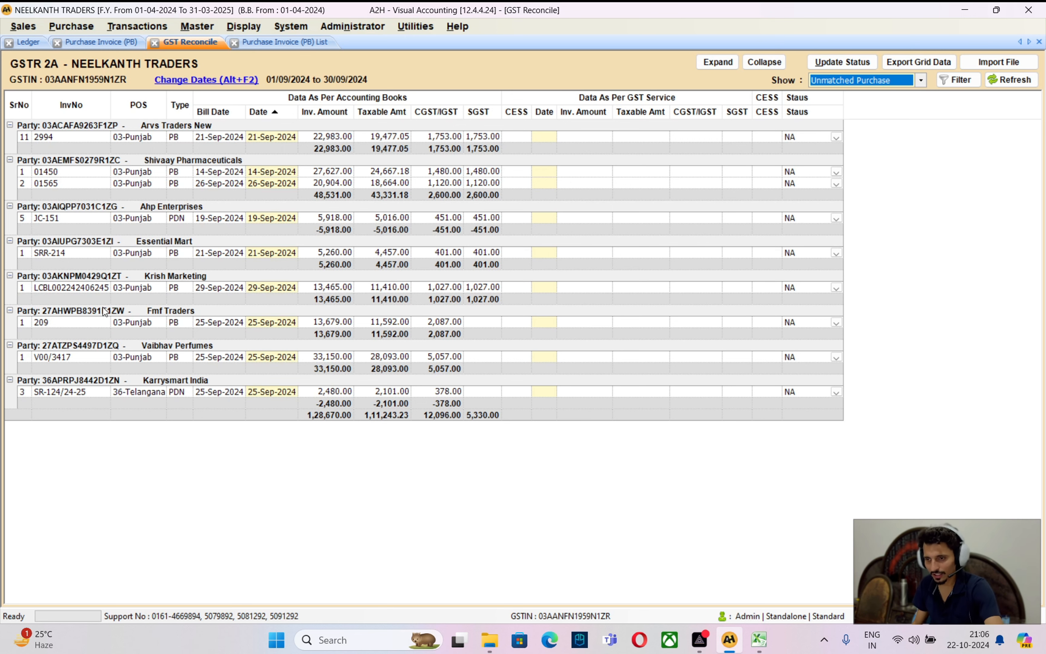
pyautogui.click(96, 289)
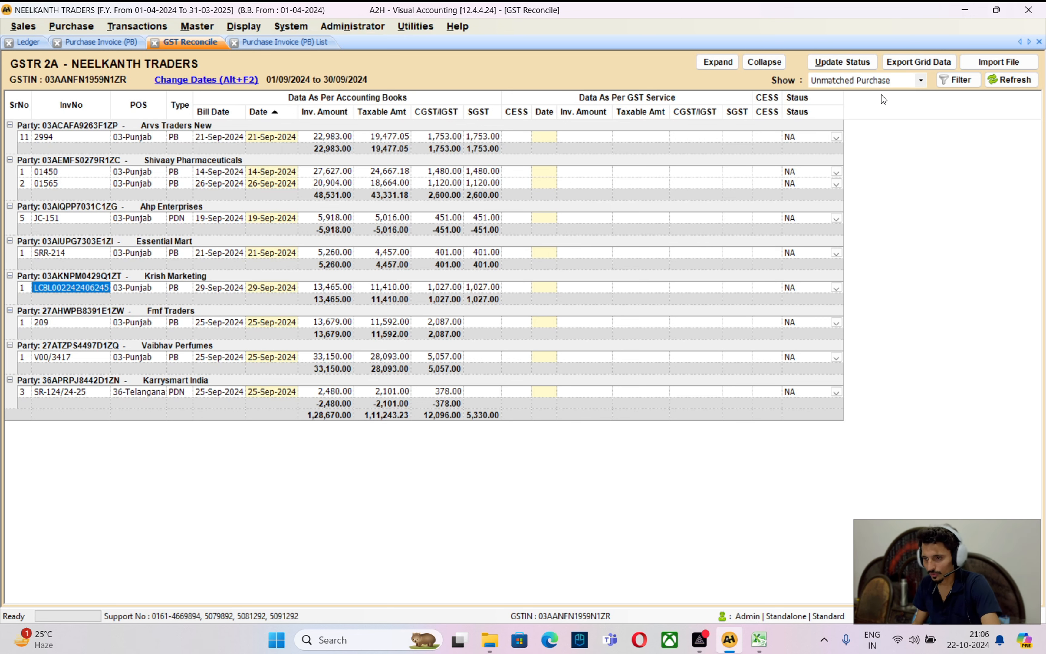
pyautogui.click(333, 289)
pyautogui.click(871, 79)
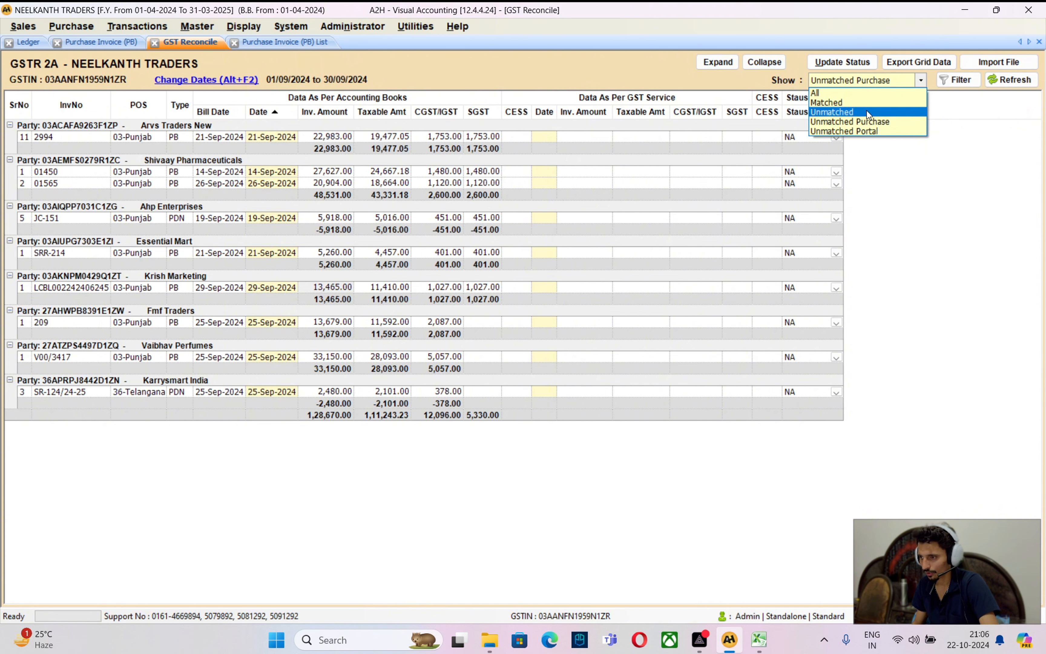
pyautogui.click(860, 127)
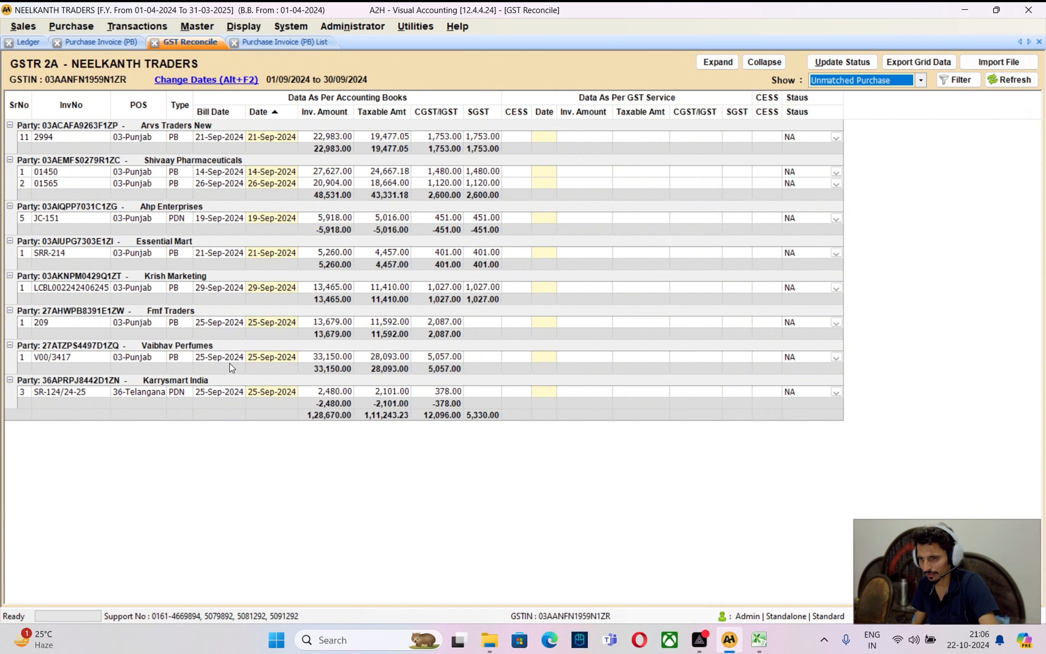
pyautogui.click(864, 80)
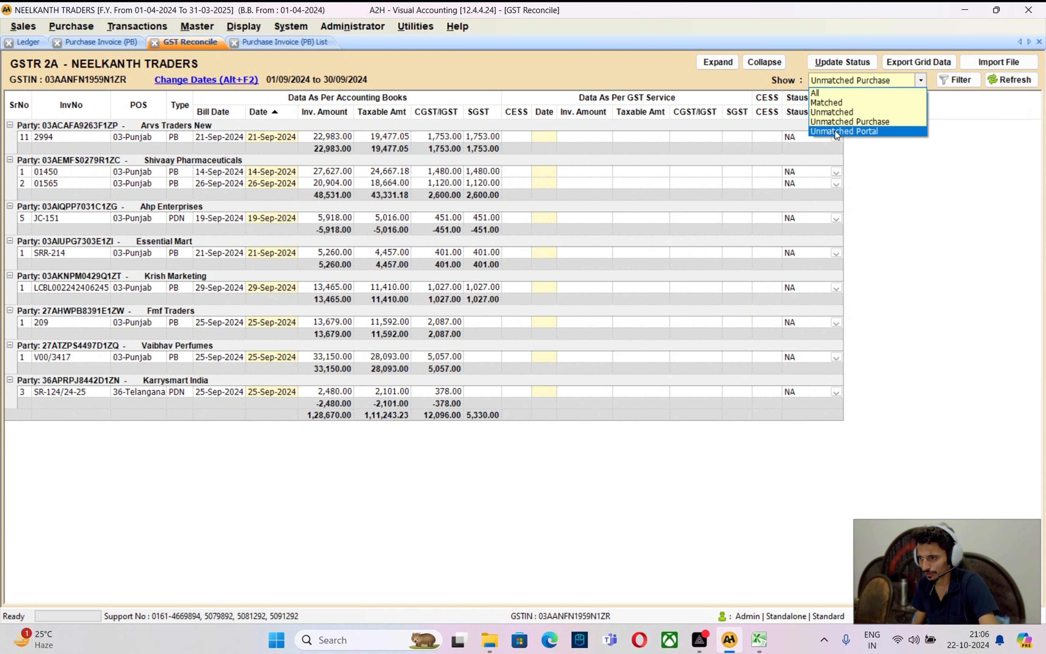
pyautogui.click(836, 132)
pyautogui.scroll(-2, 234, 479)
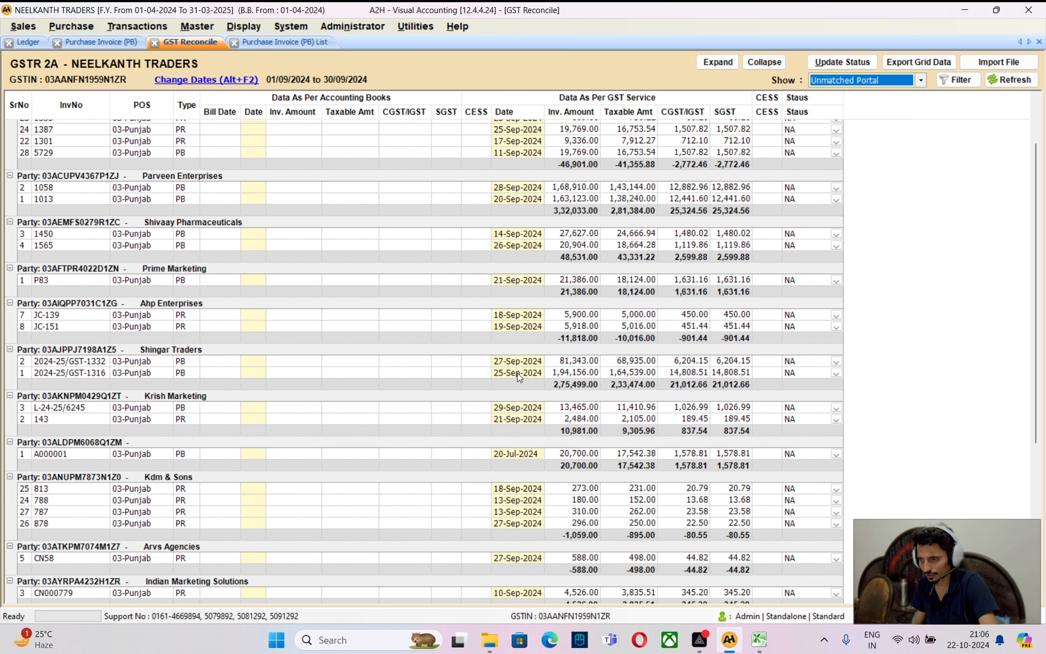
pyautogui.click(572, 408)
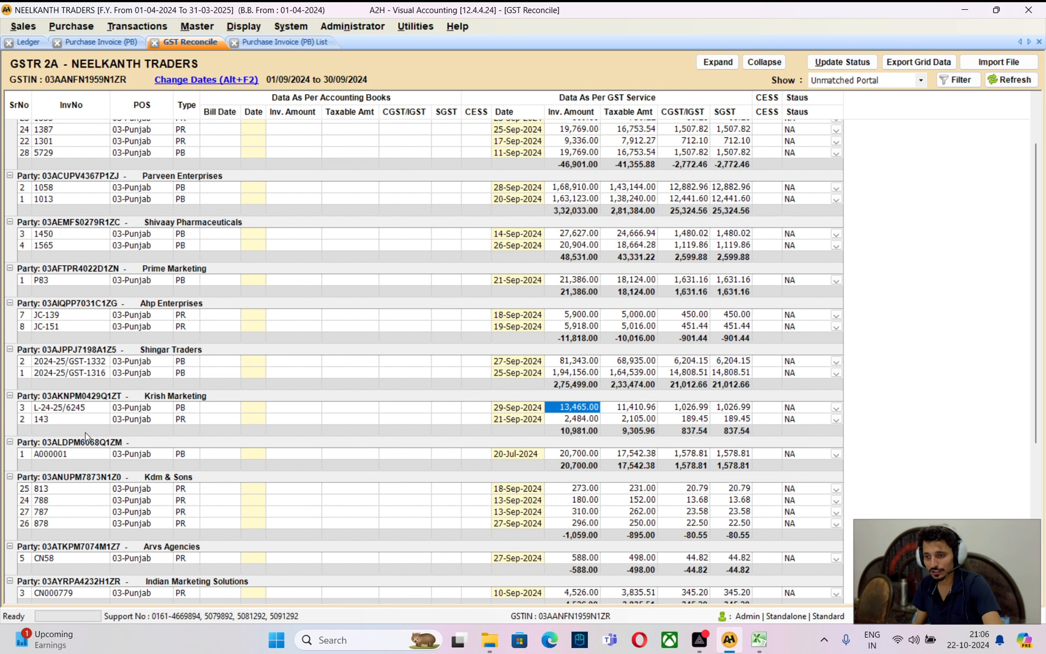
pyautogui.click(72, 415)
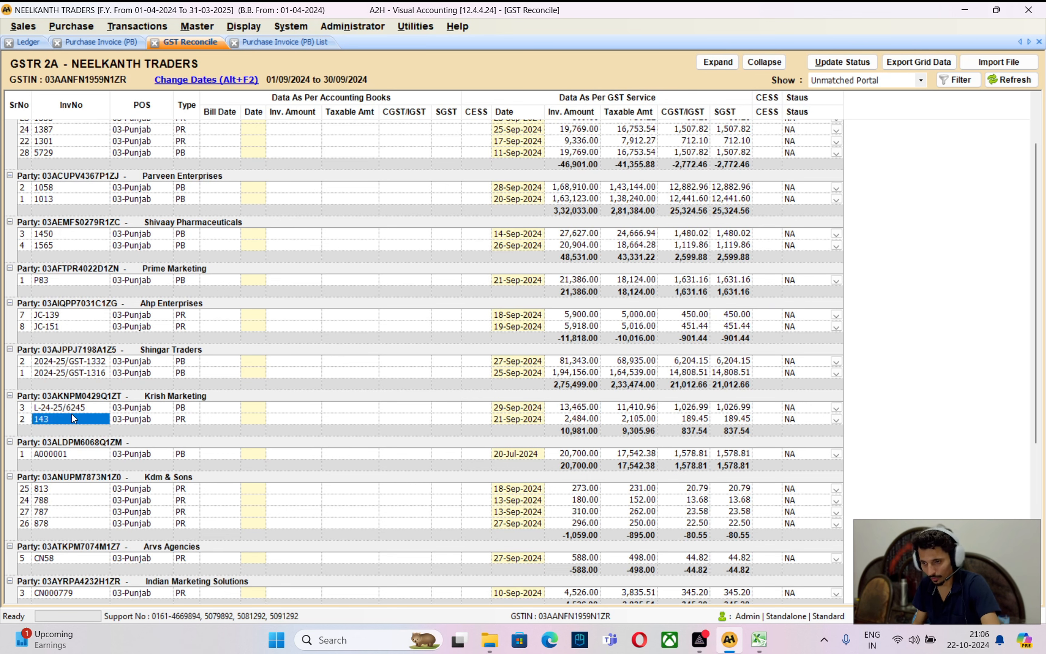
pyautogui.click(73, 411)
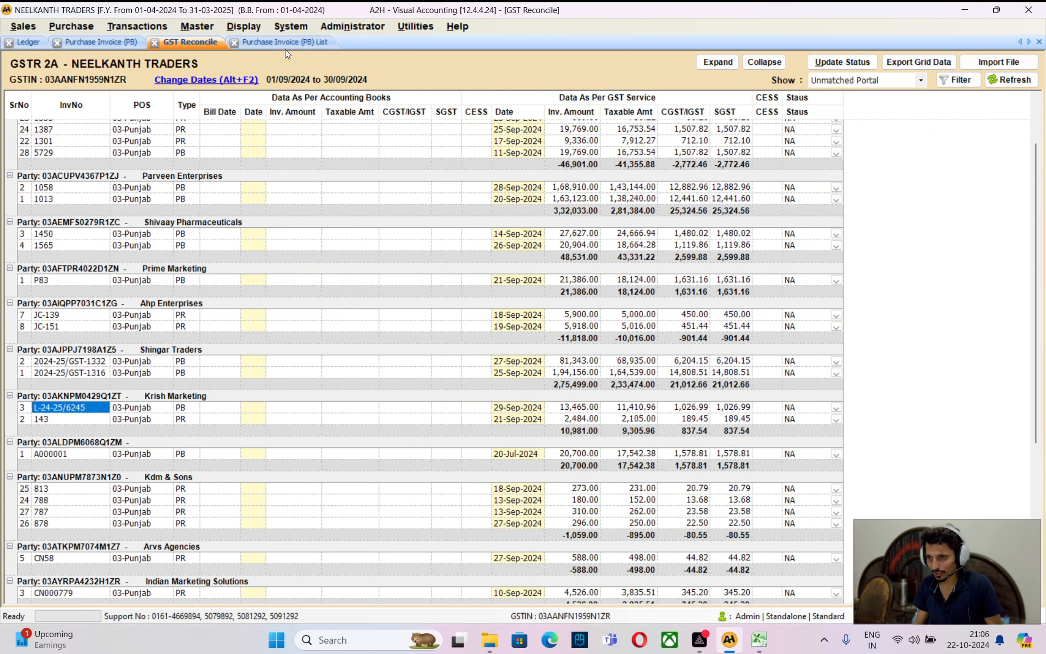
pyautogui.click(34, 40)
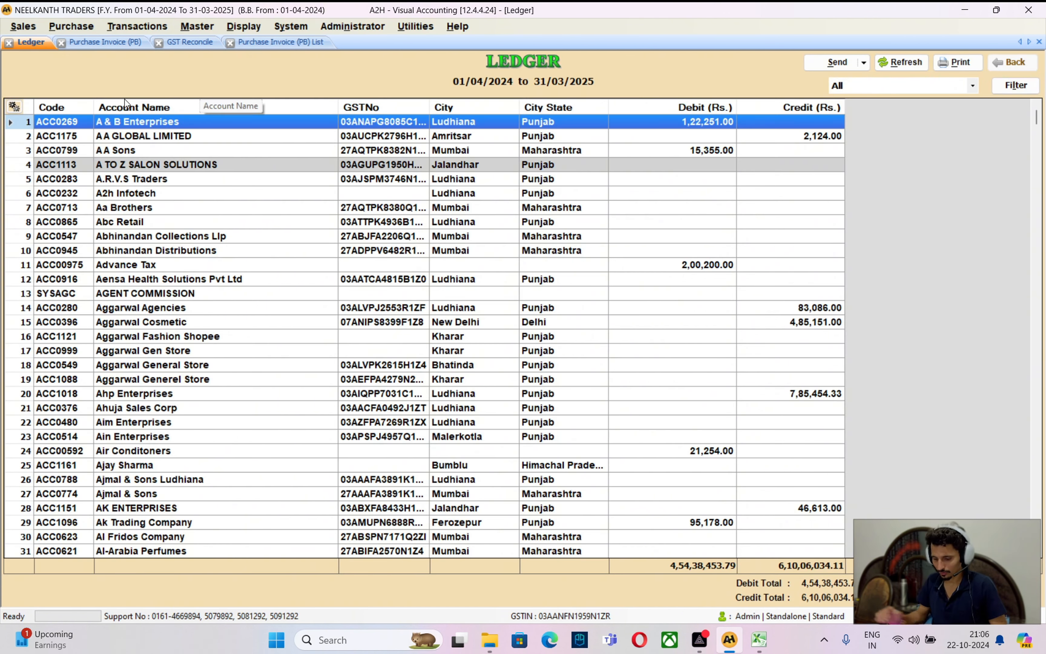
pyautogui.write('krish mar')
pyautogui.press('Return')
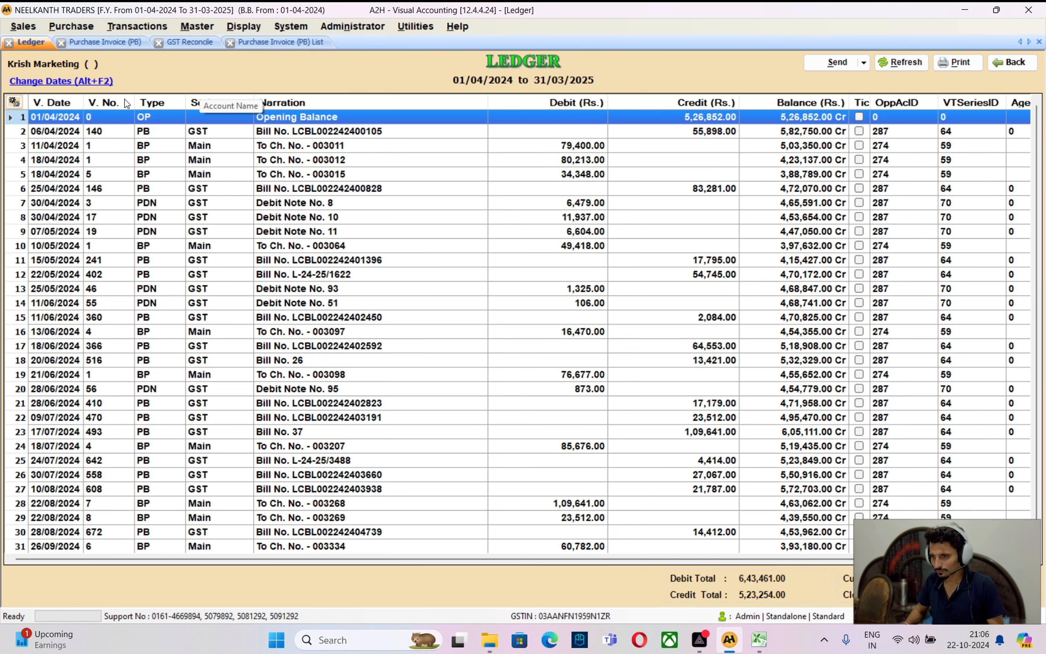
pyautogui.press('Up')
pyautogui.press('Up')
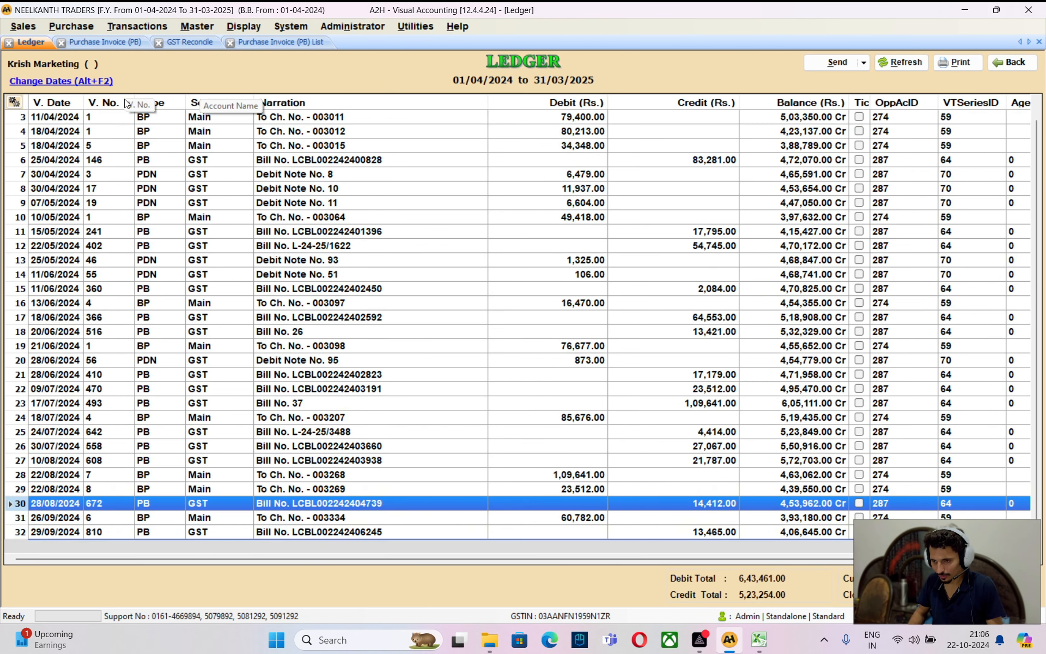
pyautogui.press('Up')
pyautogui.press('Down')
pyautogui.press('Down')
pyautogui.press('Down')
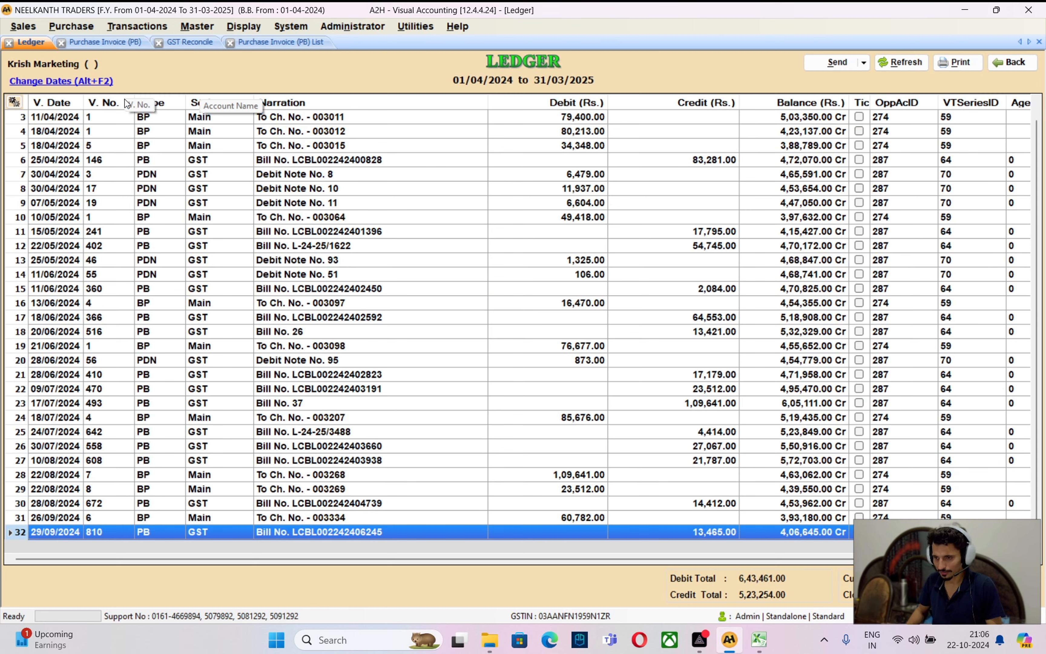
pyautogui.press('Return')
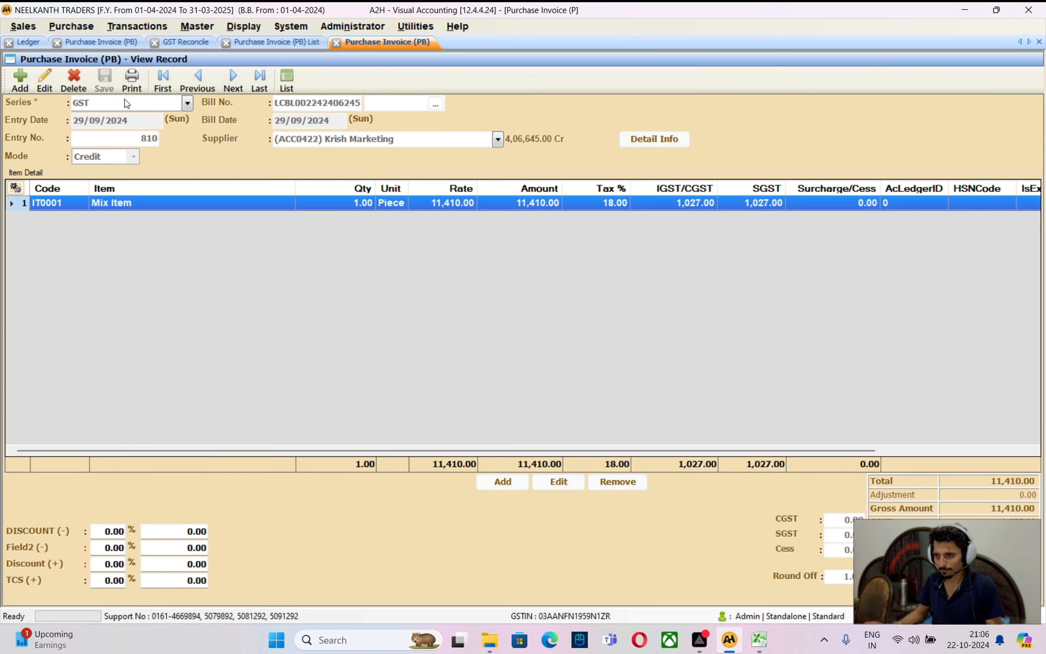
pyautogui.press('Escape')
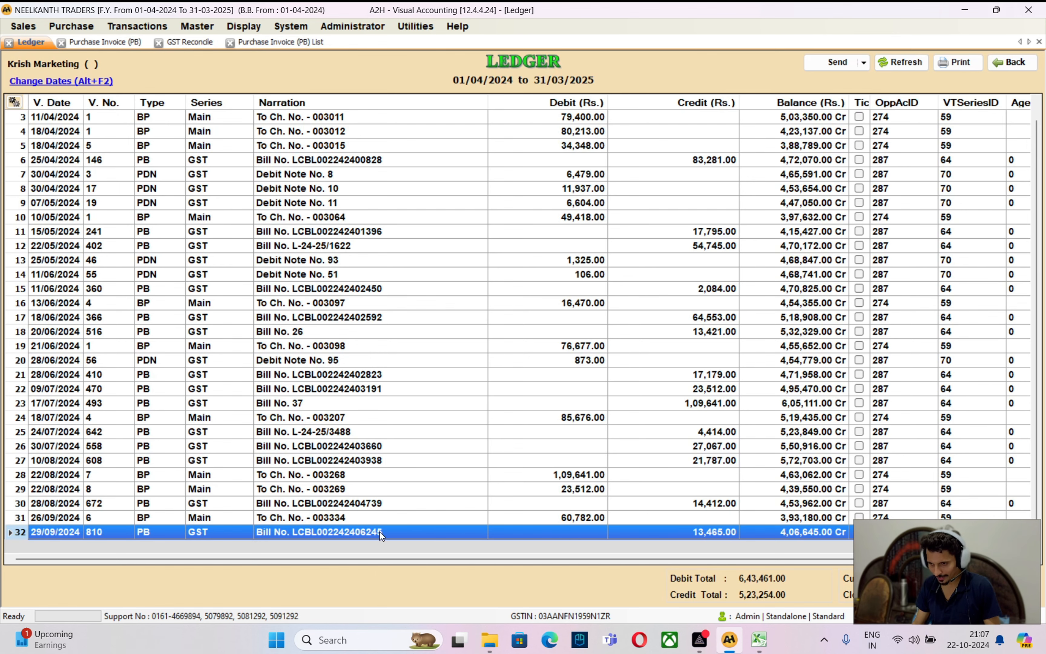
pyautogui.hotkey('alt', 'Tab')
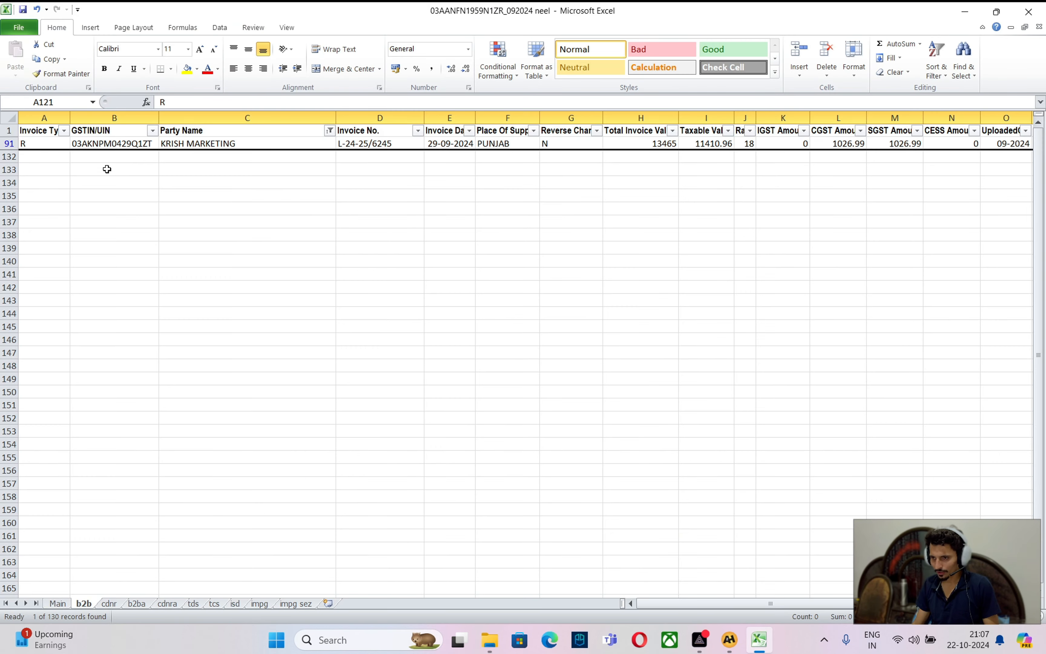
# Compare invoice L-24-25/6245 and its GSTIN on the sheet with the ledger's 29/09/2024 bill
pyautogui.click(367, 146)
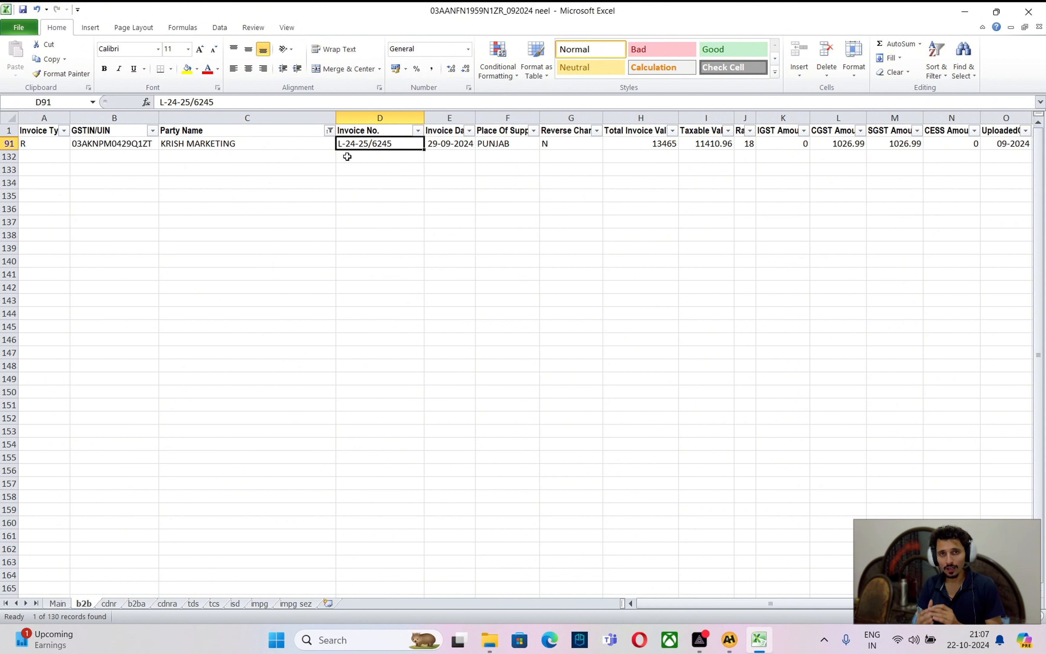
pyautogui.hotkey('alt', 'Tab')
pyautogui.press('Down')
pyautogui.press('Down')
pyautogui.press('Down')
pyautogui.press('Down')
pyautogui.press('Up')
pyautogui.press('Up')
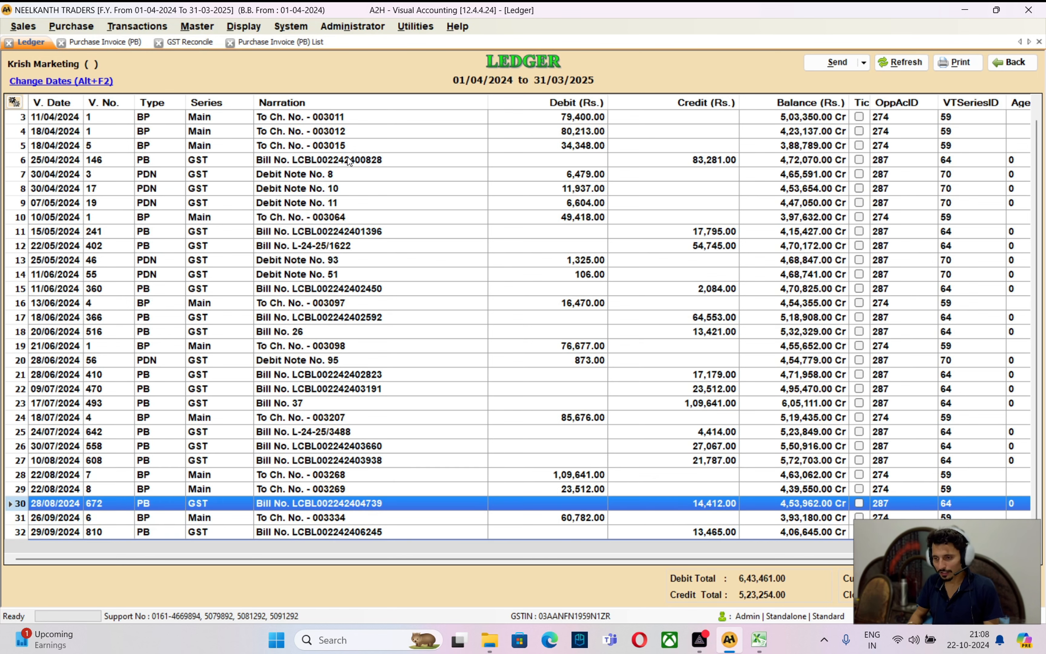
pyautogui.press('Down')
pyautogui.press('Down')
pyautogui.press('Up')
pyautogui.press('Up')
pyautogui.hotkey('alt', 'Tab')
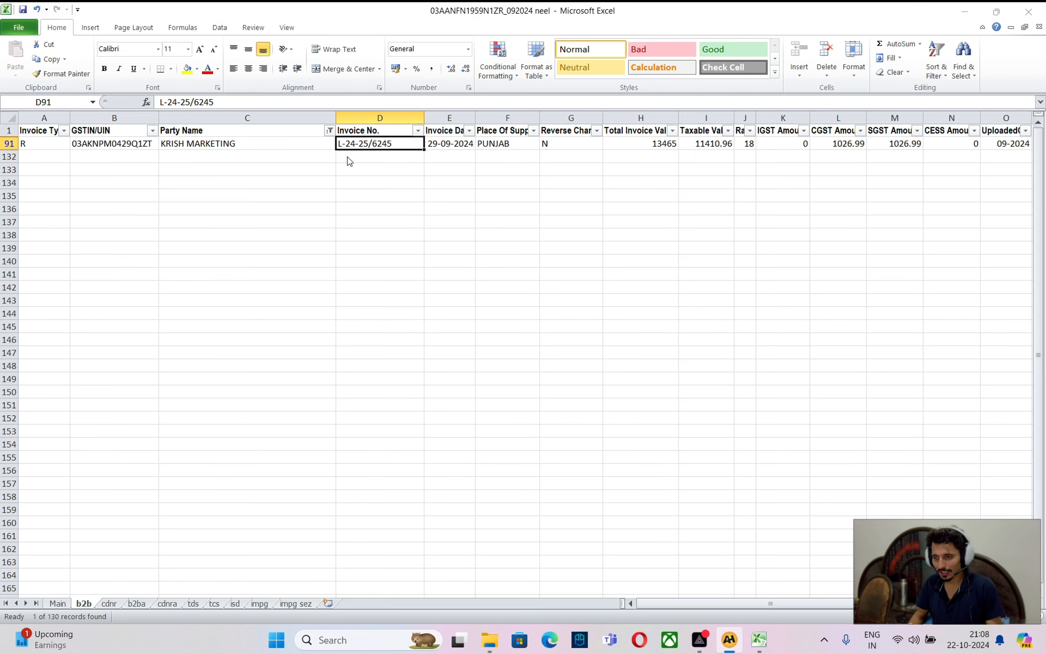
pyautogui.press('Left')
pyautogui.press('Left')
pyautogui.press('Right')
pyautogui.press('Right')
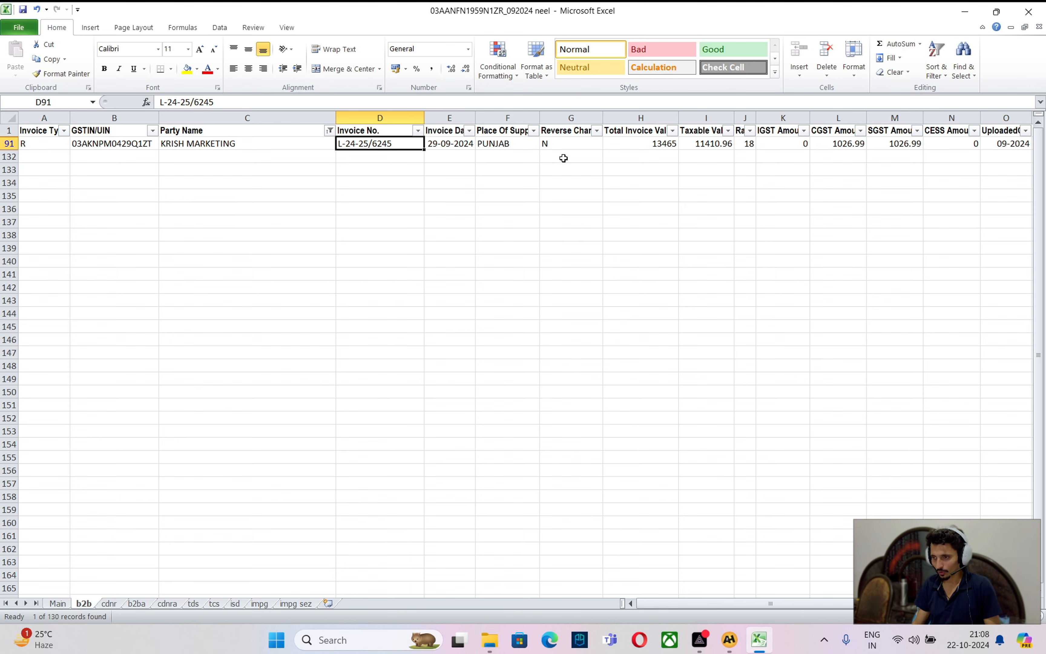
# Check the 13465 total value, then open the 29/09/2024 bill as a purchase invoice
pyautogui.click(623, 141)
pyautogui.click(360, 140)
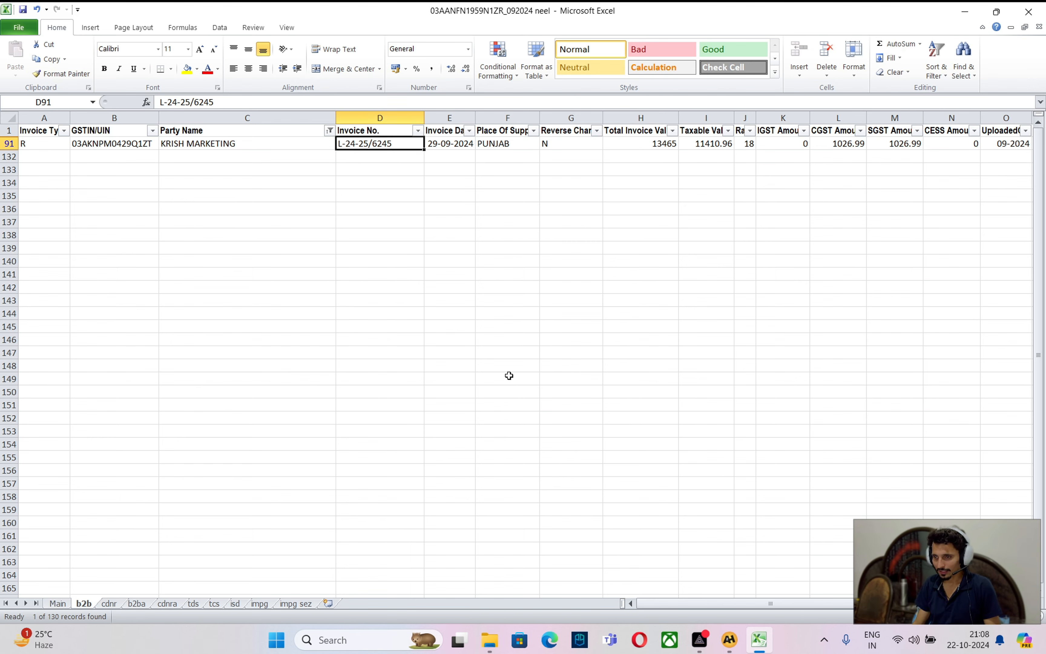
pyautogui.hotkey('alt', 'Tab')
pyautogui.doubleClick(338, 535)
# Change Krish Marketing's purchase bill number to L-24-25/6245 and save the invoice
pyautogui.click(45, 80)
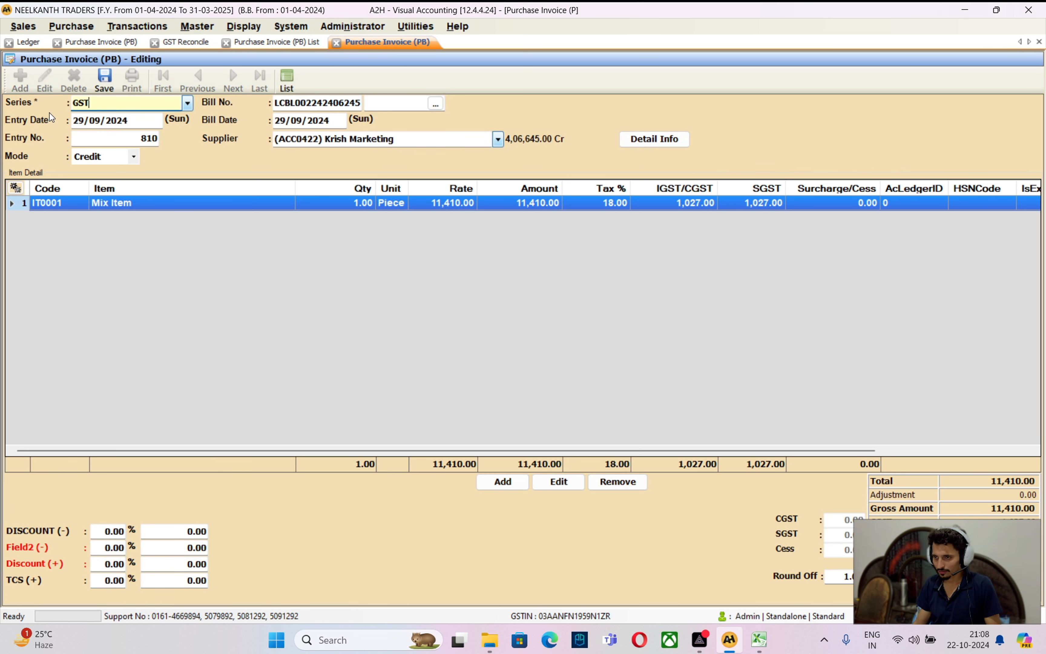
pyautogui.press('Return')
pyautogui.press('Return')
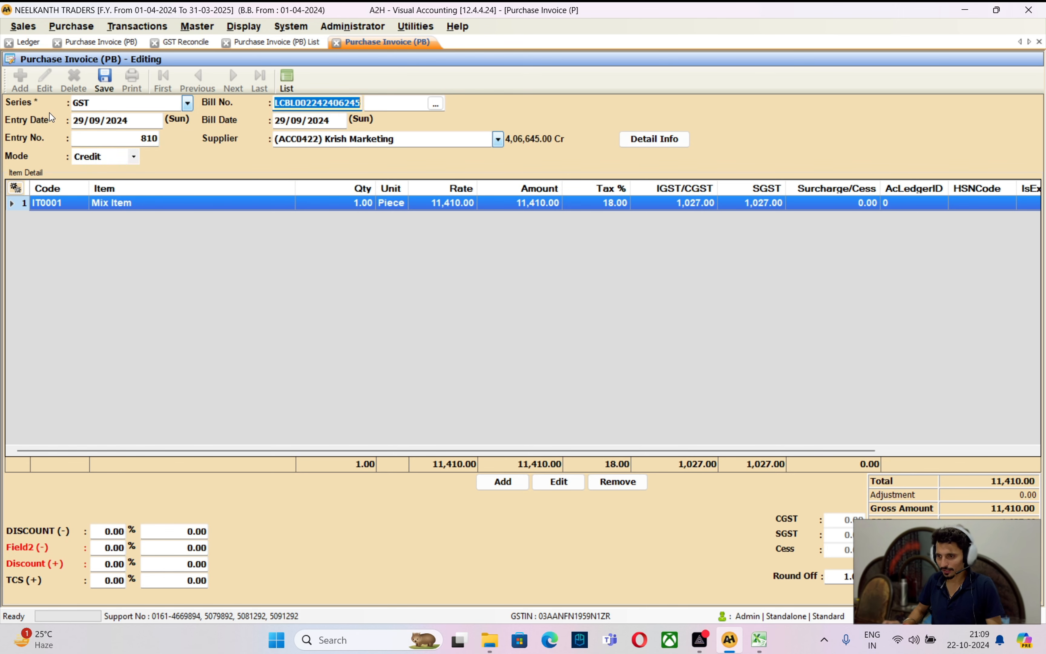
pyautogui.press('BackSpace')
pyautogui.write('L-24-25/6245')
pyautogui.press('Return')
pyautogui.hotkey('ctrl', 's')
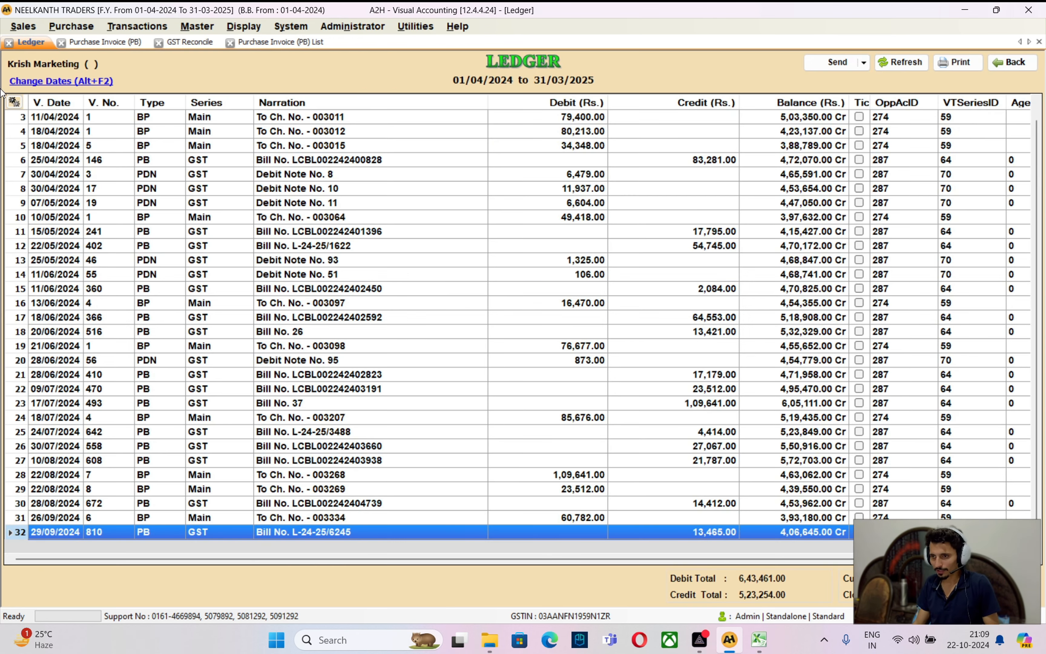
# Refresh GST Reconcile and check the remaining A000001 invoice of 20,700.00
pyautogui.click(178, 42)
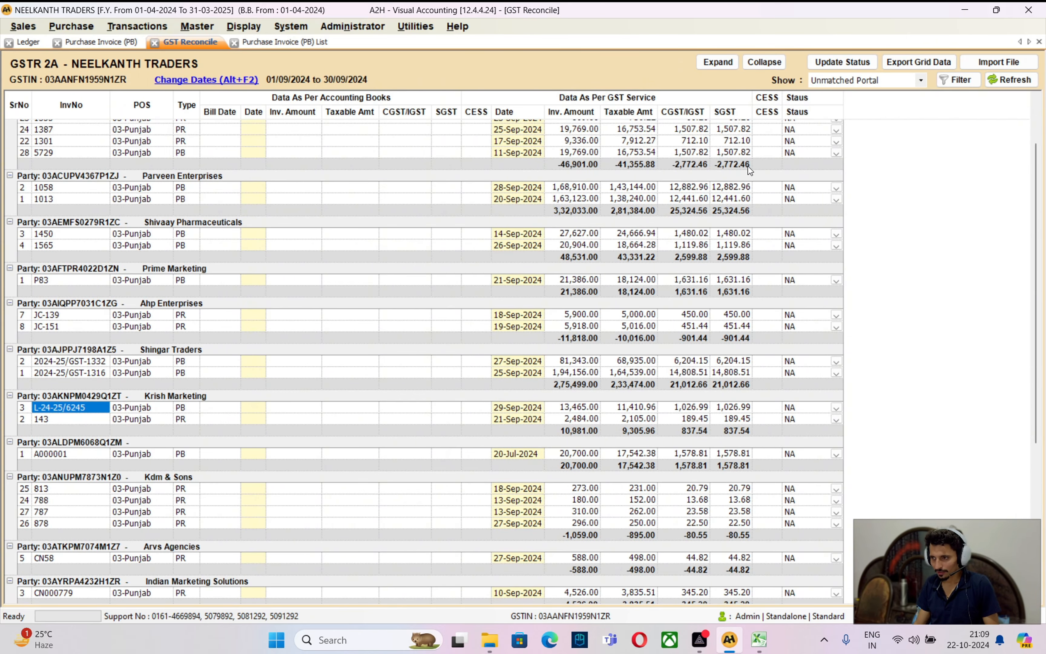
pyautogui.click(998, 83)
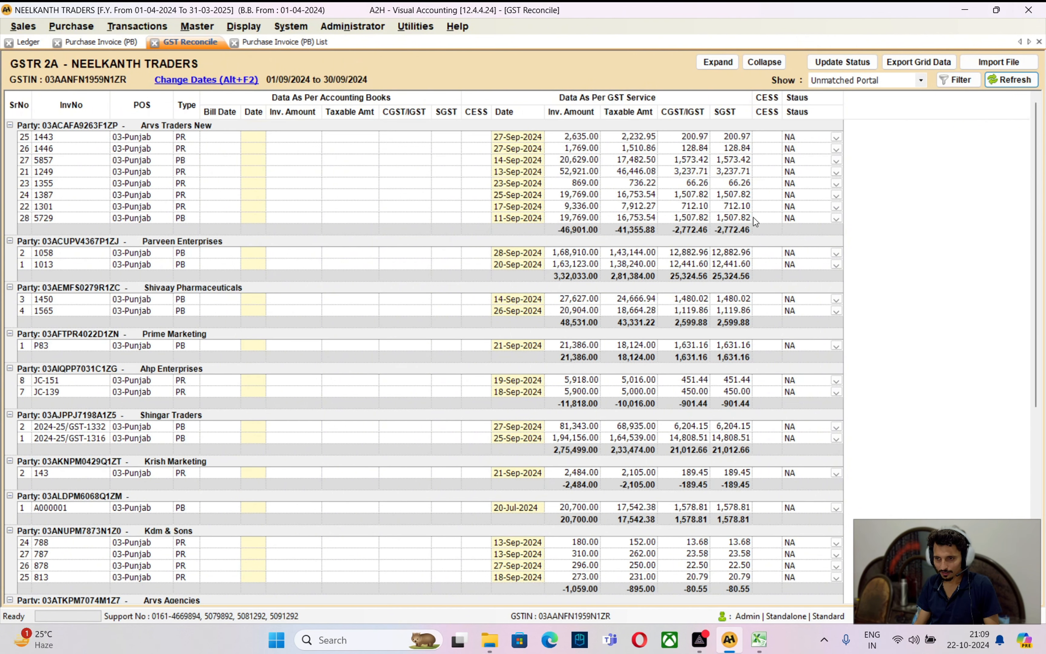
pyautogui.scroll(-2, 298, 462)
pyautogui.click(187, 408)
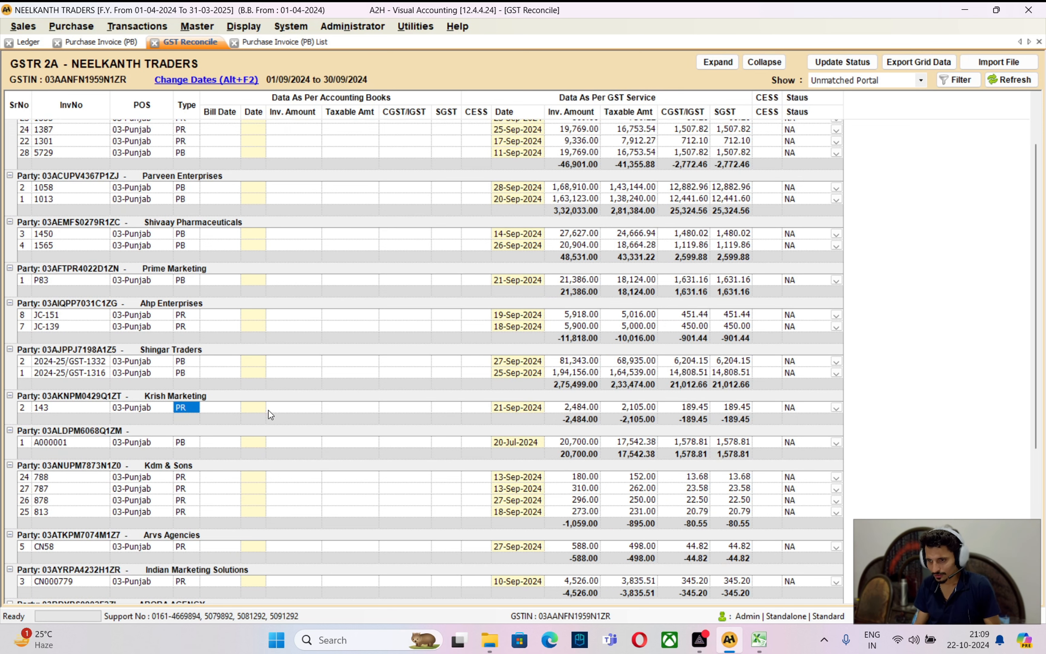
pyautogui.click(187, 443)
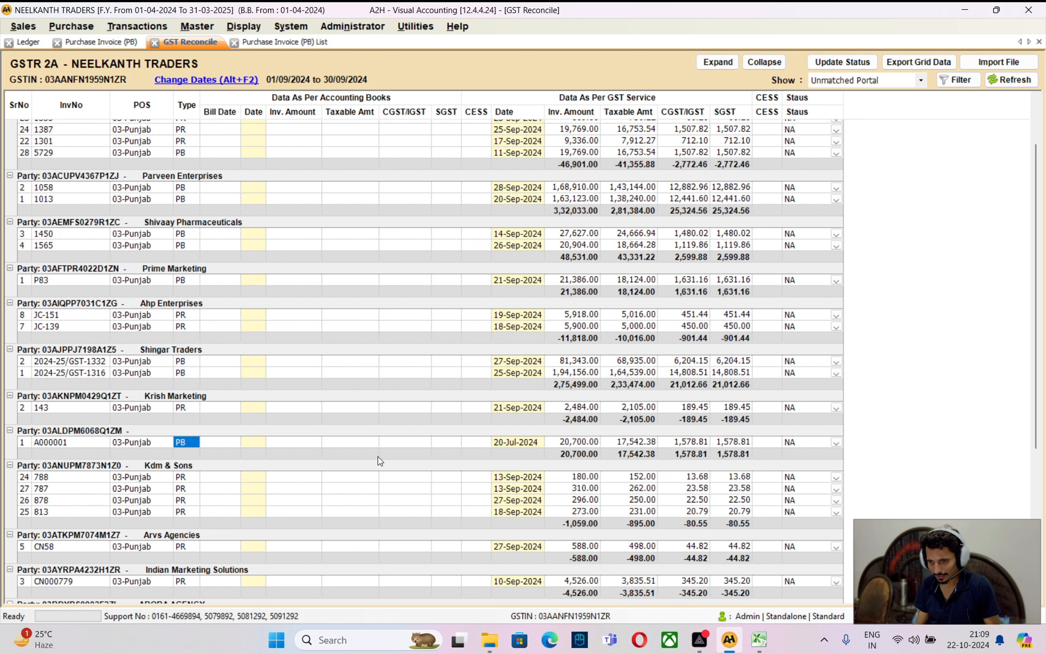
pyautogui.click(590, 445)
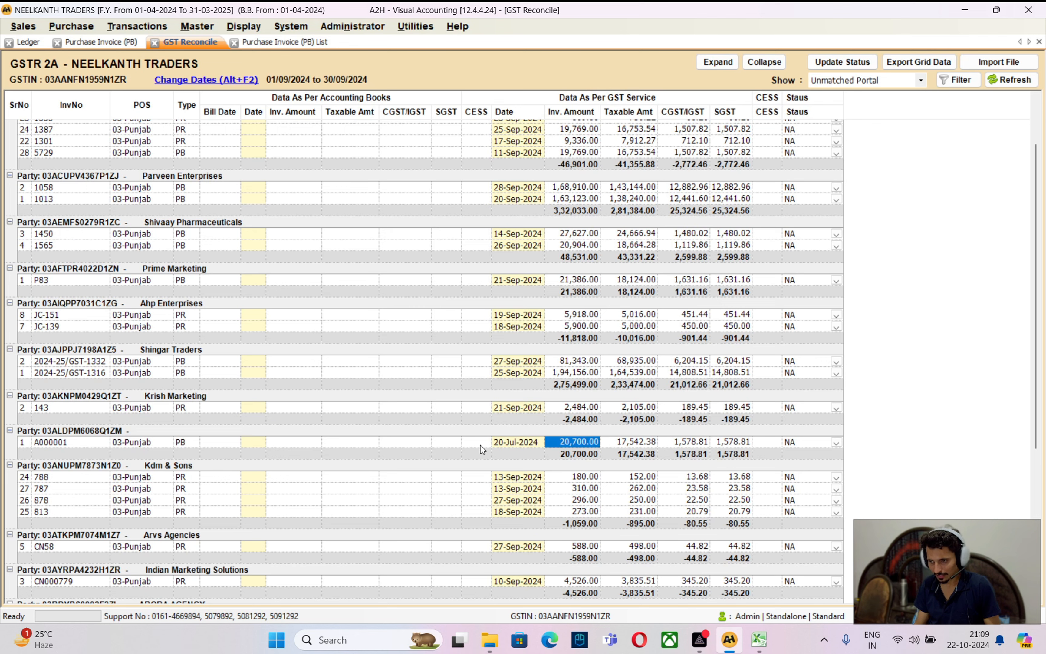
pyautogui.click(177, 442)
# Clear the Party Name filter on the Excel b2b sheet so every row shows
pyautogui.click(759, 639)
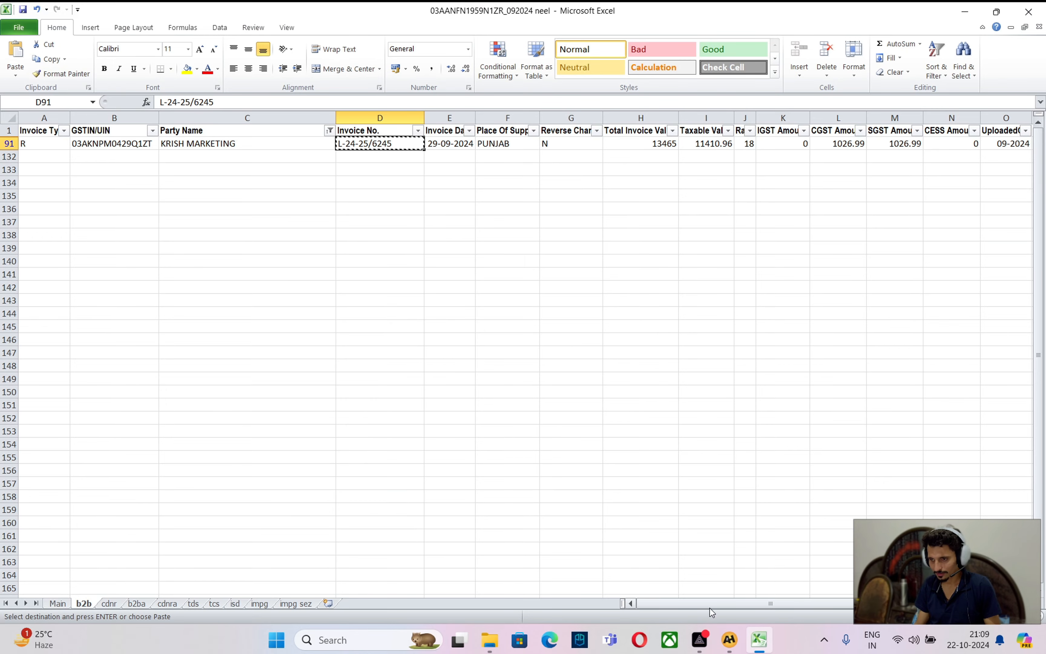
pyautogui.click(329, 131)
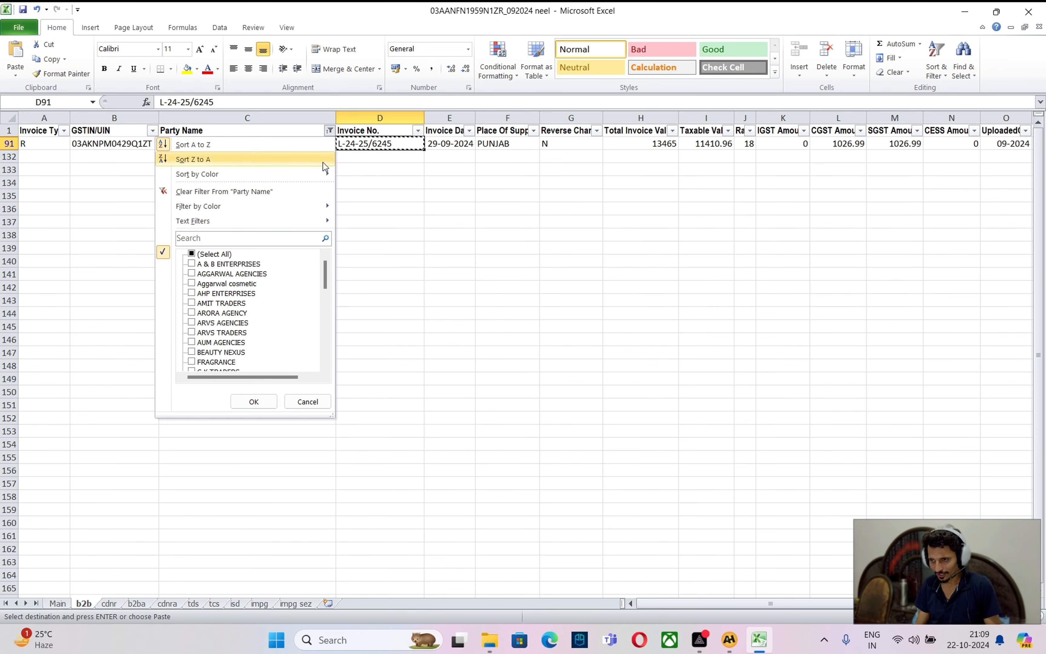
pyautogui.click(204, 255)
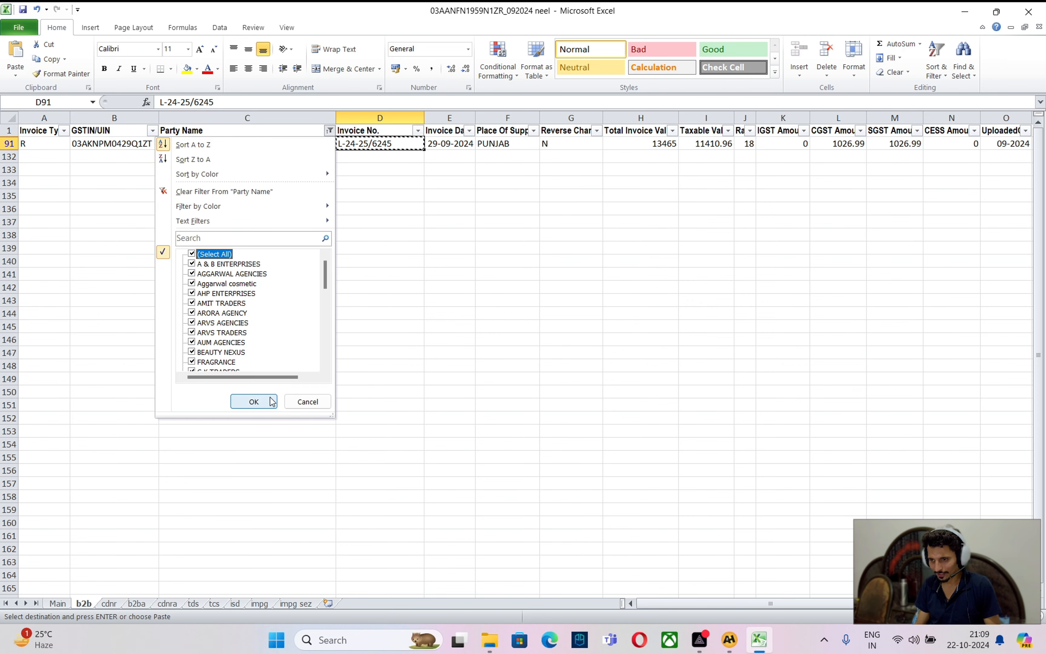
pyautogui.click(255, 402)
pyautogui.hotkey('alt', 'Tab')
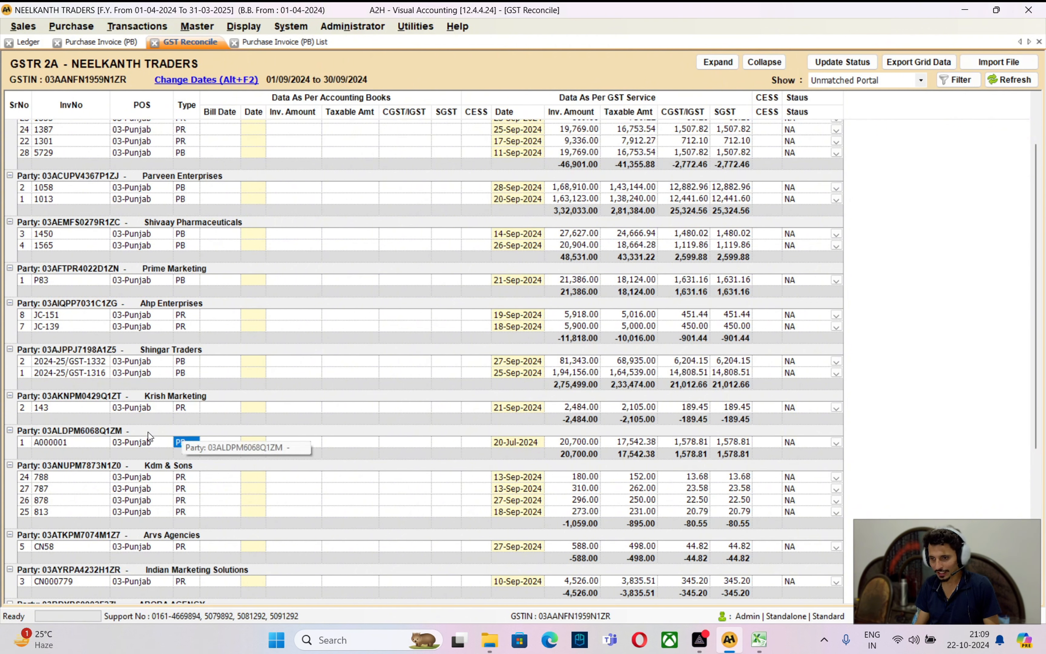
pyautogui.click(76, 432)
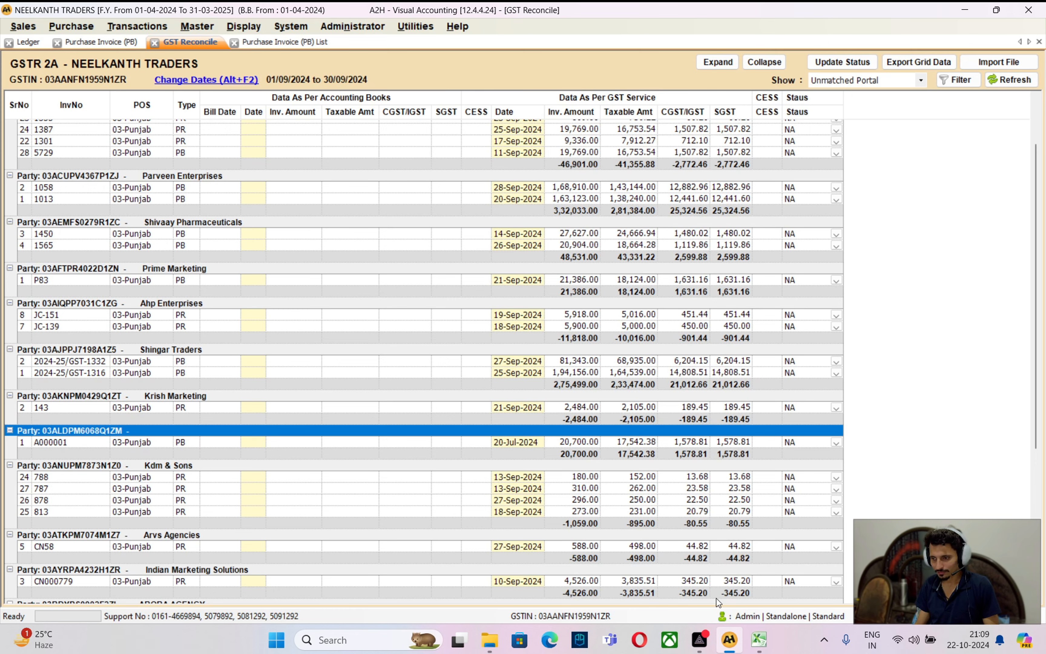
pyautogui.click(760, 639)
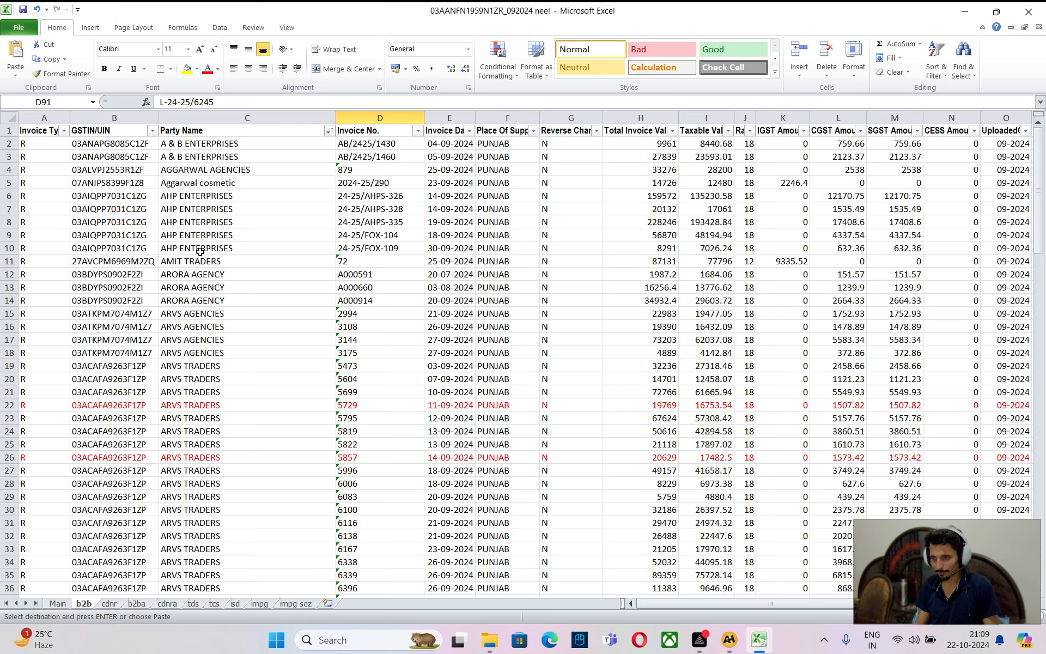
pyautogui.click(152, 131)
pyautogui.click(64, 255)
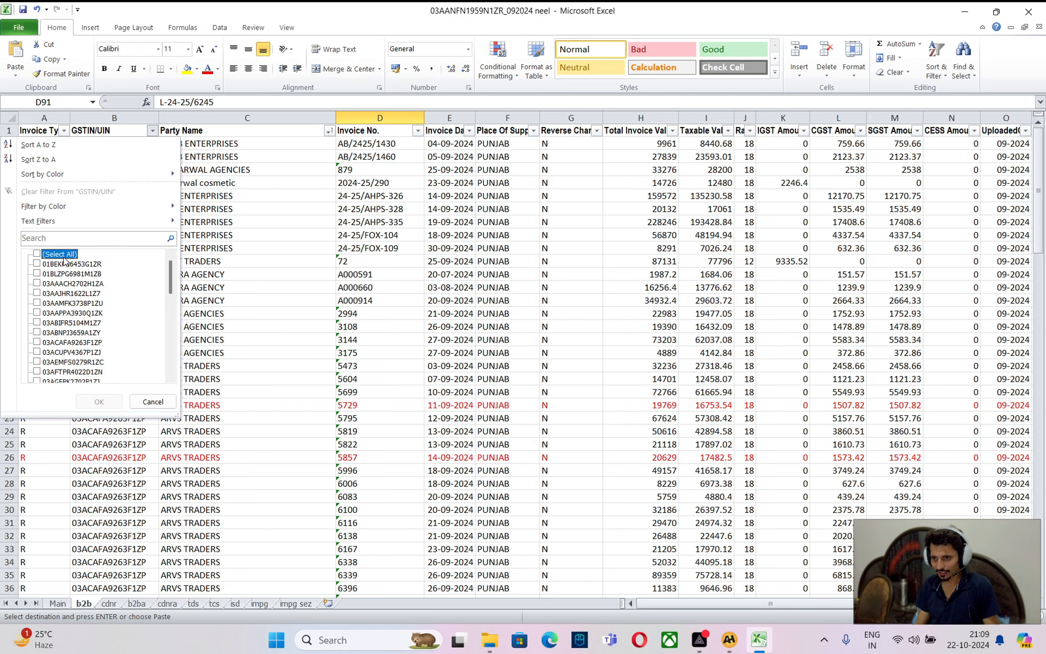
pyautogui.hotkey('alt', 'Tab')
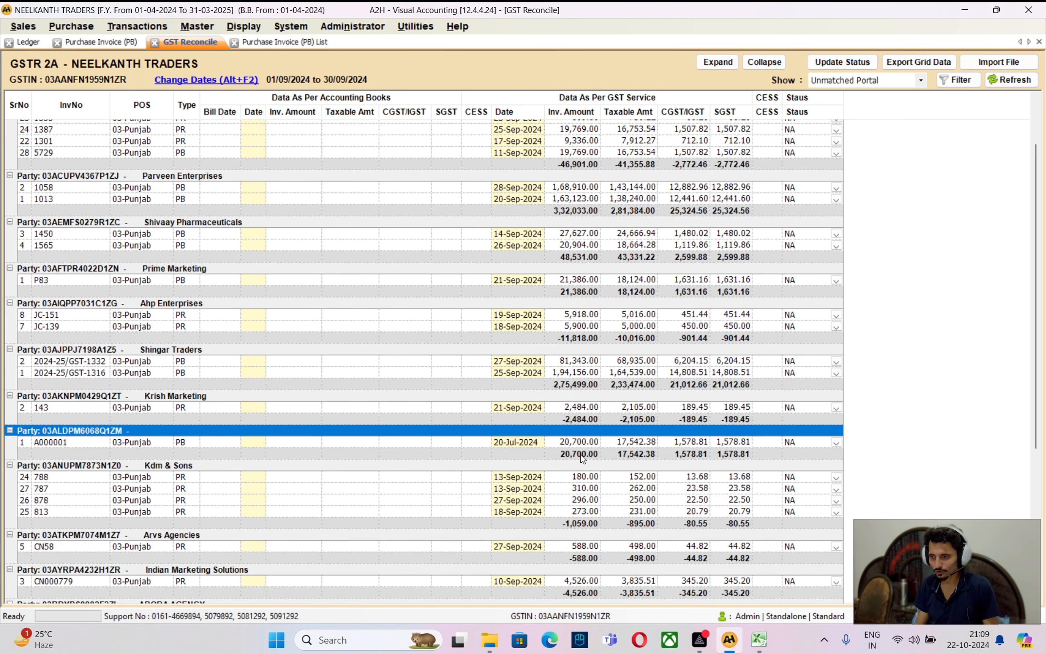
pyautogui.hotkey('alt', 'Tab')
pyautogui.click(152, 130)
pyautogui.click(66, 256)
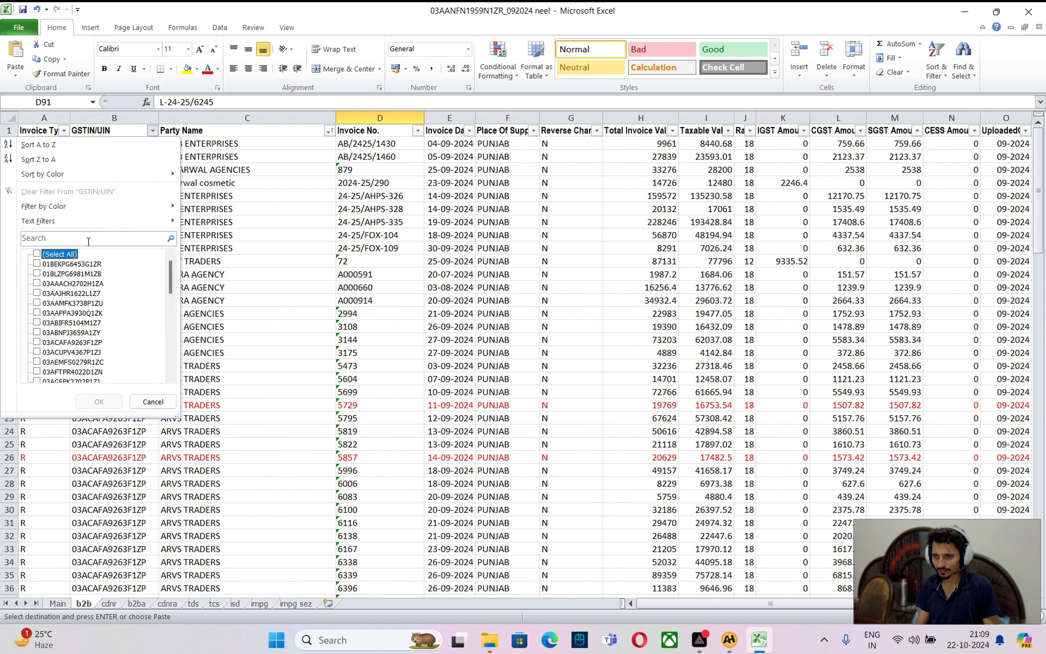
pyautogui.click(89, 240)
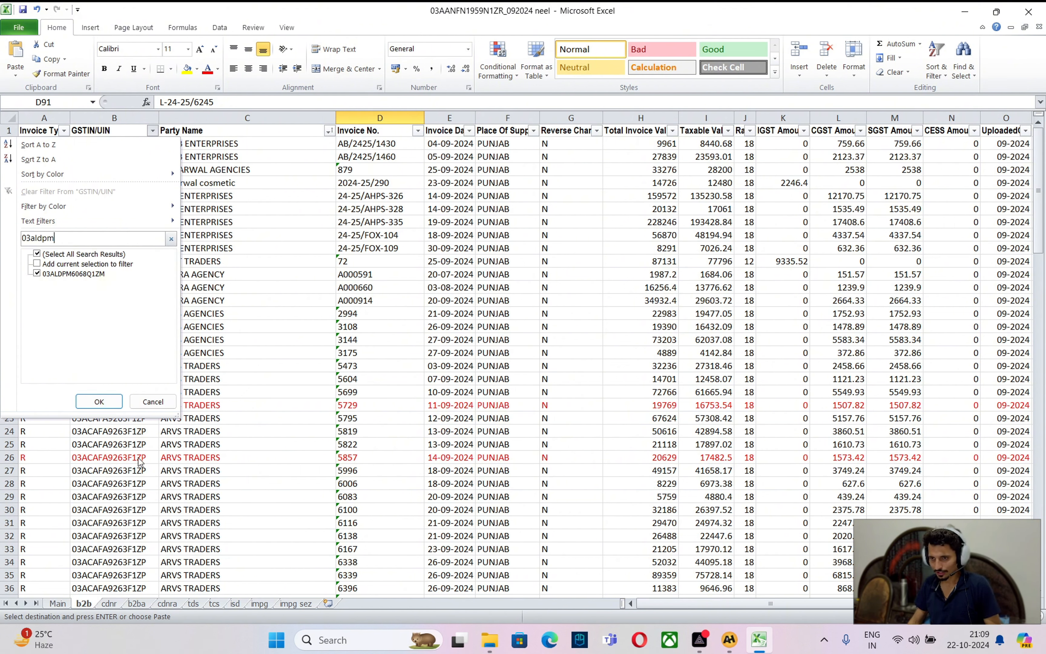
pyautogui.click(99, 401)
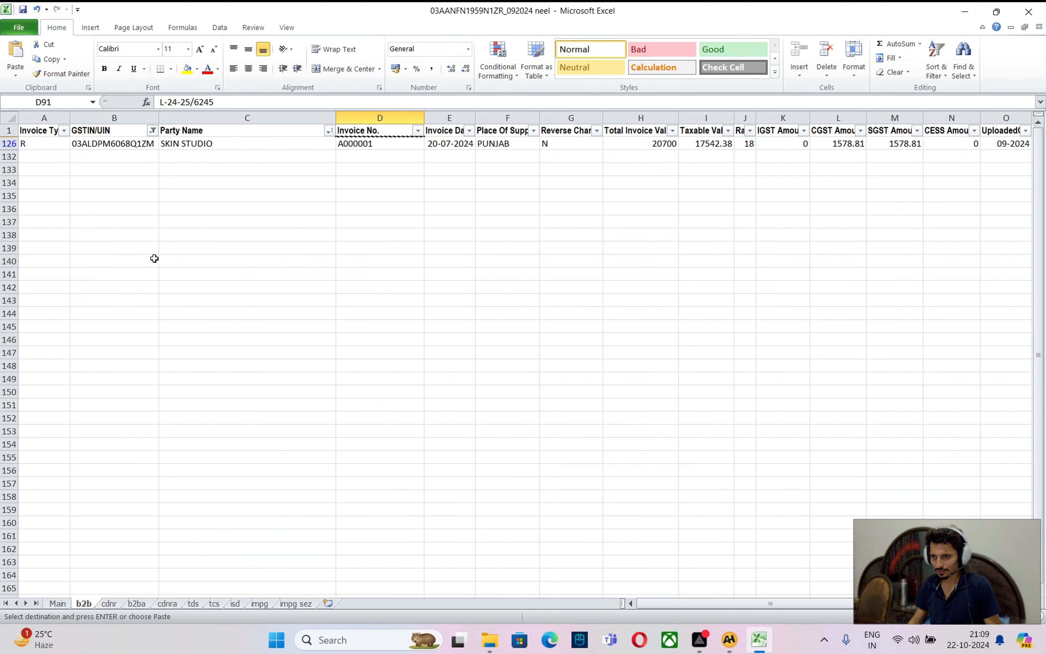
# Set red font on SKIN STUDIO's invoice A000001 row
pyautogui.click(221, 142)
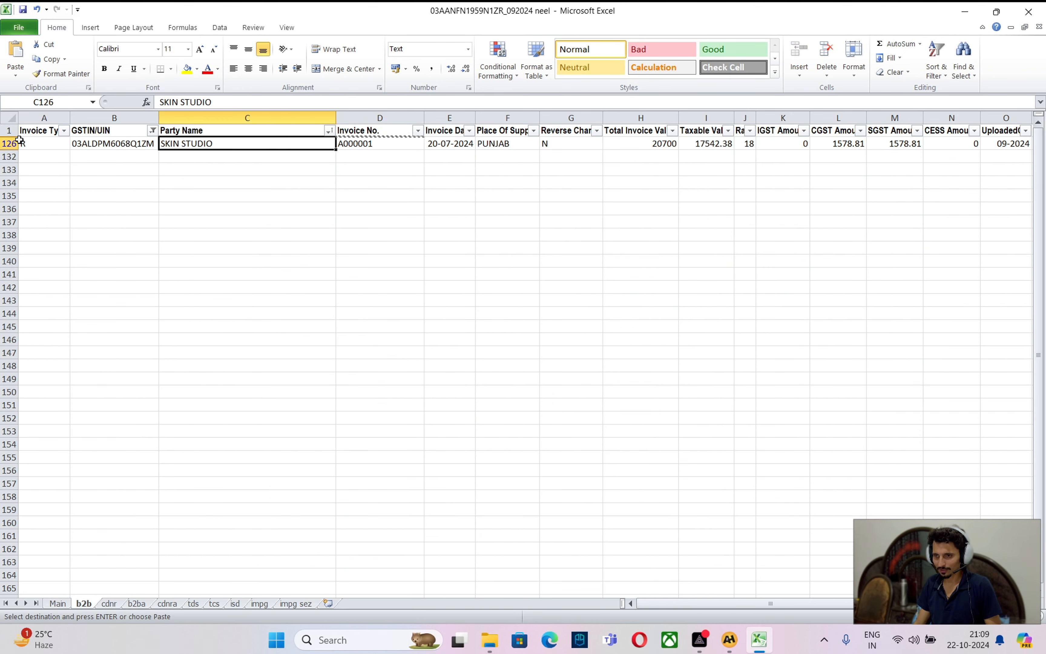
pyautogui.click(10, 144)
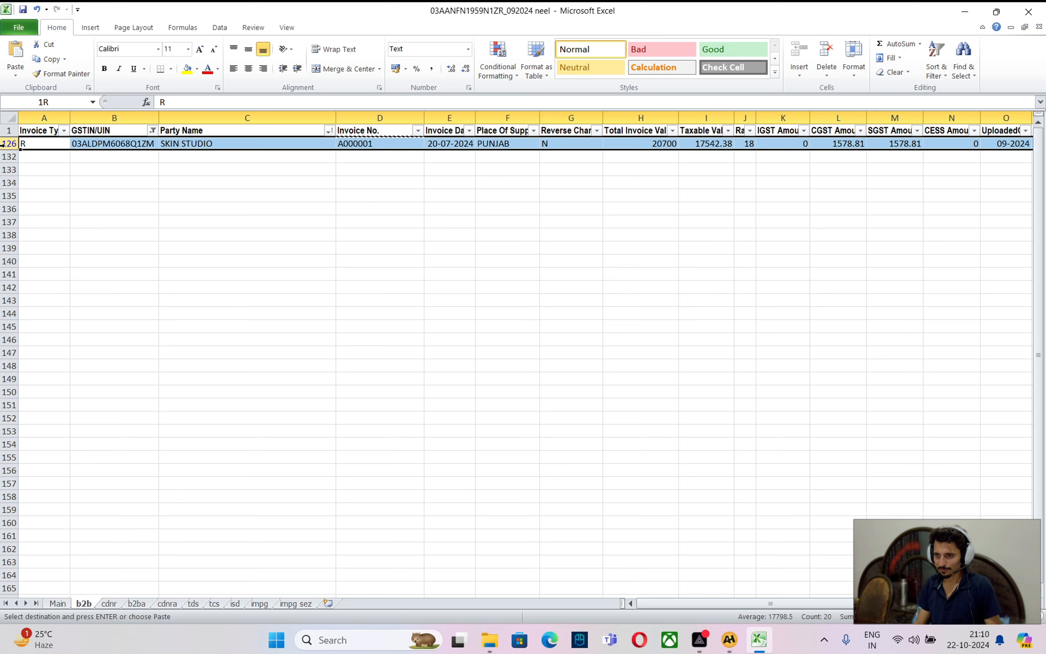
pyautogui.click(207, 68)
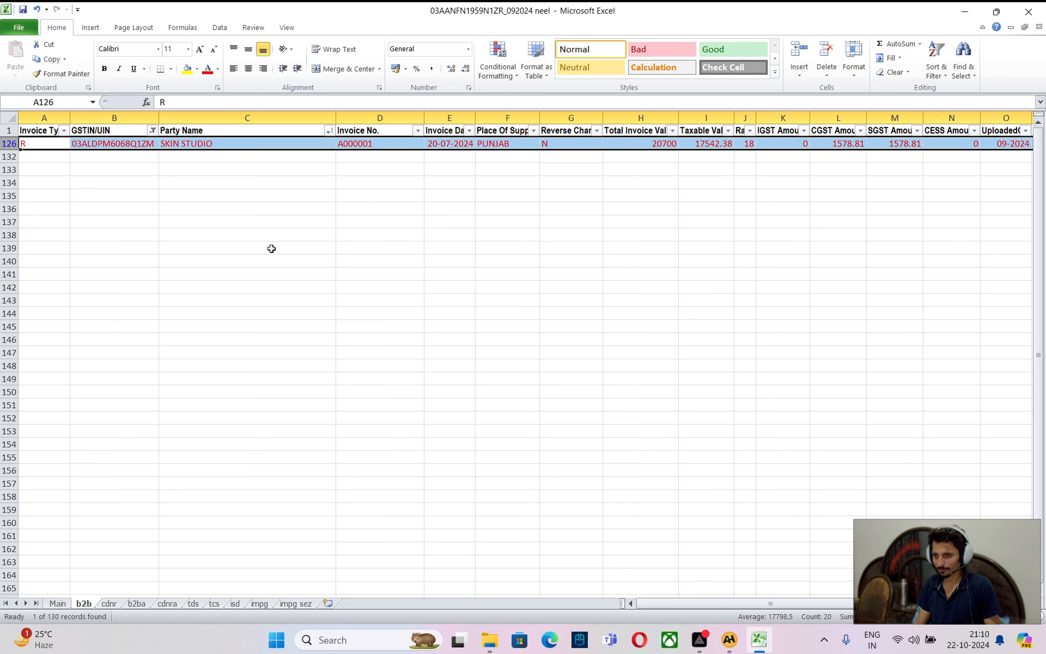
pyautogui.hotkey('alt', 'Tab')
pyautogui.scroll(-2, 325, 486)
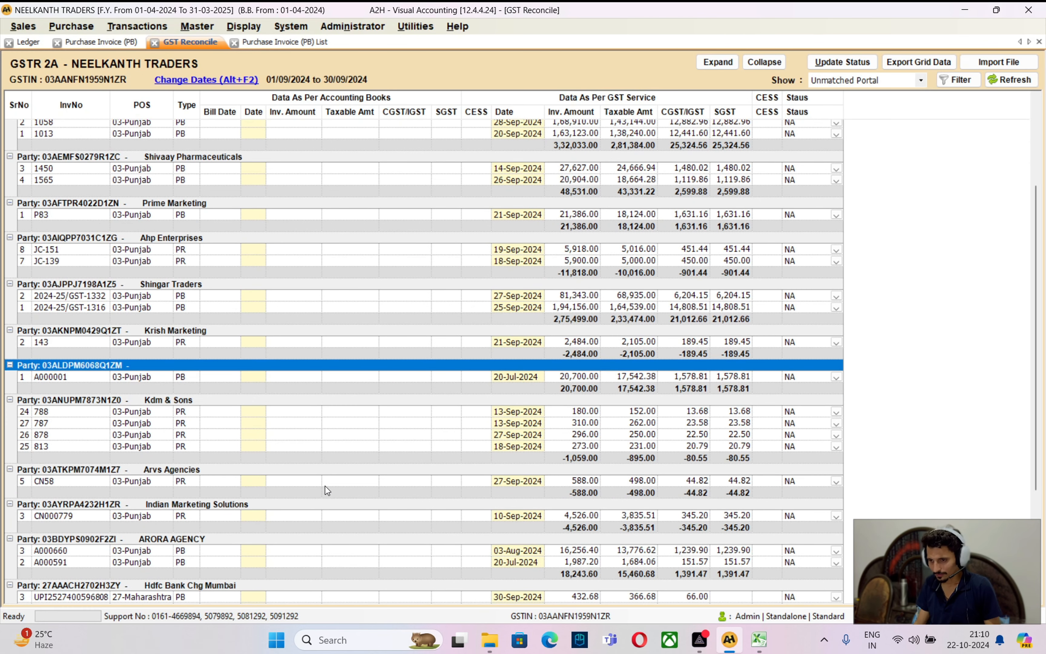
pyautogui.click(202, 414)
pyautogui.click(184, 436)
pyautogui.scroll(-2, 200, 450)
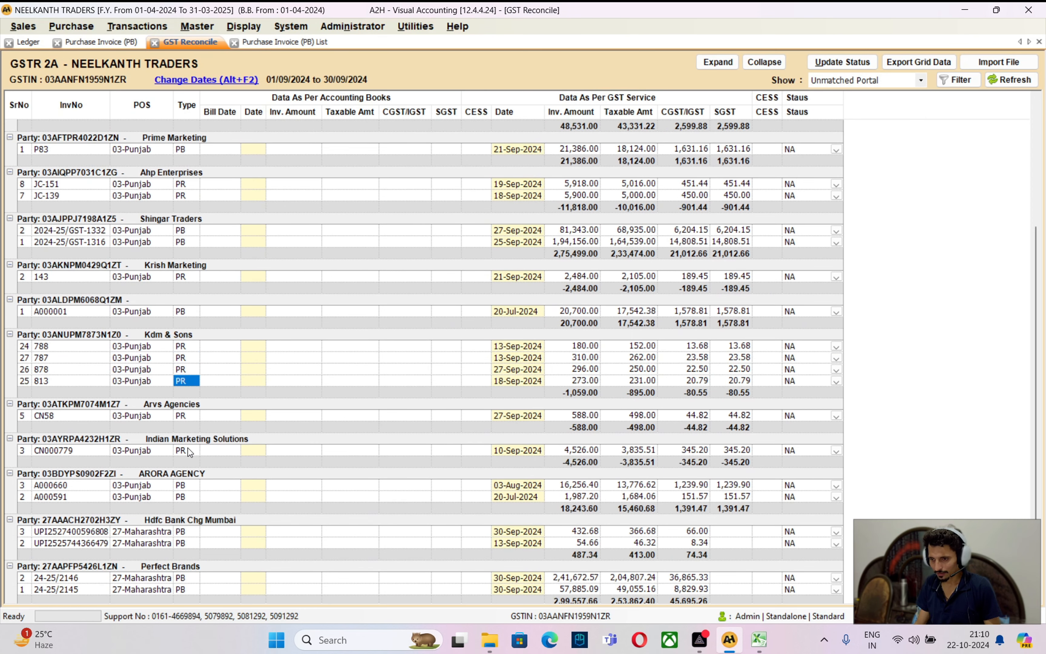
pyautogui.click(200, 450)
pyautogui.click(200, 490)
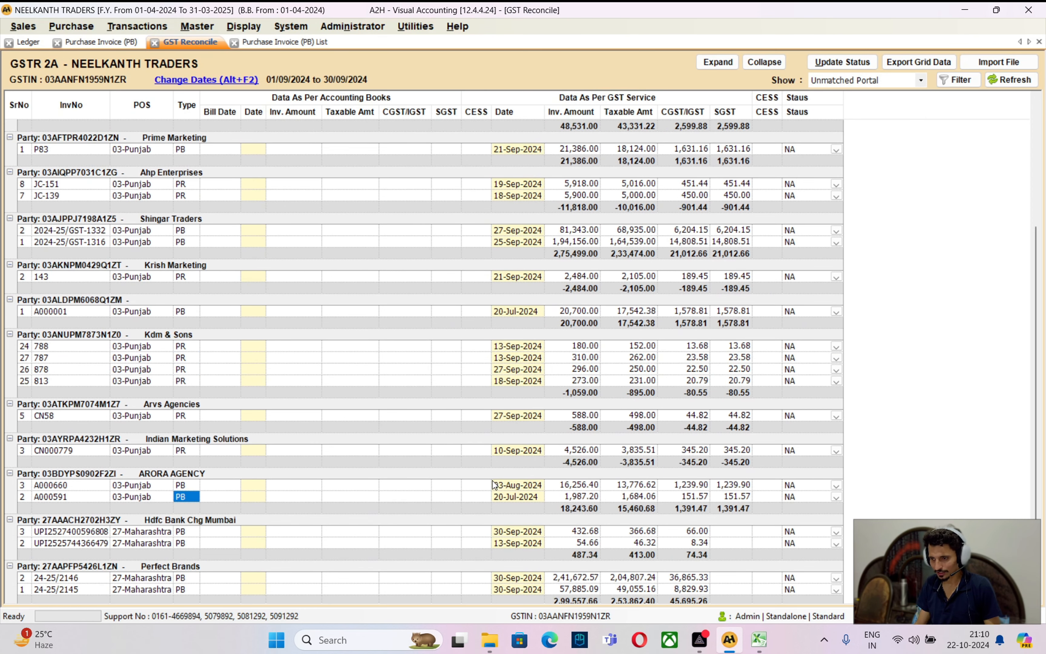
pyautogui.click(515, 495)
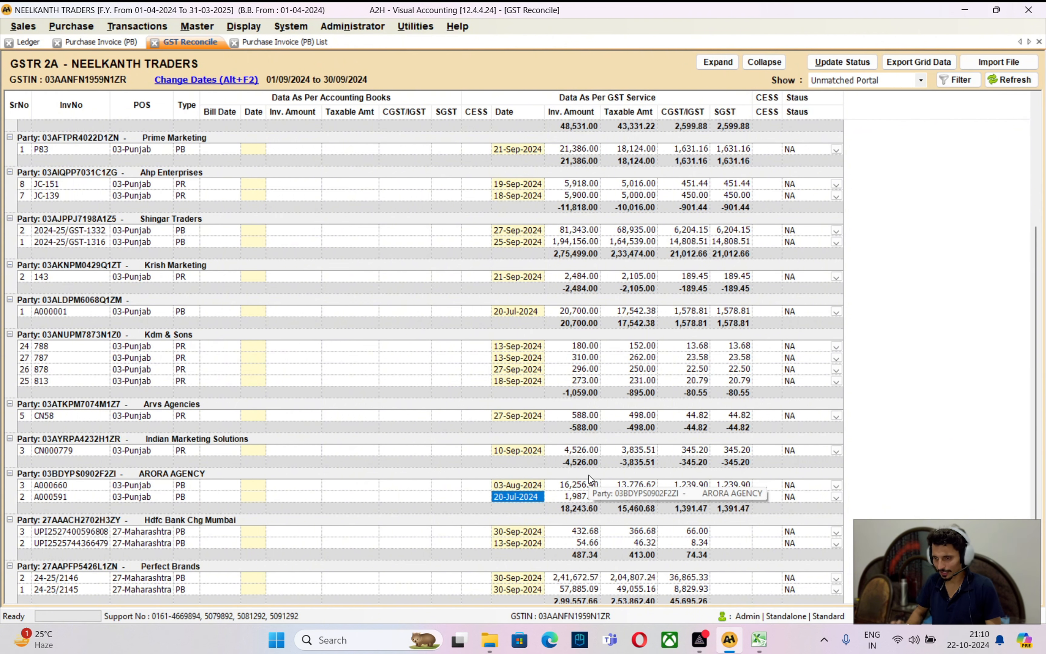
pyautogui.press('Up')
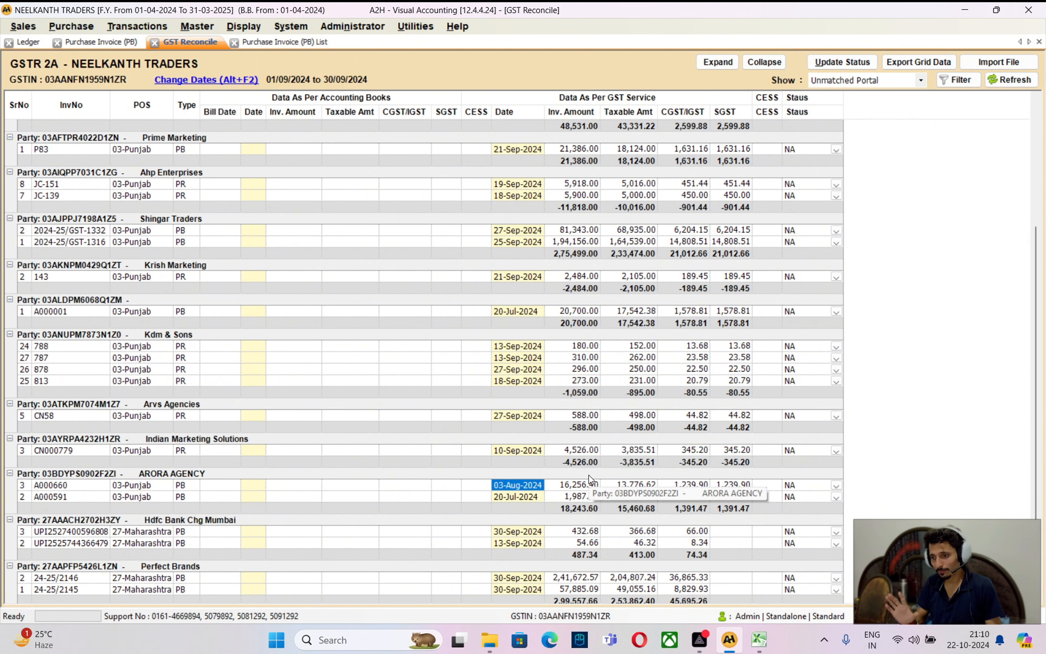
pyautogui.press('Down')
pyautogui.press('Left')
pyautogui.press('Left')
pyautogui.press('Left')
pyautogui.press('Down')
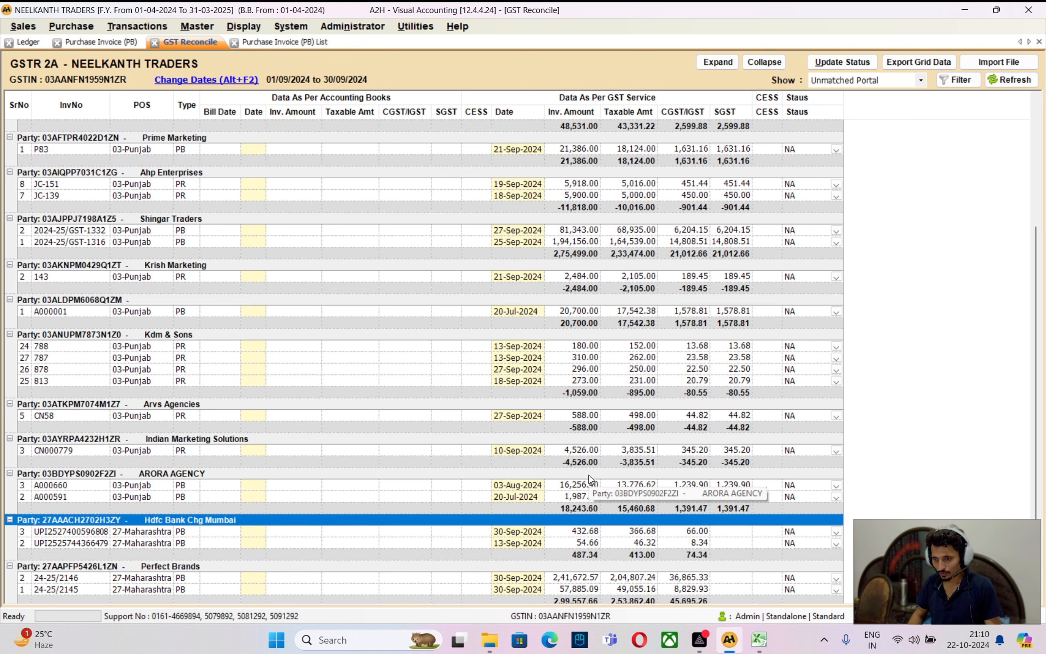
pyautogui.press('Down')
pyautogui.press('Down')
pyautogui.press('Left')
pyautogui.press('Left')
pyautogui.press('Left')
pyautogui.press('Left')
pyautogui.press('Left')
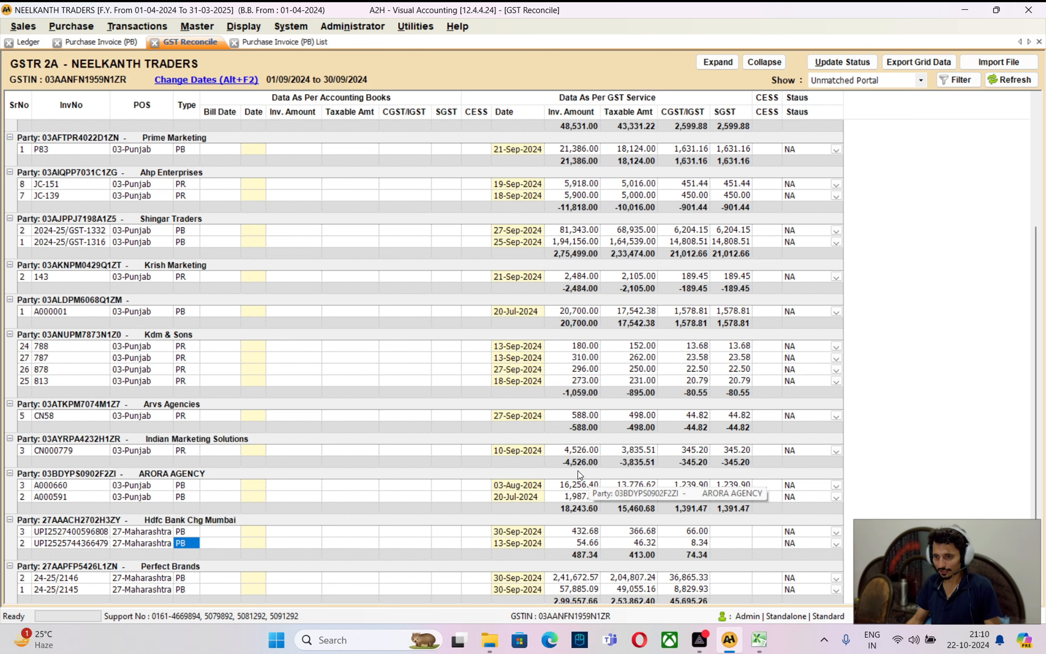
# Clear the Excel GSTIN filter and copy HDFC's bill number from cell D53
pyautogui.hotkey('alt', 'Tab')
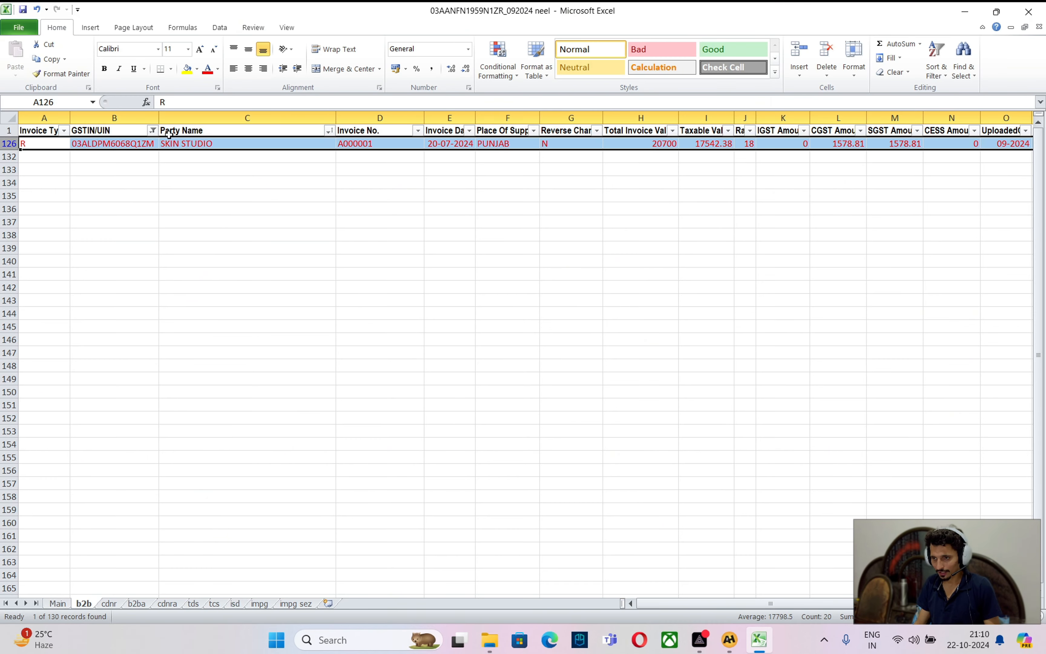
pyautogui.click(154, 131)
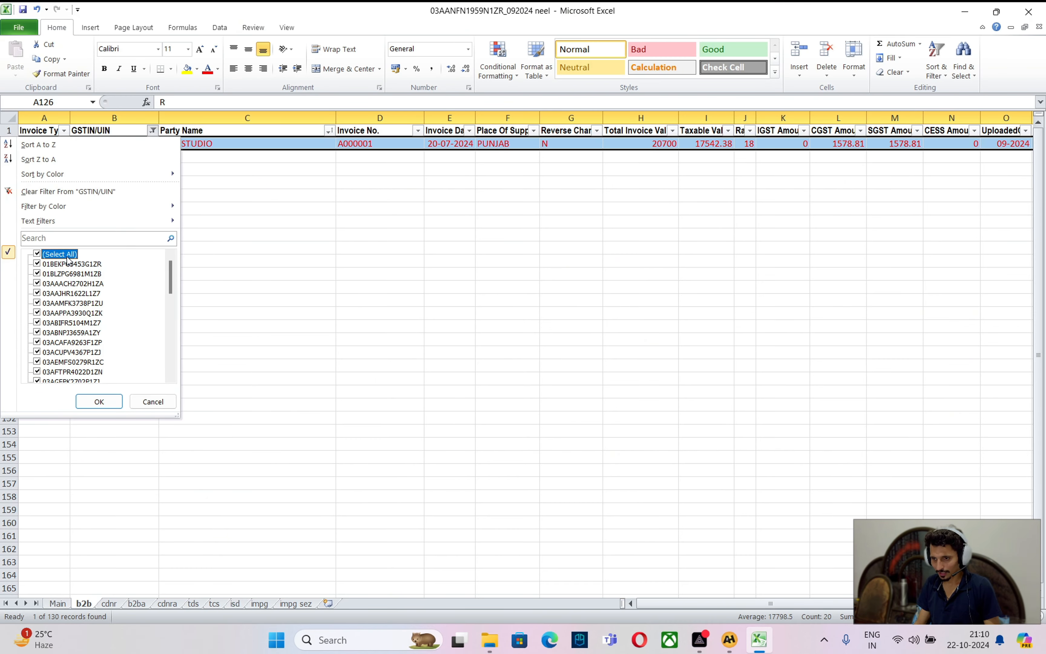
pyautogui.click(99, 402)
pyautogui.scroll(-16, 250, 365)
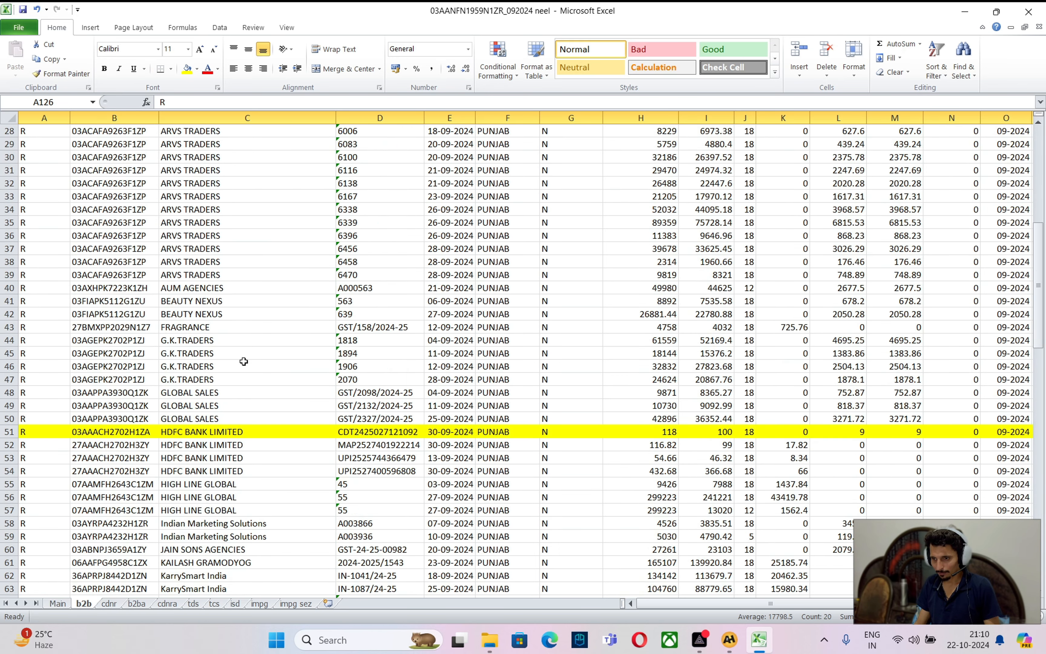
pyautogui.scroll(2, 251, 365)
pyautogui.click(194, 258)
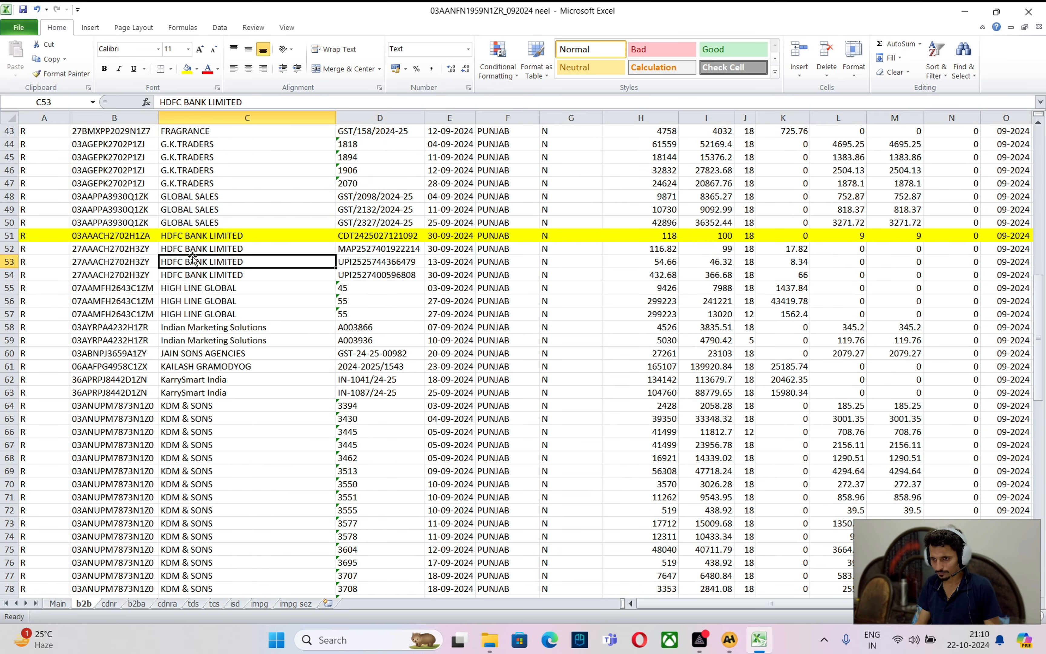
pyautogui.click(368, 263)
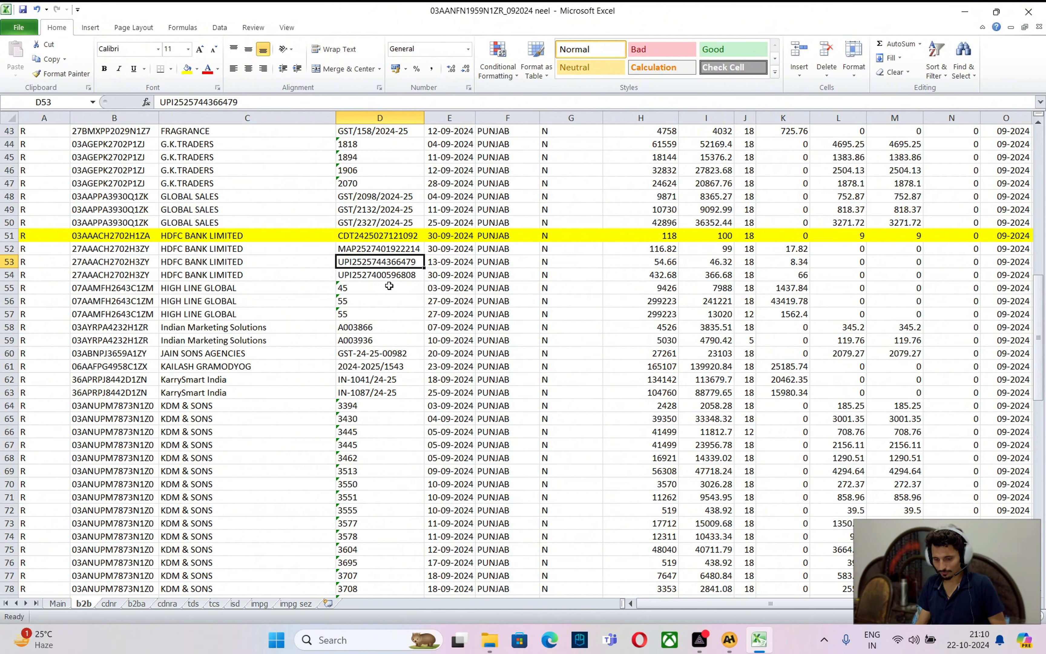
pyautogui.hotkey('ctrl', 'c')
pyautogui.hotkey('alt', 'Tab')
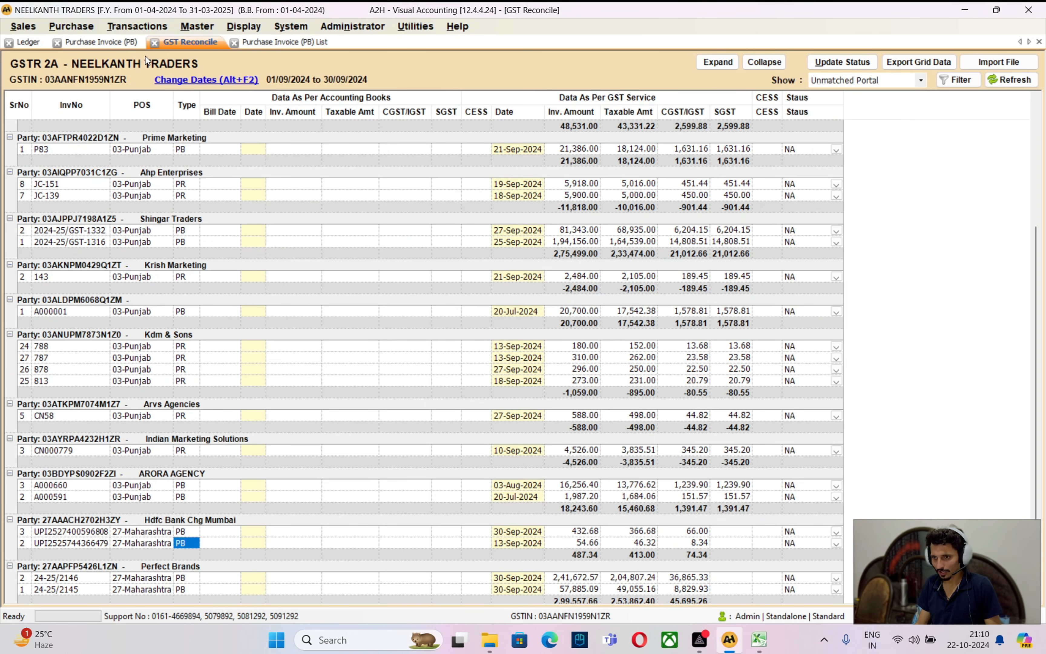
# Start a purchase invoice dated 13/09/2024 with the pasted bill number from Hdfc Bank Chg Mumbai
pyautogui.click(116, 43)
pyautogui.press('Return')
pyautogui.write('13/09/2024')
pyautogui.press('Return')
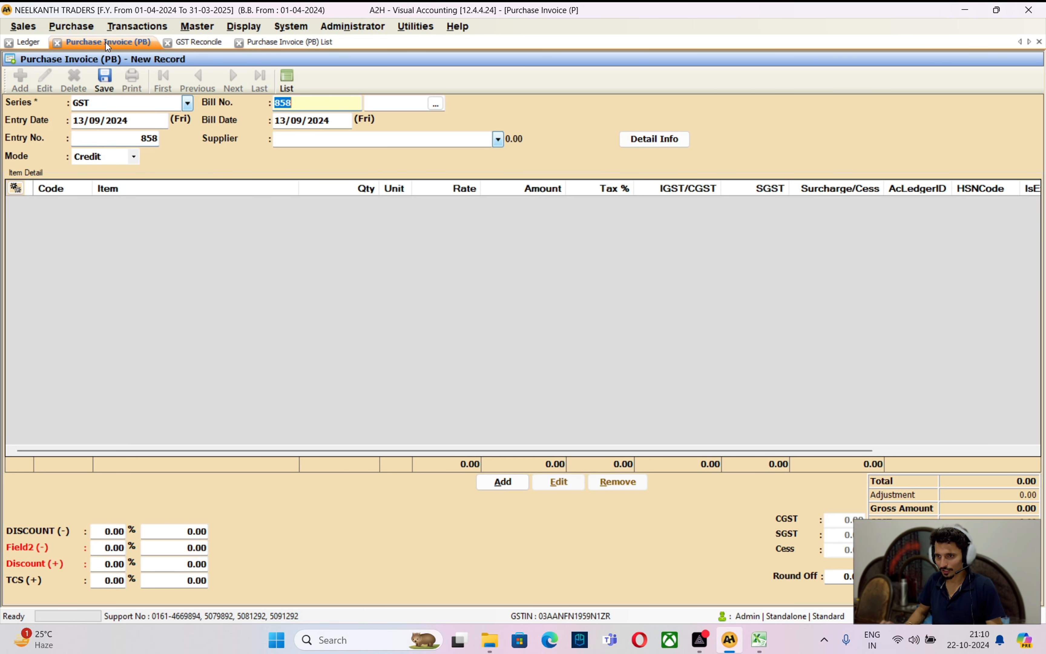
pyautogui.hotkey('ctrl', 'v')
pyautogui.press('Return')
pyautogui.press('Return')
pyautogui.write('hdfc')
pyautogui.press('Return')
pyautogui.press('Return')
pyautogui.press('Return')
pyautogui.press('Return')
pyautogui.press('Return')
pyautogui.press('Return')
pyautogui.press('Return')
pyautogui.press('Return')
pyautogui.press('Return')
pyautogui.press('Return')
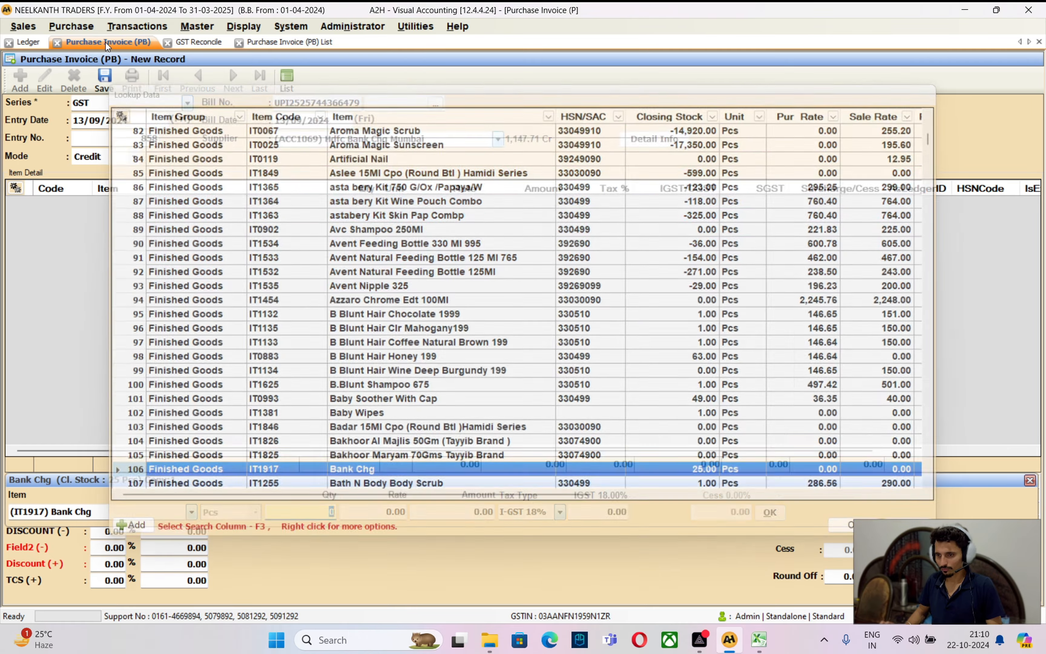
pyautogui.press('Return')
pyautogui.press('Return')
# Add the Bank Chg item for 46 with 8 IGST and save the invoice
pyautogui.hotkey('alt', 'Tab')
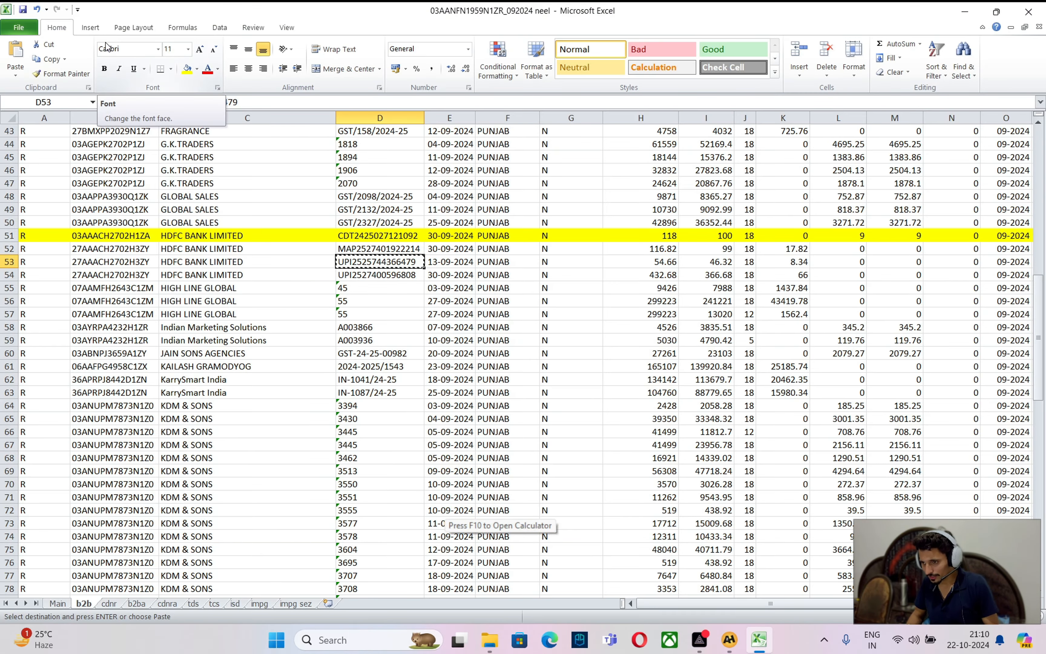
pyautogui.hotkey('alt', 'Tab')
pyautogui.write('46')
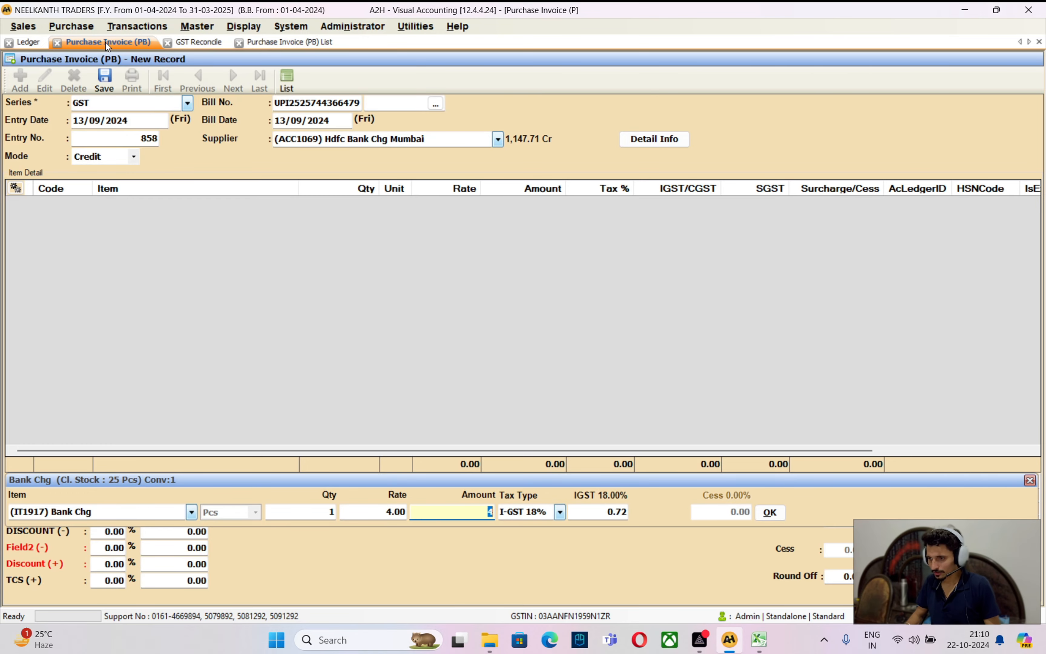
pyautogui.press('Return')
pyautogui.press('Return')
pyautogui.write('8')
pyautogui.press('Return')
pyautogui.press('Return')
pyautogui.press('Return')
pyautogui.press('Return')
pyautogui.press('Return')
pyautogui.press('Return')
pyautogui.press('Return')
pyautogui.press('Return')
pyautogui.press('Return')
pyautogui.press('Return')
pyautogui.press('Return')
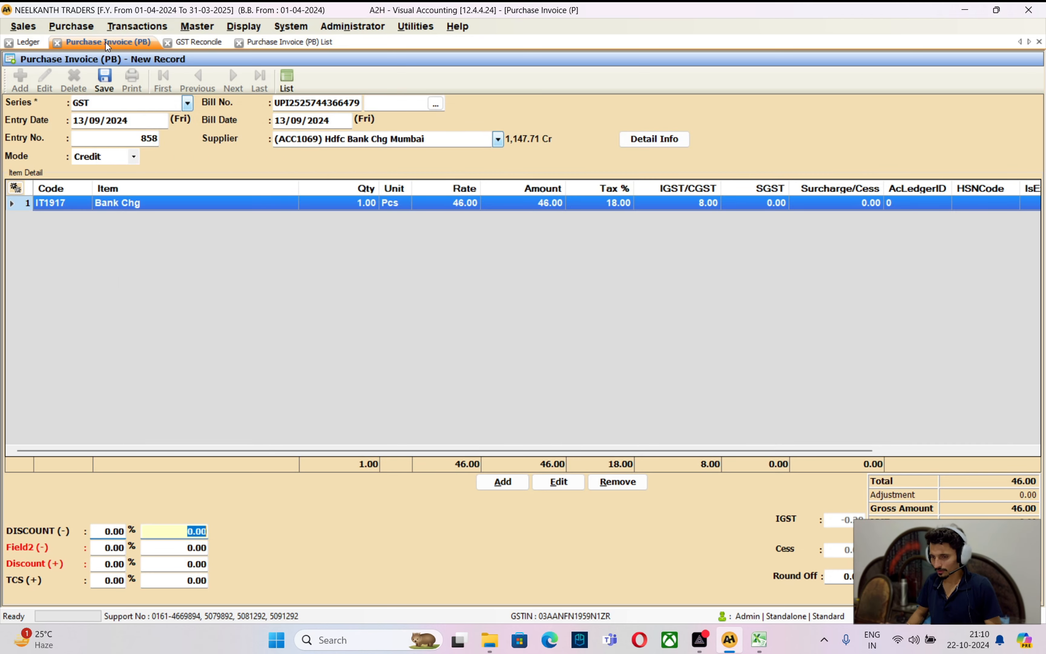
pyautogui.press('Return')
pyautogui.hotkey('alt', 'Tab')
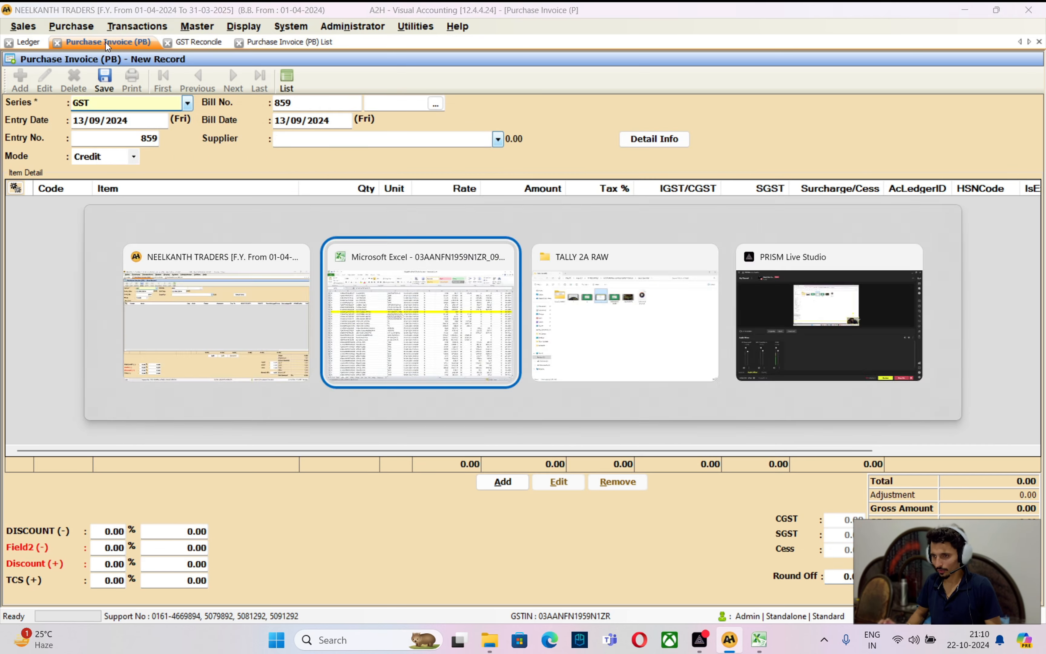
pyautogui.press('Down')
pyautogui.hotkey('ctrl', 'c')
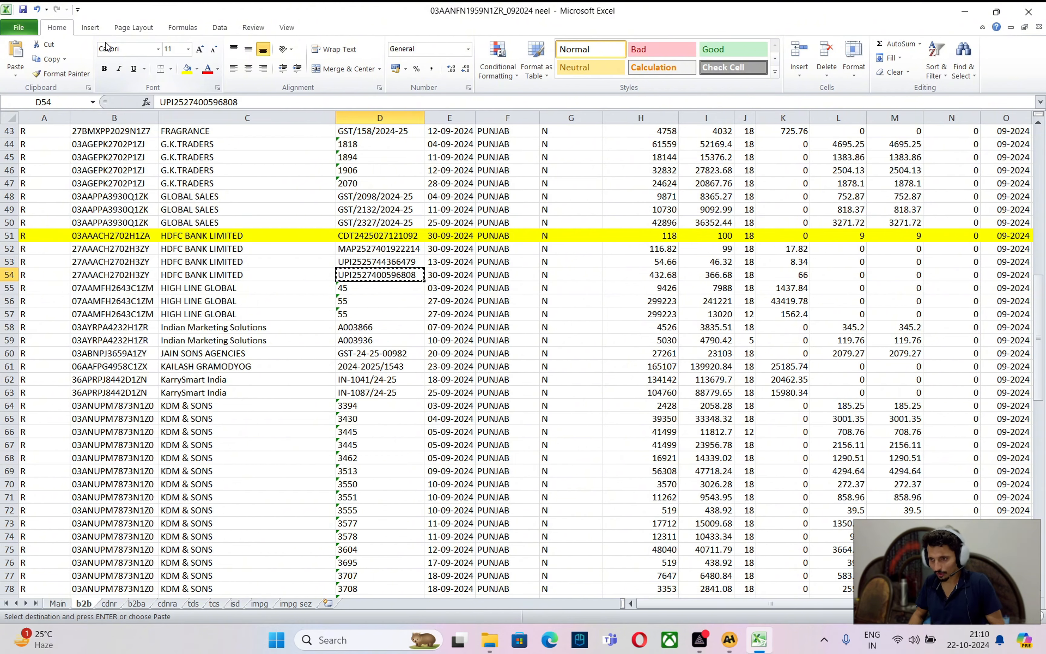
pyautogui.hotkey('alt', 'Tab')
pyautogui.press('Return')
pyautogui.write('30/09/2024')
pyautogui.press('Return')
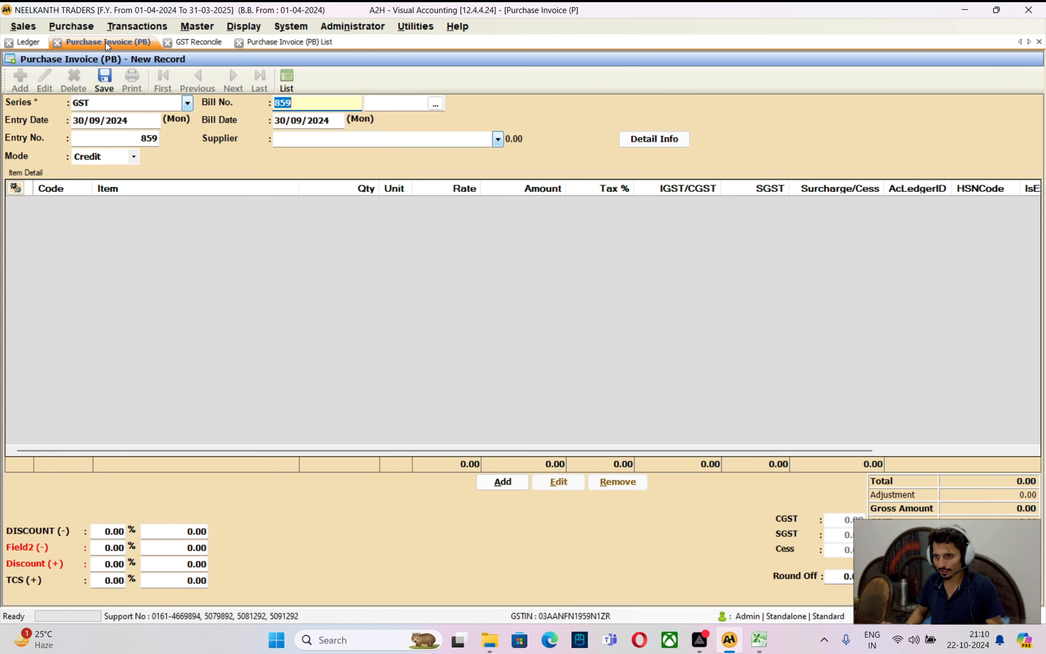
pyautogui.press('BackSpace')
pyautogui.hotkey('ctrl', 'v')
pyautogui.press('Return')
pyautogui.press('Return')
pyautogui.press('Return')
pyautogui.press('Return')
pyautogui.press('Return')
pyautogui.press('Return')
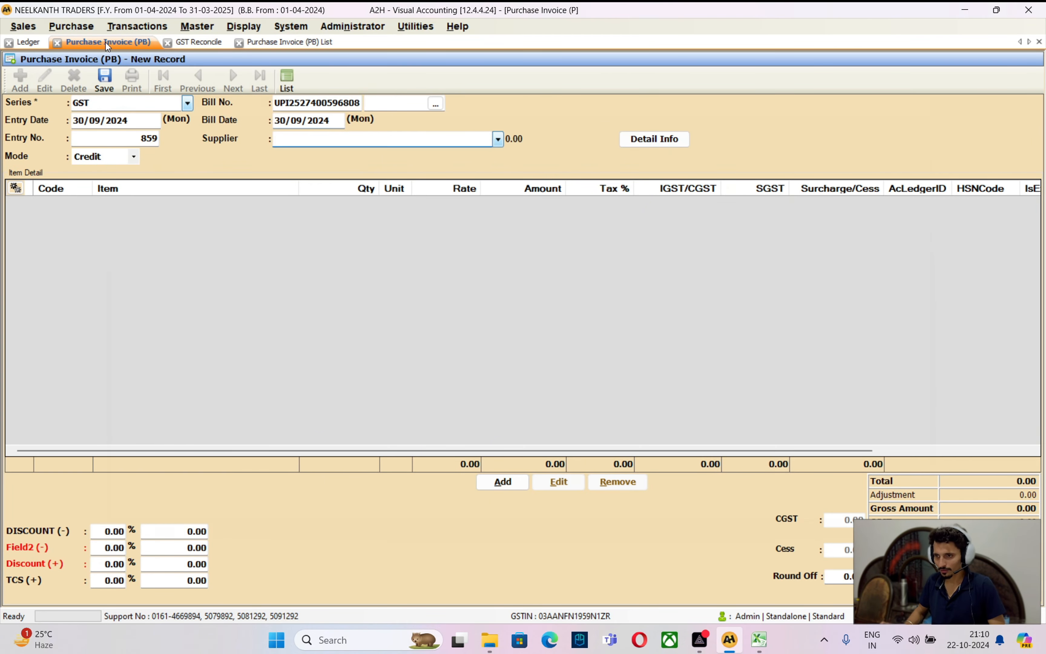
pyautogui.press('Return')
pyautogui.press('Return')
pyautogui.press('Return')
pyautogui.press('Return')
pyautogui.press('Return')
pyautogui.press('Return')
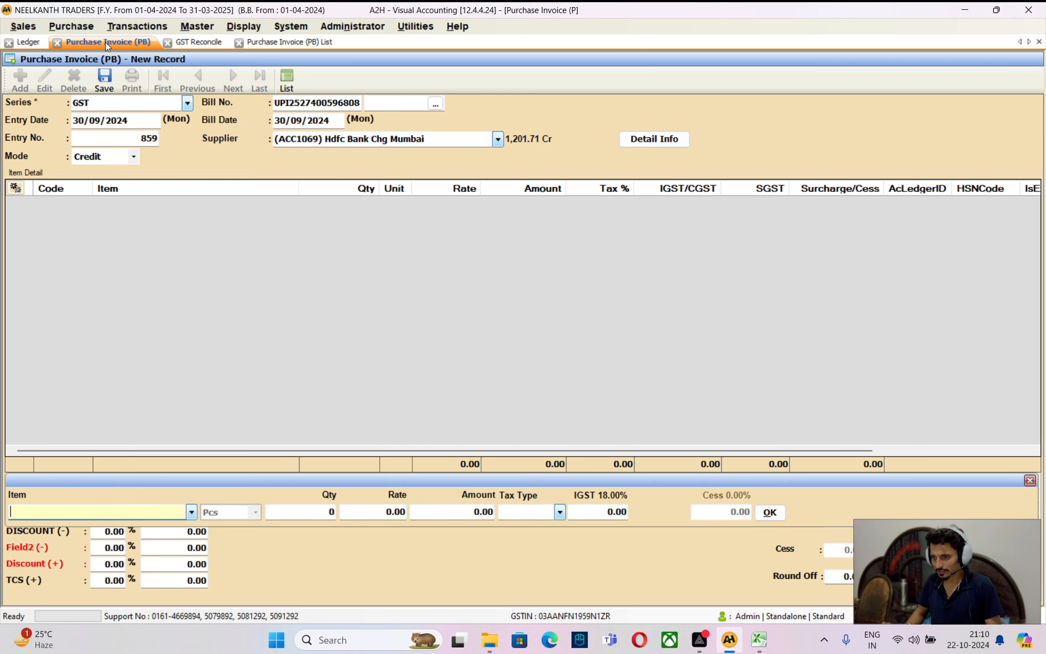
# Add the Bank Chg item for 367 with 66 IGST
pyautogui.hotkey('alt', 'Tab')
pyautogui.press('Right')
pyautogui.press('Right')
pyautogui.press('Right')
pyautogui.press('Right')
pyautogui.press('Right')
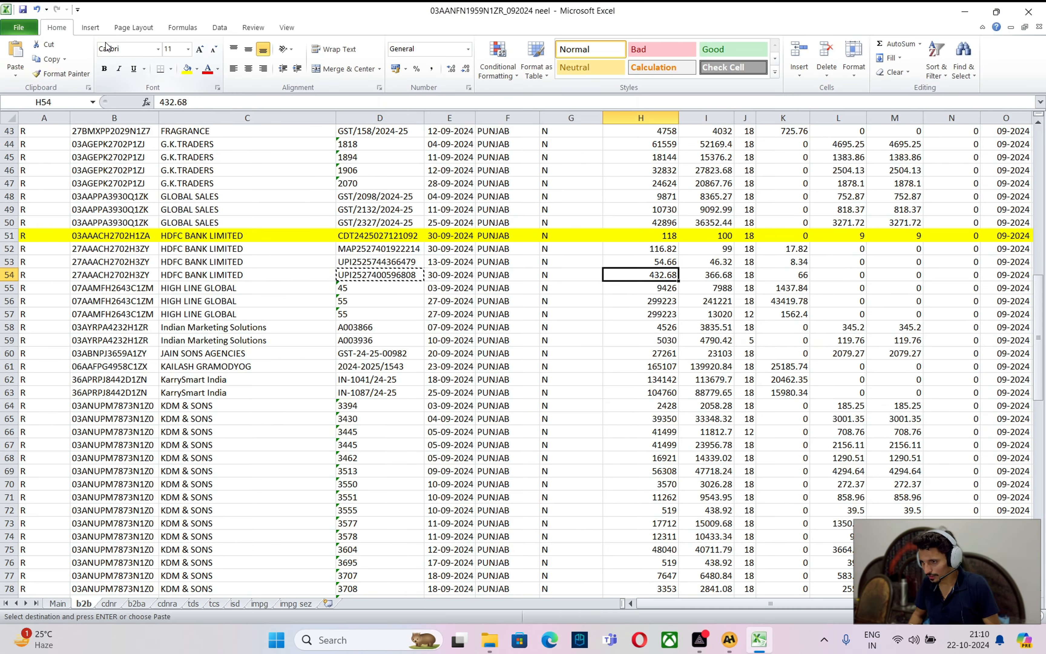
pyautogui.hotkey('alt', 'Tab')
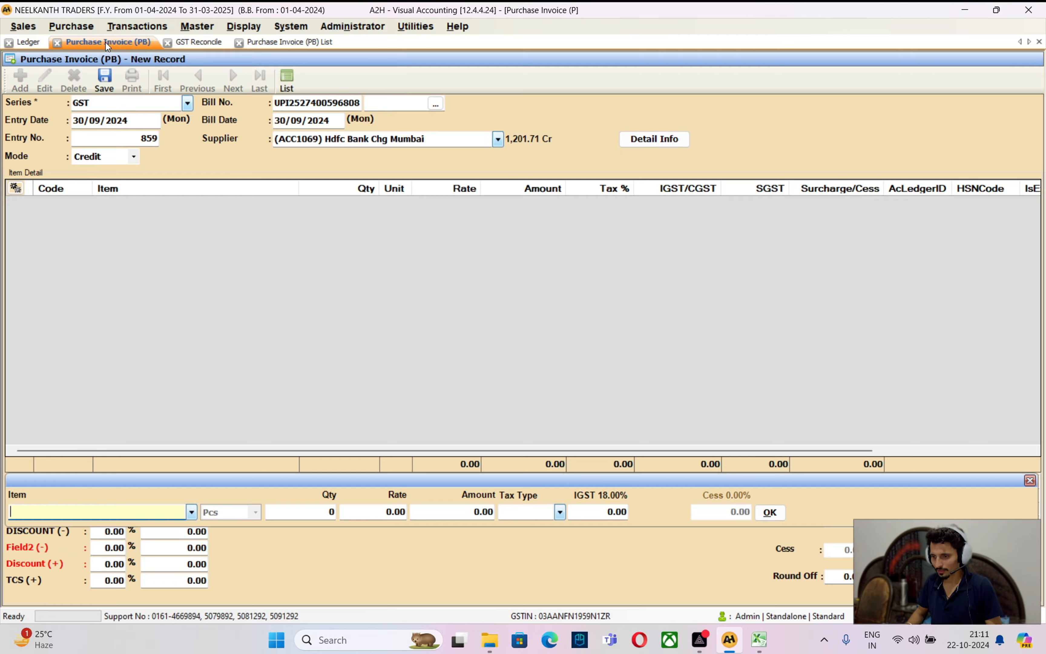
pyautogui.press('Return')
pyautogui.press('Return')
pyautogui.press('Return')
pyautogui.write('367')
pyautogui.press('Return')
pyautogui.press('Return')
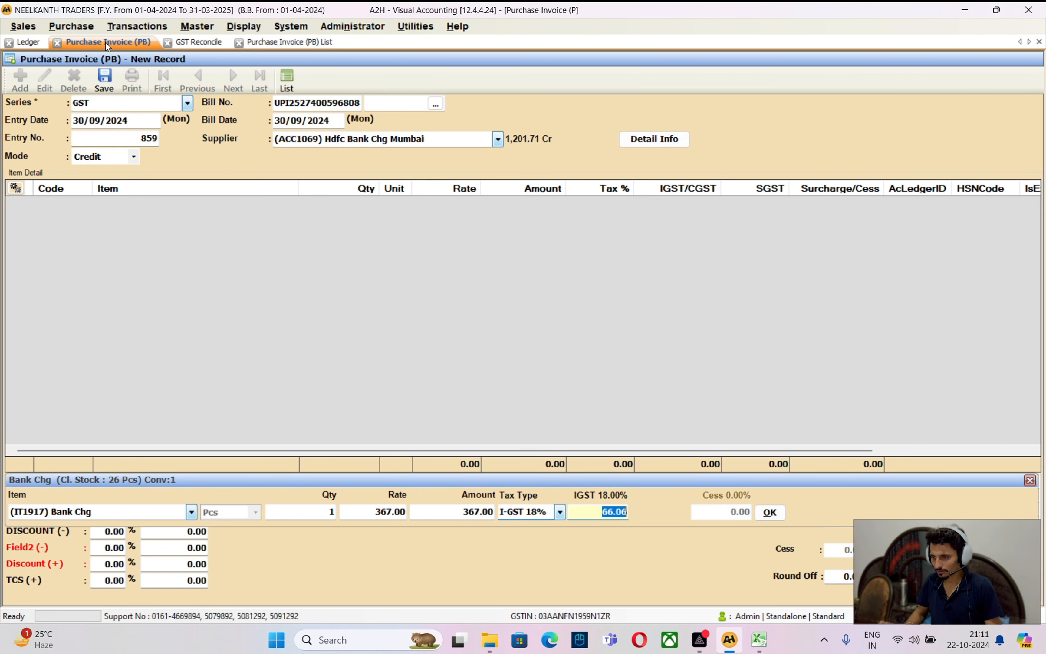
pyautogui.write('66')
pyautogui.press('Return')
pyautogui.press('Return')
pyautogui.press('Return')
pyautogui.press('Return')
pyautogui.press('Return')
pyautogui.press('Return')
pyautogui.press('Return')
pyautogui.press('Return')
pyautogui.press('Return')
pyautogui.press('Return')
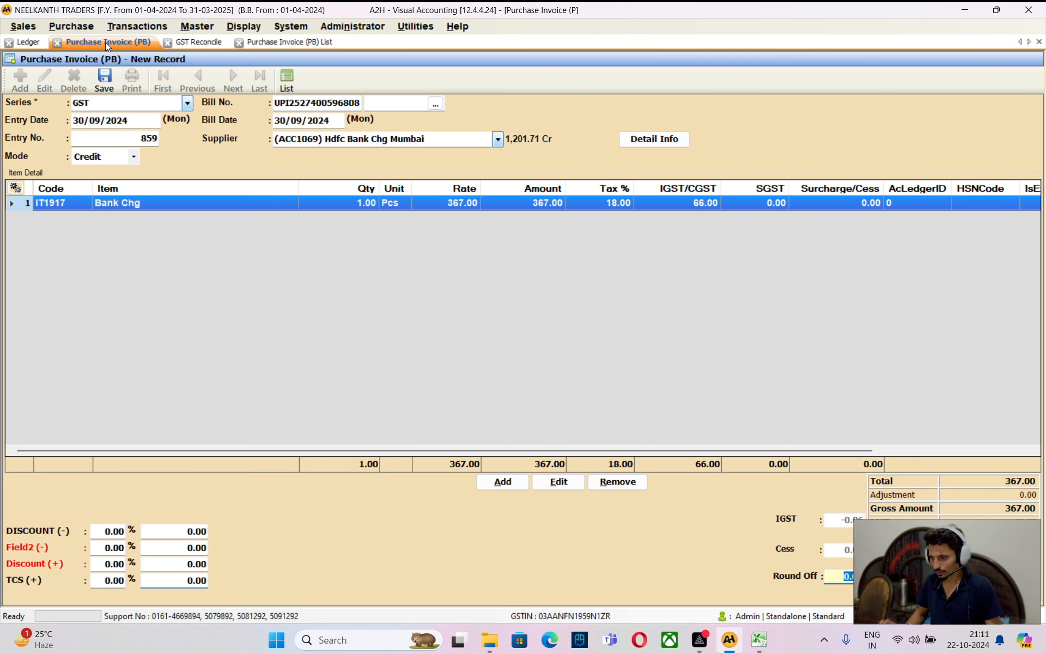
pyautogui.hotkey('alt', 'Tab')
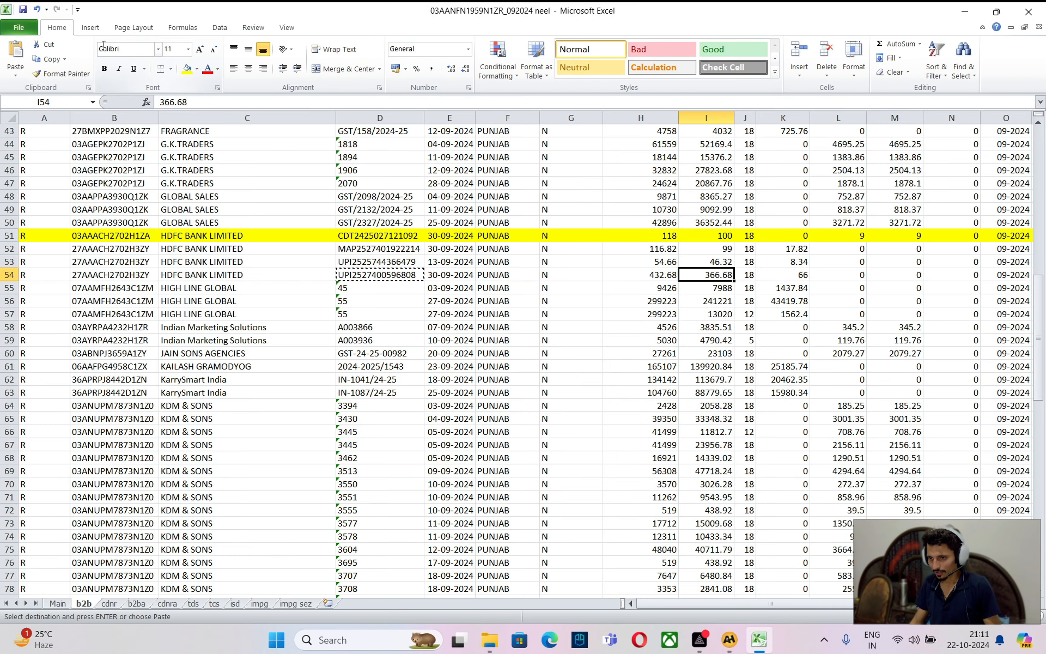
# Fill HDFC BANK LIMITED rows 52–54 with yellow in Excel
pyautogui.moveTo(7, 249); pyautogui.dragTo(6, 272)
pyautogui.click(187, 69)
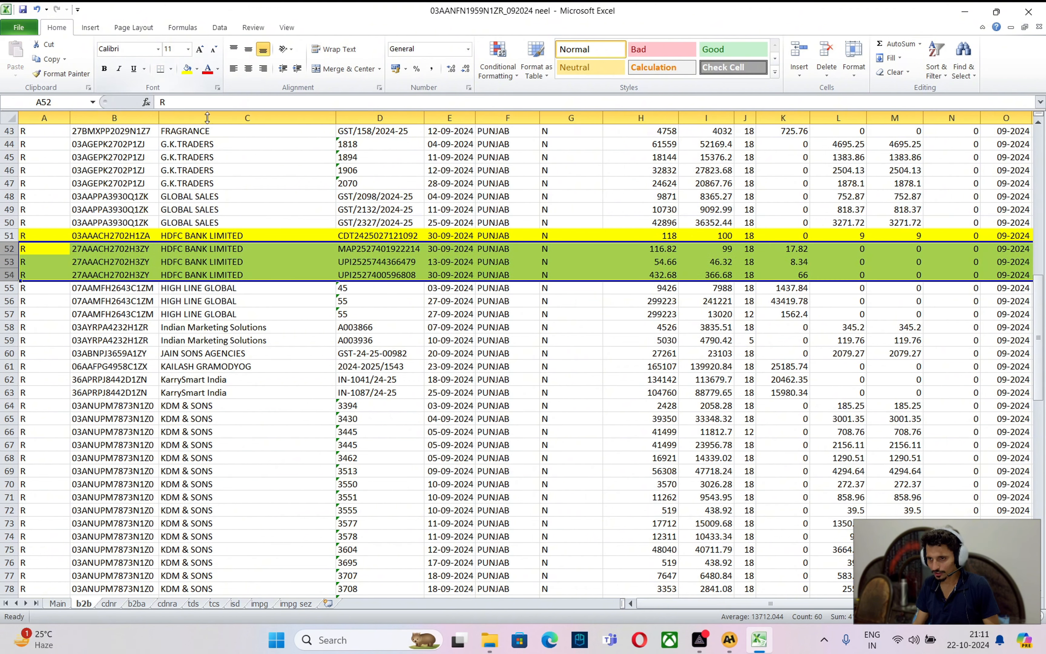
pyautogui.hotkey('alt', 'Tab')
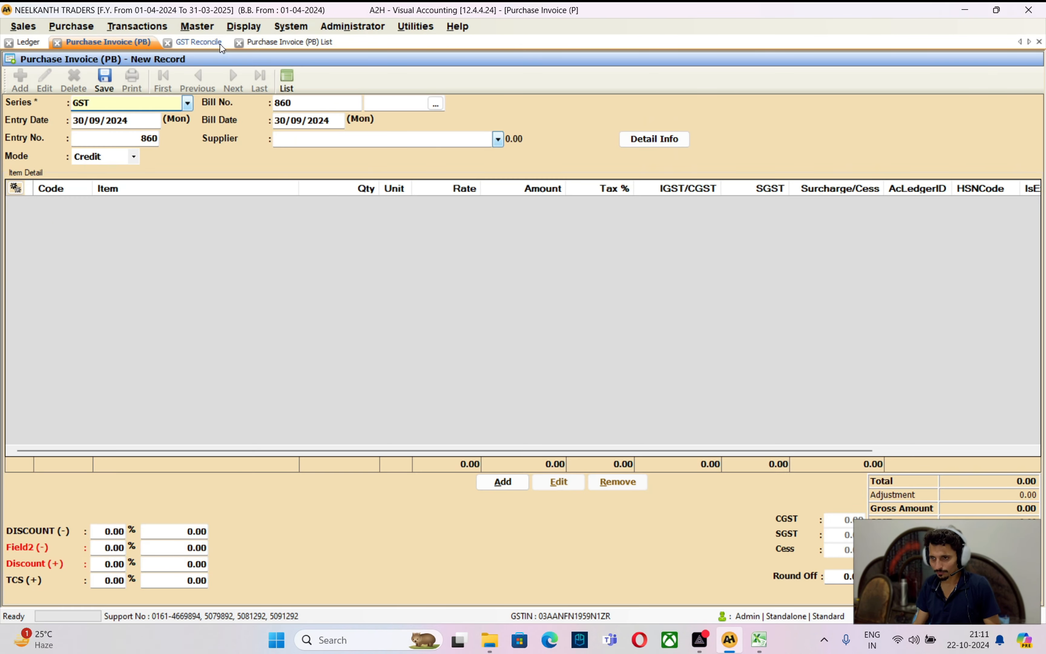
# Refresh GST Reconcile and review the remaining unmatched invoices down to Perfect Brands
pyautogui.click(200, 42)
pyautogui.scroll(-1, 265, 528)
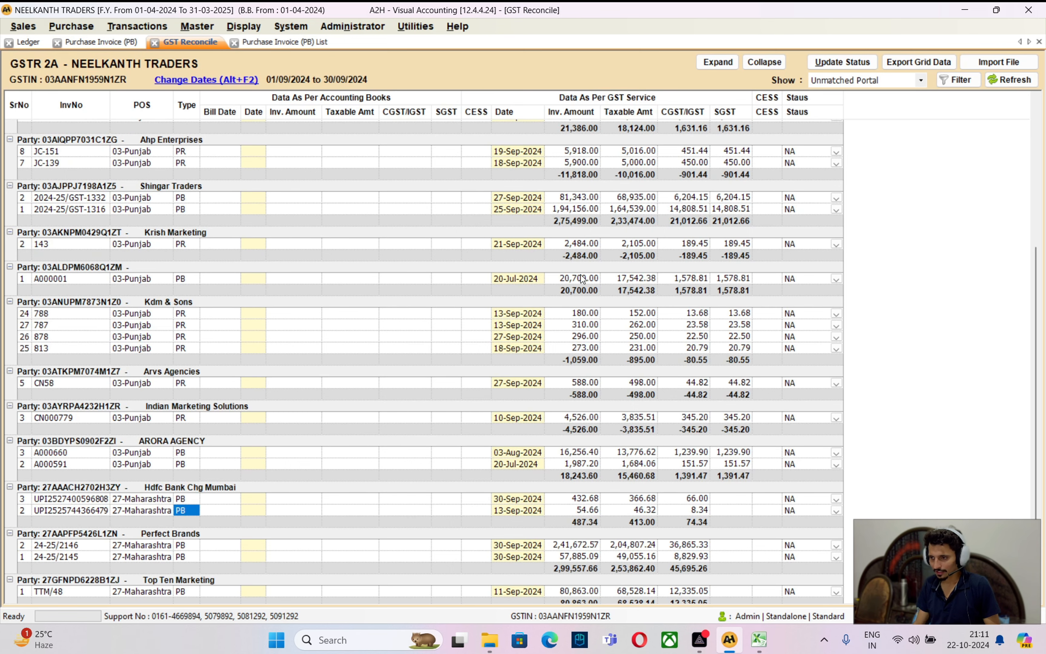
pyautogui.click(1020, 81)
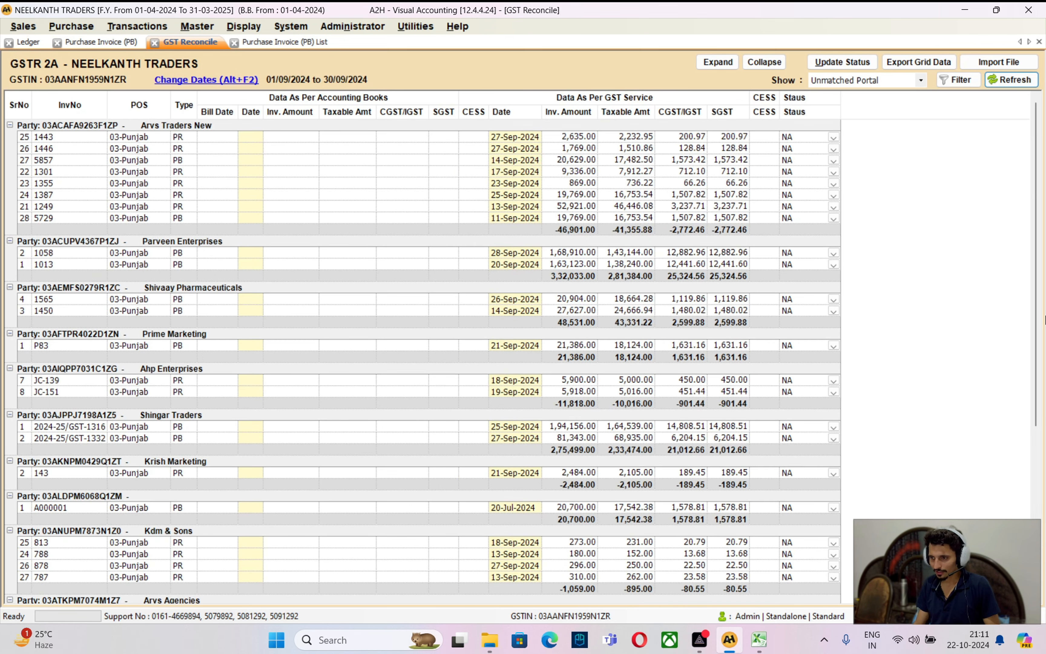
pyautogui.moveTo(1035, 301); pyautogui.dragTo(1030, 491)
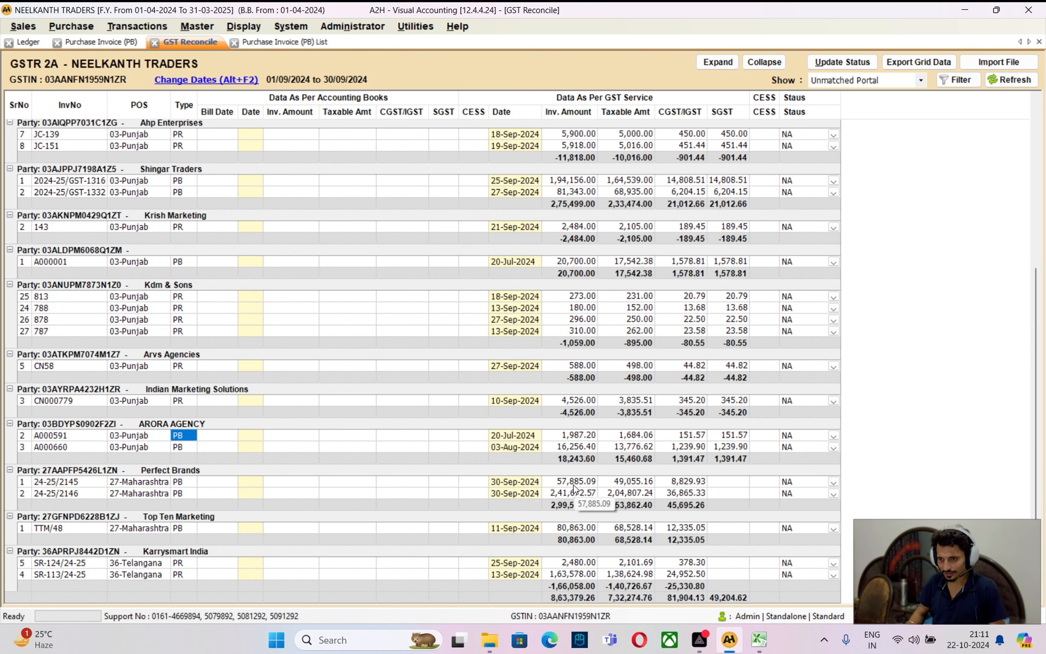
pyautogui.press('Down')
pyautogui.press('Down')
pyautogui.press('Down')
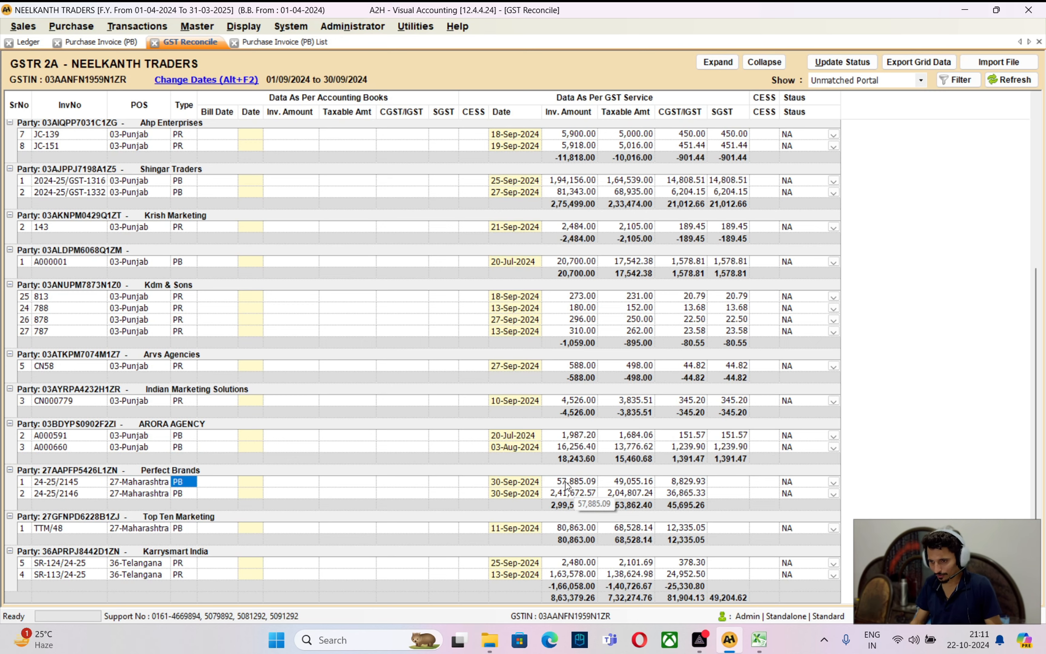
pyautogui.hotkey('alt', 'Tab')
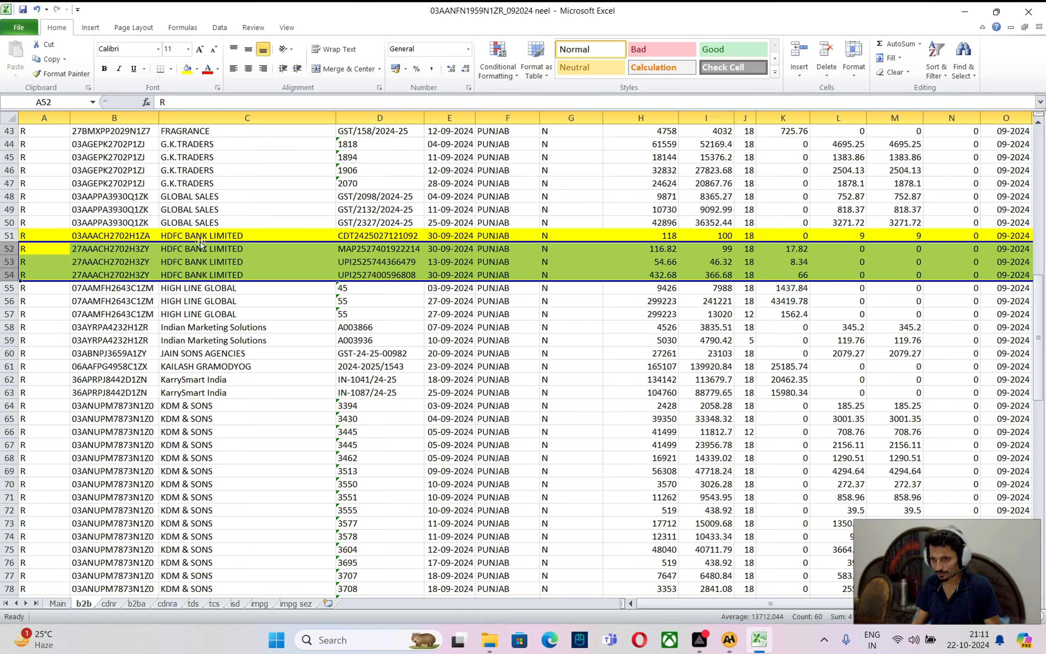
# Mark PERFECT BRANDS rows 111–112 in red font on the b2b sheet
pyautogui.scroll(-18, 247, 404)
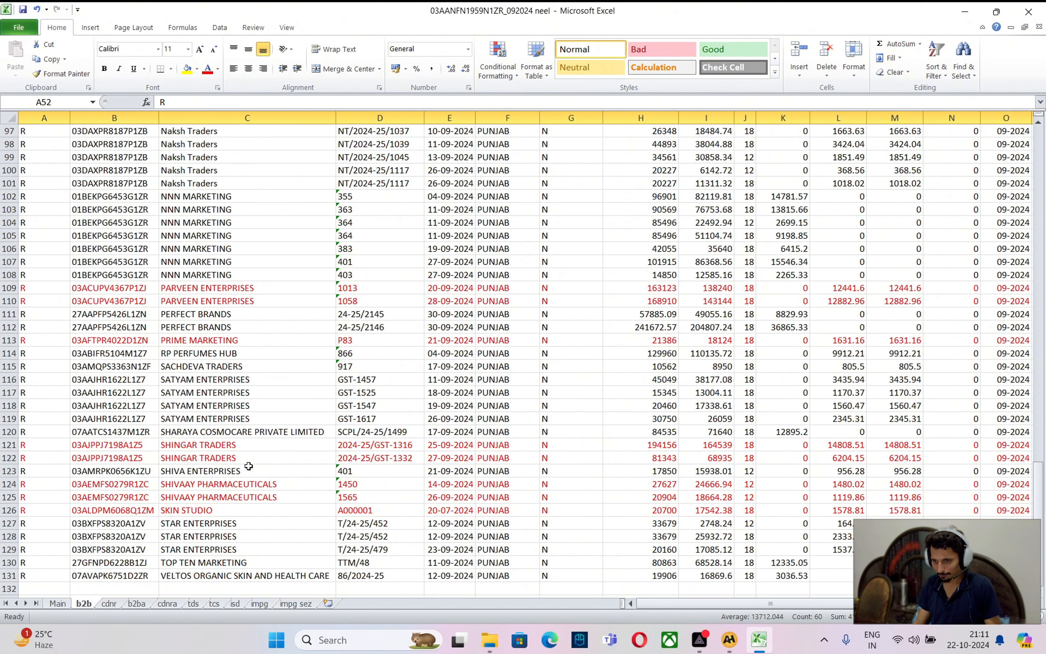
pyautogui.scroll(-5, 249, 466)
pyautogui.scroll(4, 244, 460)
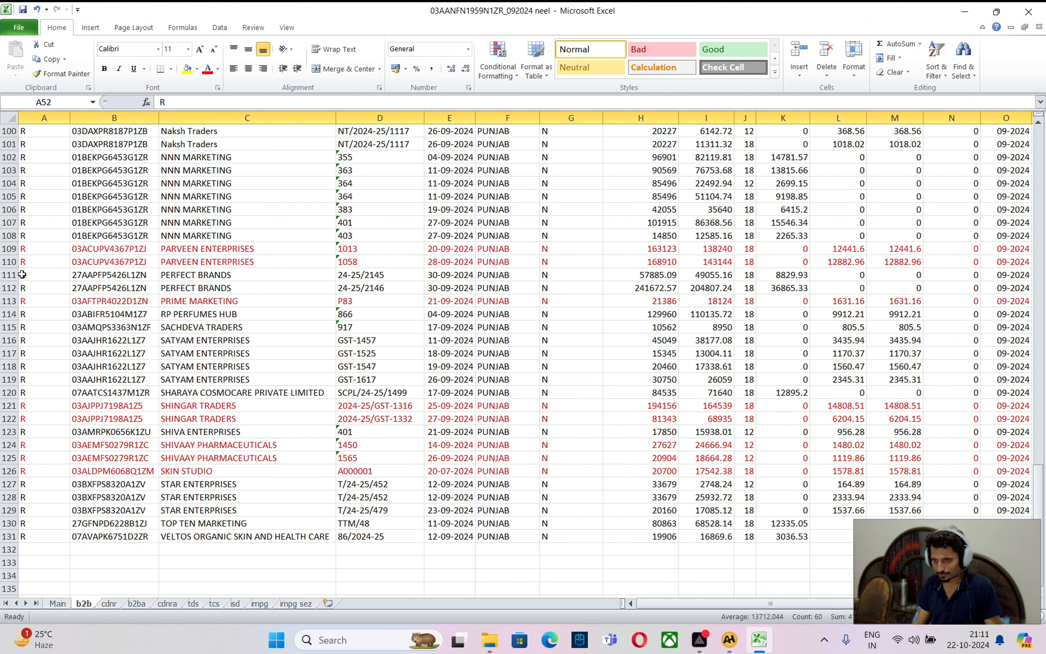
pyautogui.moveTo(10, 275); pyautogui.dragTo(10, 287)
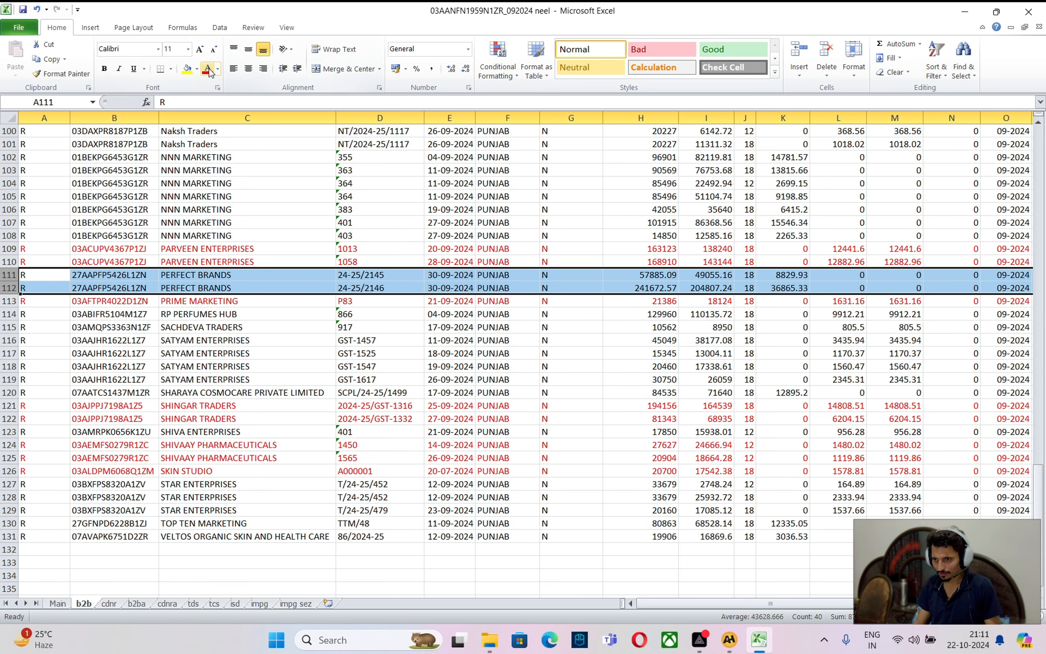
pyautogui.click(287, 329)
pyautogui.hotkey('alt', 'Tab')
# Match Top Ten Marketing's TTM/48 invoice of 80,863.00 to Excel row 130
pyautogui.click(178, 528)
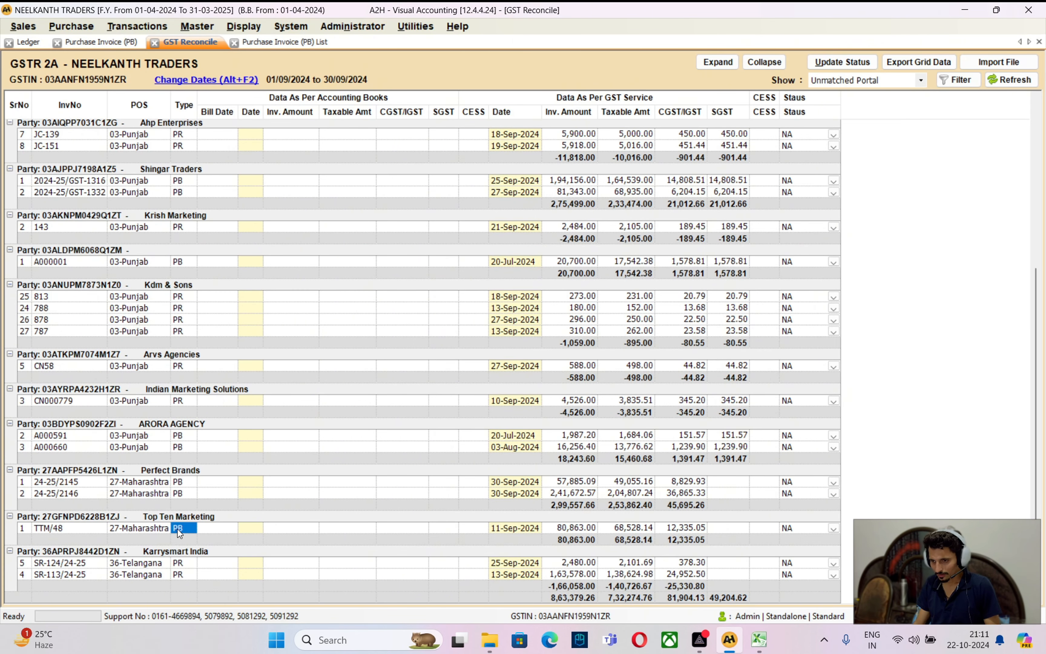
pyautogui.click(577, 527)
pyautogui.hotkey('alt', 'Tab')
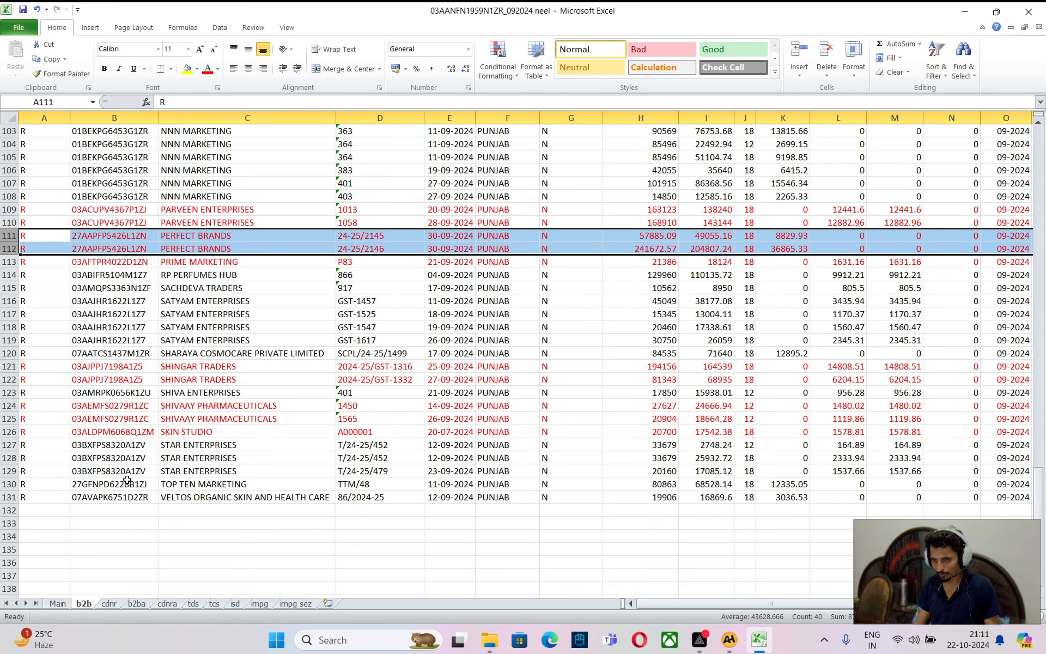
pyautogui.click(9, 484)
pyautogui.hotkey('alt', 'Tab')
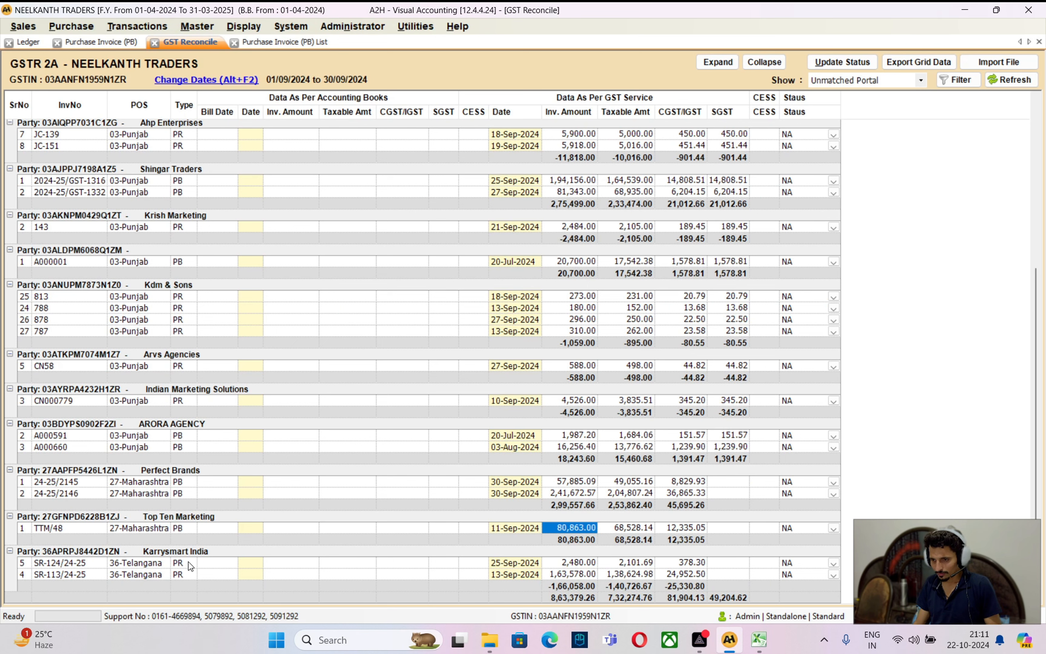
pyautogui.click(187, 561)
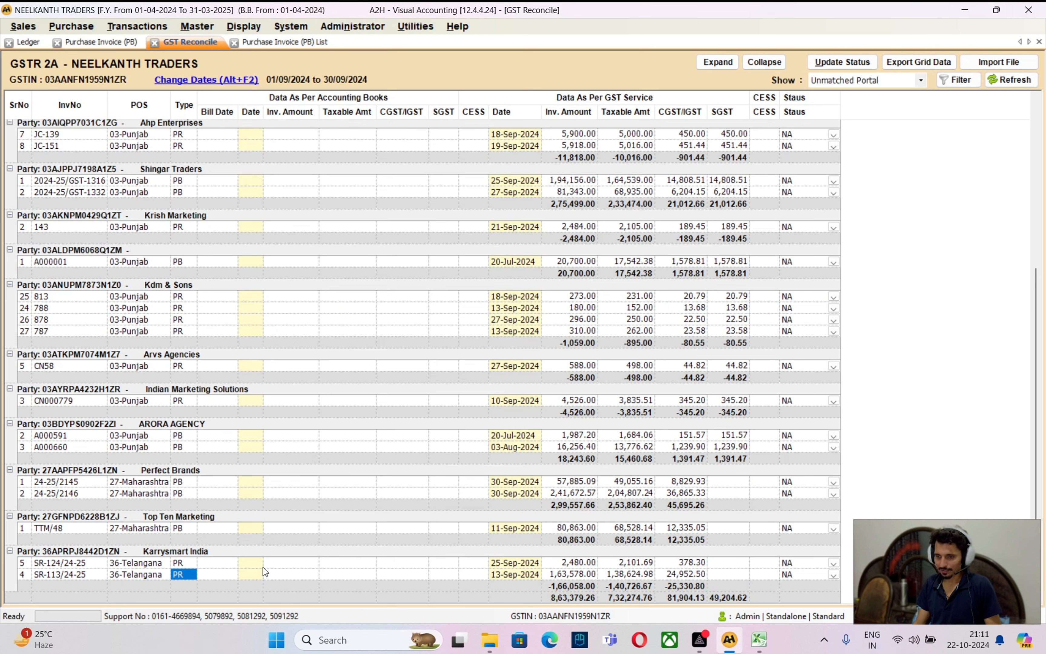
pyautogui.press('Up')
pyautogui.press('Up')
pyautogui.press('Up')
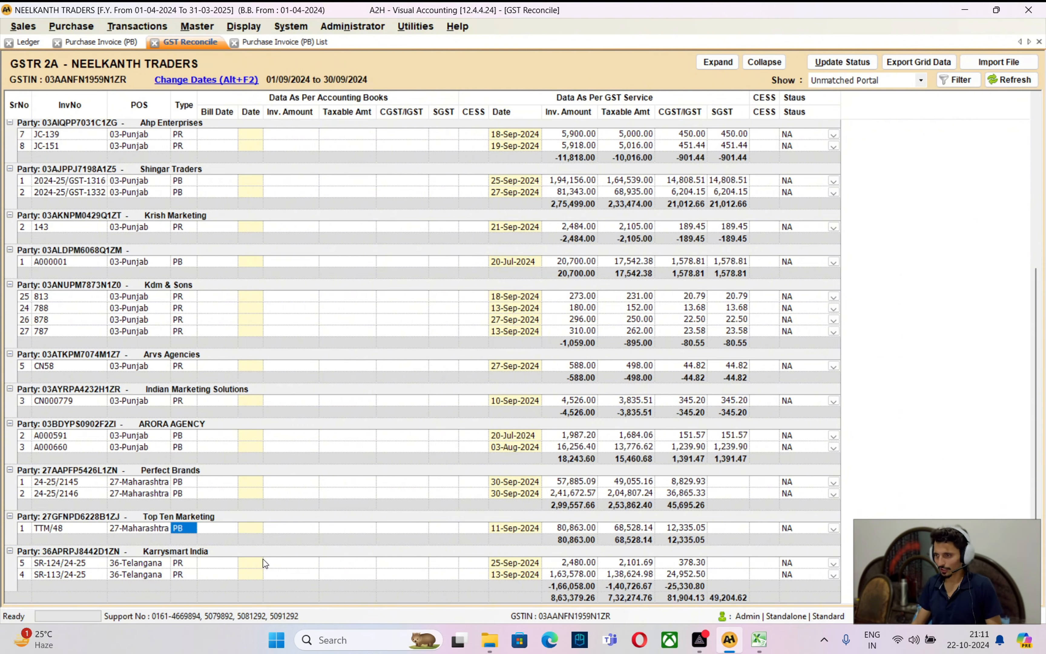
pyautogui.hotkey('alt', 'Tab')
pyautogui.scroll(20, 339, 271)
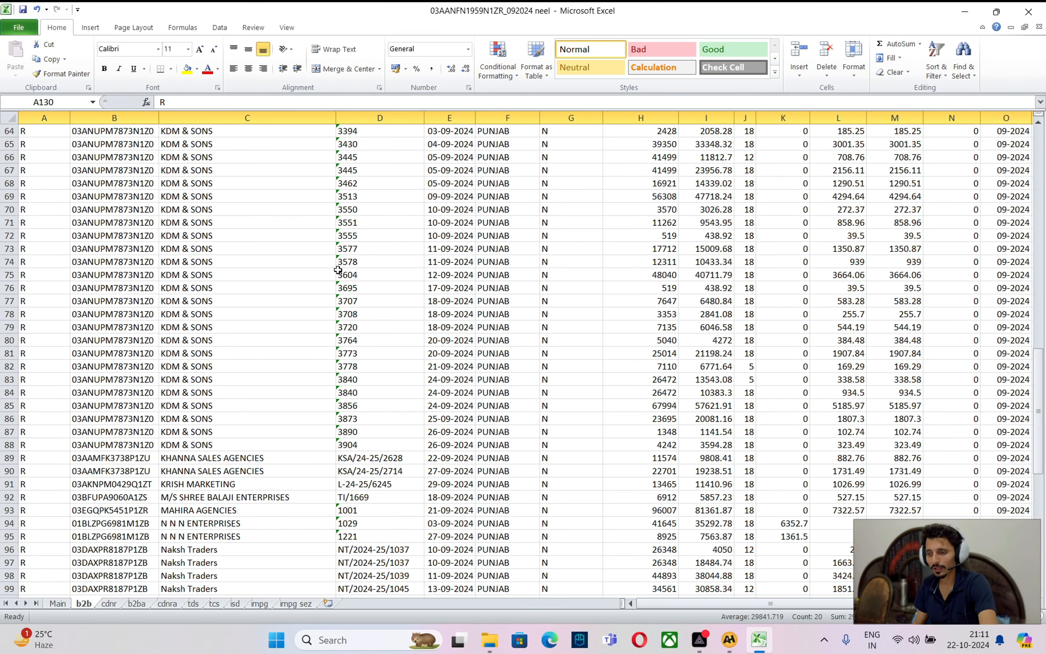
# Filter the b2b sheet's Party Name column by red font colour
pyautogui.scroll(10, 338, 271)
pyautogui.scroll(-4, 276, 290)
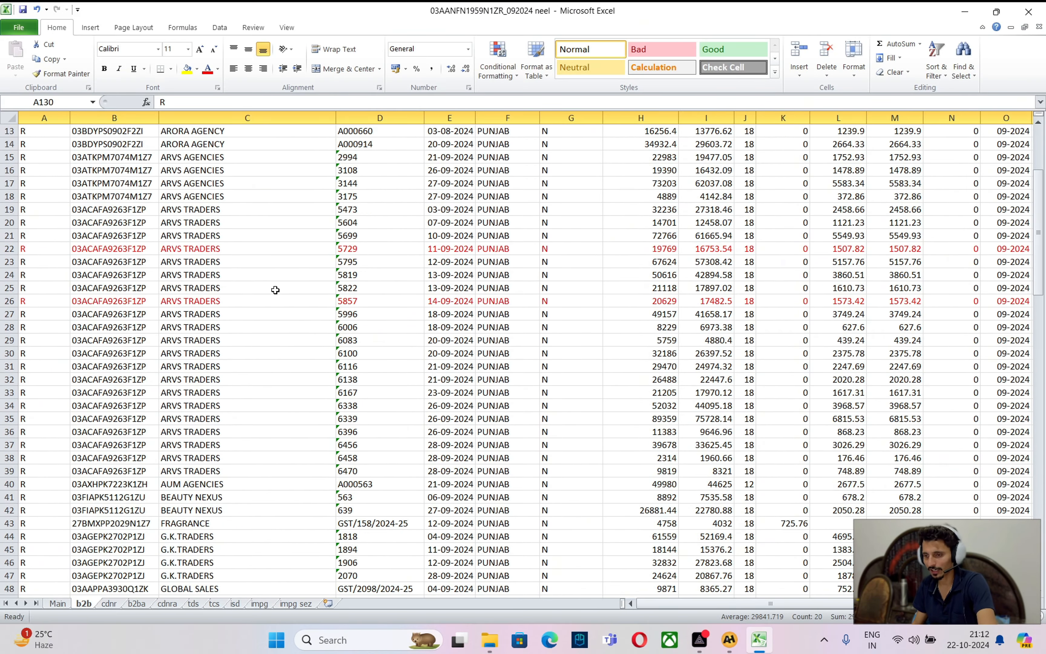
pyautogui.scroll(-3, 306, 288)
pyautogui.scroll(4, 306, 290)
pyautogui.scroll(-9, 306, 292)
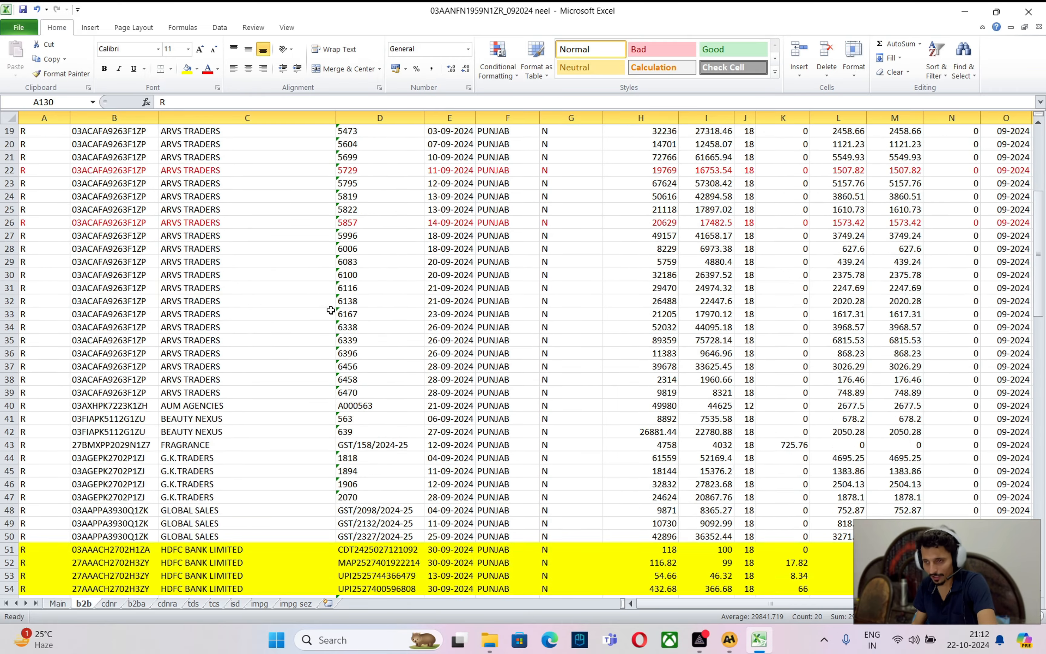
pyautogui.scroll(-20, 325, 313)
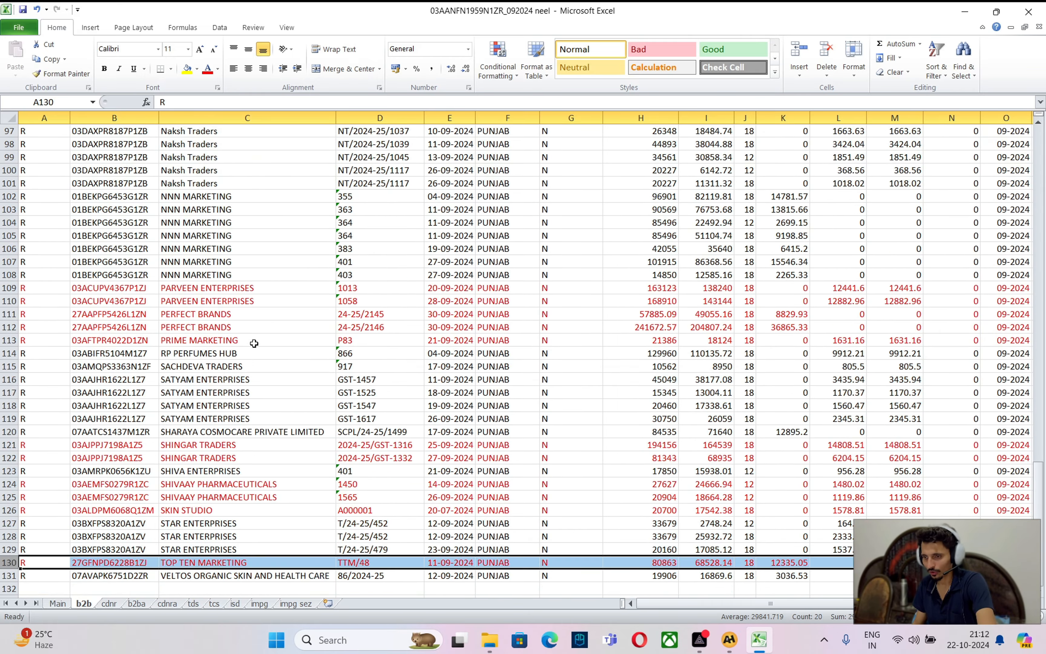
pyautogui.scroll(-6, 253, 343)
pyautogui.scroll(20, 250, 337)
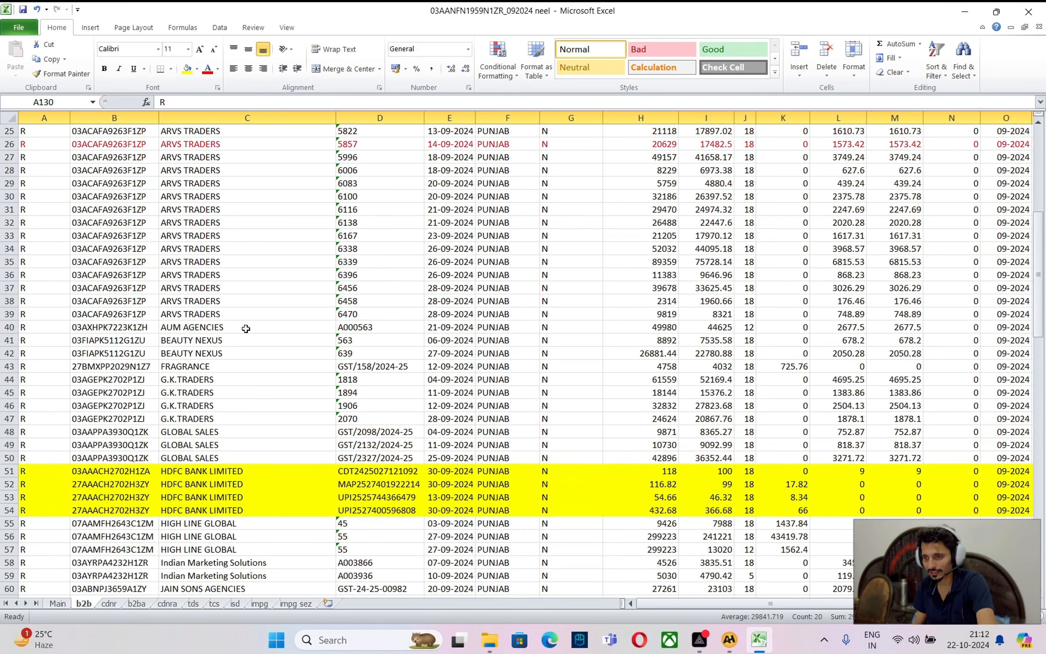
pyautogui.scroll(8, 248, 328)
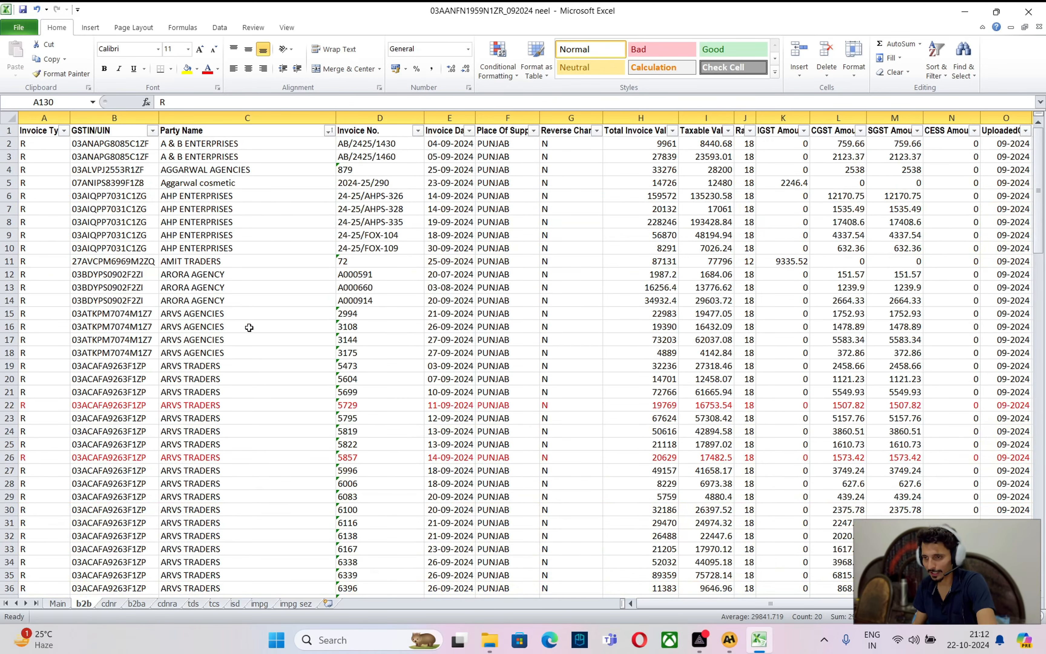
pyautogui.click(327, 138)
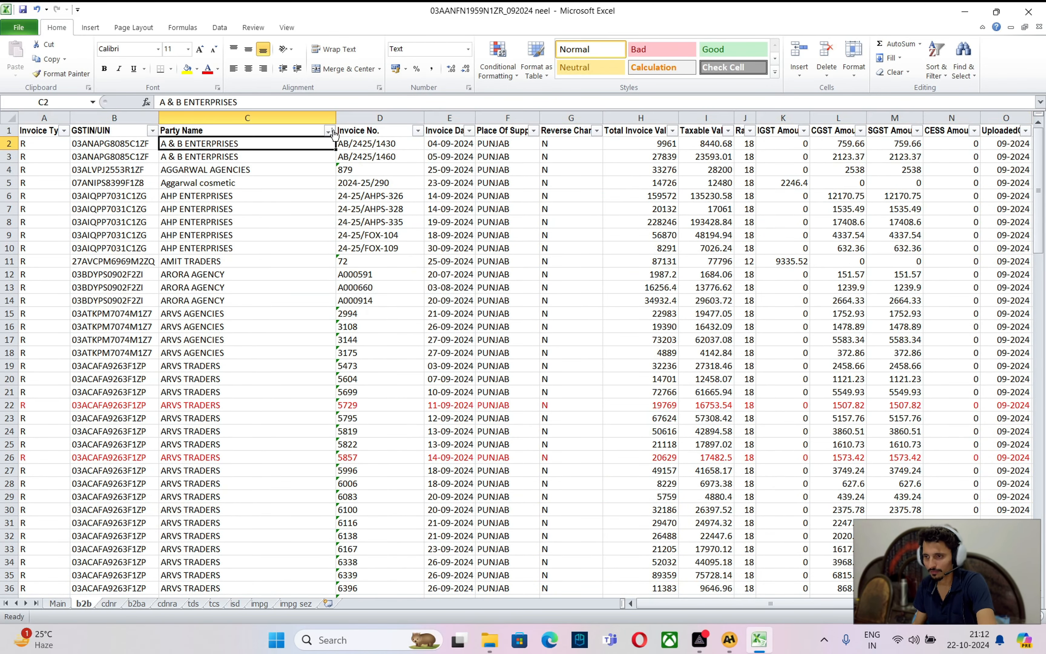
pyautogui.click(330, 132)
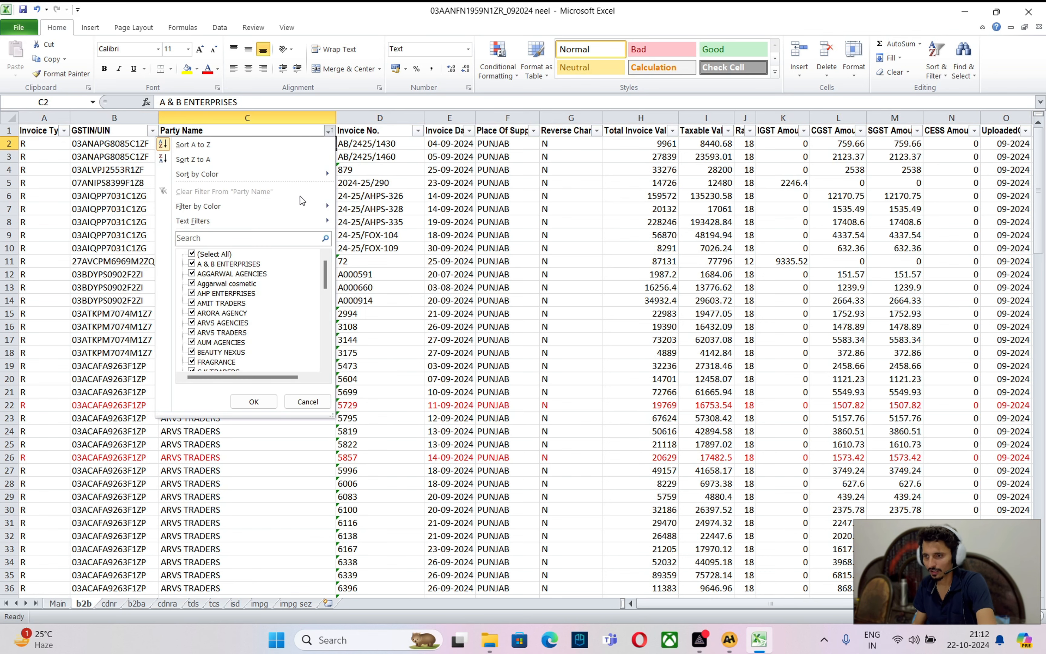
pyautogui.moveTo(295, 214)
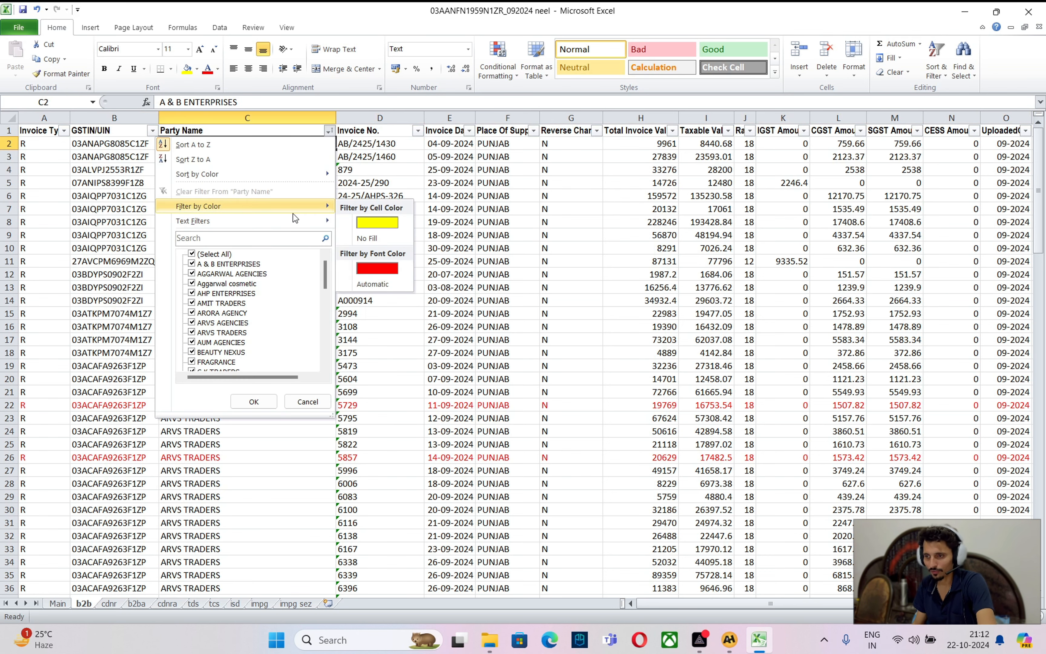
pyautogui.click(365, 266)
# Review the red-font invoices, including SHINGAR TRADERS and PARVEEN ENTERPRISES
pyautogui.click(240, 248)
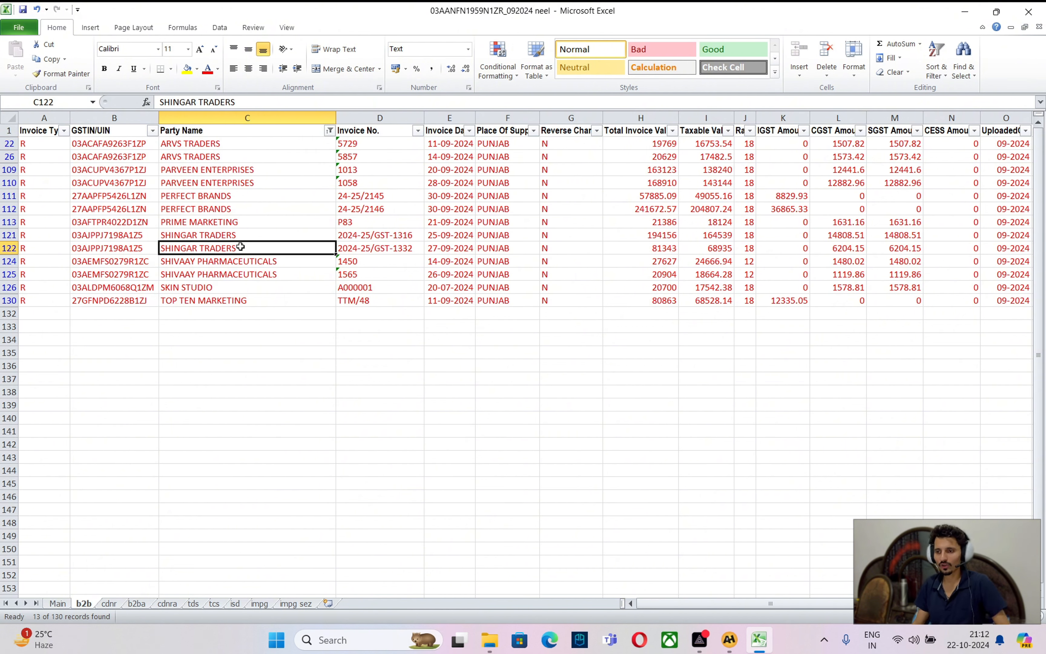
pyautogui.click(249, 310)
pyautogui.click(242, 185)
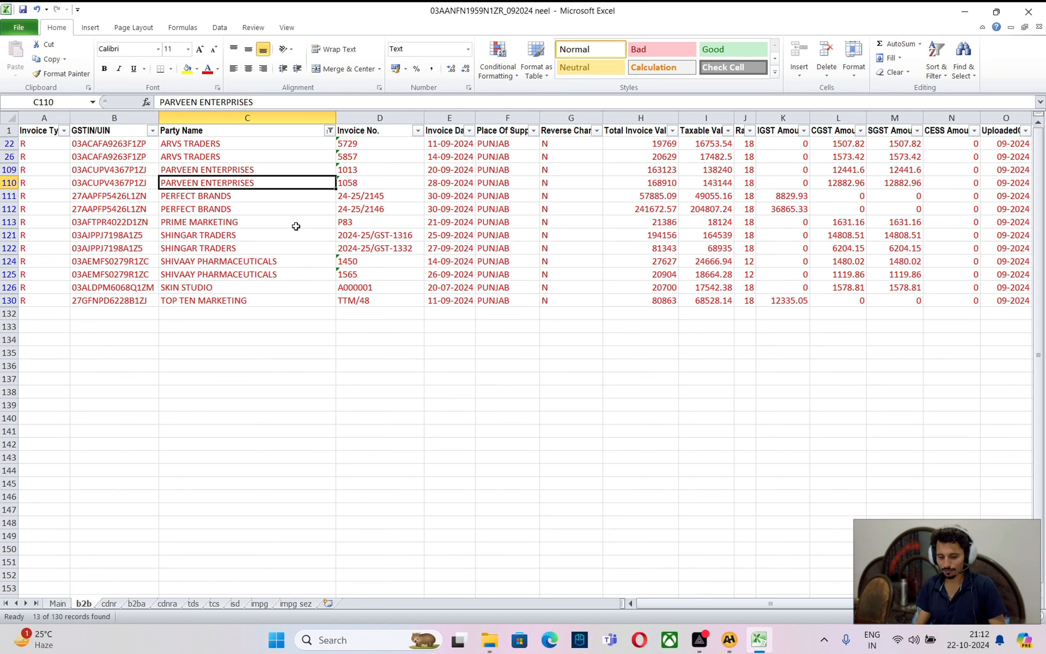
pyautogui.hotkey('alt', 'Tab')
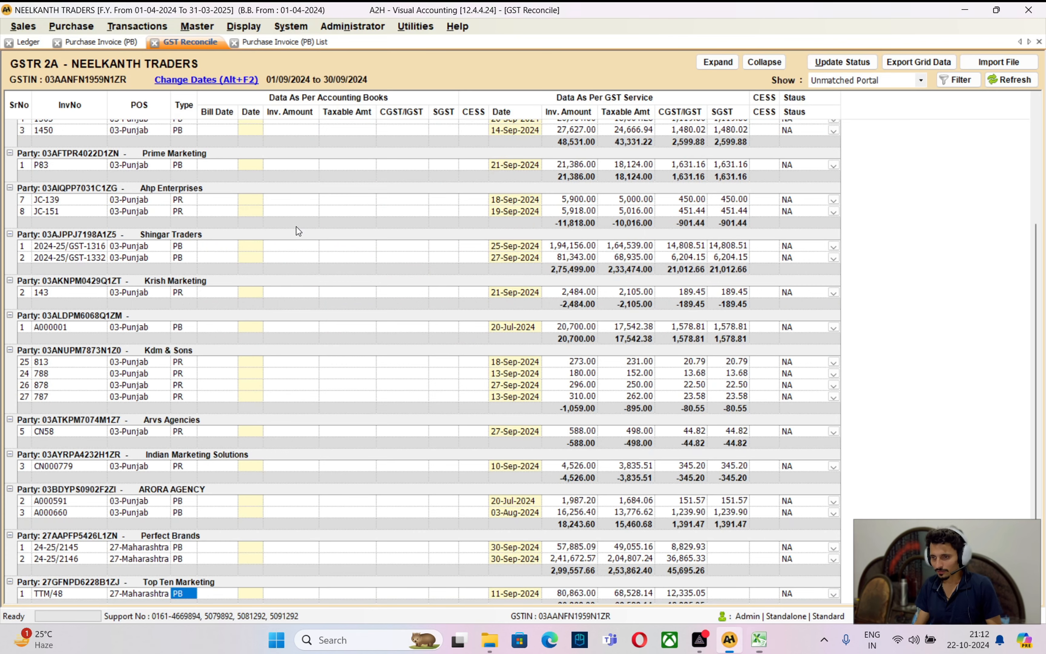
# Show Unmatched Purchase entries and check Arvs Traders New invoice 2994 for 22,983.00
pyautogui.click(875, 88)
pyautogui.click(911, 119)
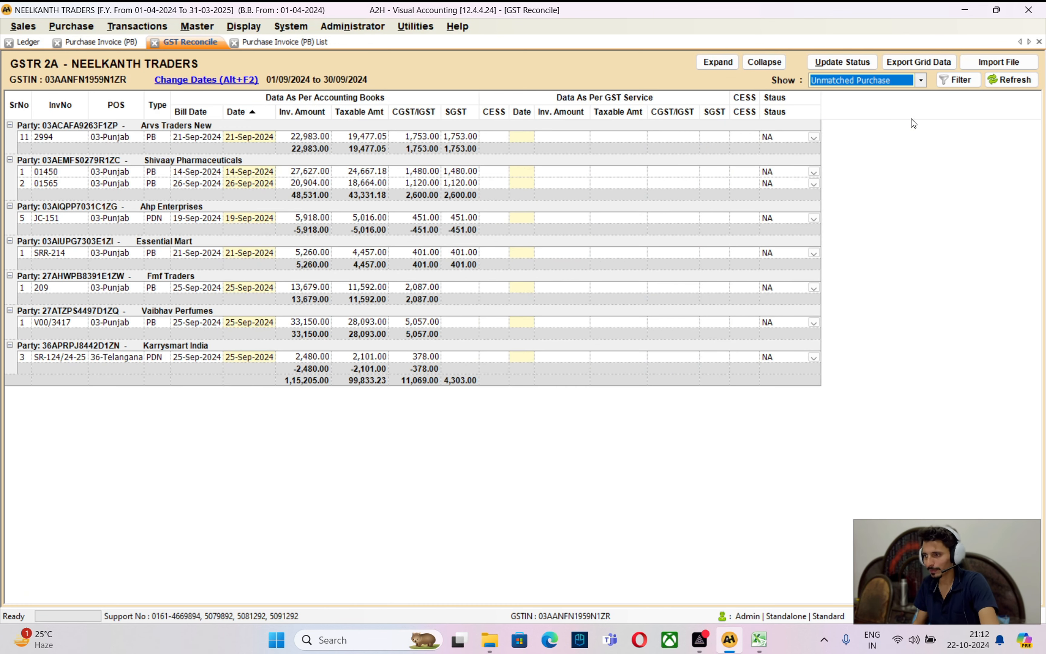
pyautogui.click(209, 138)
pyautogui.click(295, 137)
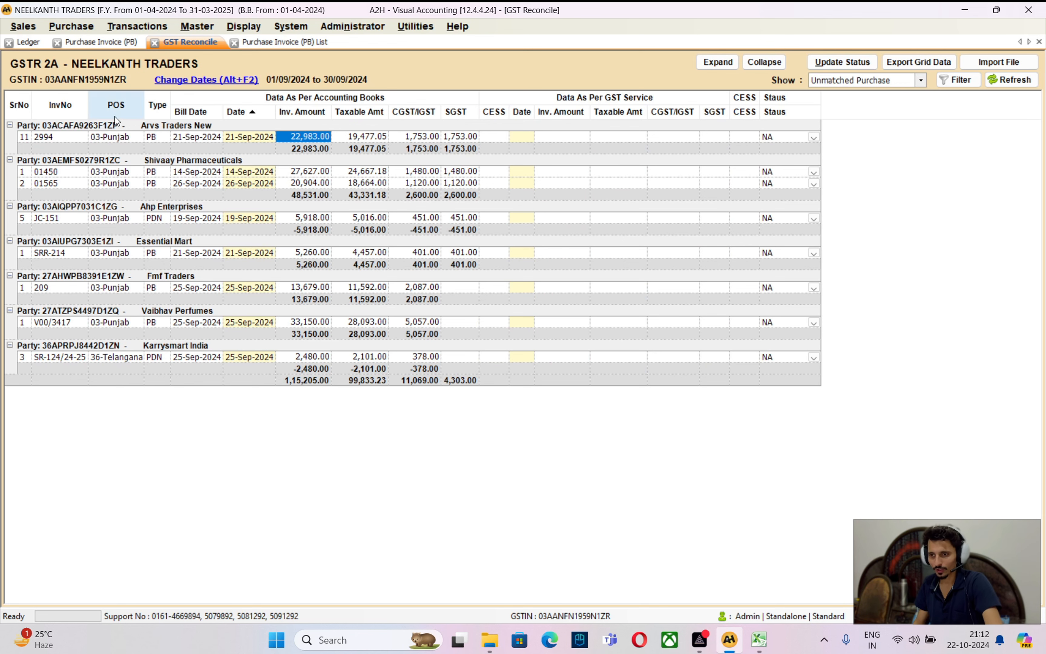
pyautogui.click(86, 137)
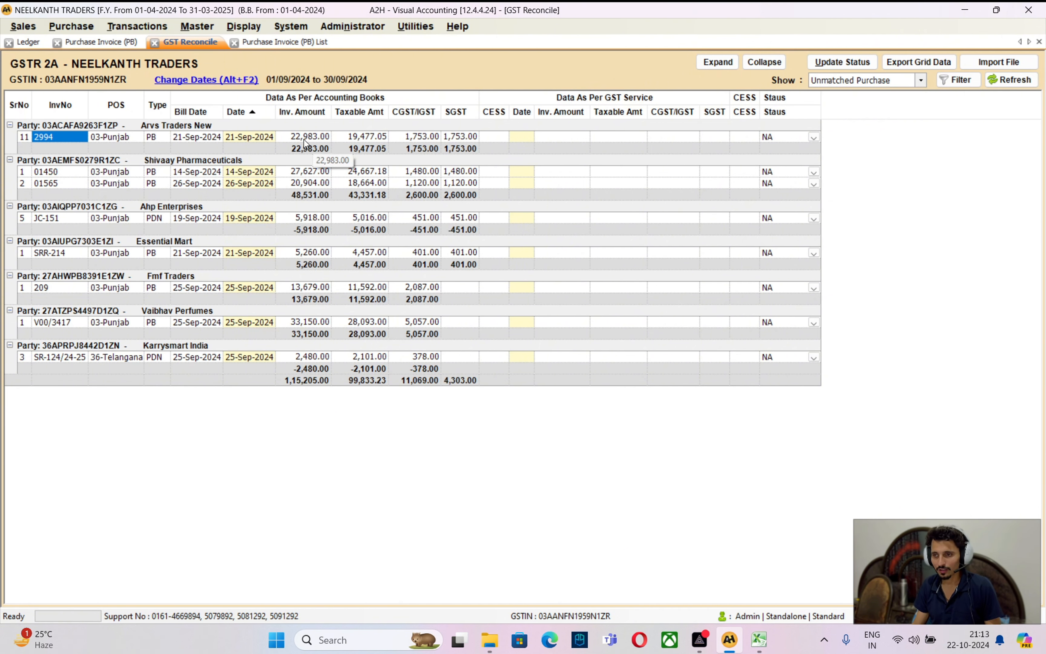
pyautogui.click(758, 639)
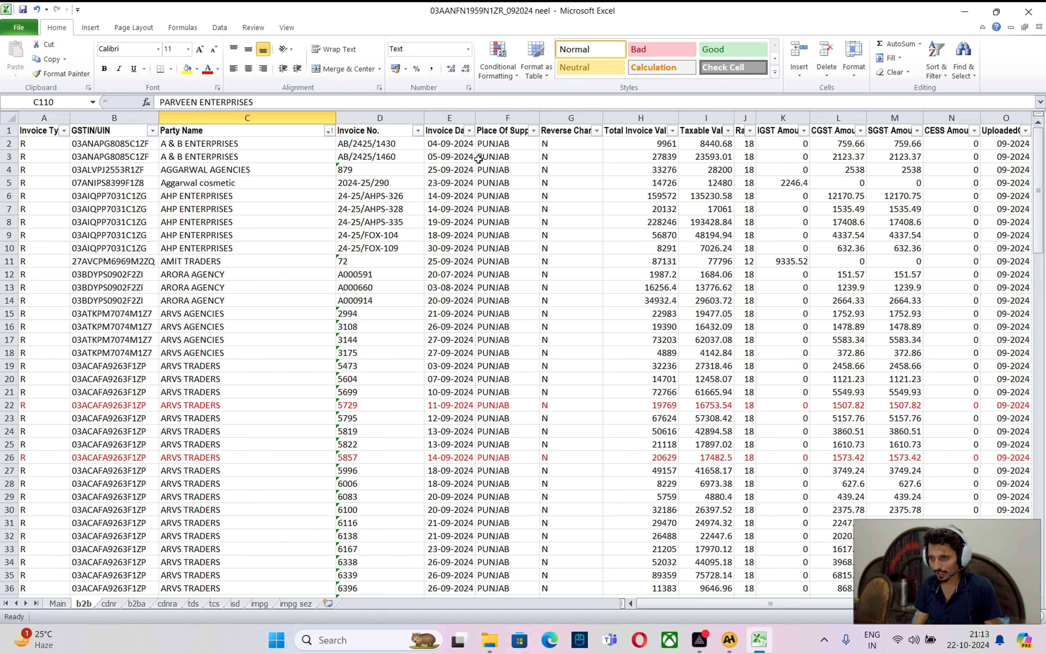
# Filter the b2b sheet to invoice 2994, confirm its GSTIN and party ARVS AGENCIES, then return to A2H
pyautogui.click(418, 131)
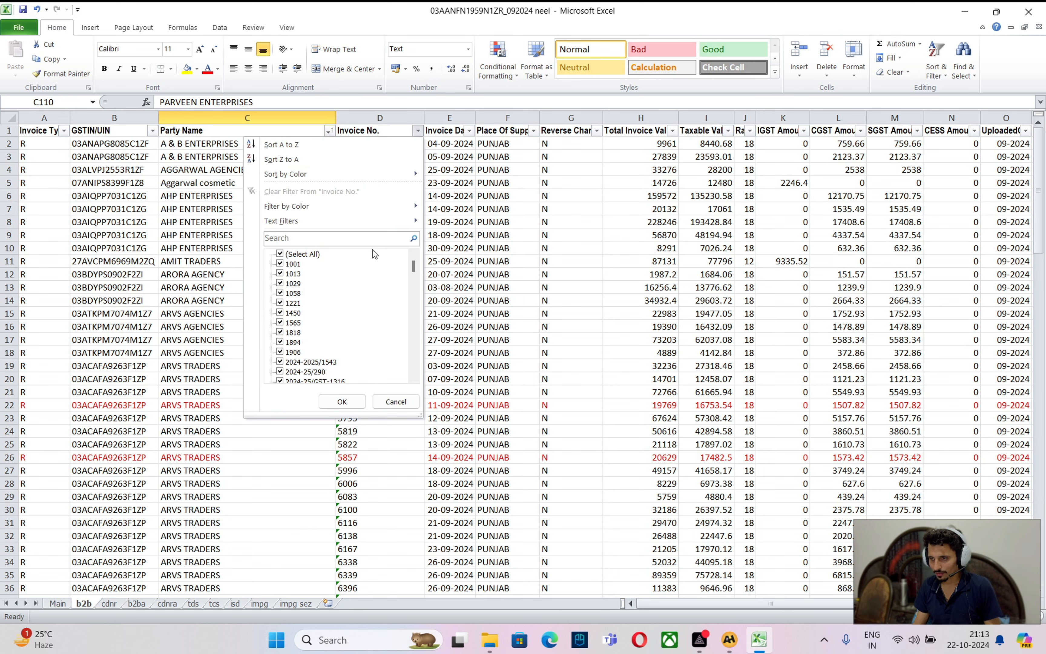
pyautogui.click(362, 239)
pyautogui.write('2994')
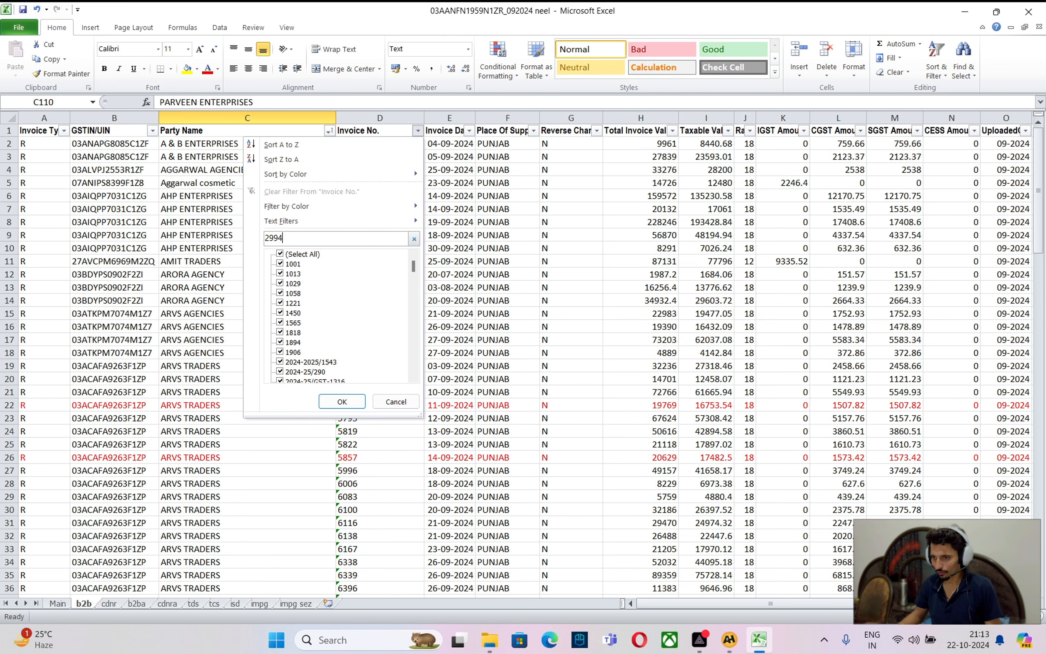
pyautogui.click(341, 402)
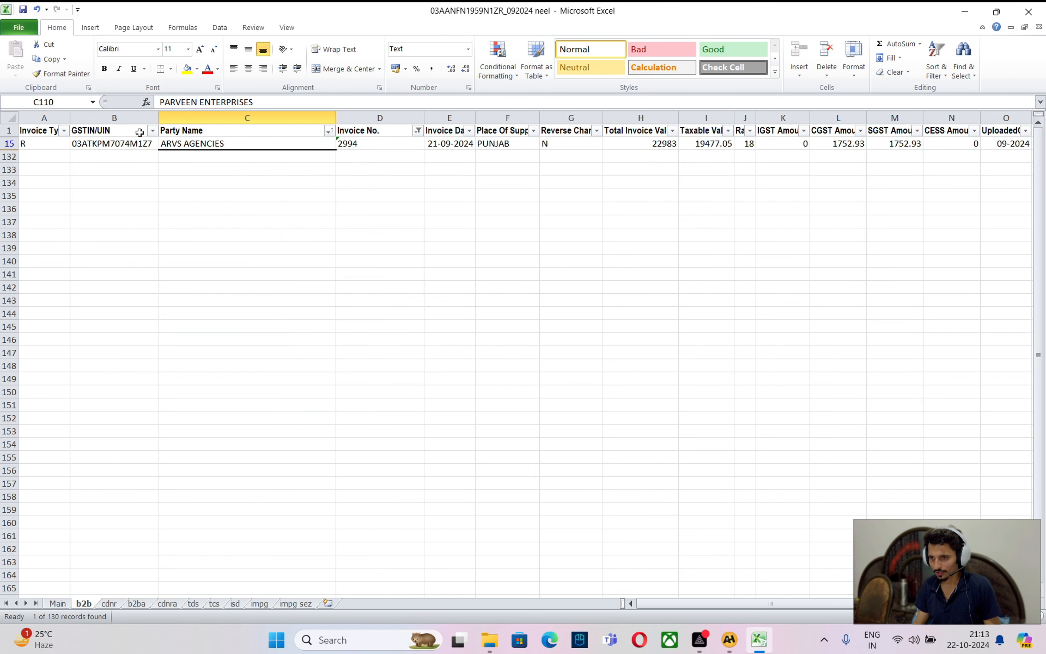
pyautogui.click(145, 143)
pyautogui.click(213, 145)
pyautogui.hotkey('alt', 'Tab')
# Switch from the Arvs Agencies ledger to the Arvs Traders New ledger
pyautogui.press('Down')
pyautogui.press('Down')
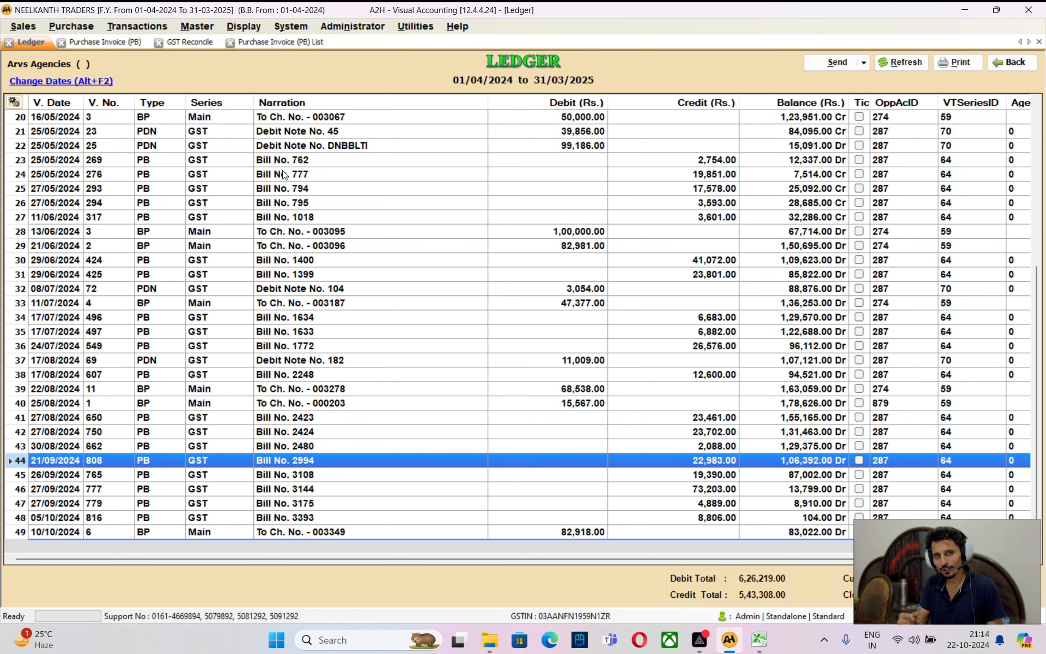
pyautogui.press('Escape')
pyautogui.write('arvs trad')
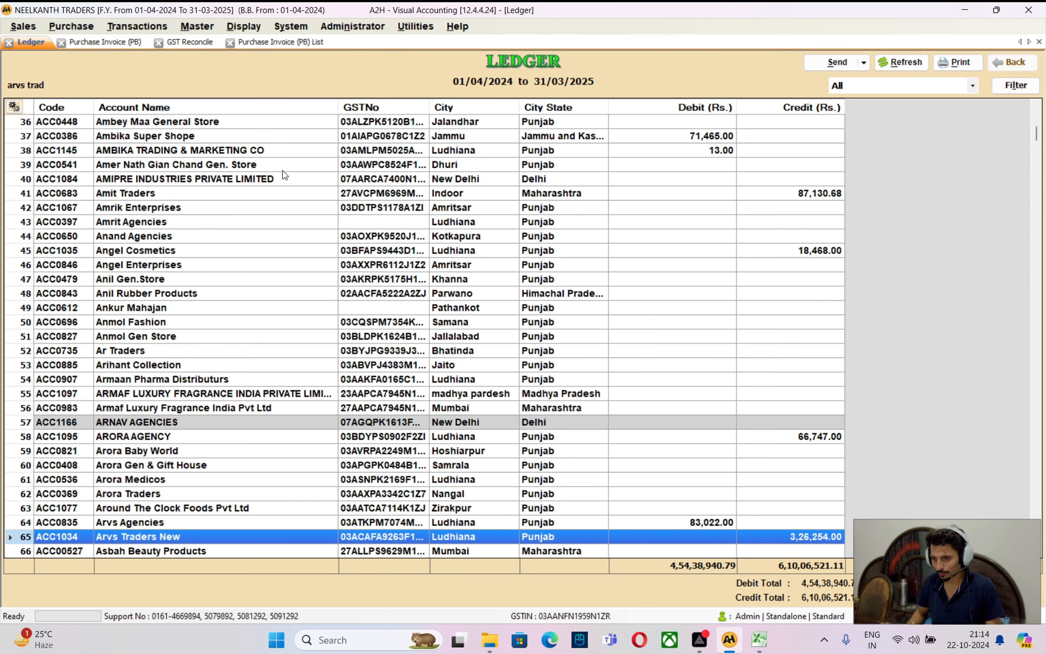
pyautogui.press('Return')
# Locate Bill No. 2994 among the September entries of the Arvs Traders New ledger
pyautogui.press('Up')
pyautogui.press('Up')
pyautogui.press('Up')
pyautogui.press('Up')
pyautogui.press('Up')
pyautogui.press('Up')
pyautogui.press('Up')
pyautogui.press('Up')
pyautogui.press('Up')
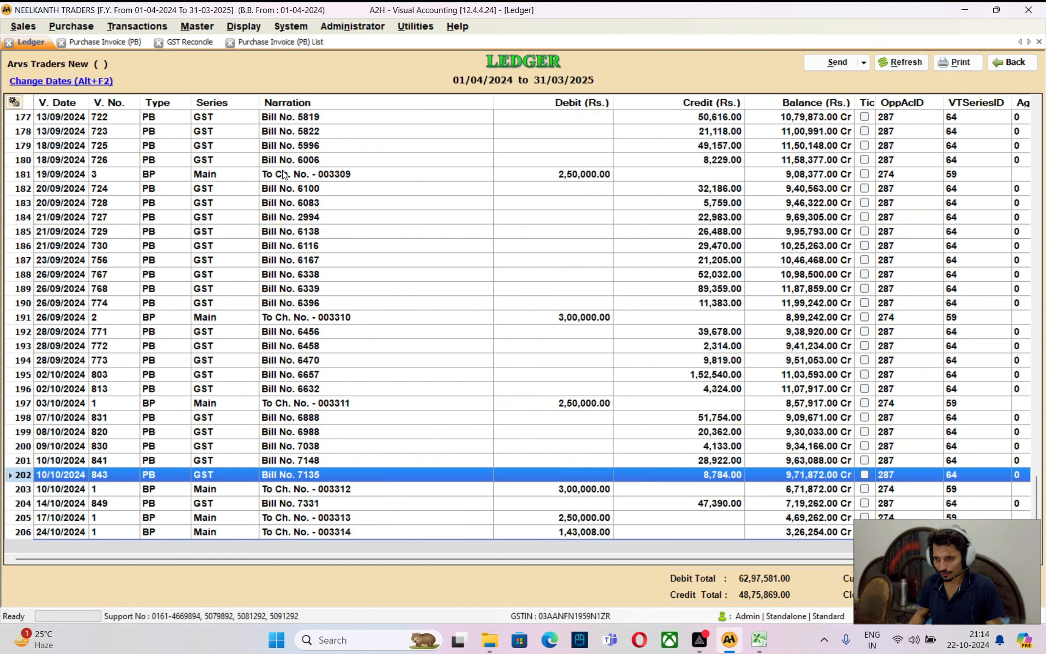
pyautogui.press('Up')
pyautogui.press('Up')
pyautogui.press('Up')
pyautogui.press('Up')
pyautogui.press('Up')
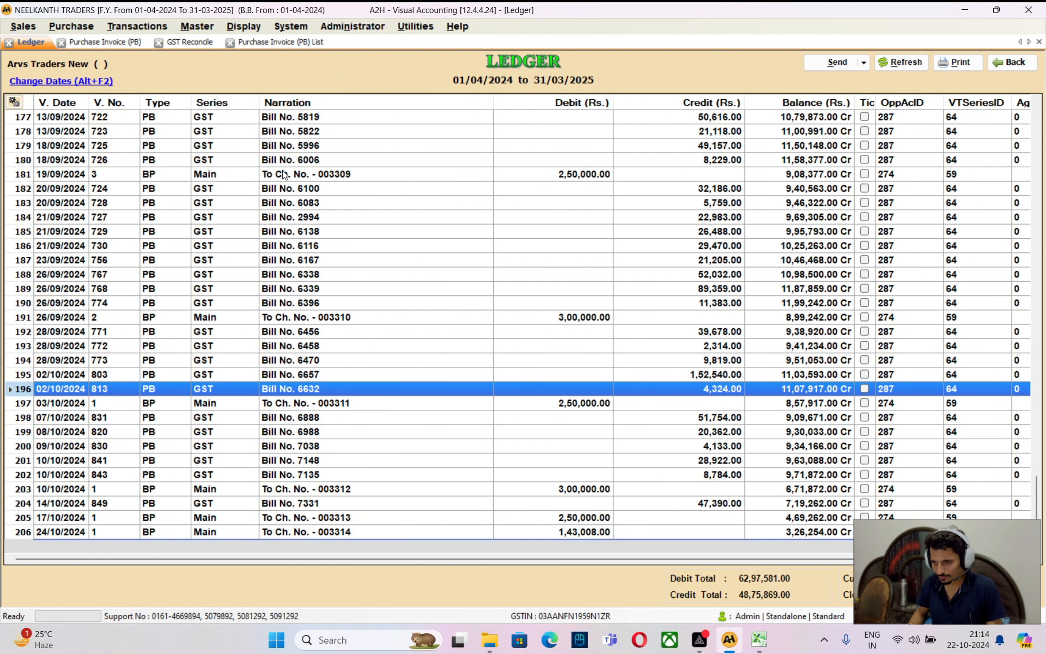
pyautogui.press('Up')
pyautogui.press('Up')
pyautogui.press('Up')
pyautogui.press('Up')
pyautogui.press('Up')
pyautogui.press('Up')
pyautogui.press('Up')
pyautogui.press('Up')
pyautogui.press('Up')
pyautogui.press('Up')
pyautogui.press('Up')
pyautogui.press('Up')
pyautogui.press('Up')
pyautogui.press('Up')
pyautogui.press('Up')
pyautogui.press('Up')
pyautogui.press('Up')
pyautogui.press('Up')
pyautogui.press('Up')
pyautogui.press('Up')
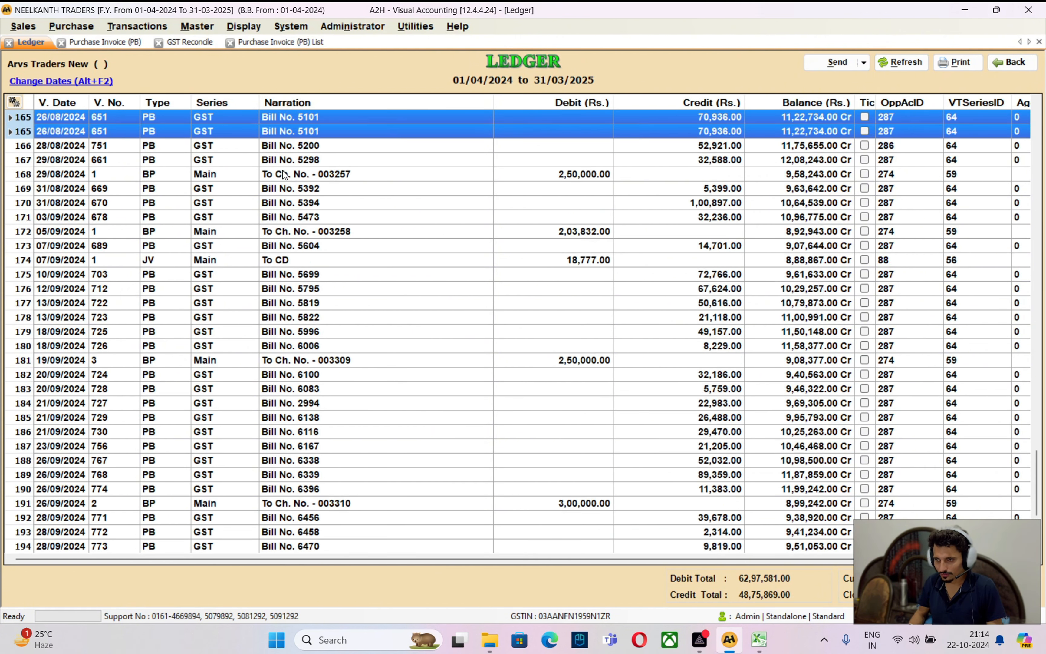
pyautogui.press('Down')
pyautogui.press('Down')
pyautogui.press('Down')
pyautogui.press('Down')
pyautogui.press('Down')
pyautogui.press('Down')
pyautogui.press('Down')
pyautogui.press('Down')
pyautogui.press('Down')
pyautogui.press('Down')
pyautogui.press('Down')
pyautogui.press('Down')
pyautogui.press('Down')
pyautogui.press('Down')
pyautogui.press('Down')
pyautogui.press('Up')
pyautogui.press('Up')
pyautogui.press('Up')
pyautogui.press('Up')
pyautogui.press('Up')
pyautogui.press('Up')
pyautogui.press('Up')
pyautogui.press('Up')
pyautogui.press('Up')
pyautogui.press('Up')
pyautogui.press('Up')
pyautogui.press('Up')
pyautogui.press('Up')
pyautogui.press('Up')
pyautogui.press('Up')
pyautogui.press('Up')
pyautogui.press('Up')
pyautogui.press('Up')
pyautogui.press('Up')
pyautogui.press('Up')
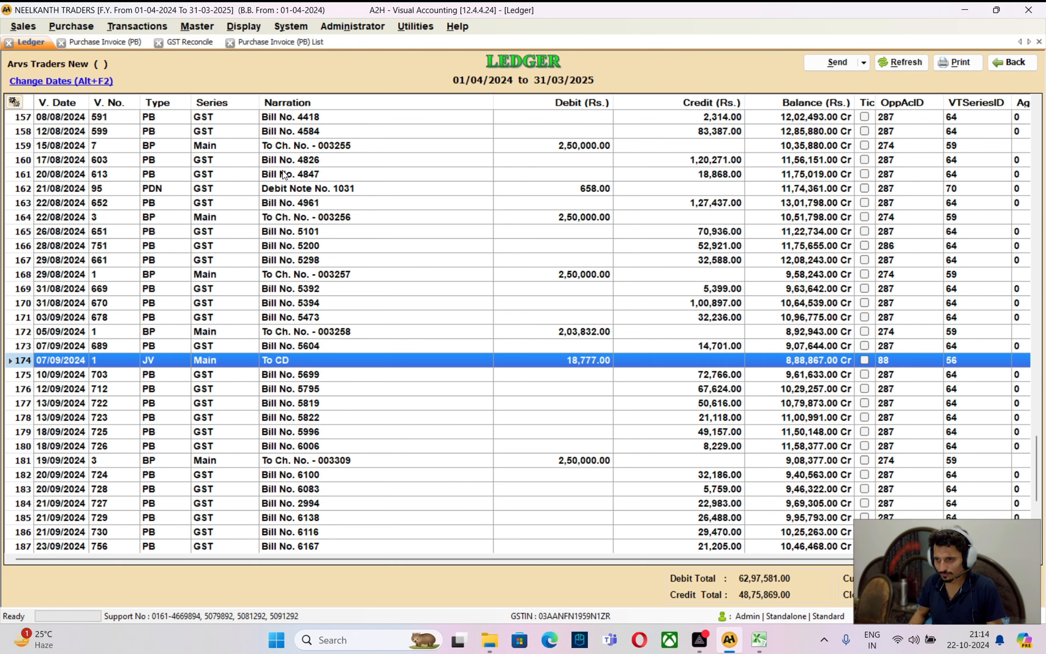
pyautogui.press('Up')
pyautogui.press('Down')
pyautogui.press('Down')
pyautogui.press('Down')
pyautogui.press('Down')
pyautogui.press('Down')
pyautogui.press('Down')
pyautogui.press('Down')
pyautogui.press('Down')
pyautogui.press('Down')
pyautogui.press('Down')
pyautogui.press('Down')
pyautogui.press('Down')
pyautogui.press('Down')
pyautogui.press('Down')
pyautogui.press('Down')
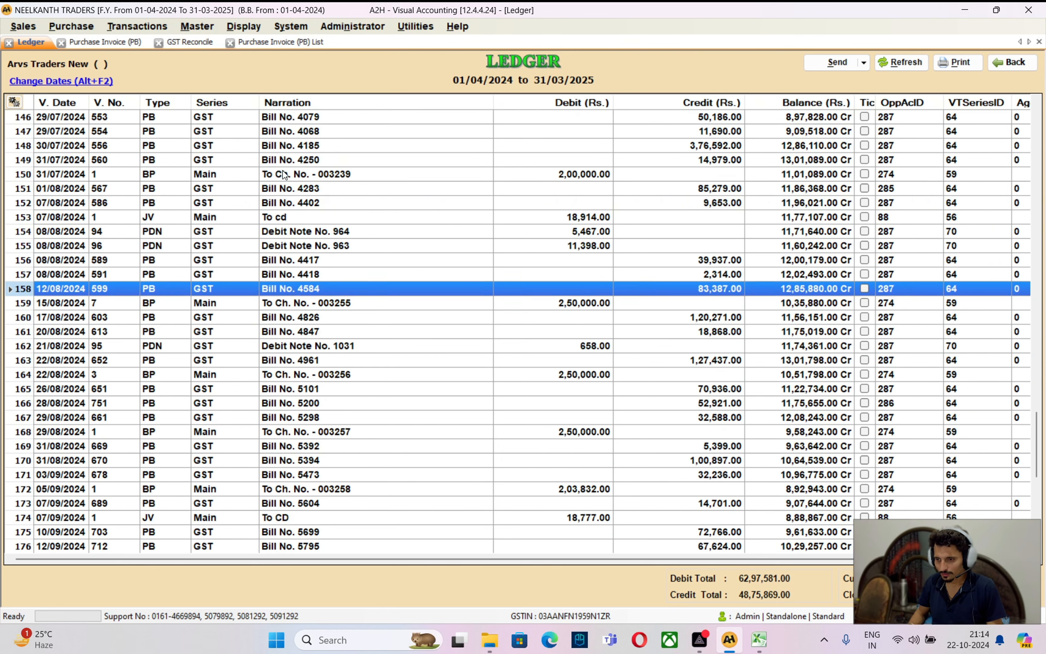
pyautogui.hotkey('alt', 'Tab')
pyautogui.hotkey('alt', 'Tab')
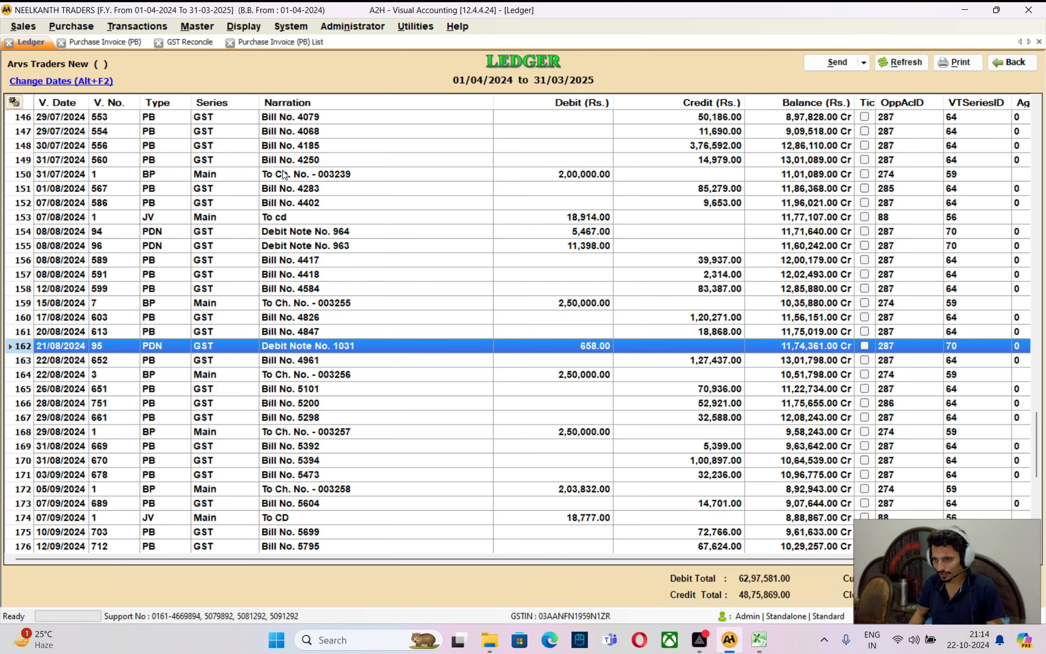
pyautogui.press('Down')
pyautogui.press('Down')
pyautogui.press('Down')
pyautogui.press('Down')
pyautogui.press('Down')
pyautogui.press('Down')
pyautogui.press('Down')
pyautogui.press('Down')
pyautogui.press('Down')
pyautogui.press('Down')
pyautogui.press('Down')
pyautogui.press('Down')
pyautogui.press('Down')
pyautogui.press('Down')
pyautogui.press('Down')
pyautogui.press('Down')
pyautogui.press('Down')
pyautogui.press('Down')
pyautogui.press('Down')
pyautogui.press('Down')
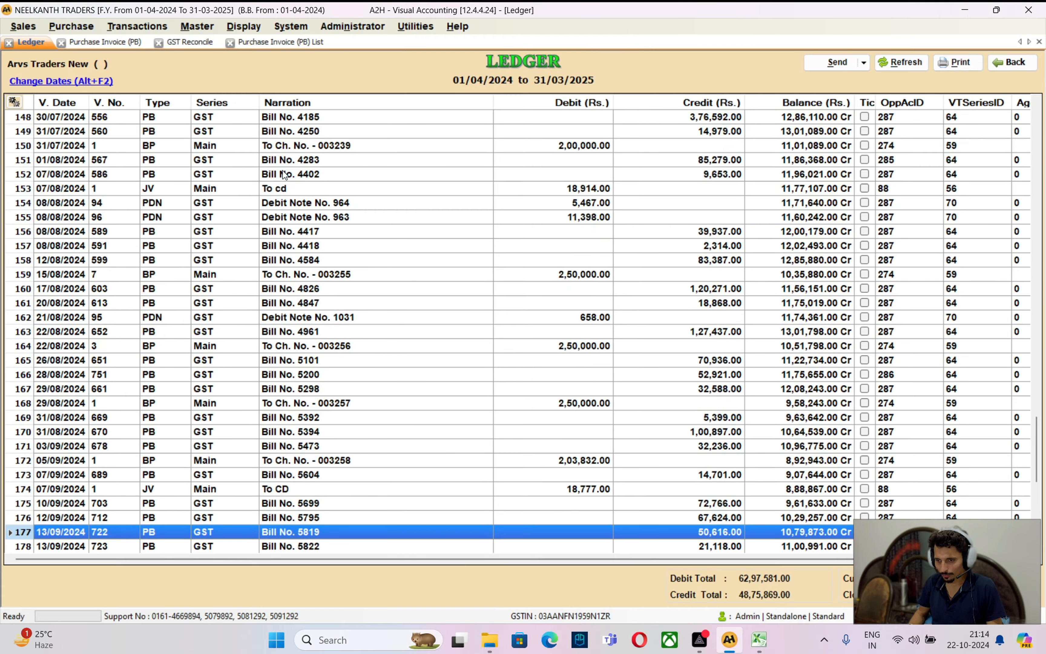
pyautogui.press('Up')
pyautogui.press('Up')
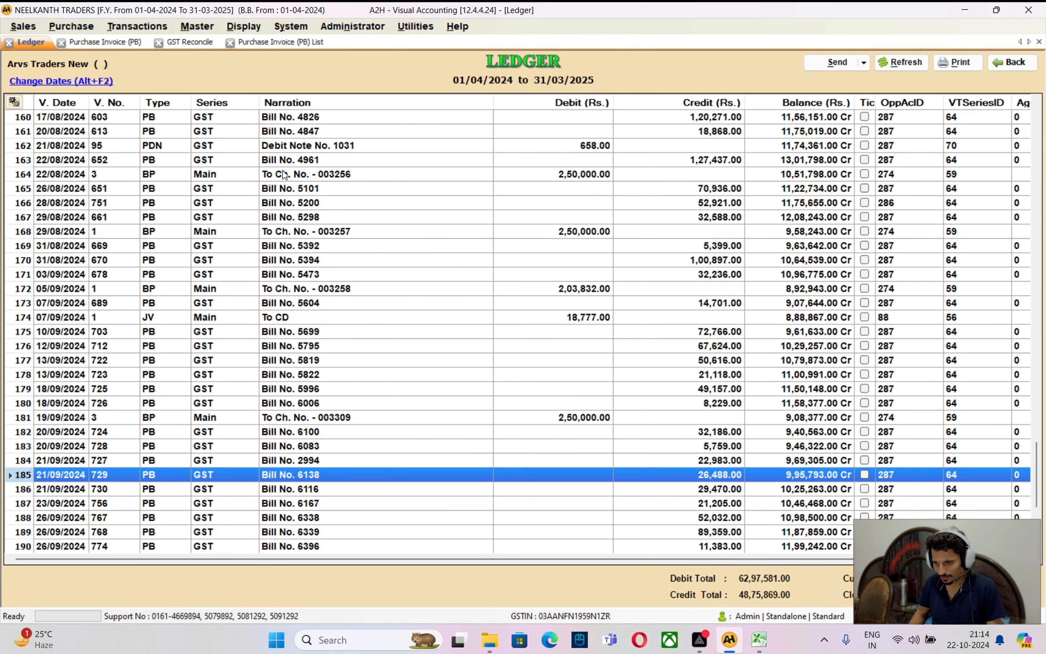
pyautogui.press('Up')
pyautogui.press('Up')
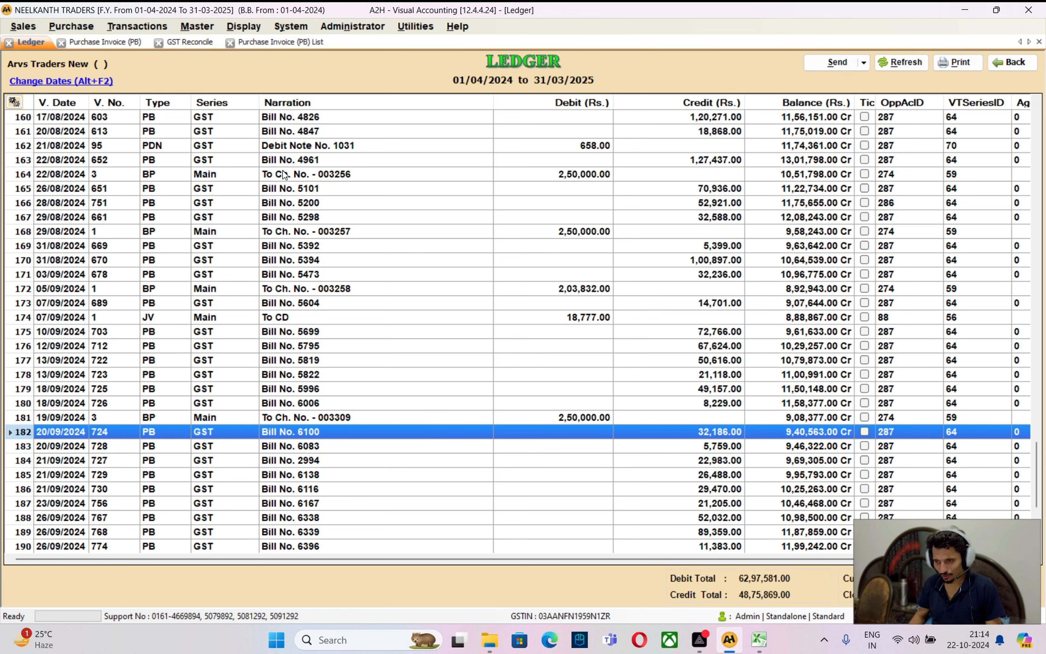
pyautogui.press('Down')
pyautogui.press('Down')
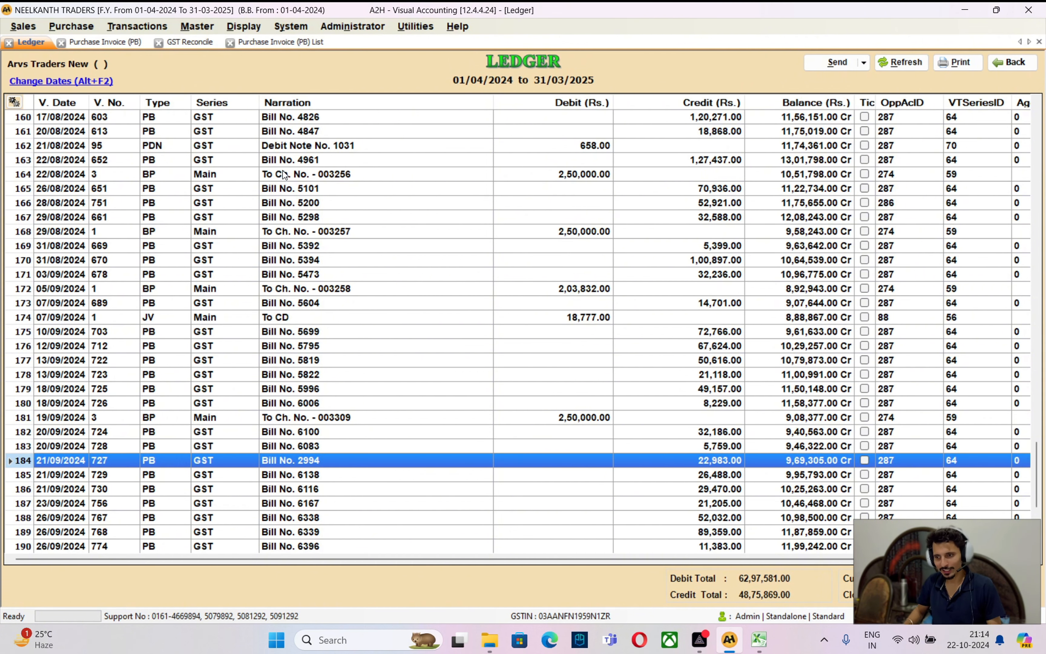
# Open purchase Bill No. 2994 and delete it, confirming Remove Record
pyautogui.press('Return')
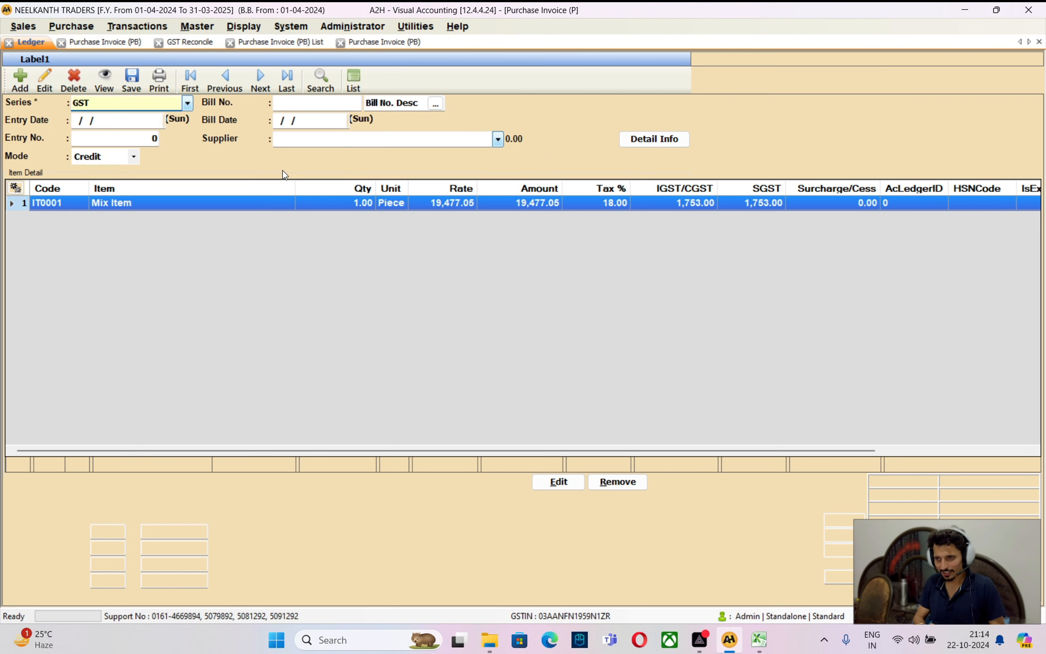
pyautogui.press('Delete')
pyautogui.press('Escape')
pyautogui.press('Escape')
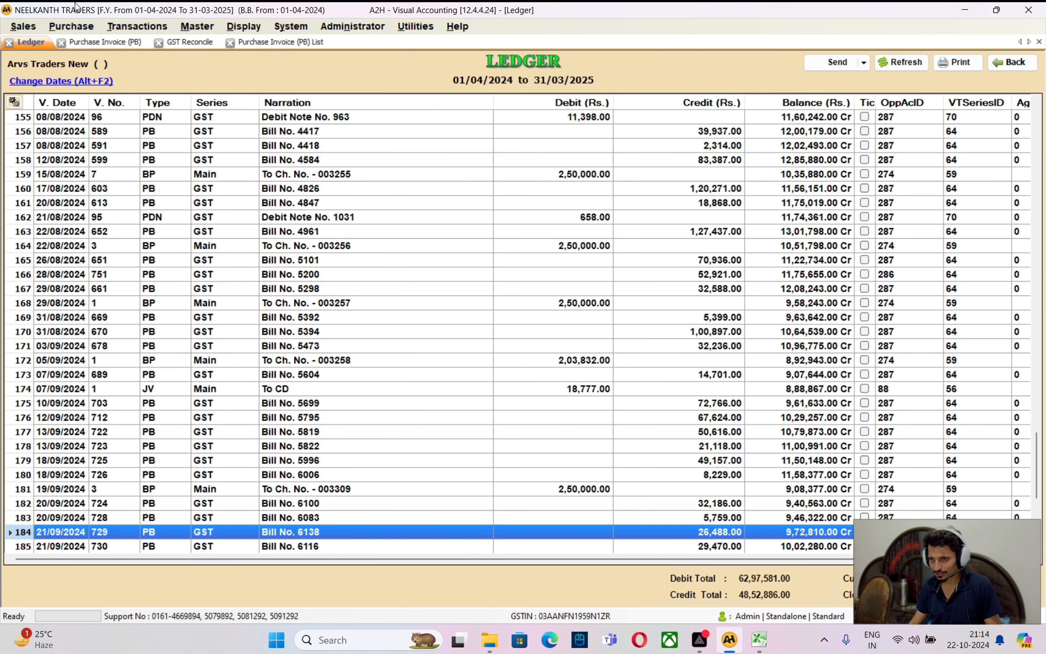
# Refresh the GST Reconcile grid so bill 2994 drops off, then select Shivaay Pharmaceuticals' invoices 01565 and 01450
pyautogui.click(187, 42)
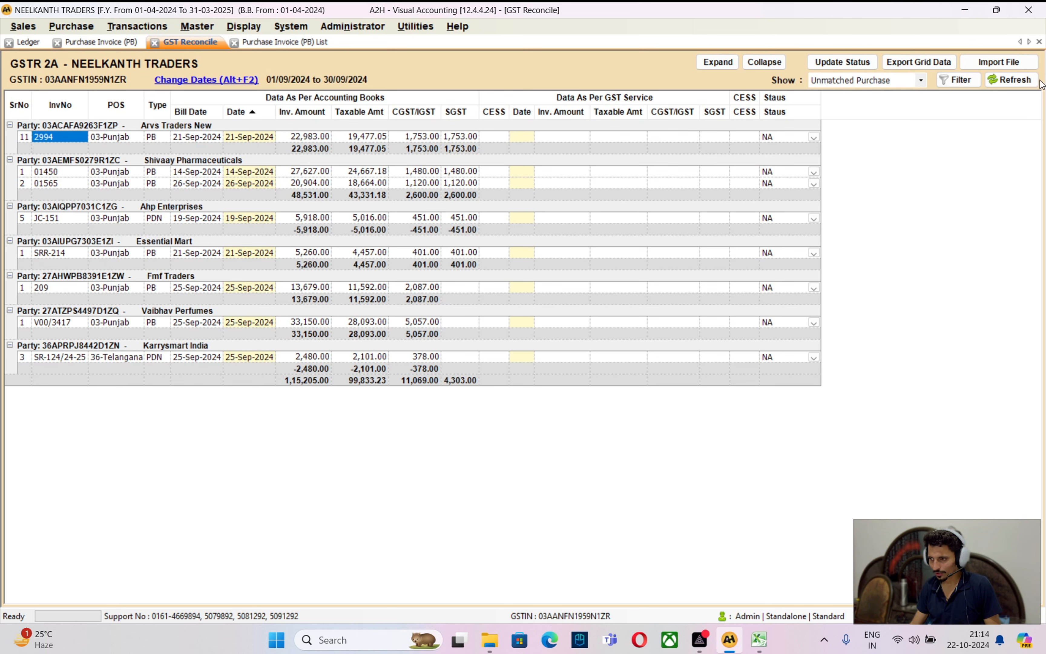
pyautogui.click(1011, 80)
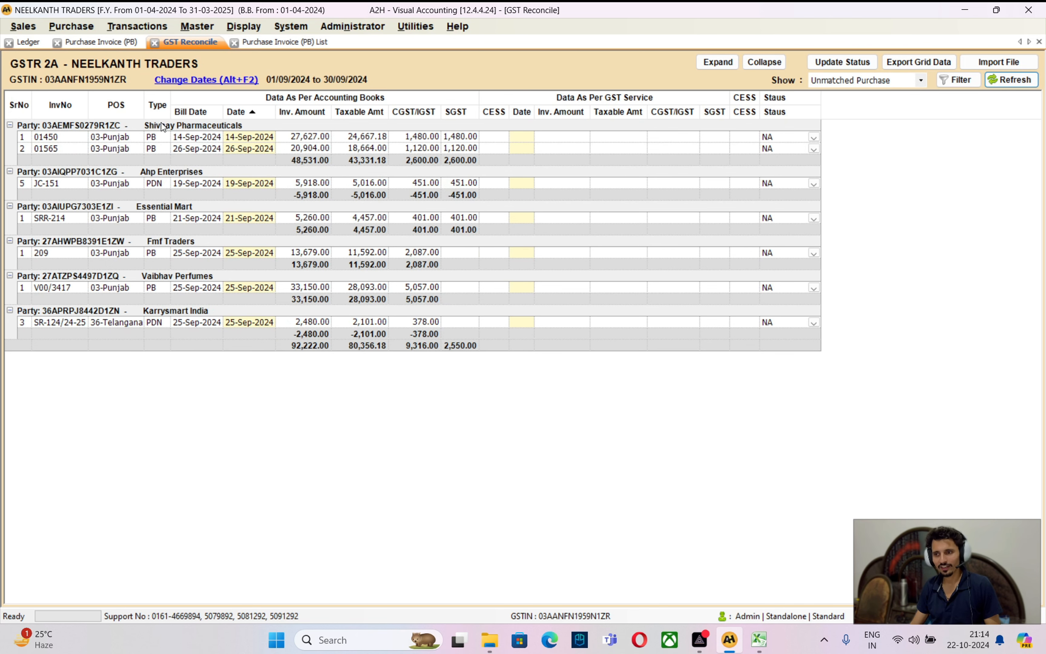
pyautogui.click(150, 150)
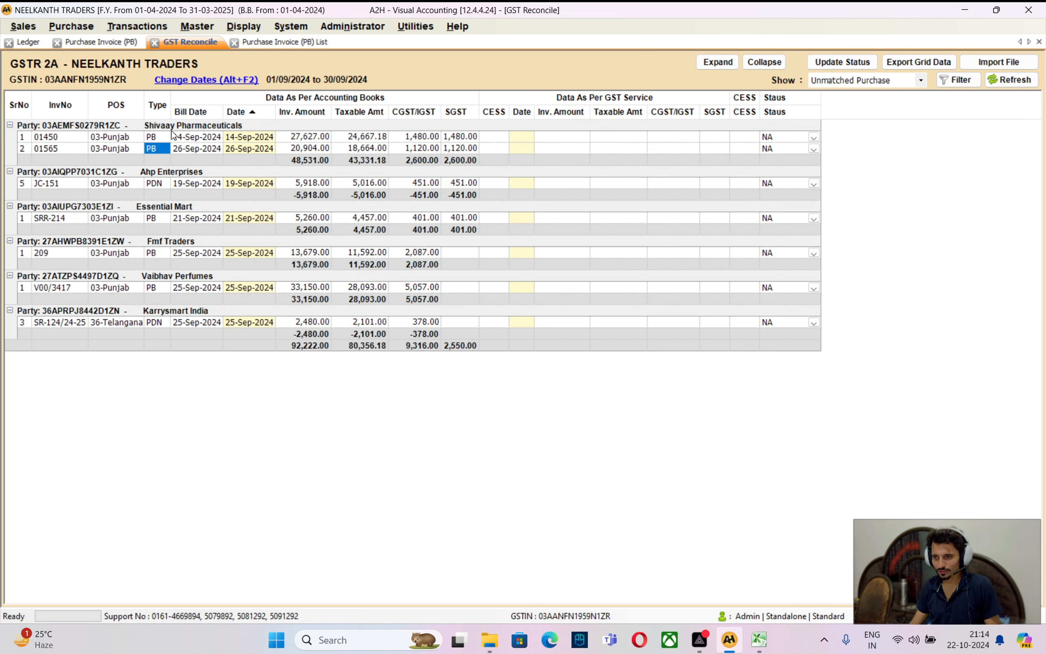
pyautogui.press('Up')
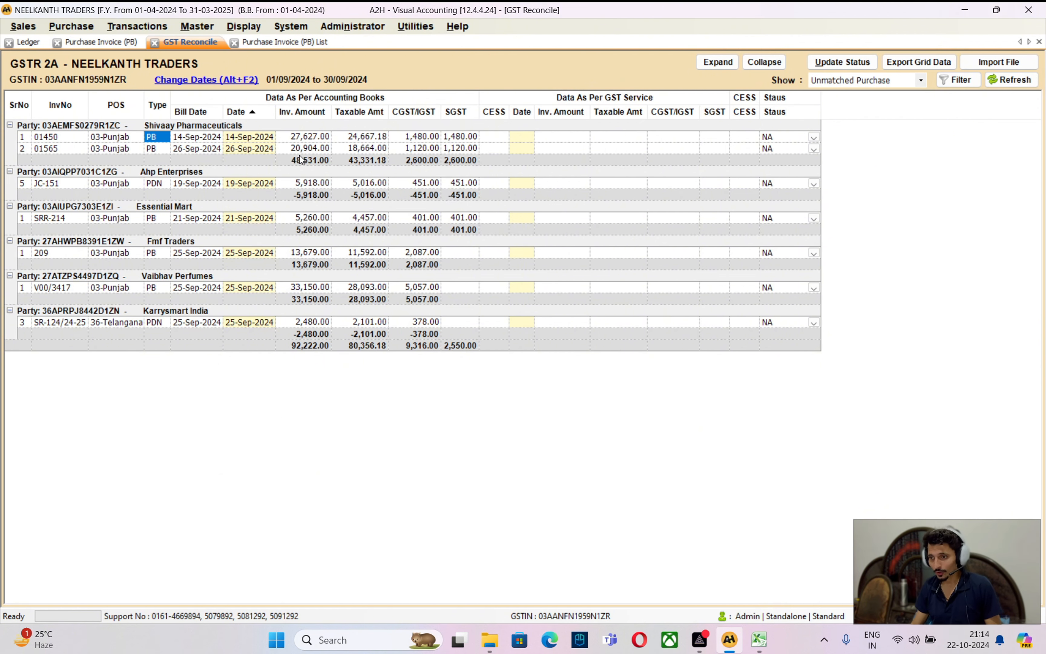
pyautogui.hotkey('alt', 'Tab')
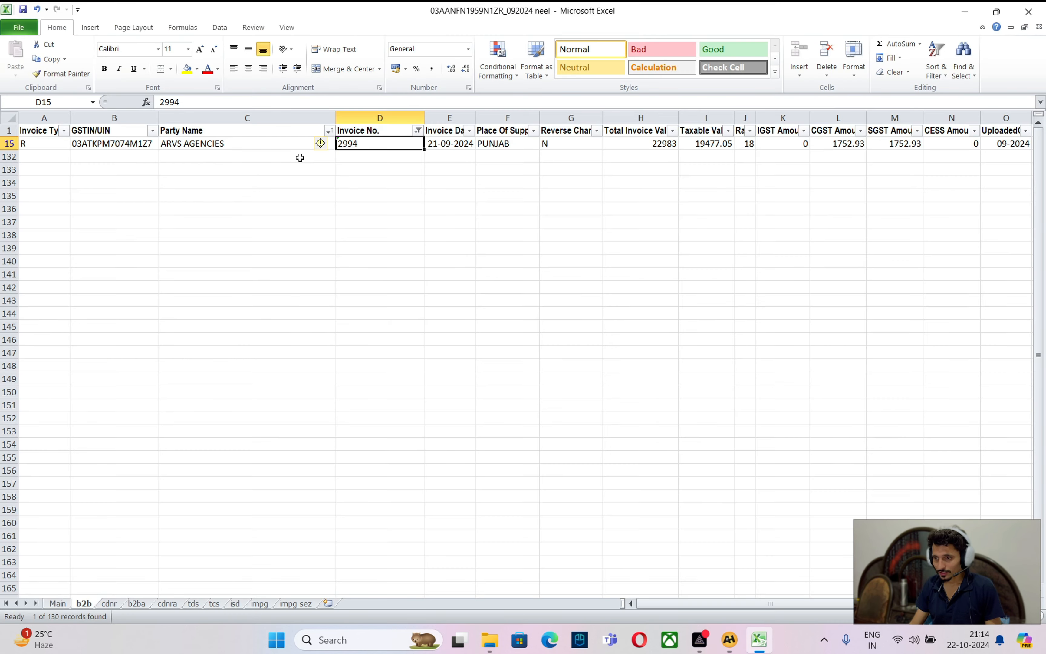
# Clear the Invoice No. filter and filter Party Name to show only red-font rows
pyautogui.click(417, 130)
pyautogui.click(342, 401)
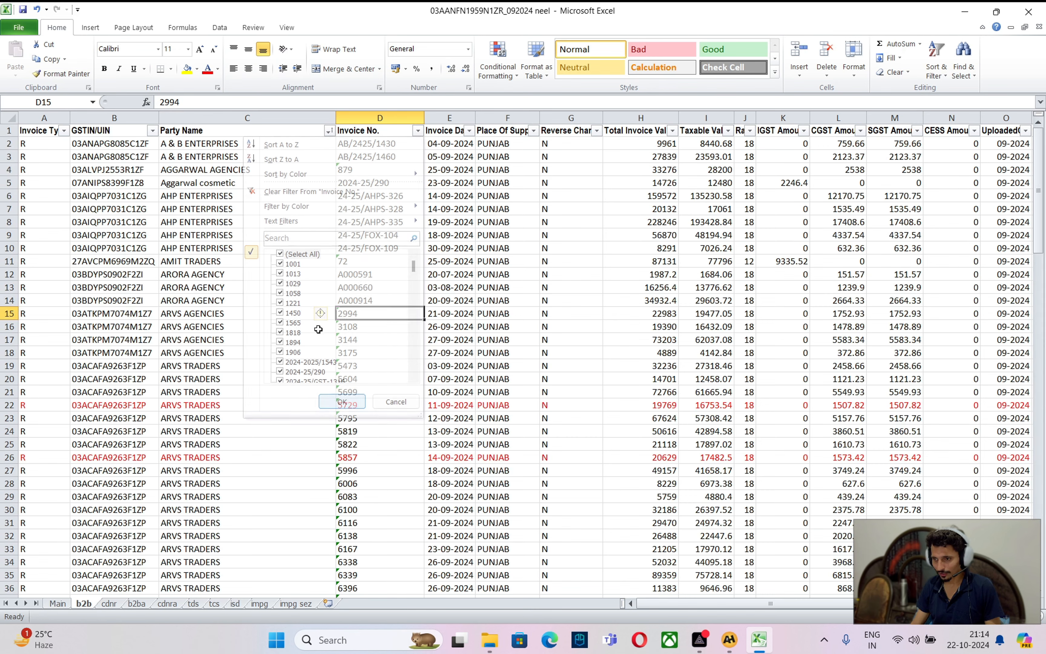
pyautogui.click(328, 130)
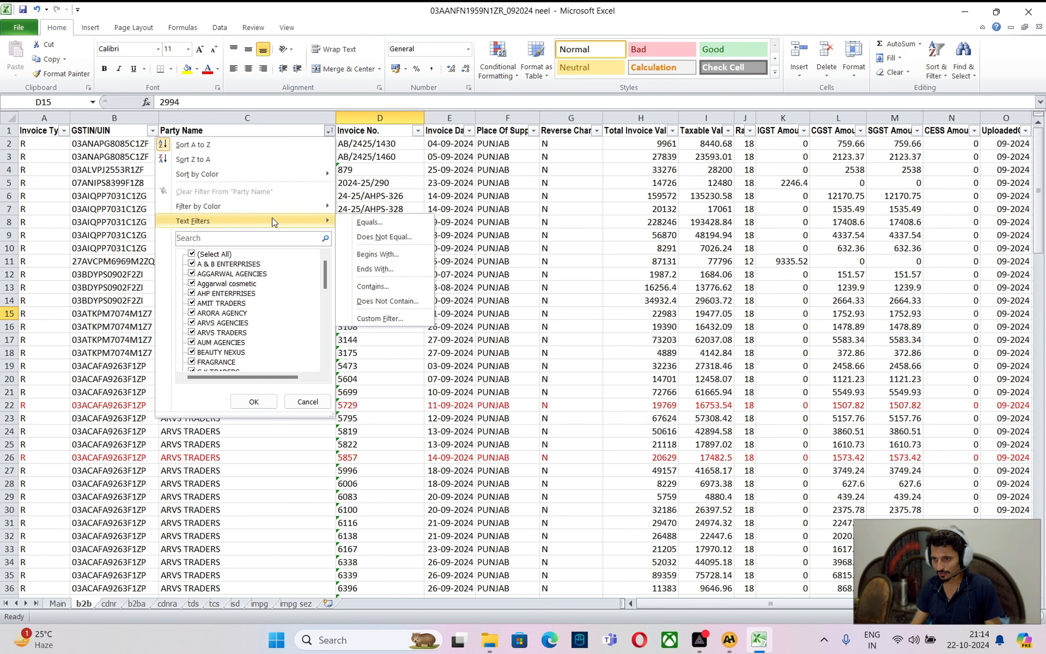
pyautogui.moveTo(307, 206)
pyautogui.click(371, 269)
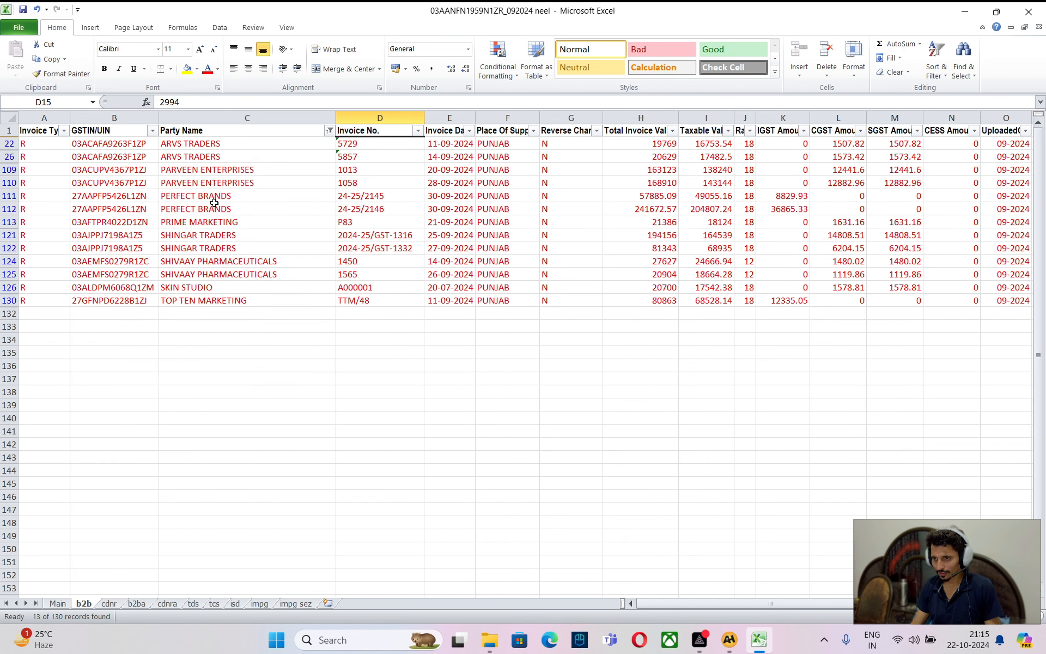
# Review the red-font rows and select Shivaay's invoice totals 27627 and 20904
pyautogui.click(208, 170)
pyautogui.click(202, 221)
pyautogui.click(208, 247)
pyautogui.click(218, 273)
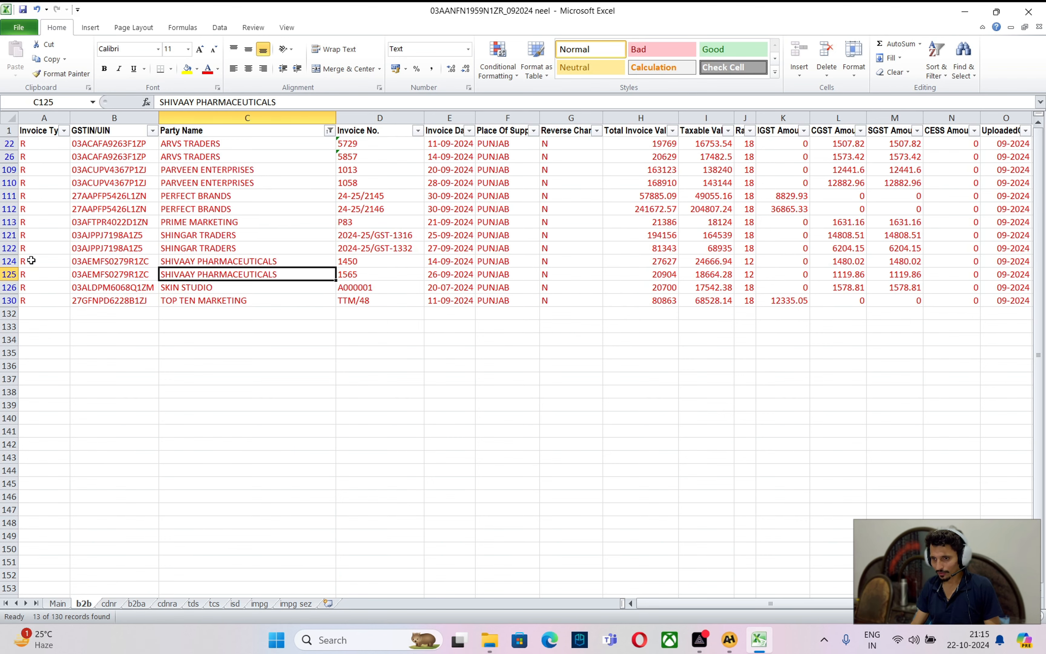
pyautogui.moveTo(5, 267); pyautogui.dragTo(5, 269)
pyautogui.hotkey('ctrl', 'z')
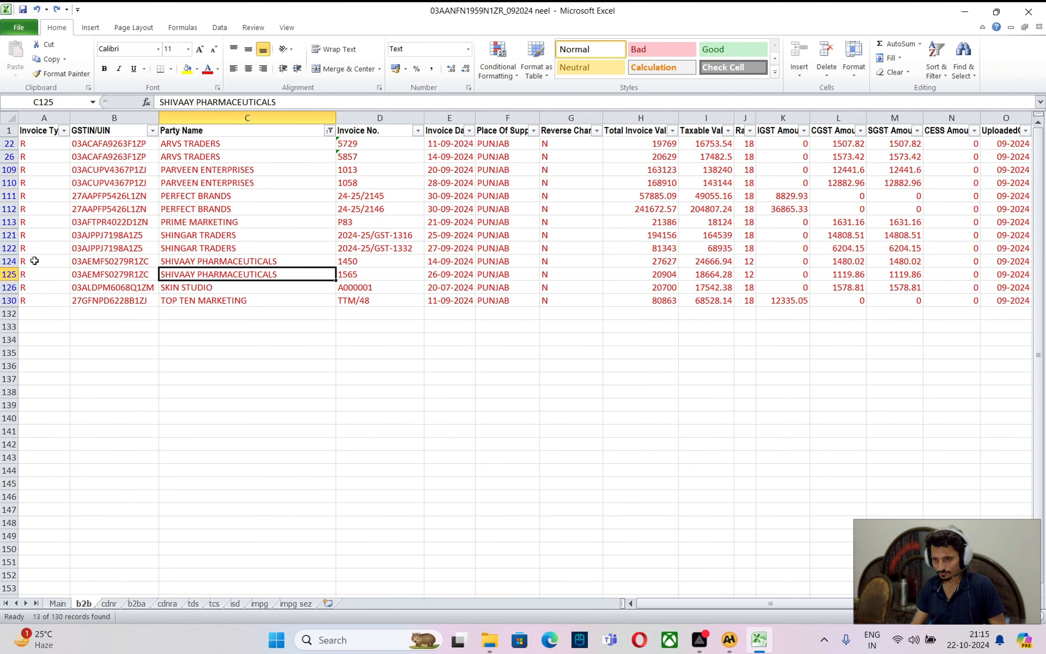
pyautogui.moveTo(653, 262); pyautogui.dragTo(642, 272)
# Compare amounts and dates of invoices 01450 and 01565 in A2H against GSTR-2B 1450 and 1565
pyautogui.hotkey('alt', 'Tab')
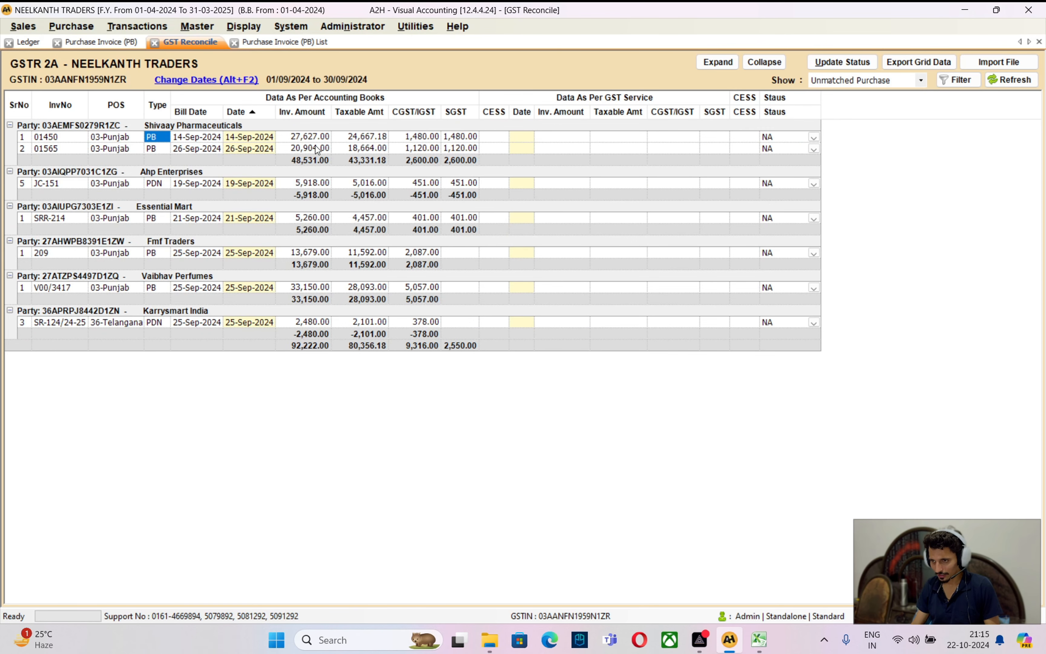
pyautogui.click(307, 136)
pyautogui.click(308, 149)
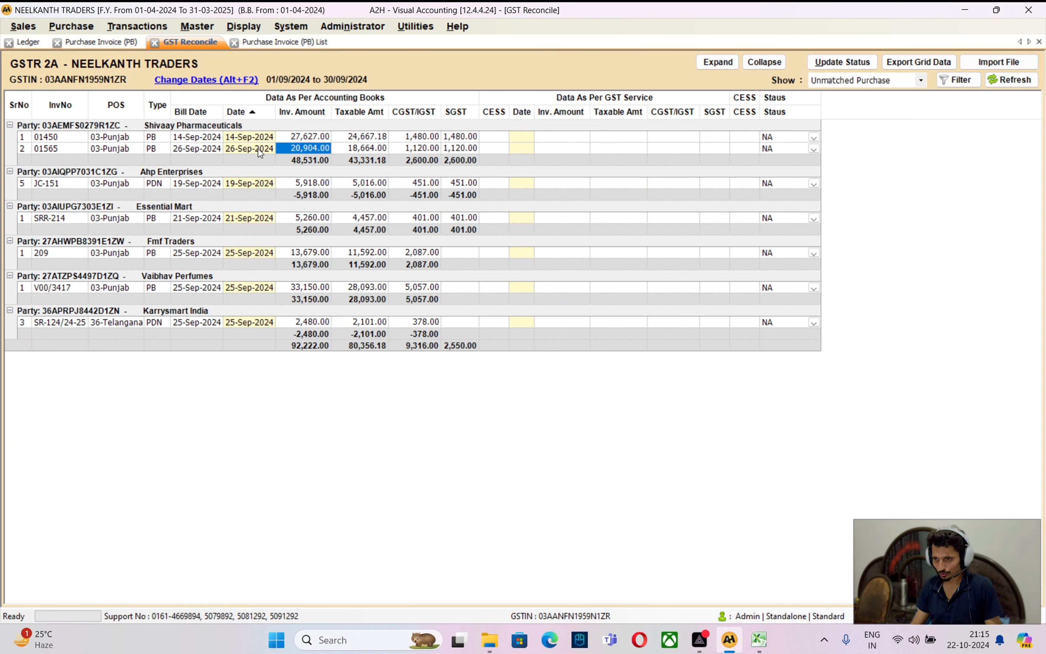
pyautogui.click(219, 141)
pyautogui.click(203, 149)
pyautogui.hotkey('alt', 'Tab')
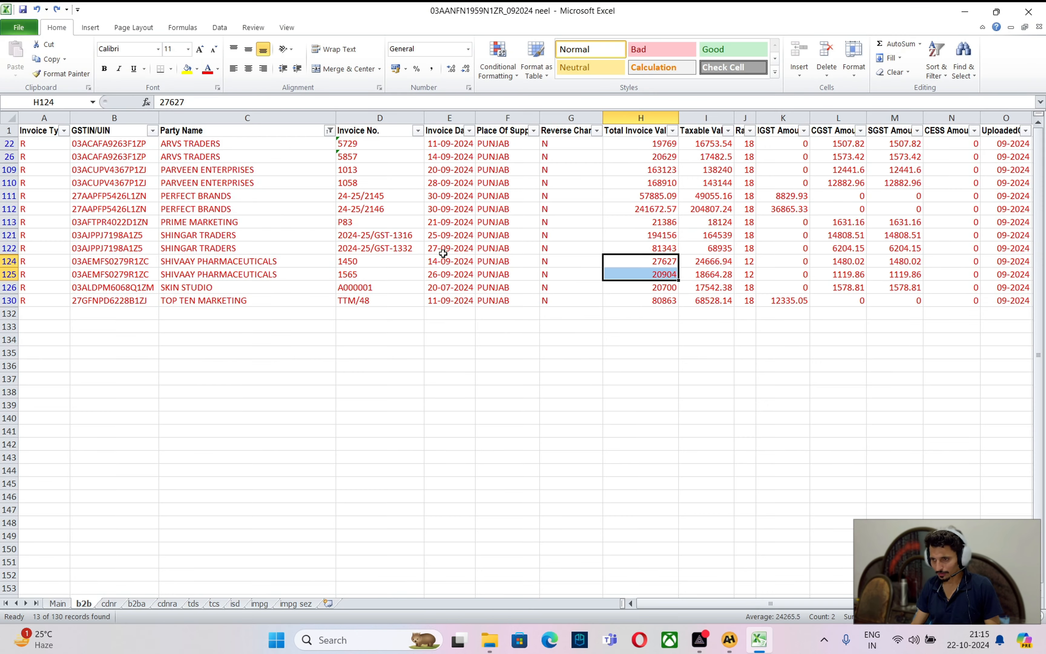
pyautogui.click(450, 260)
pyautogui.click(454, 278)
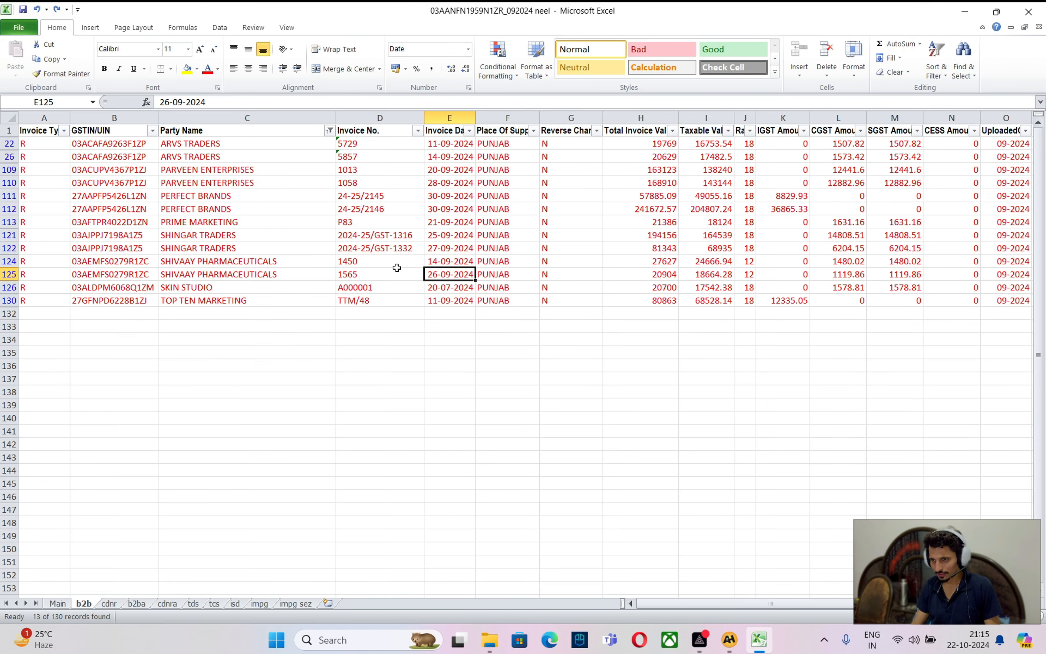
pyautogui.click(361, 261)
pyautogui.click(369, 277)
# Select Shivaay Pharmaceuticals' invoice 01565 in the reconcile grid and open the party's ledger
pyautogui.hotkey('alt', 'Tab')
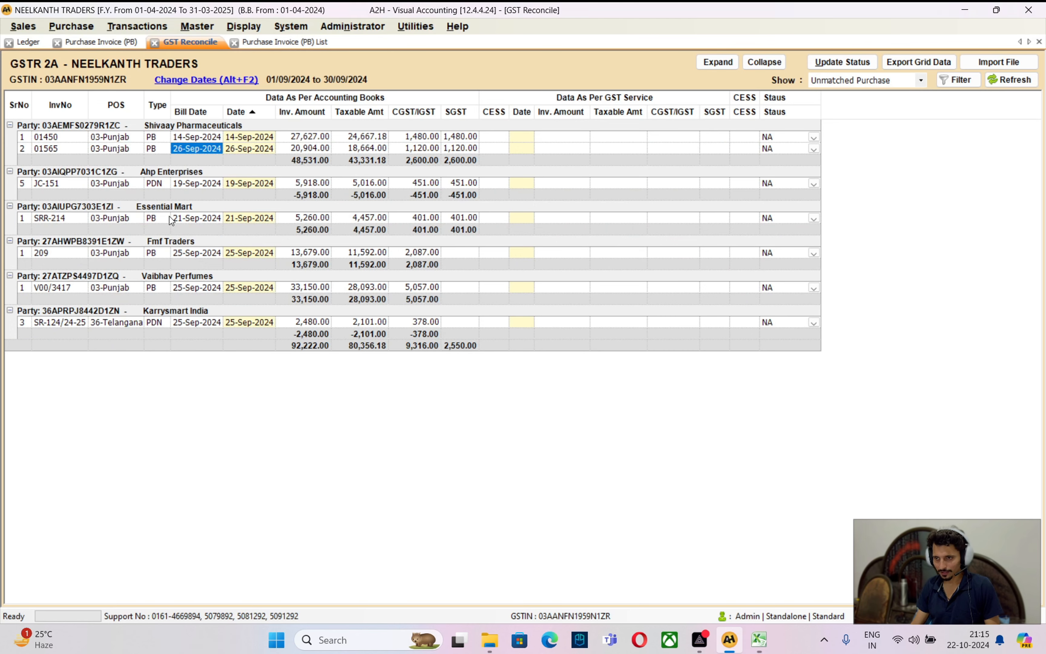
pyautogui.click(63, 149)
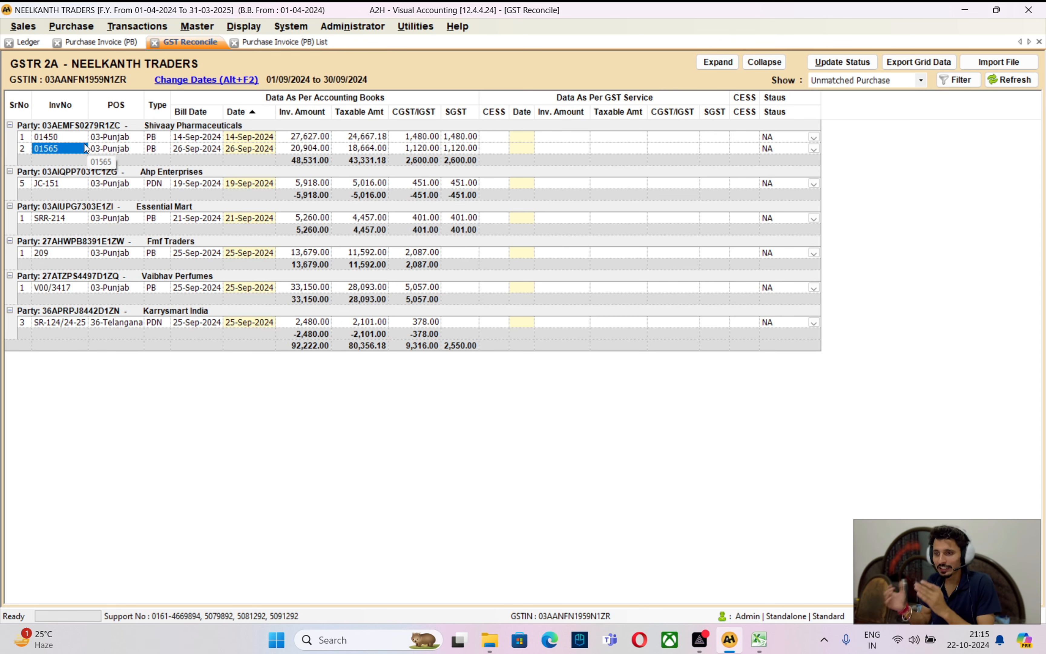
pyautogui.click(28, 43)
# Change Bill No. 01450 to 1450 by deleting its leading zero and save
pyautogui.press('End')
pyautogui.press('Up')
pyautogui.press('Up')
pyautogui.press('Up')
pyautogui.press('Up')
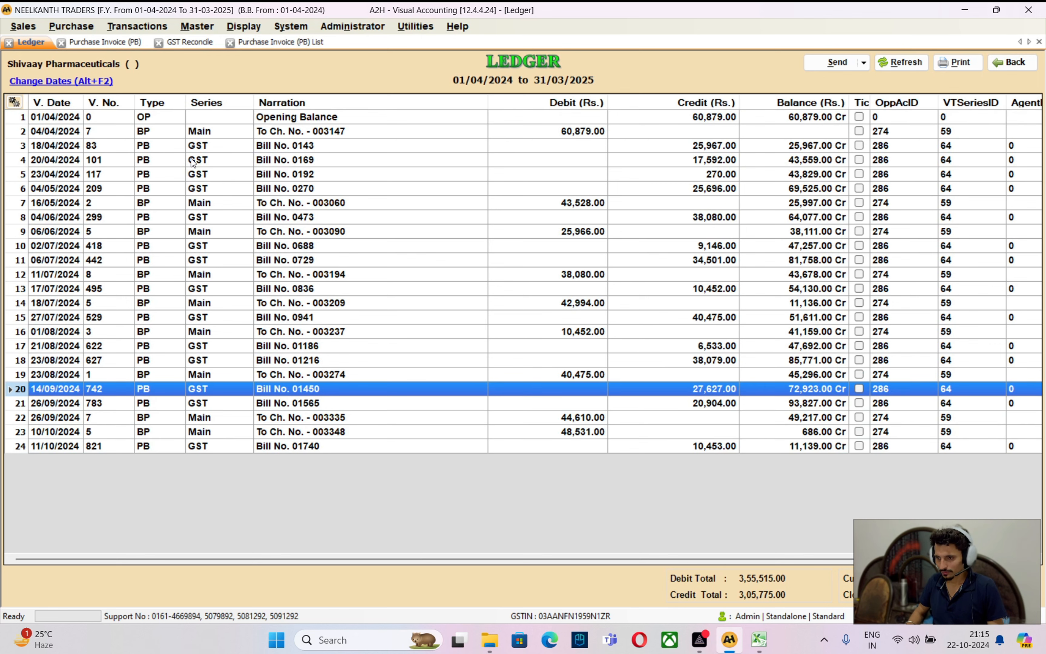
pyautogui.press('Return')
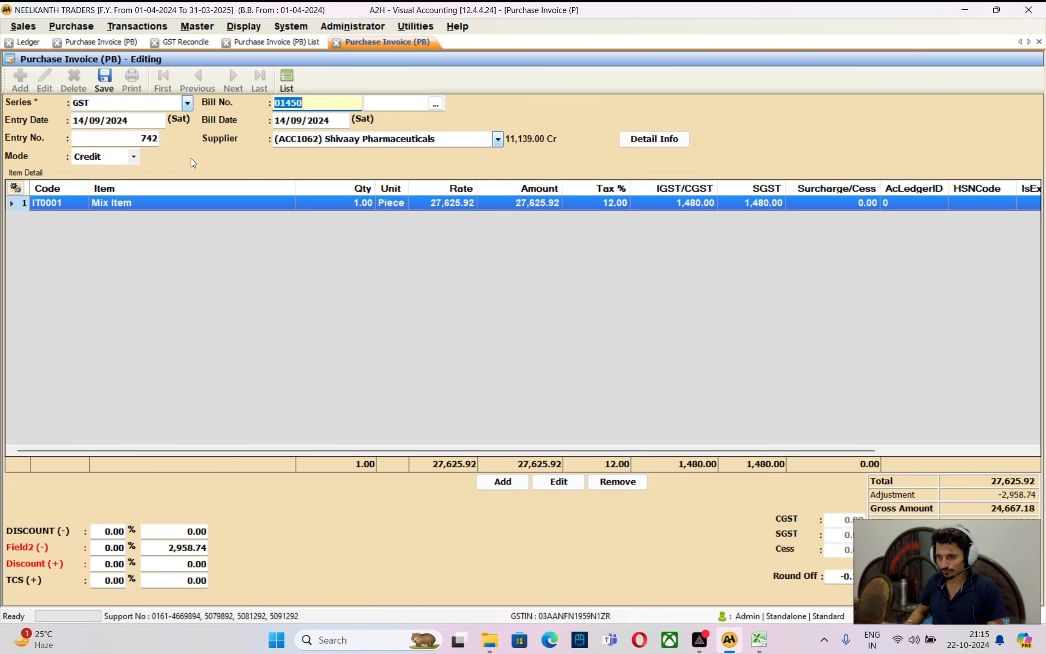
pyautogui.press('Left')
pyautogui.press('Left')
pyautogui.press('Left')
pyautogui.press('Left')
pyautogui.press('Delete')
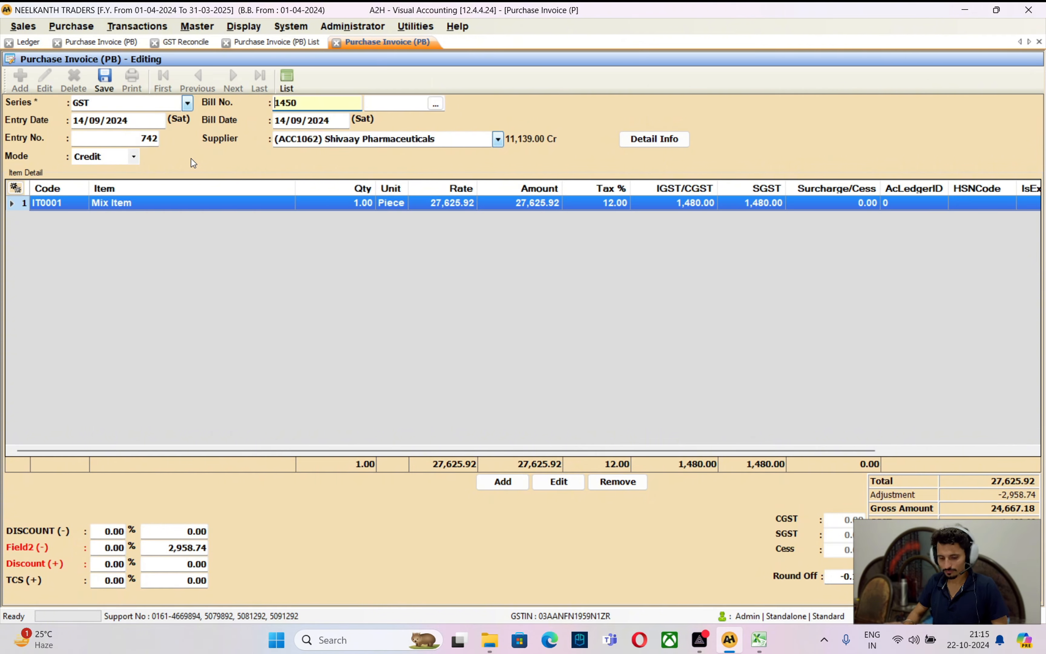
pyautogui.hotkey('ctrl', 's')
# Change Bill No. 01565 to 1565, save it, and close the ledger
pyautogui.press('Down')
pyautogui.press('Return')
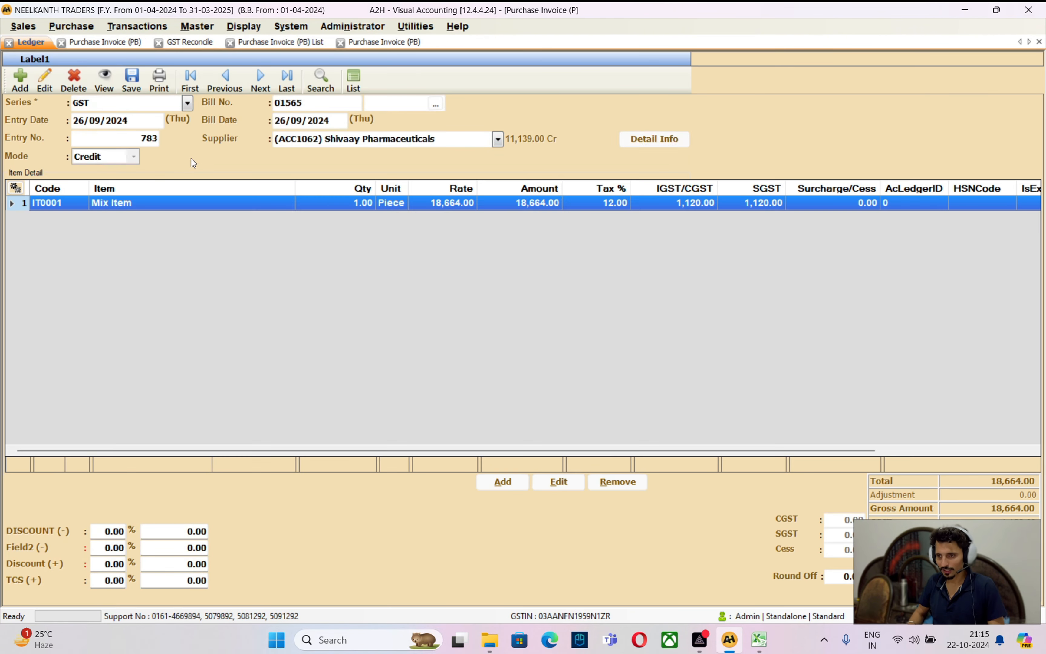
pyautogui.press('Return')
pyautogui.press('Return')
pyautogui.press('Return')
pyautogui.press('Return')
pyautogui.press('Right')
pyautogui.press('Home')
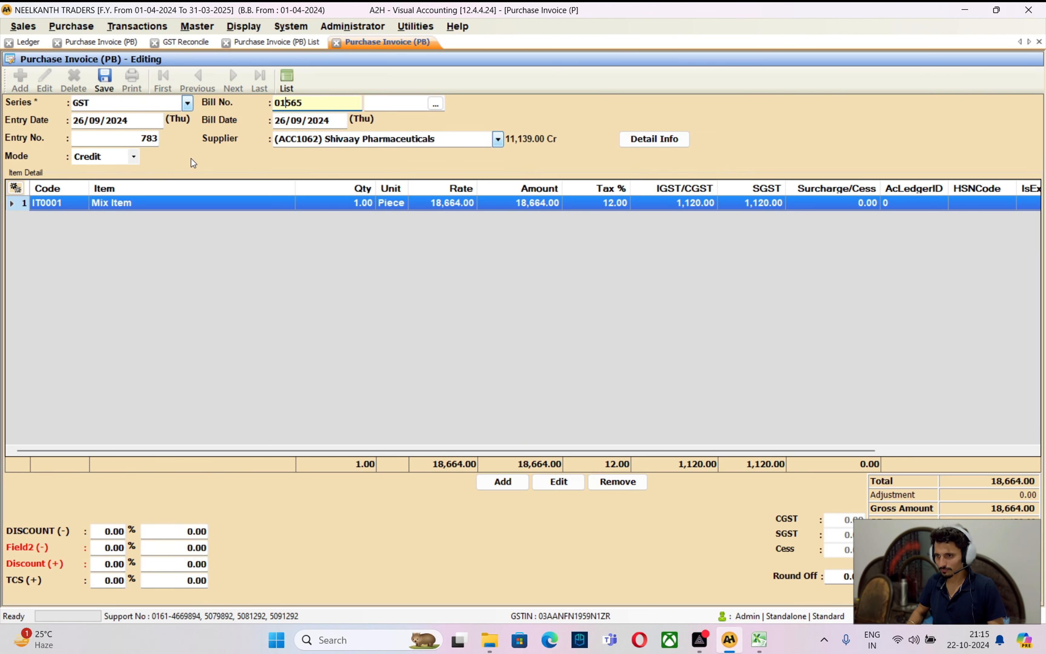
pyautogui.press('Delete')
pyautogui.hotkey('ctrl', 's')
pyautogui.press('Escape')
pyautogui.press('Escape')
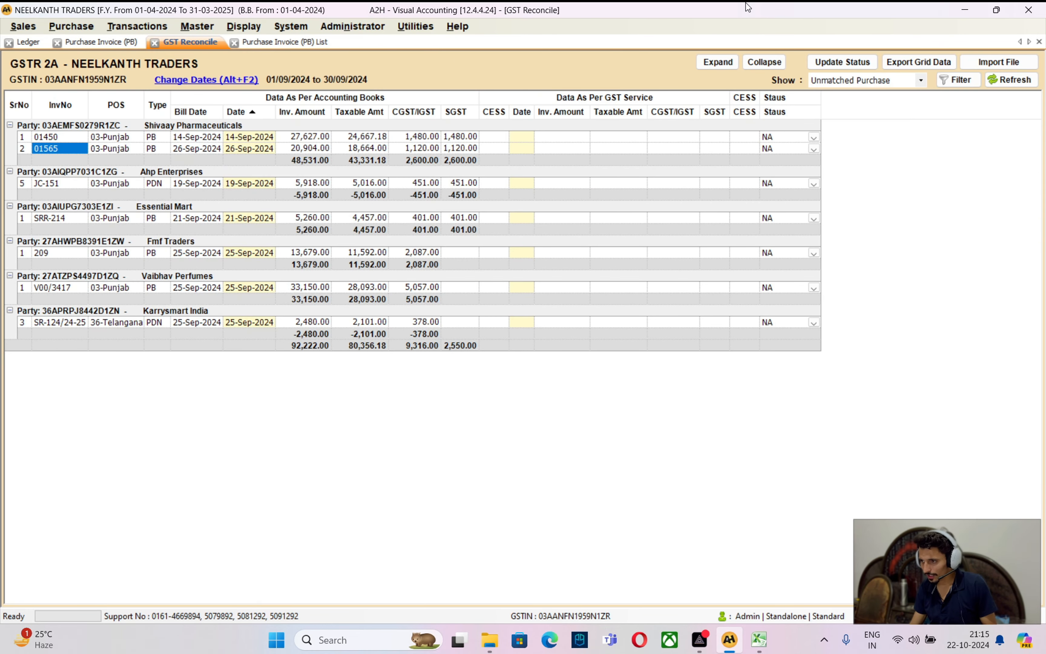
# Refresh the reconcile grid, then select Ahp Enterprises' JC-151 and Essential Mart's SRR-214
pyautogui.click(1007, 84)
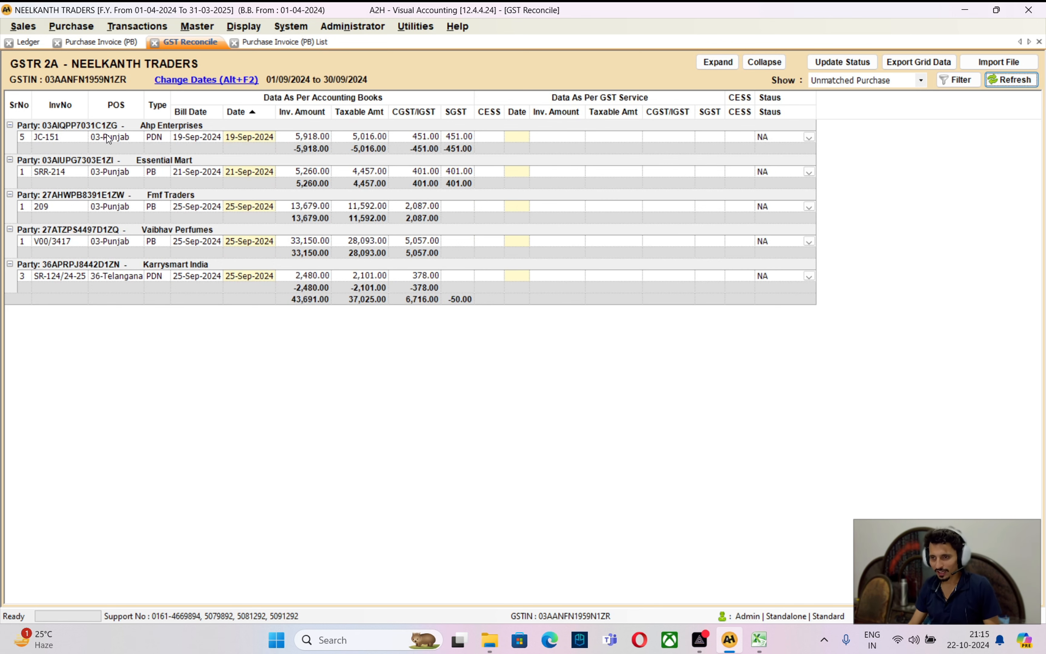
pyautogui.click(152, 136)
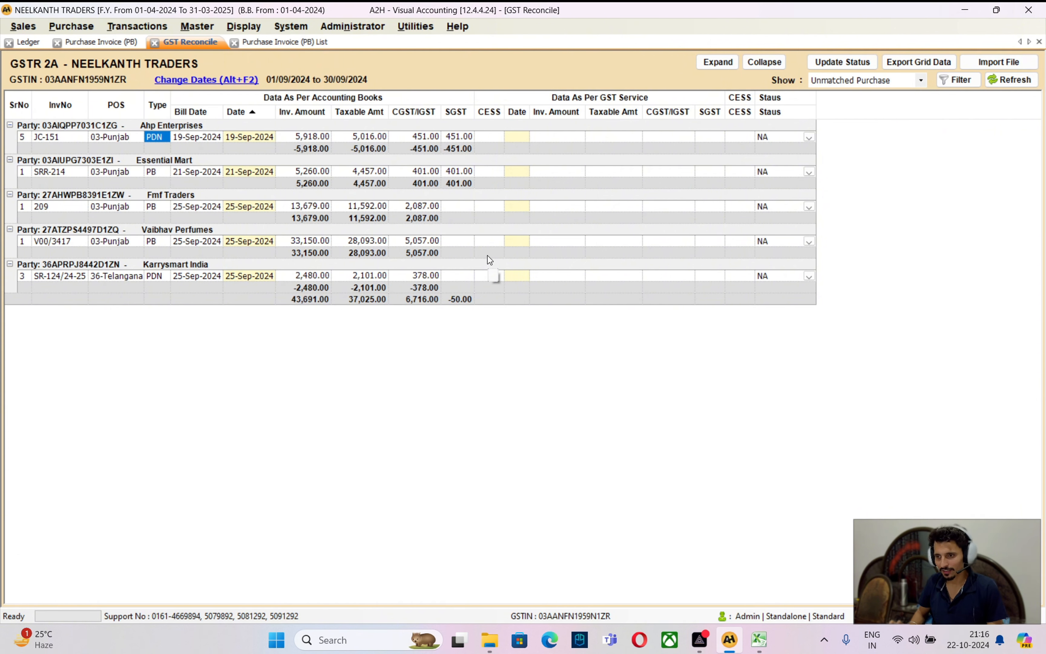
pyautogui.press('Down')
pyautogui.press('Down')
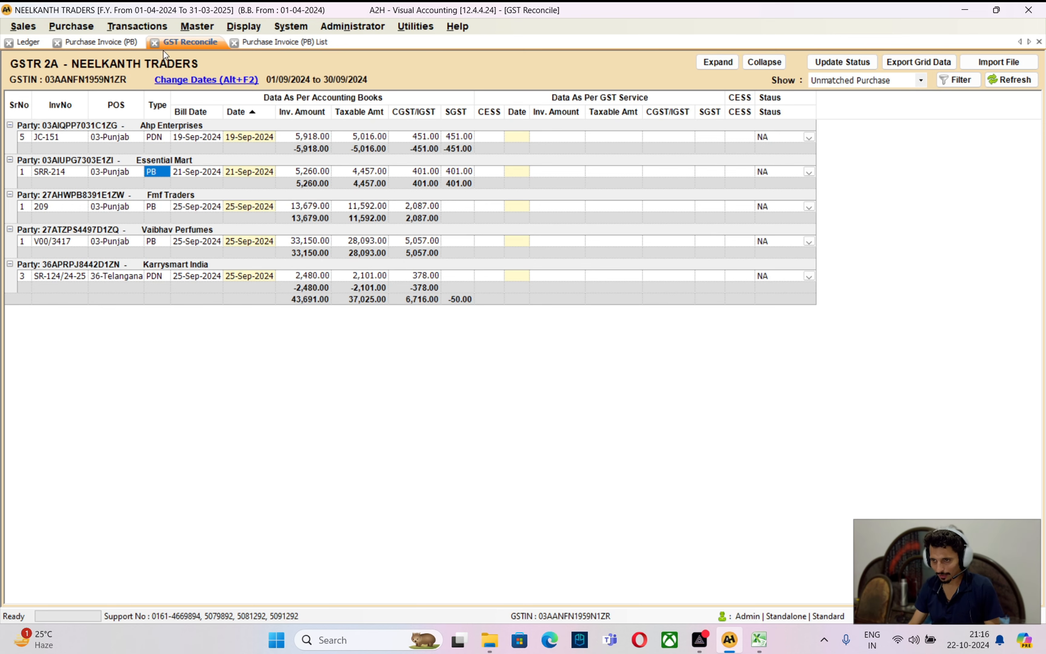
# Open Essential Mart's ledger from the accounts list and review its entries
pyautogui.click(30, 42)
pyautogui.write('esse')
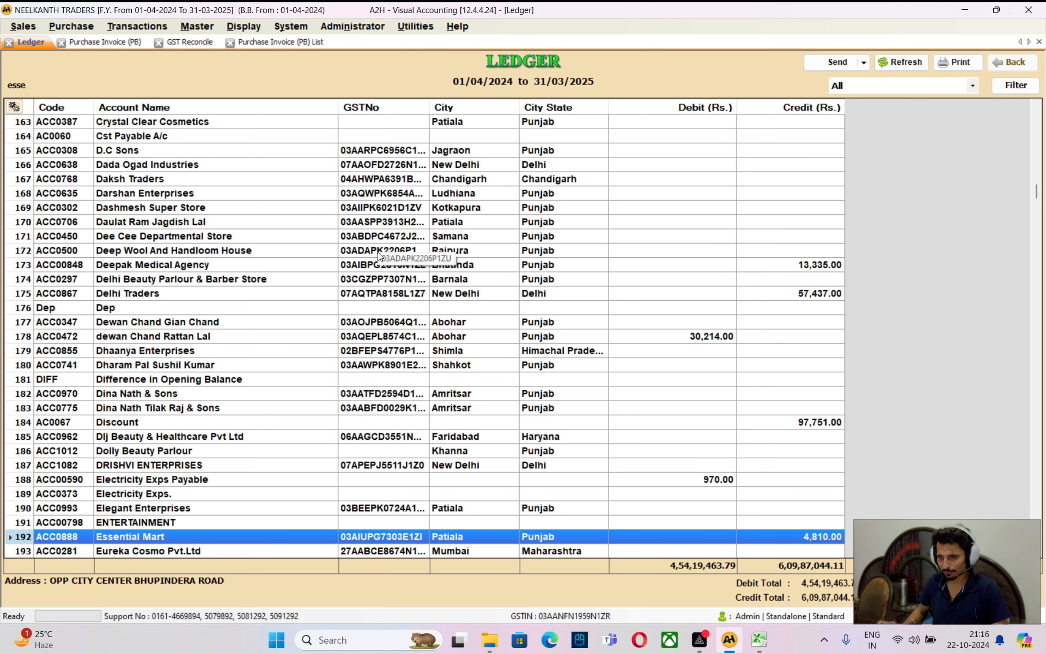
pyautogui.press('Return')
pyautogui.press('Up')
pyautogui.press('Up')
pyautogui.press('Up')
pyautogui.press('Up')
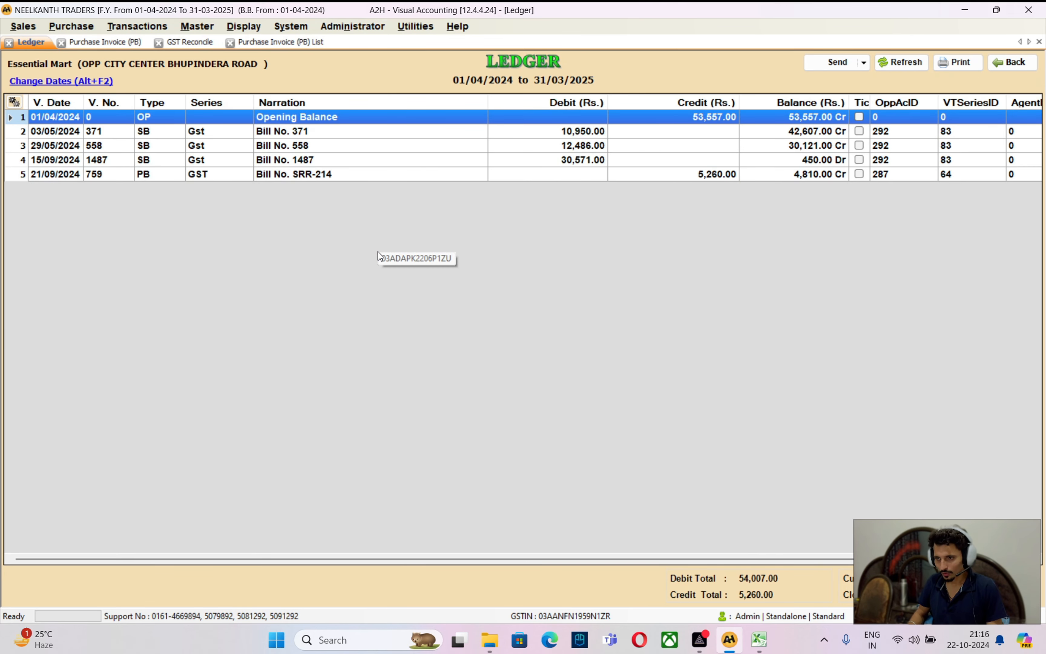
pyautogui.press('Down')
pyautogui.press('Down')
pyautogui.press('Down')
pyautogui.press('Down')
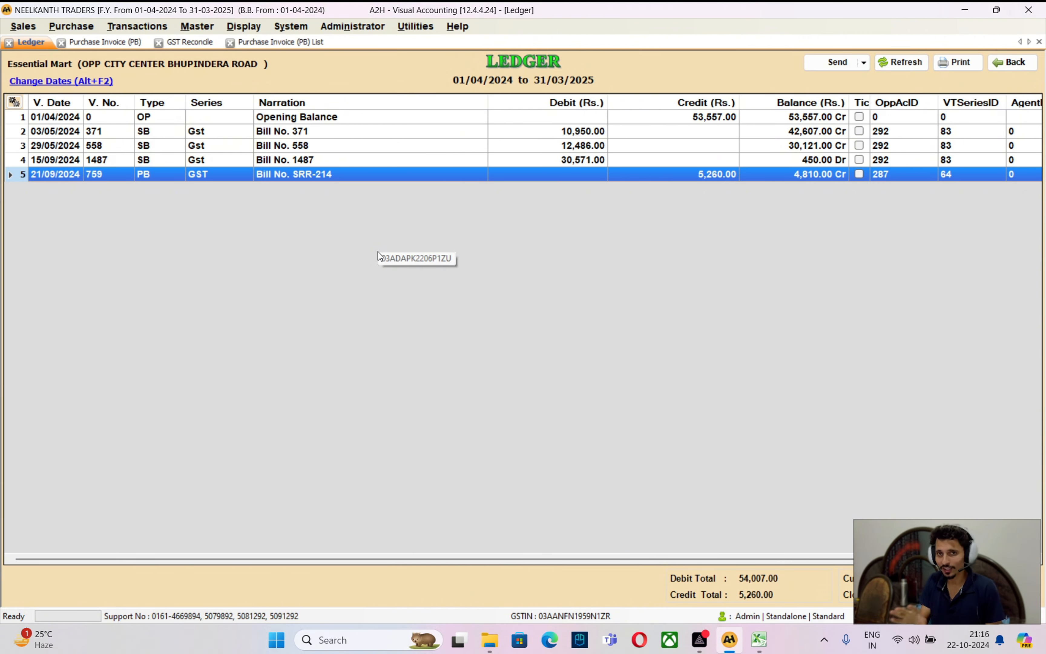
pyautogui.press('Escape')
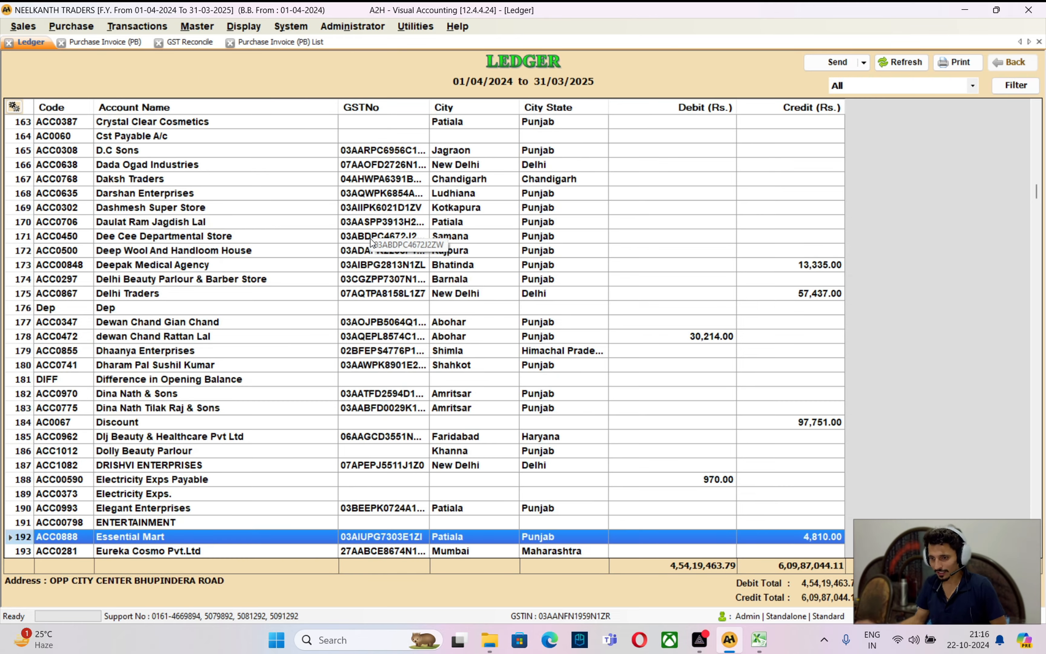
pyautogui.hotkey('ctrl', 'a')
pyautogui.write('ESSEN')
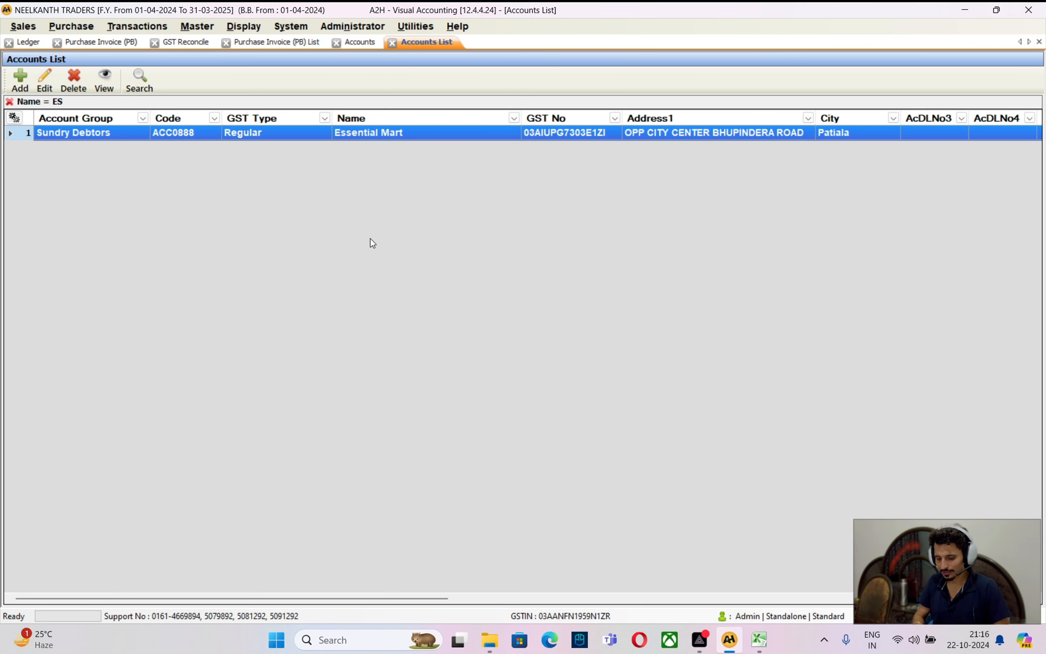
pyautogui.press('Return')
pyautogui.press('Return')
pyautogui.press('Return')
pyautogui.press('Return')
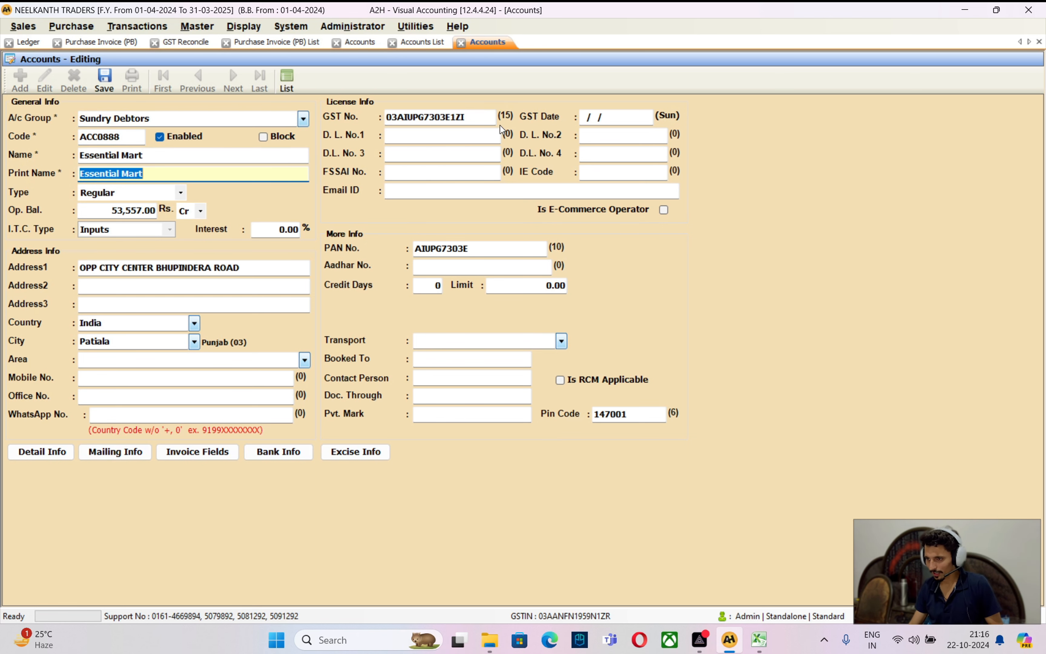
pyautogui.click(493, 117)
pyautogui.hotkey('ctrl', 'c')
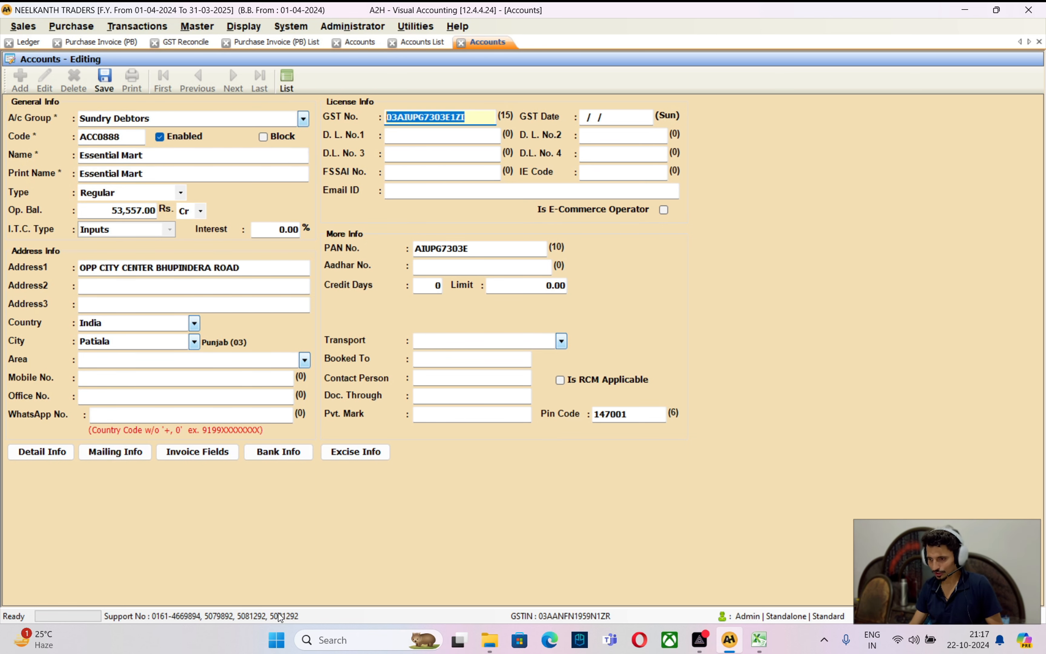
pyautogui.click(333, 639)
# In Chrome, search 'search gst' and open the GST portal's Search Taxpayer page
pyautogui.click(361, 364)
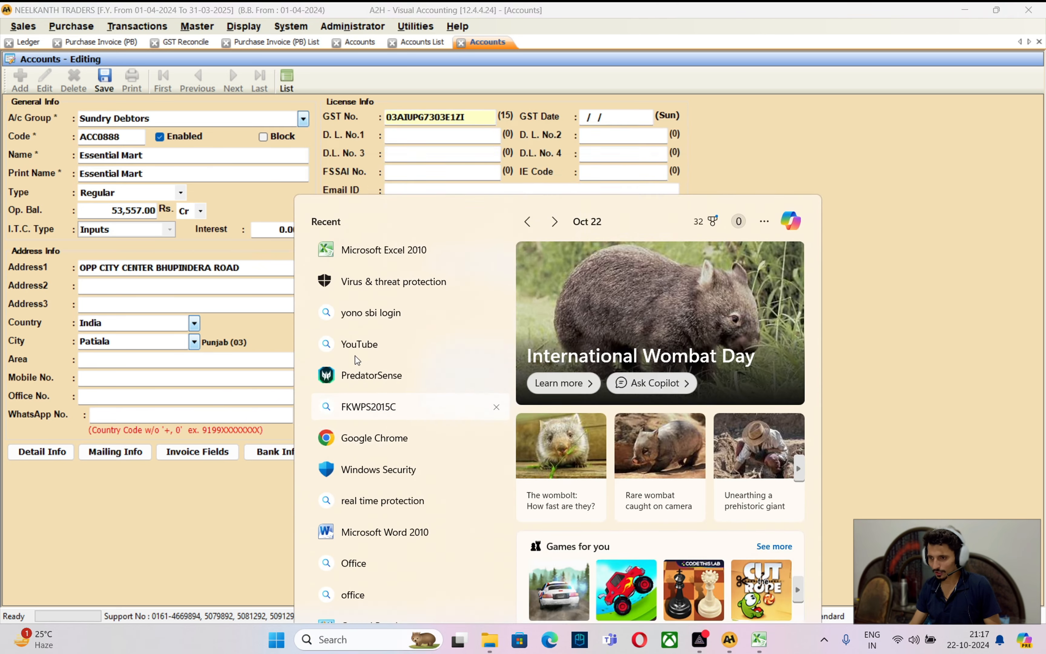
pyautogui.write('search gst')
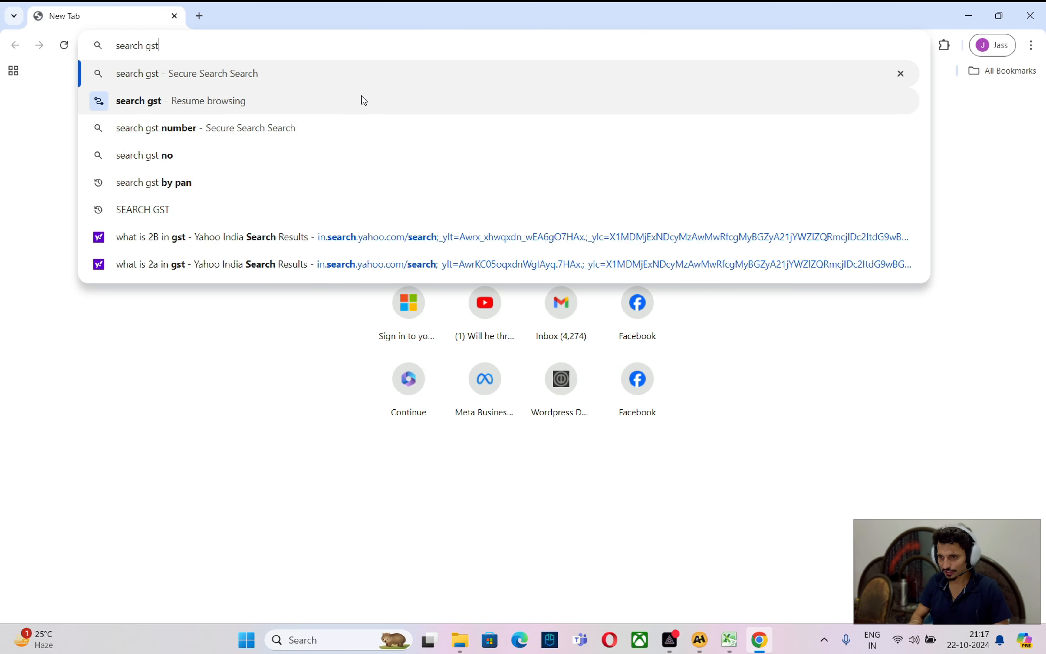
pyautogui.press('Return')
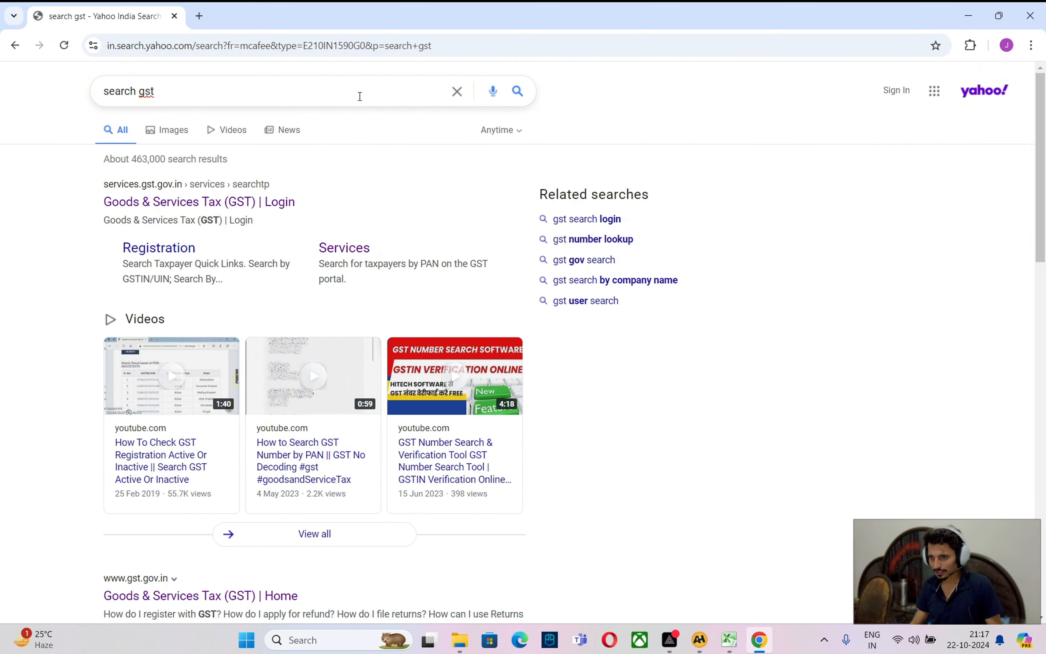
pyautogui.click(204, 206)
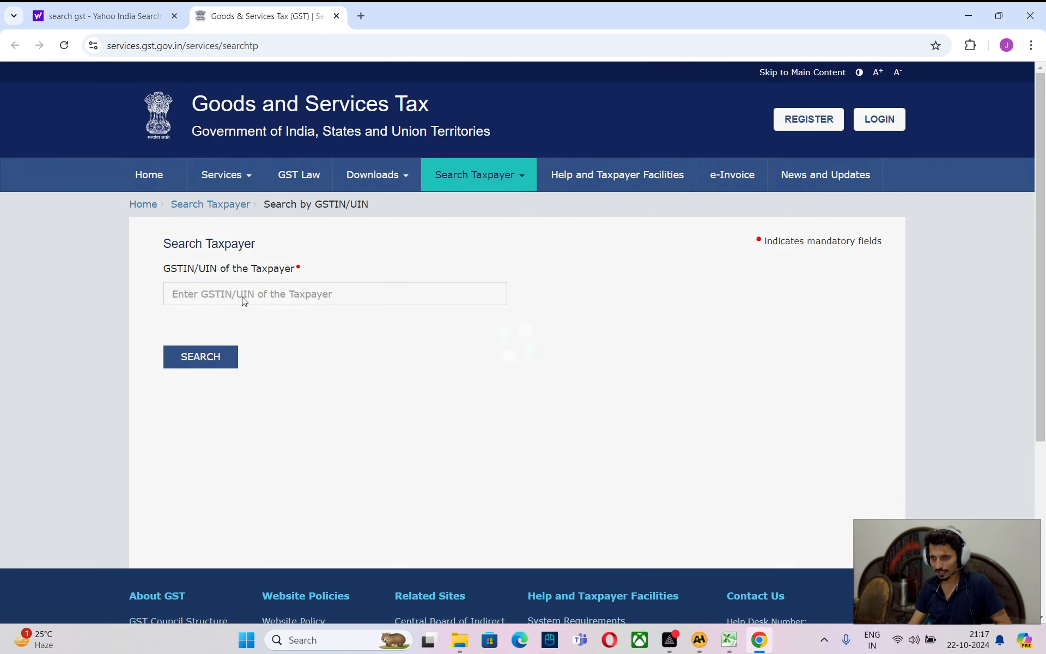
# Search the portal for Essential Mart's GSTIN, entering the captcha code
pyautogui.click(243, 297)
pyautogui.hotkey('ctrl', 'v')
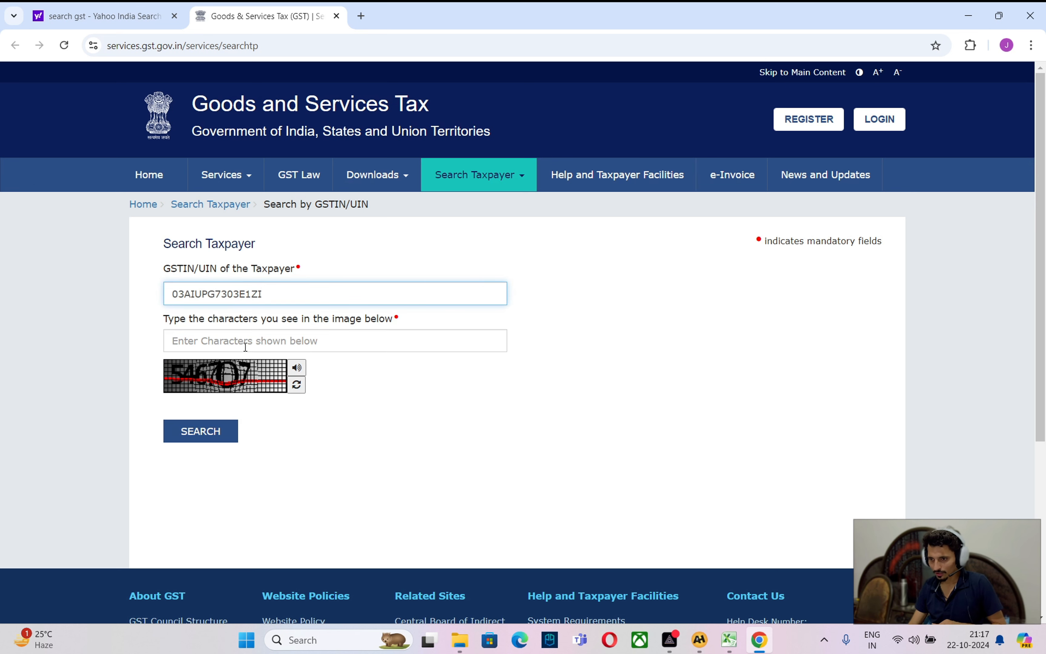
pyautogui.click(243, 336)
pyautogui.write('546707')
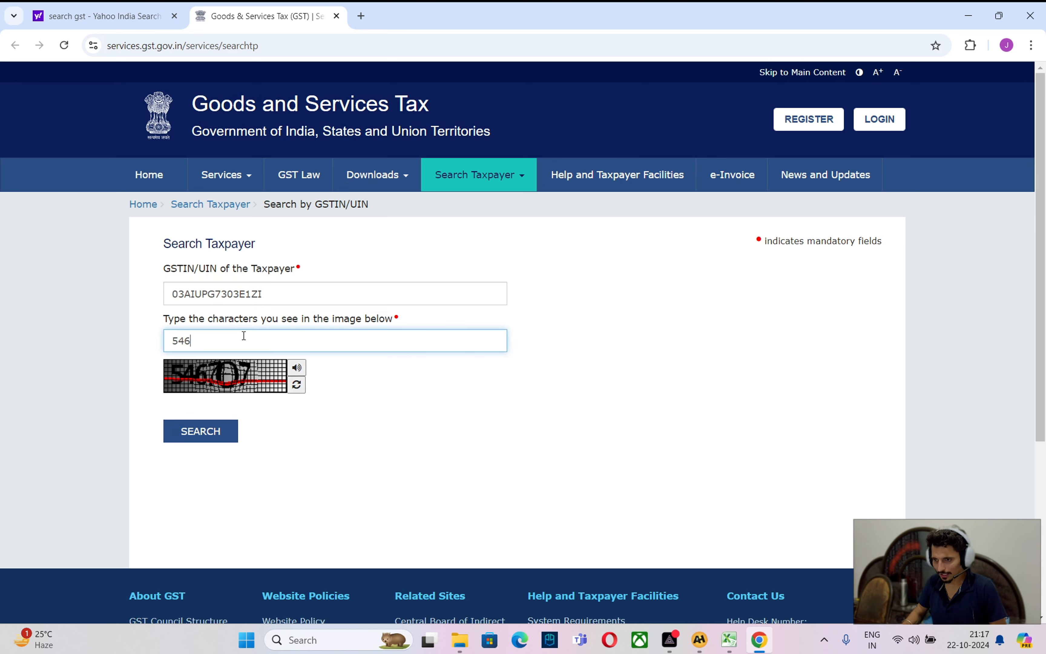
pyautogui.press('Tab')
pyautogui.press('Tab')
pyautogui.press('Tab')
pyautogui.press('Return')
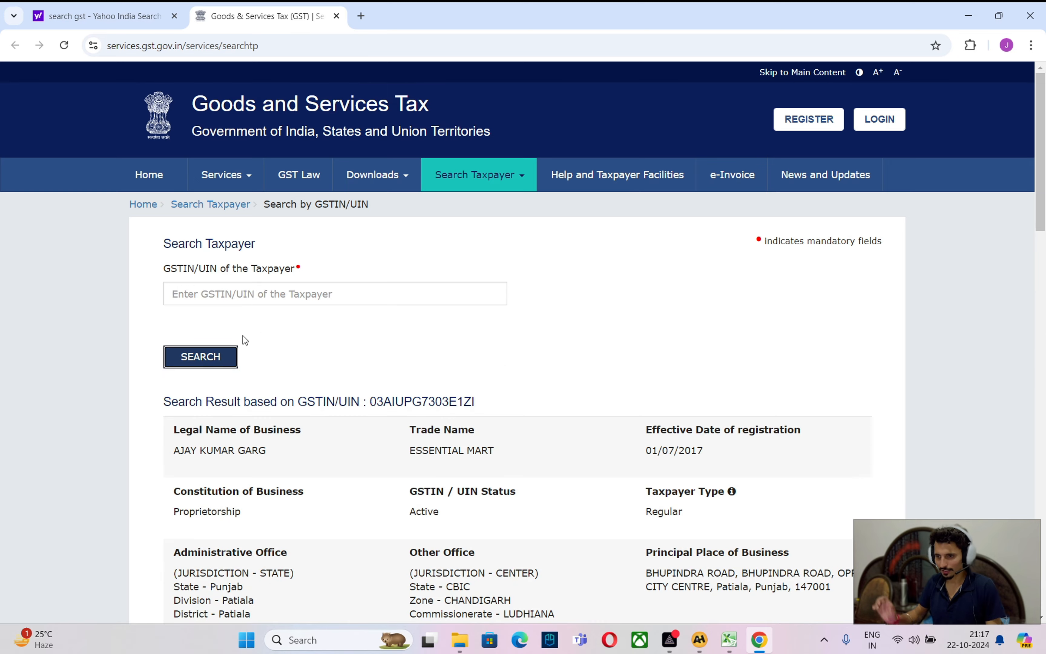
# Show the return filing table for financial year 2024-2025
pyautogui.scroll(-20, 414, 507)
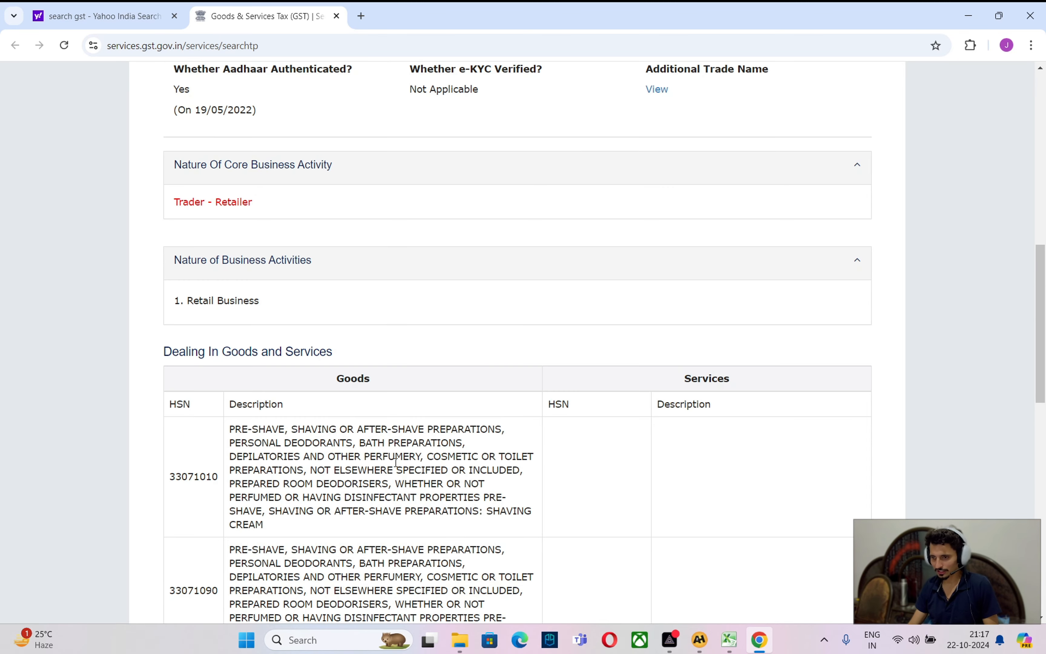
pyautogui.click(251, 315)
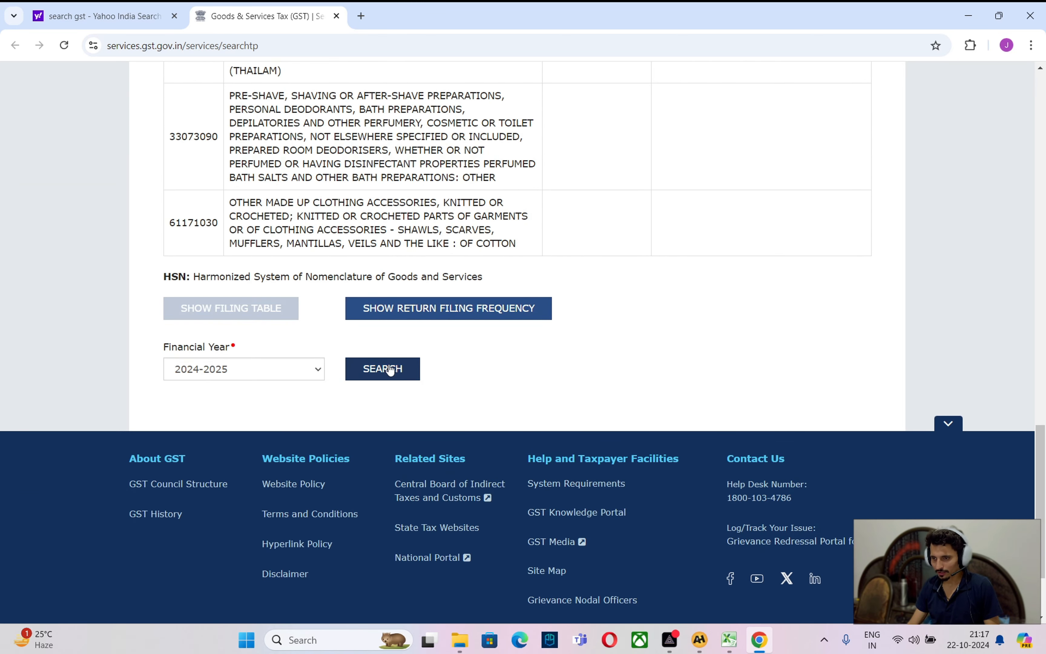
pyautogui.click(384, 368)
pyautogui.scroll(-3, 380, 372)
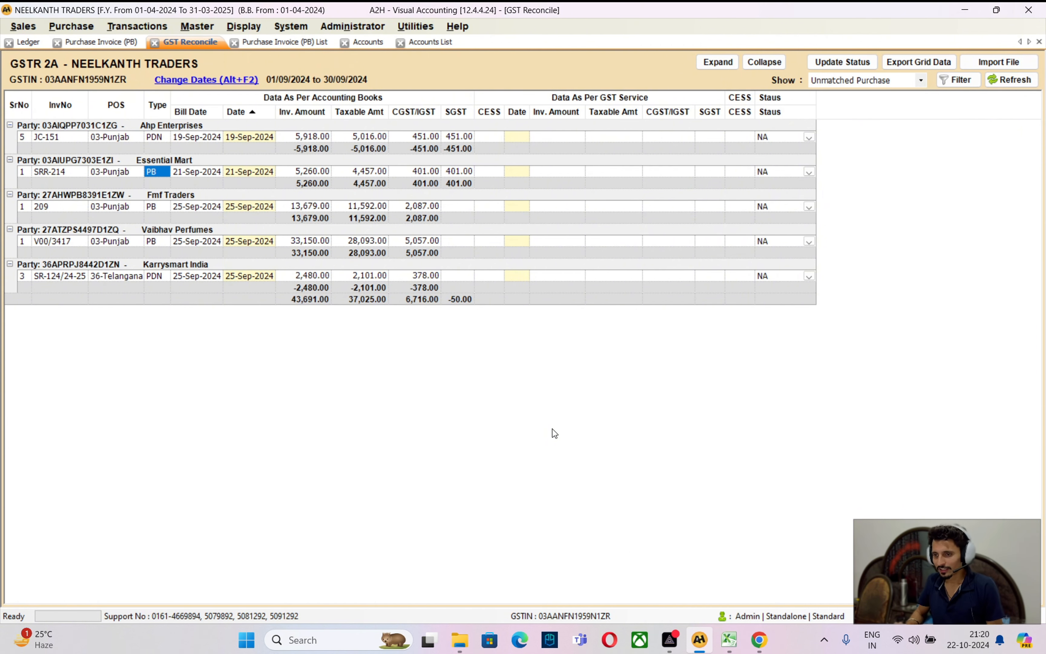
# Select Fmf Traders' 13,679.00 invoice and open its account record for editing via 'FMF'
pyautogui.press('Down')
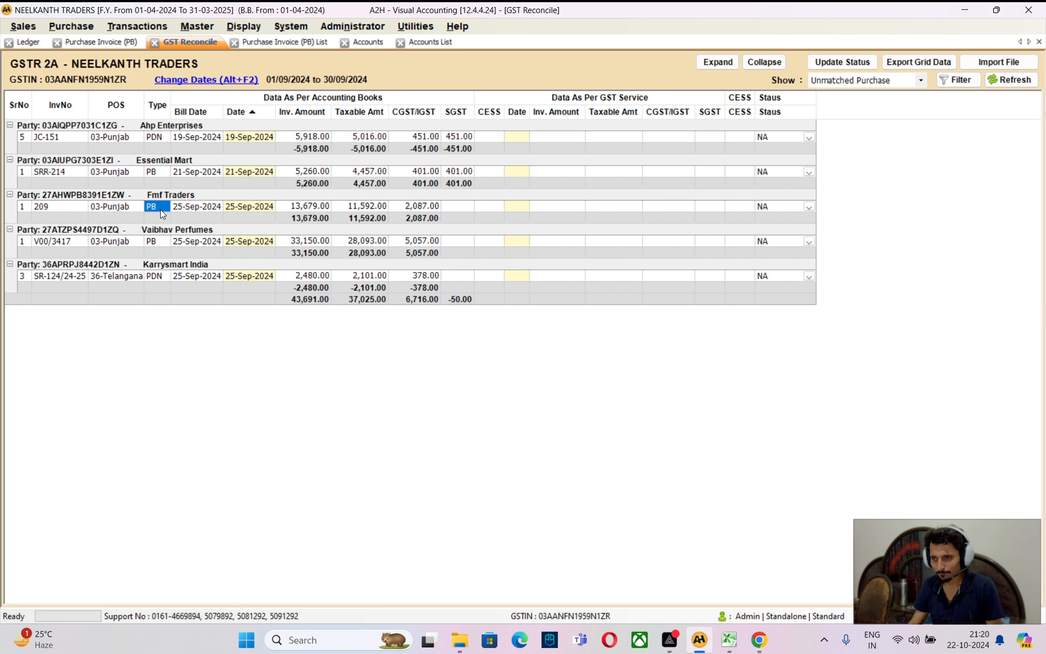
pyautogui.click(308, 207)
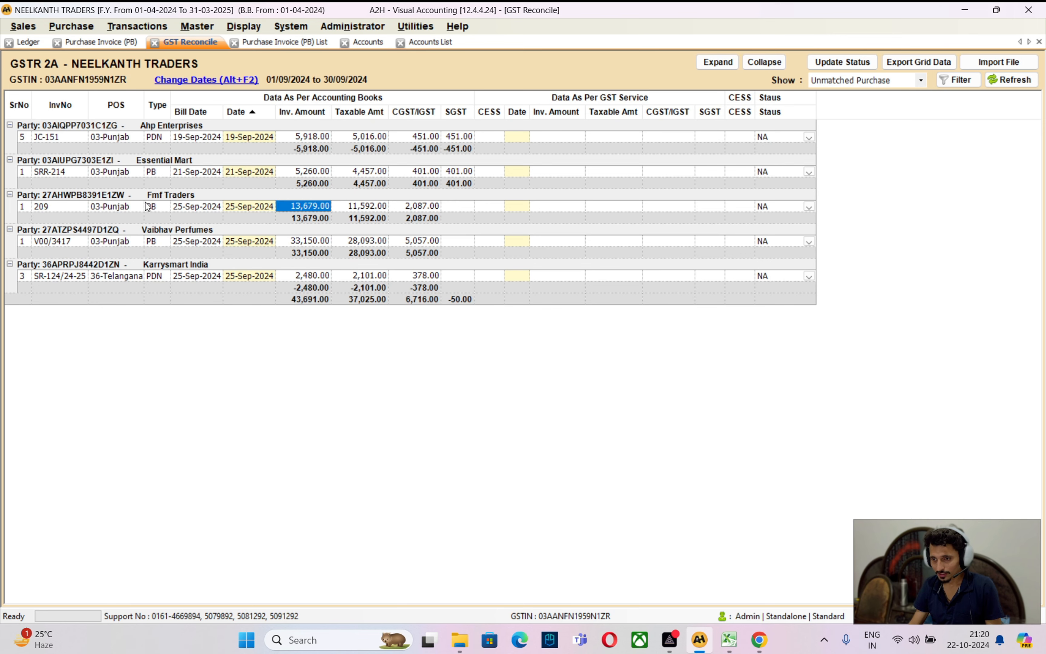
pyautogui.click(421, 41)
pyautogui.press('BackSpace')
pyautogui.press('BackSpace')
pyautogui.press('BackSpace')
pyautogui.press('BackSpace')
pyautogui.press('BackSpace')
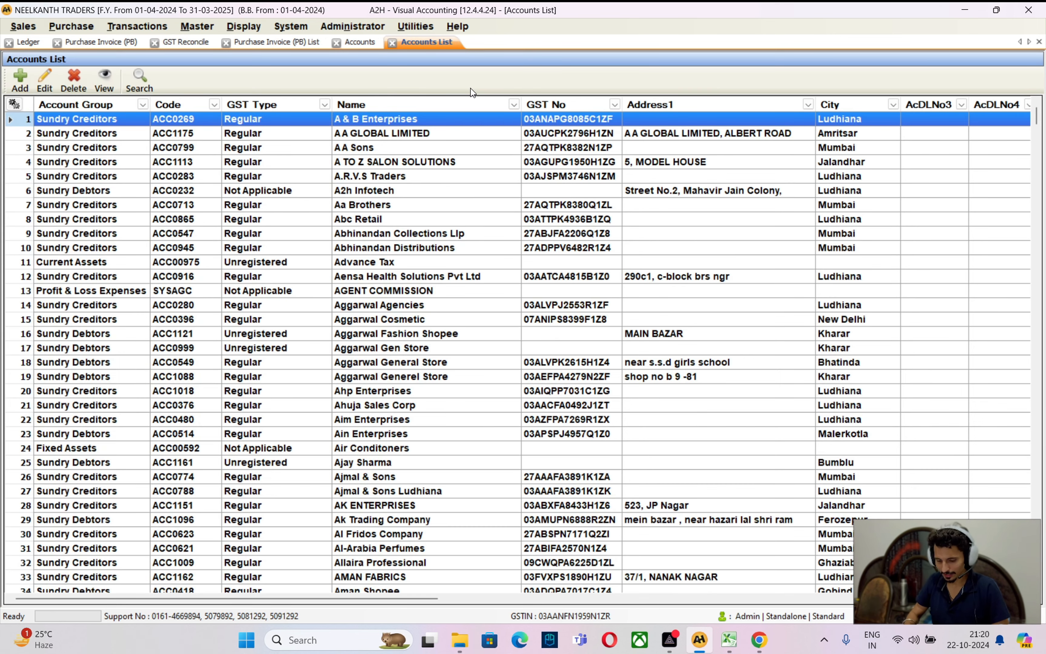
pyautogui.write('FMF')
pyautogui.press('Return')
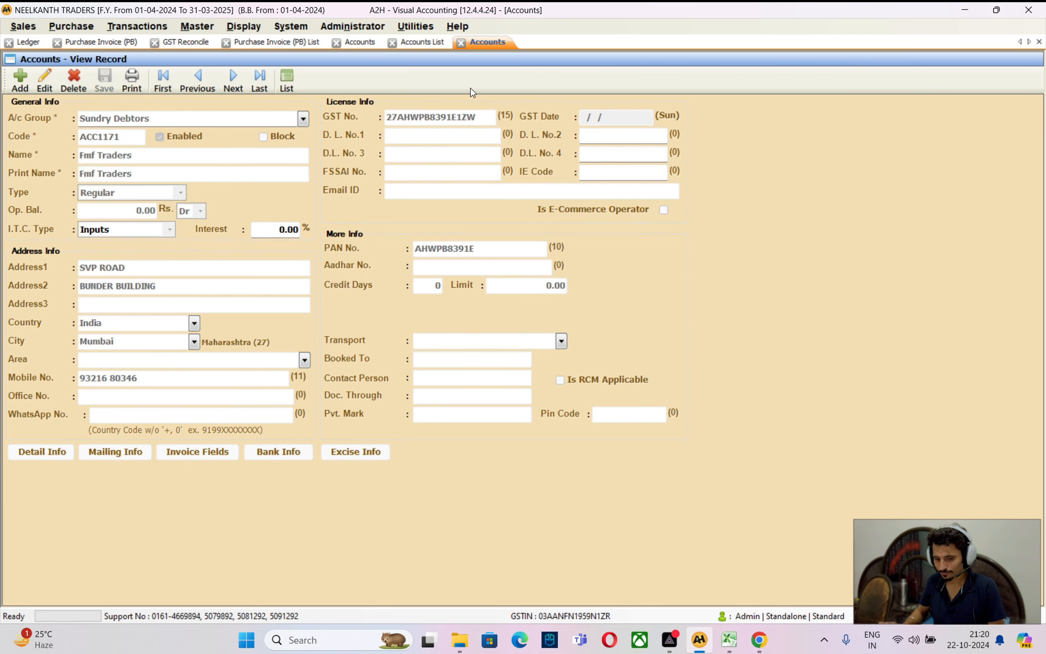
pyautogui.hotkey('ctrl', 'e')
# Copy Fmf Traders' GST number into the GST portal's taxpayer search field
pyautogui.click(477, 118)
pyautogui.doubleClick(476, 118)
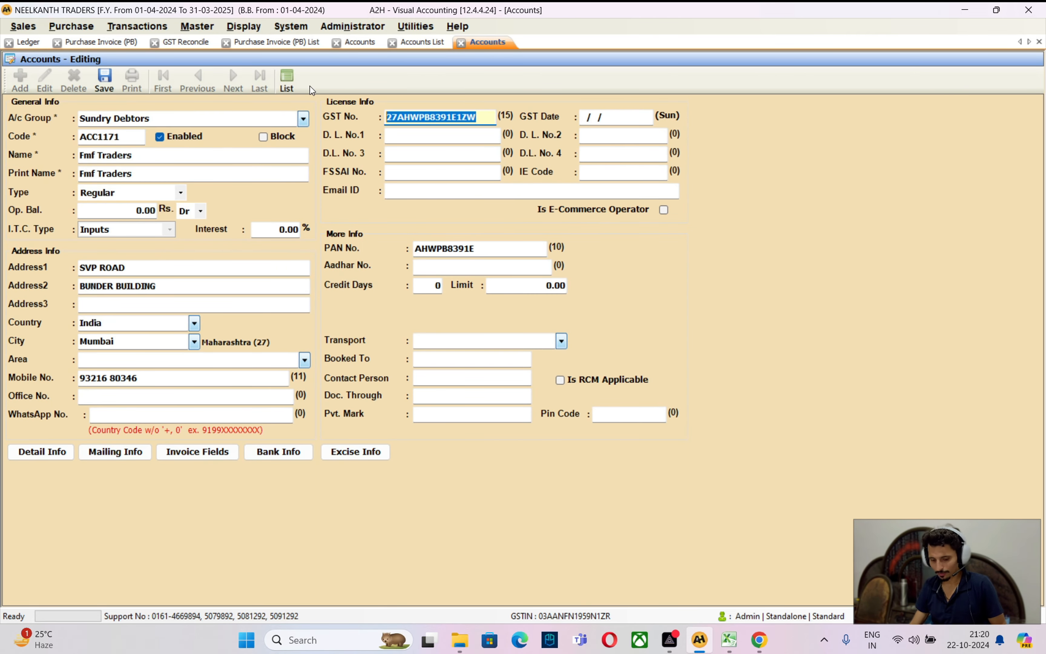
pyautogui.hotkey('ctrl', 'c')
pyautogui.click(759, 639)
pyautogui.click(366, 291)
pyautogui.hotkey('ctrl', 'v')
# Enter the captcha and run the taxpayer search for Fmf Traders' GSTIN
pyautogui.click(363, 336)
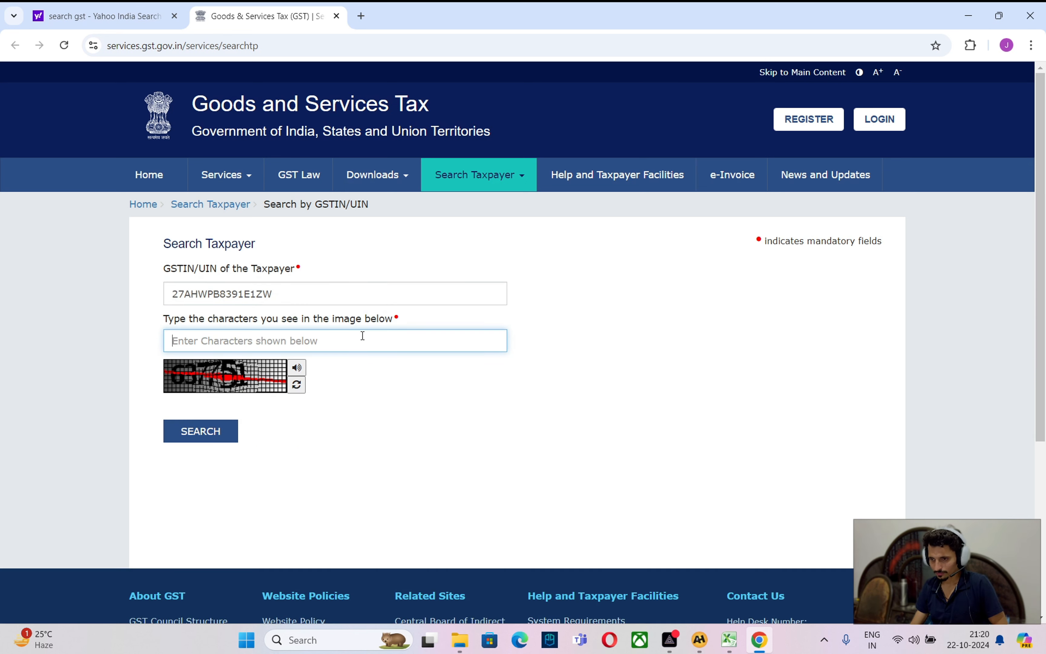
pyautogui.write('637752')
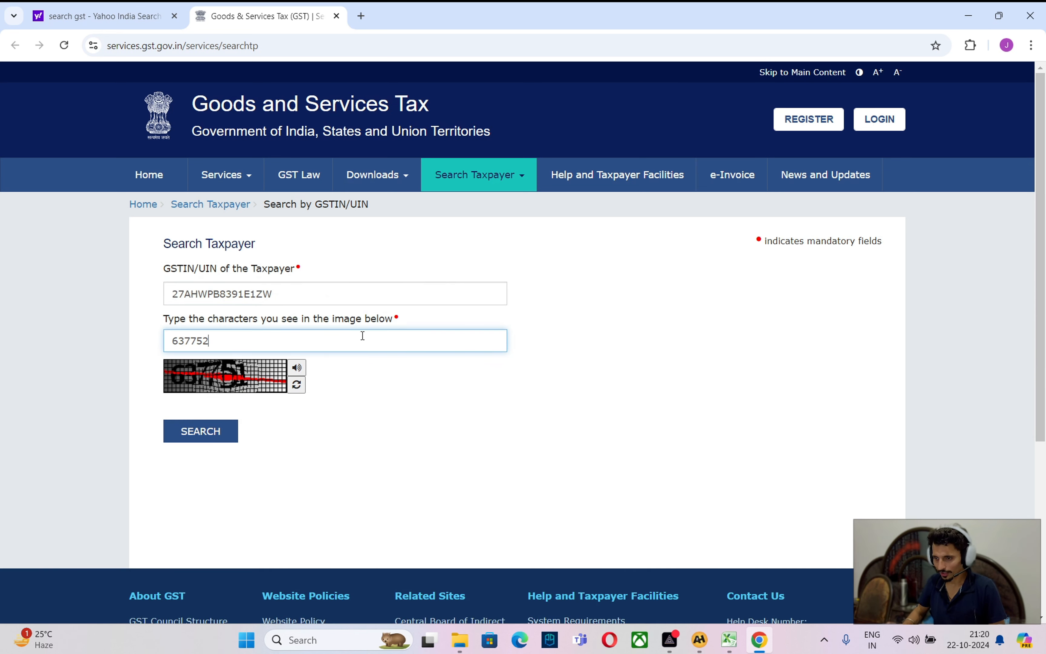
pyautogui.press('BackSpace')
pyautogui.write('1')
pyautogui.press('Tab')
pyautogui.press('Tab')
pyautogui.press('Tab')
pyautogui.press('Return')
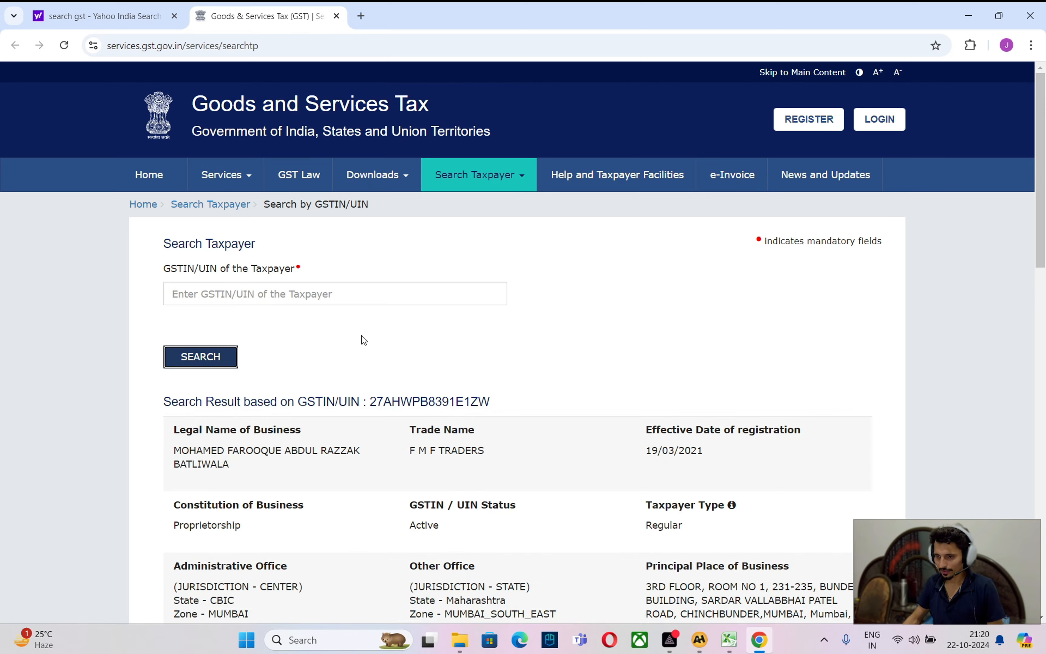
# Show the 2024-2025 filing table, confirming September GSTR3B and GSTR-1 are filed
pyautogui.scroll(-10, 423, 465)
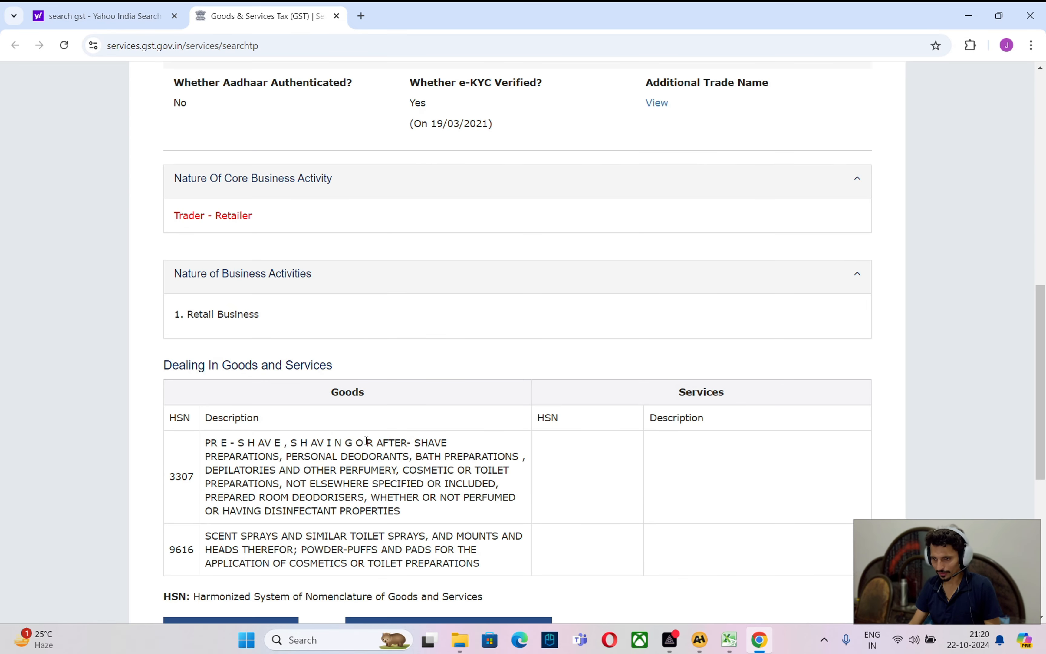
pyautogui.scroll(-7, 366, 441)
pyautogui.click(243, 289)
pyautogui.click(381, 349)
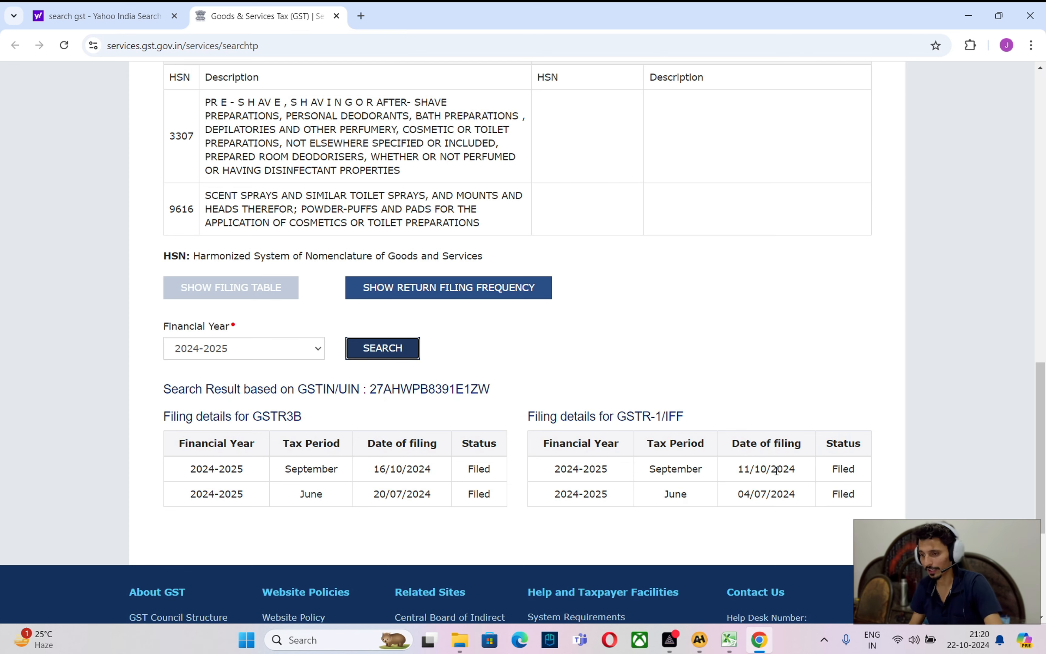
pyautogui.hotkey('alt', 'Tab')
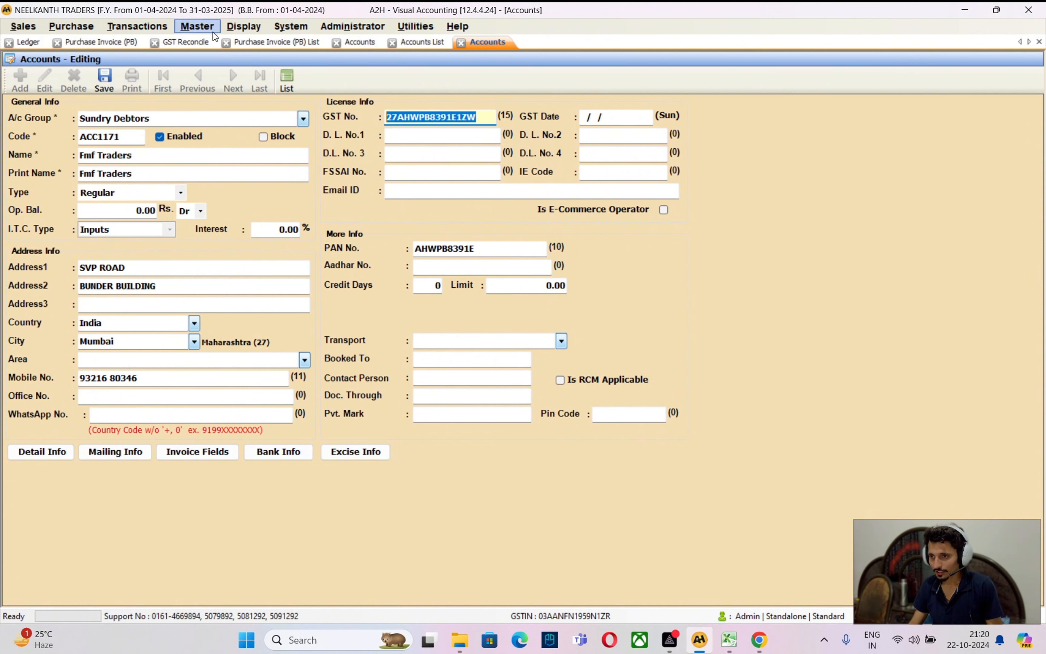
# Check Fmf Traders' ledger for Bill No. 209 of 13,679.00 against the portal, then reopen GST Reconcile
pyautogui.click(29, 42)
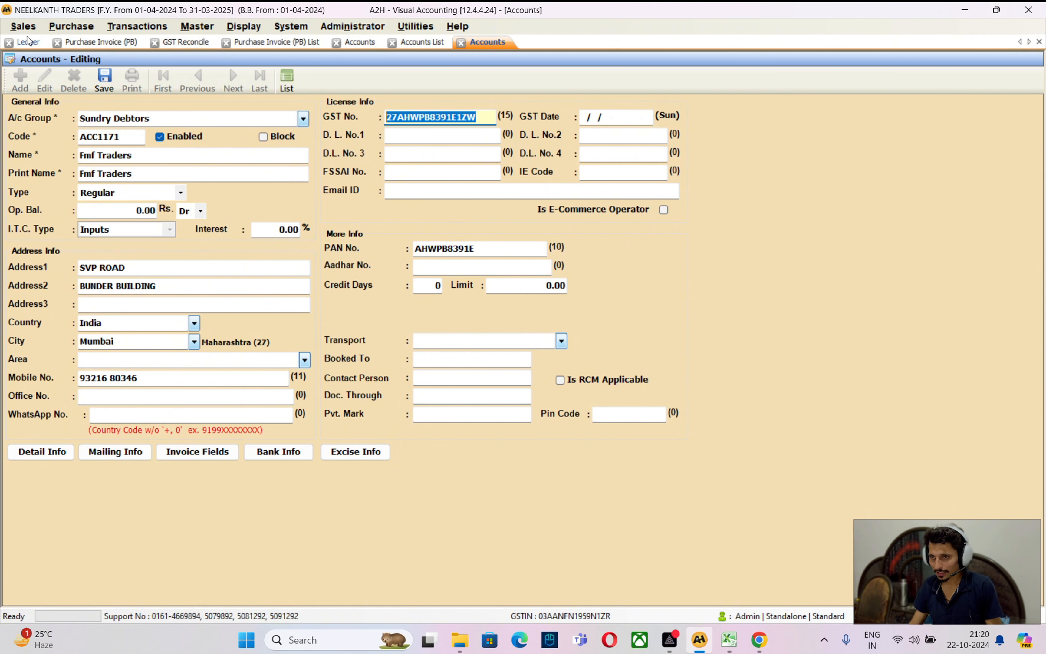
pyautogui.write('fmf')
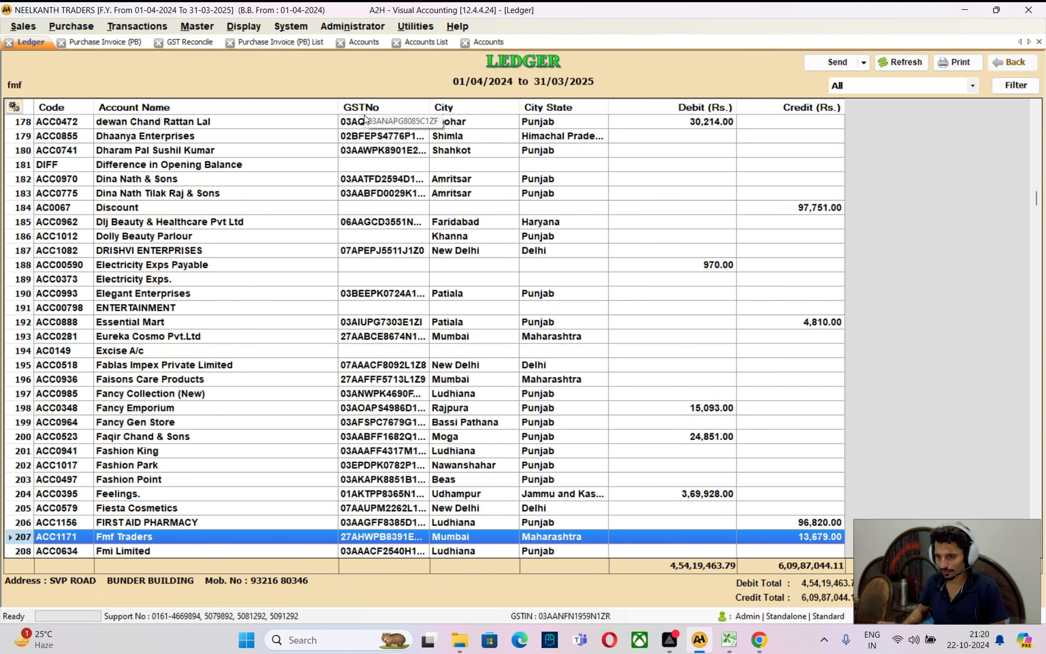
pyautogui.press('Return')
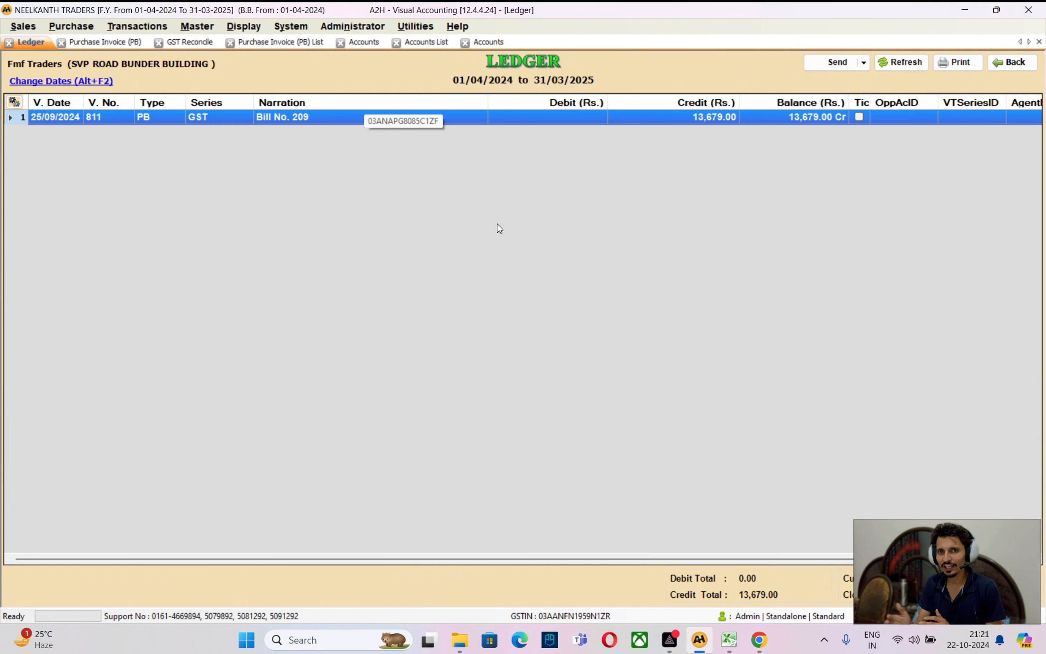
pyautogui.hotkey('alt', 'Tab')
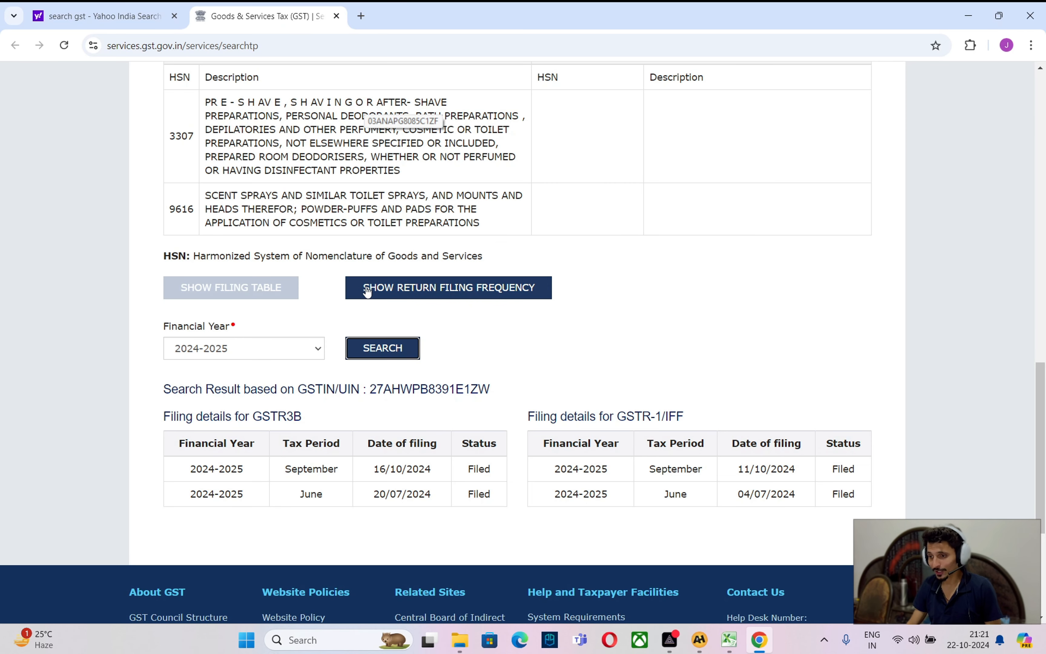
pyautogui.hotkey('alt', 'Tab')
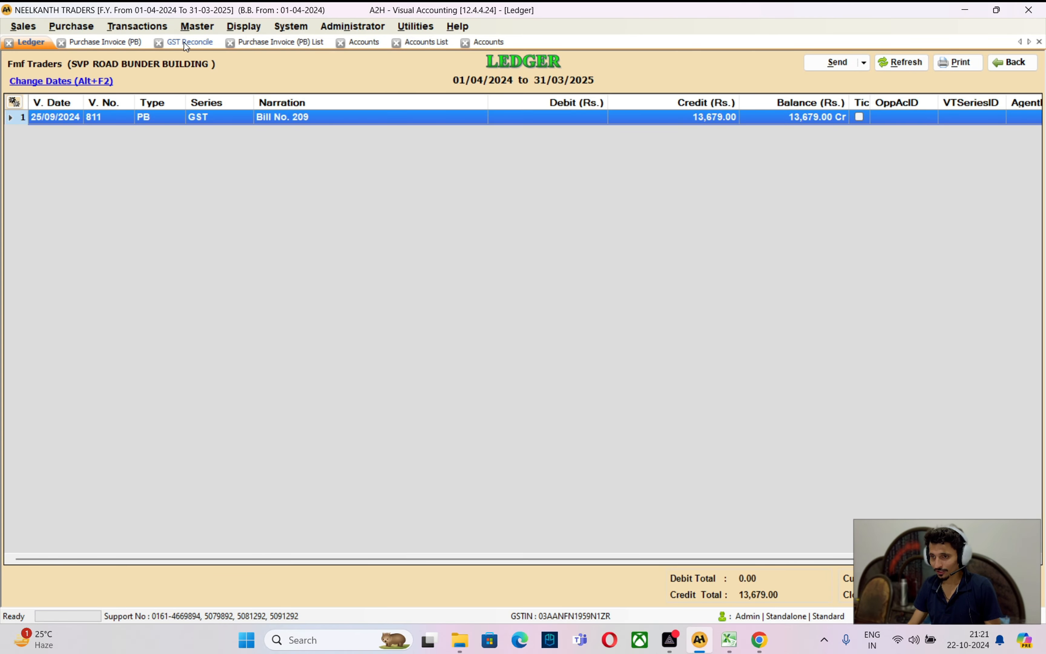
pyautogui.click(197, 41)
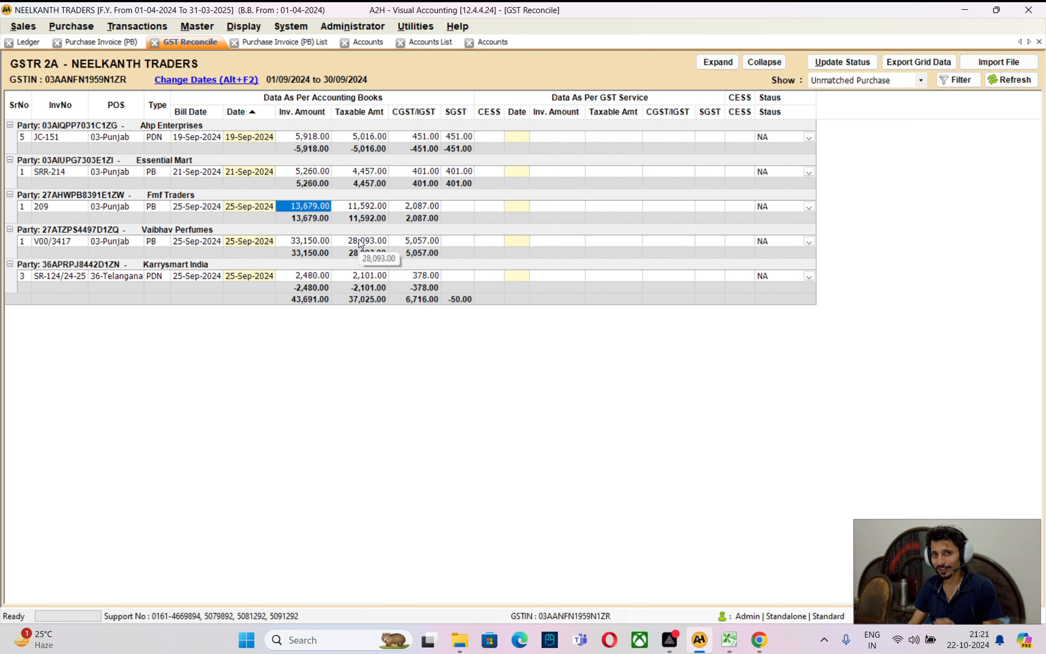
# Filter the accounts list to VAIBHA, open Vaibhav Perfumes and select its GST number
pyautogui.click(305, 241)
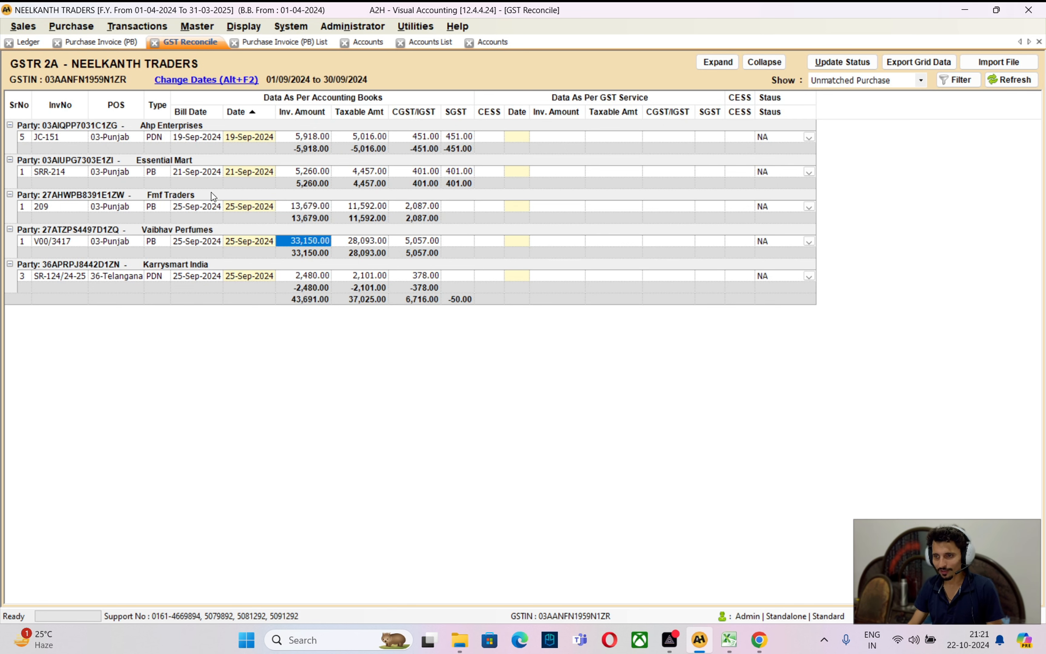
pyautogui.click(493, 42)
pyautogui.click(439, 44)
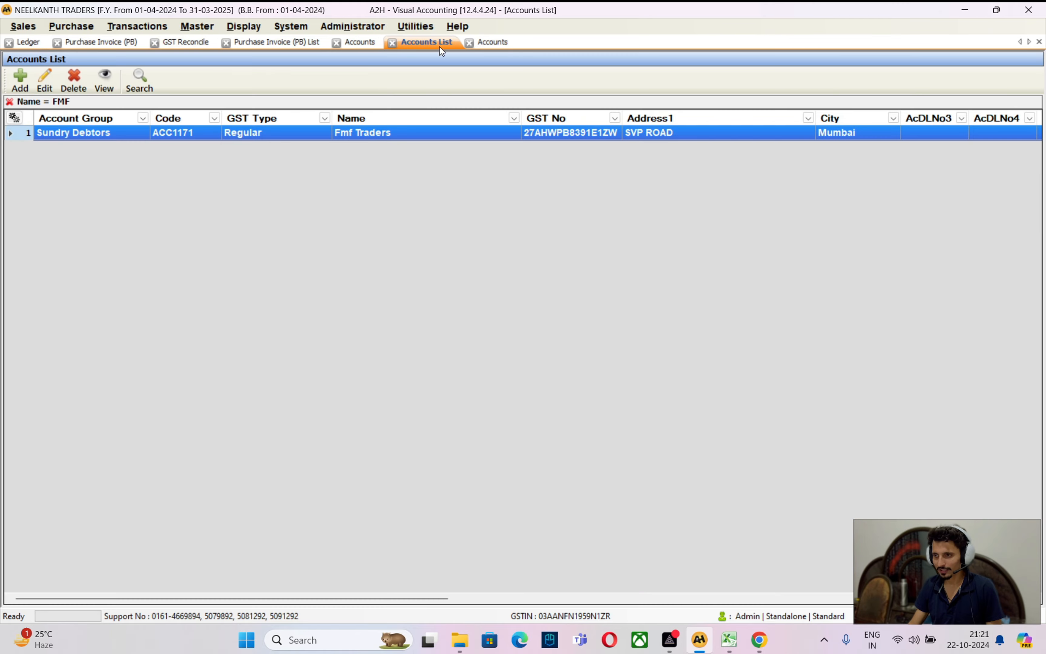
pyautogui.press('BackSpace')
pyautogui.press('BackSpace')
pyautogui.press('BackSpace')
pyautogui.write('VAIBHAV')
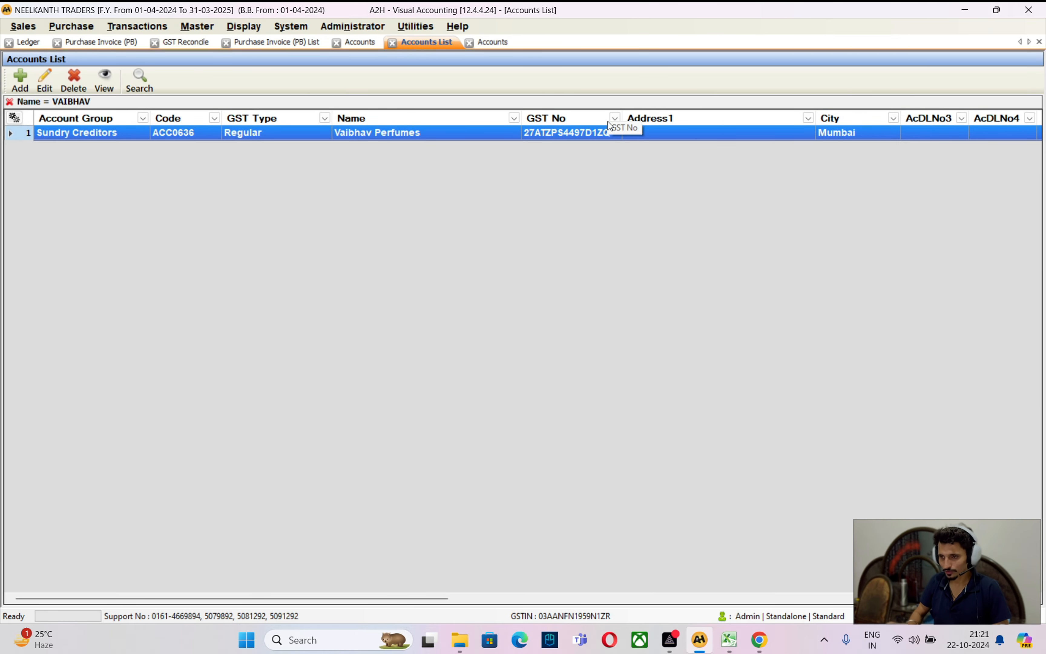
pyautogui.press('Return')
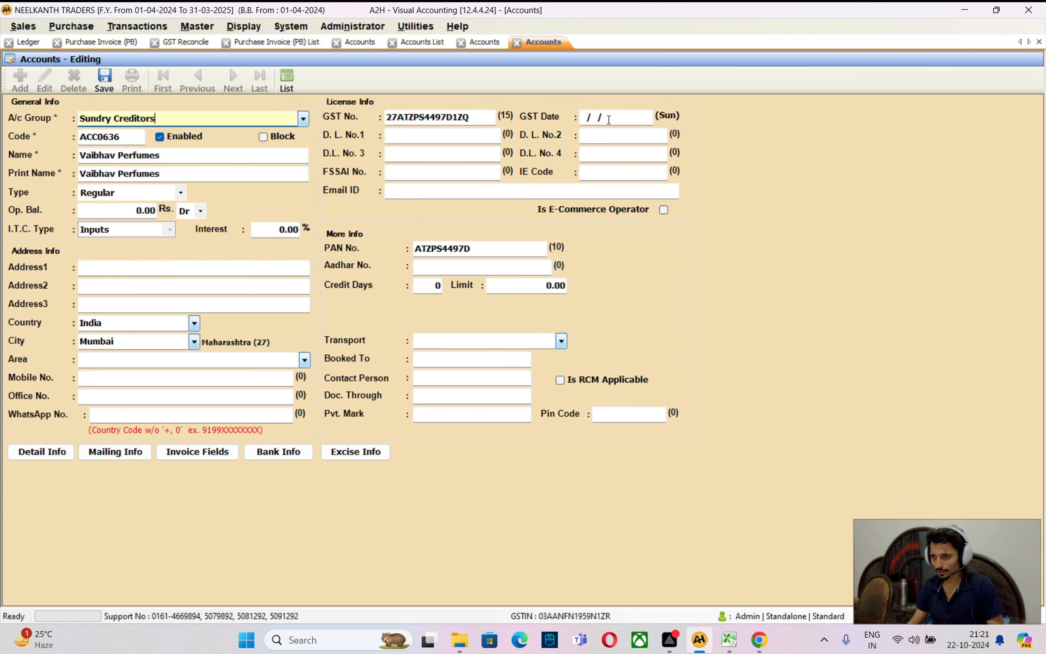
pyautogui.doubleClick(458, 121)
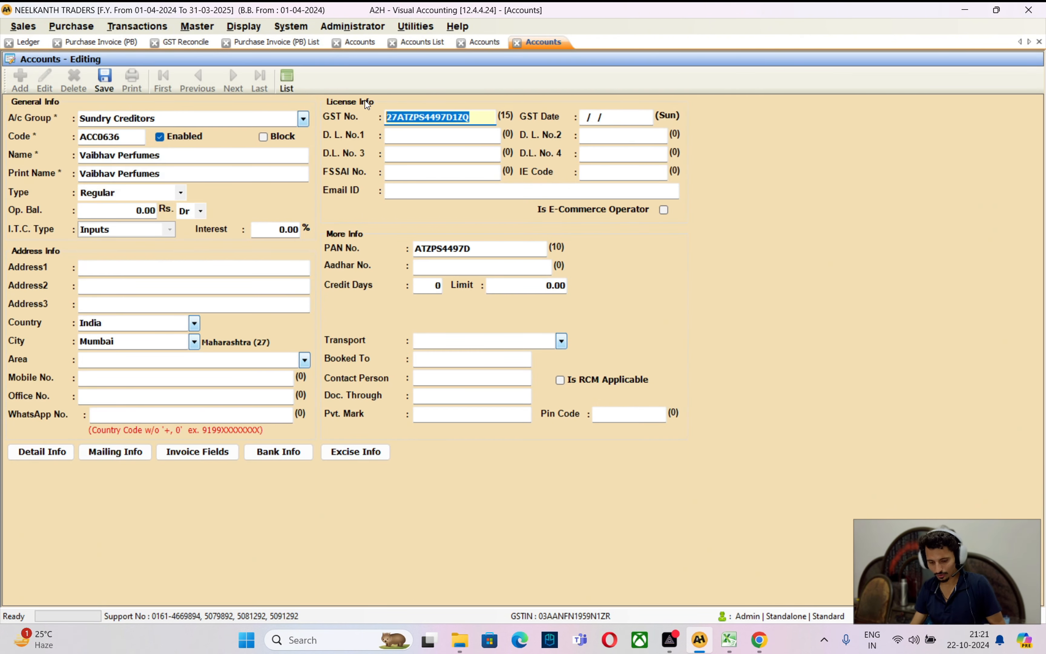
# Paste Vaibhav Perfumes' GSTIN into Search Taxpayer, enter the captcha and search
pyautogui.click(761, 640)
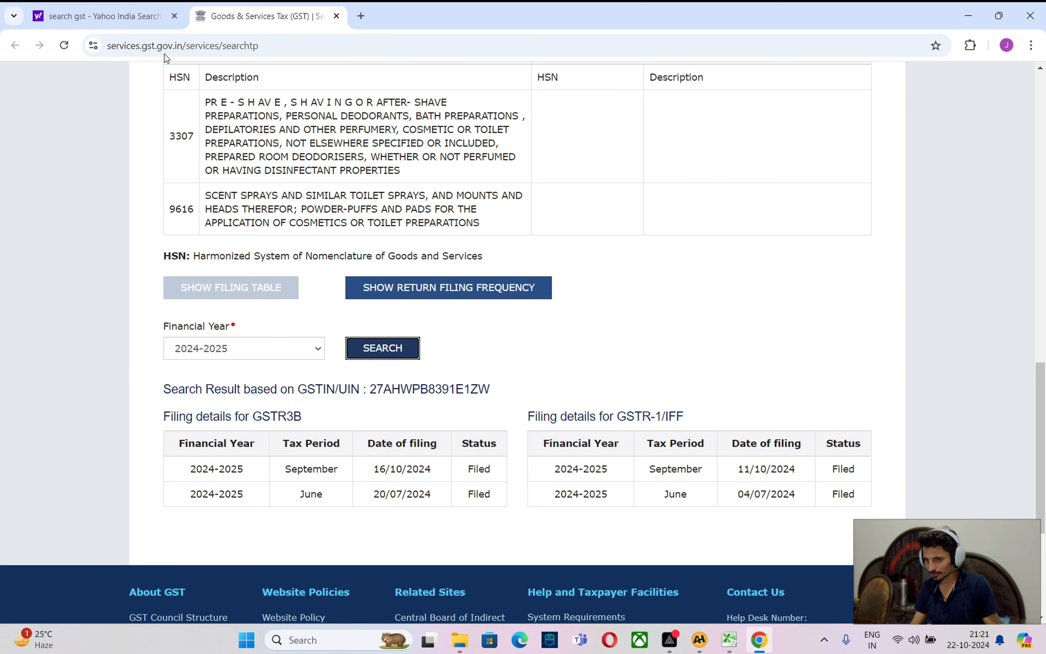
pyautogui.scroll(15, 115, 126)
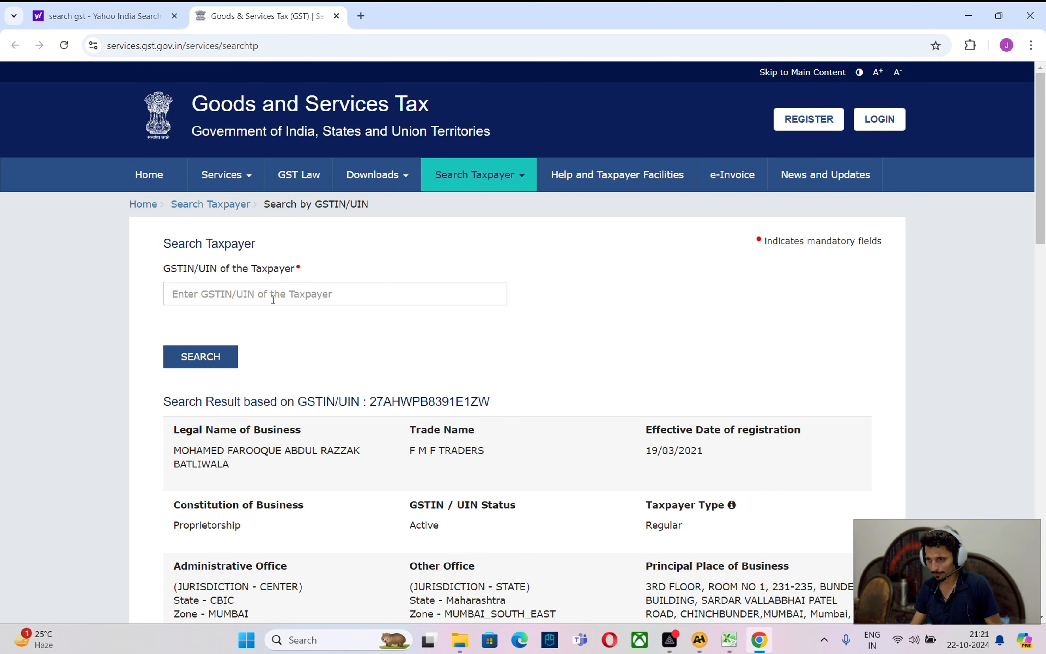
pyautogui.click(265, 294)
pyautogui.hotkey('ctrl', 'v')
pyautogui.click(246, 345)
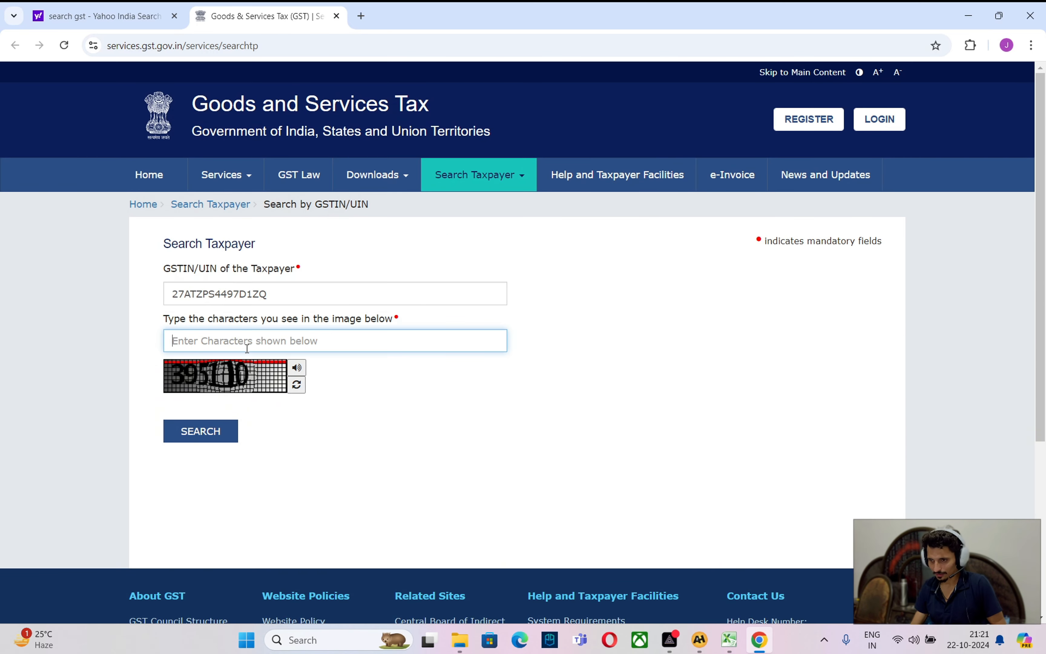
pyautogui.write('395110')
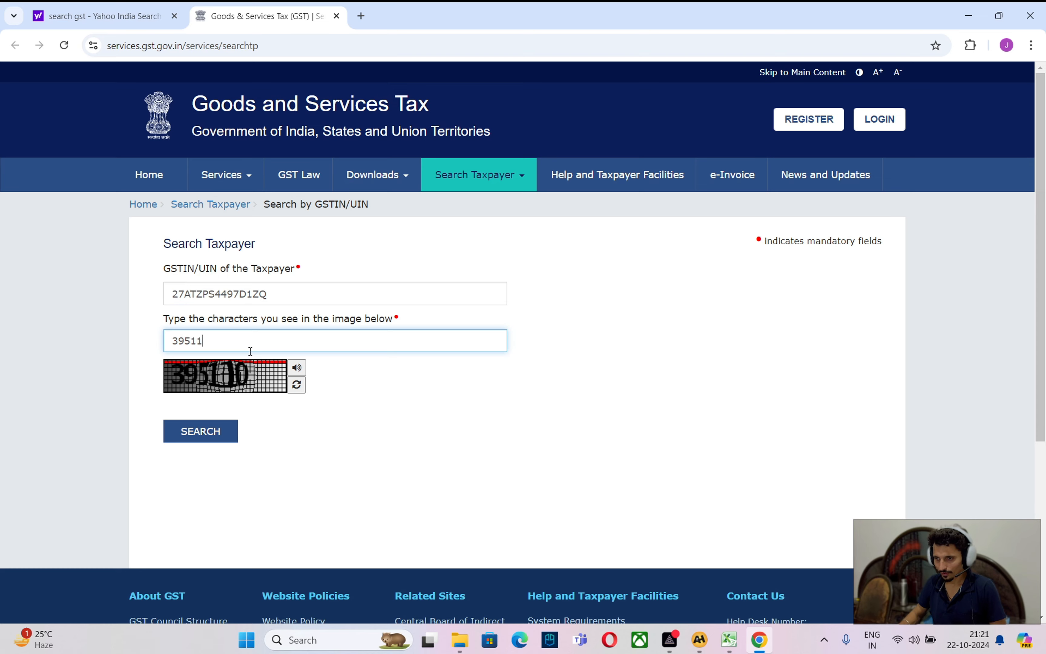
pyautogui.press('Tab')
pyautogui.press('Tab')
pyautogui.press('Return')
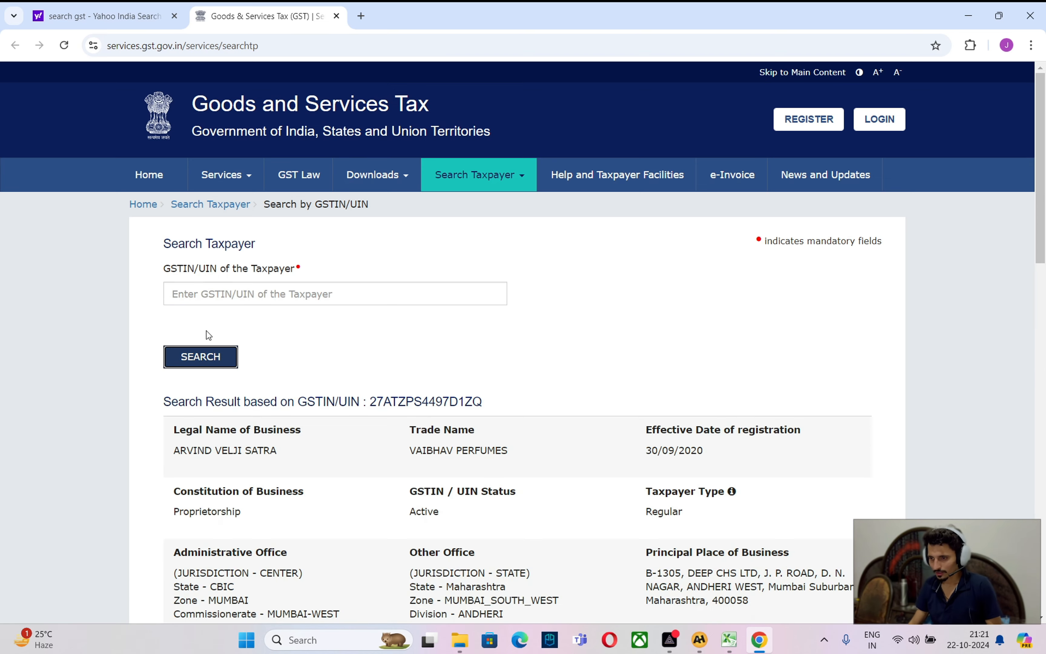
# Display the 2024-2025 filing table showing September GSTR3B and GSTR-1 filed
pyautogui.scroll(-12, 303, 473)
pyautogui.scroll(-9, 297, 470)
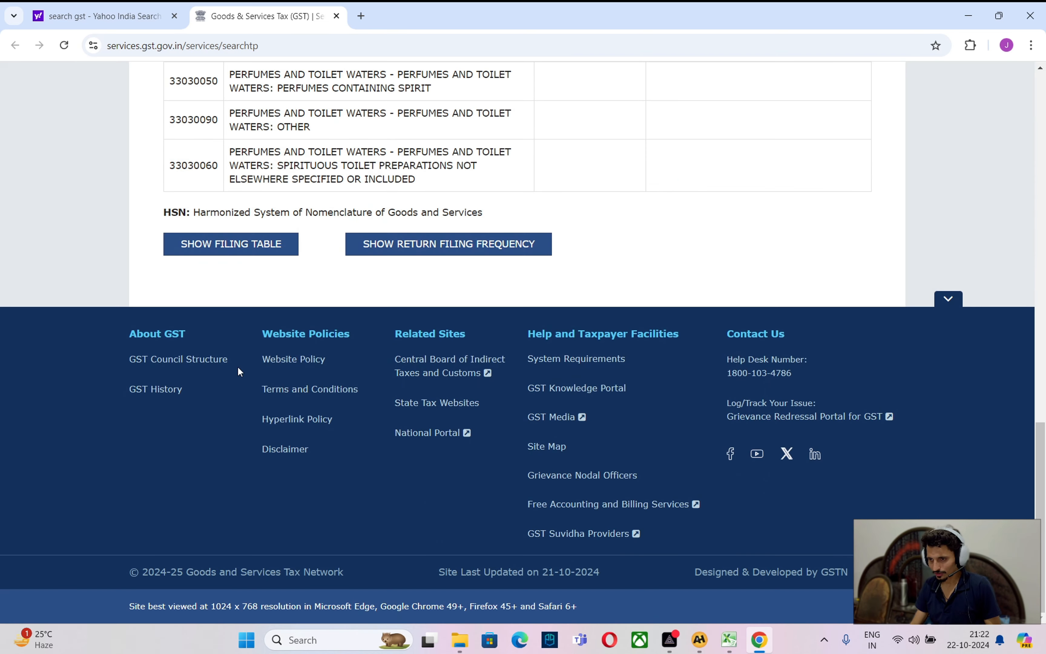
pyautogui.click(226, 245)
pyautogui.click(413, 309)
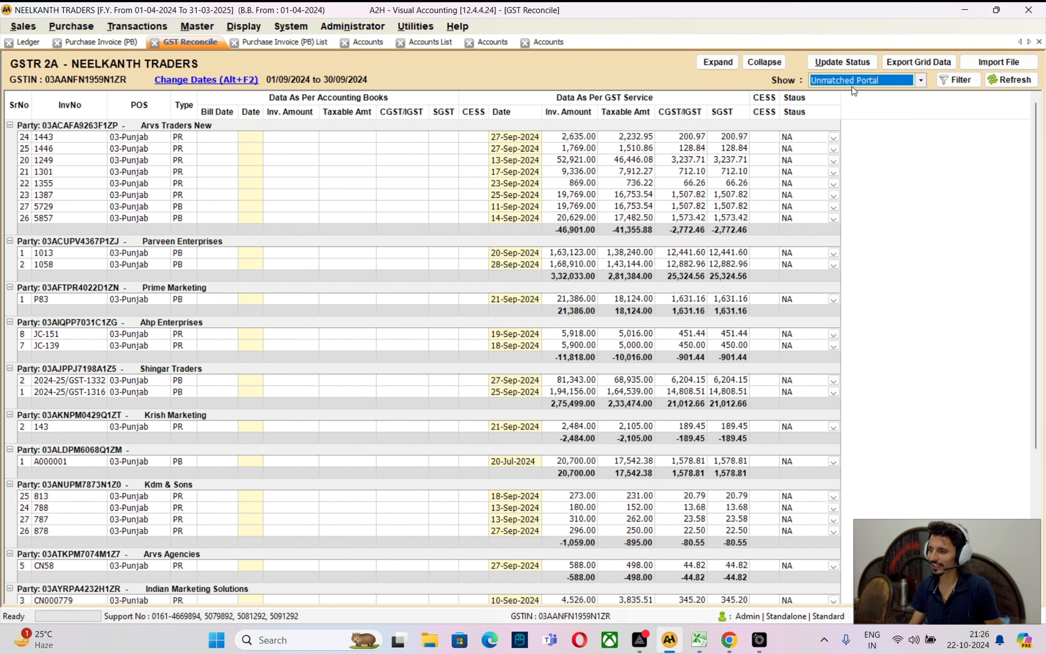
# Set the GST Reconcile Show filter to Unmatched Purchase
pyautogui.click(851, 84)
pyautogui.click(850, 122)
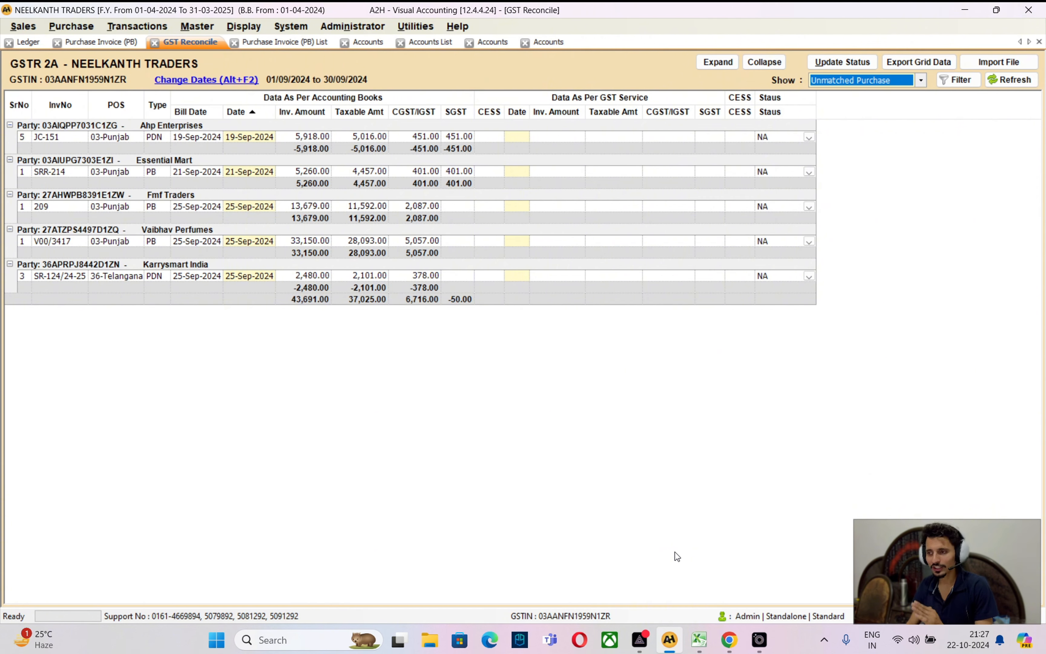
# Check the GSTR-2B workbook's cdnr sheet for JC-151 and SR-124/24-25, then return to A2H
pyautogui.click(699, 639)
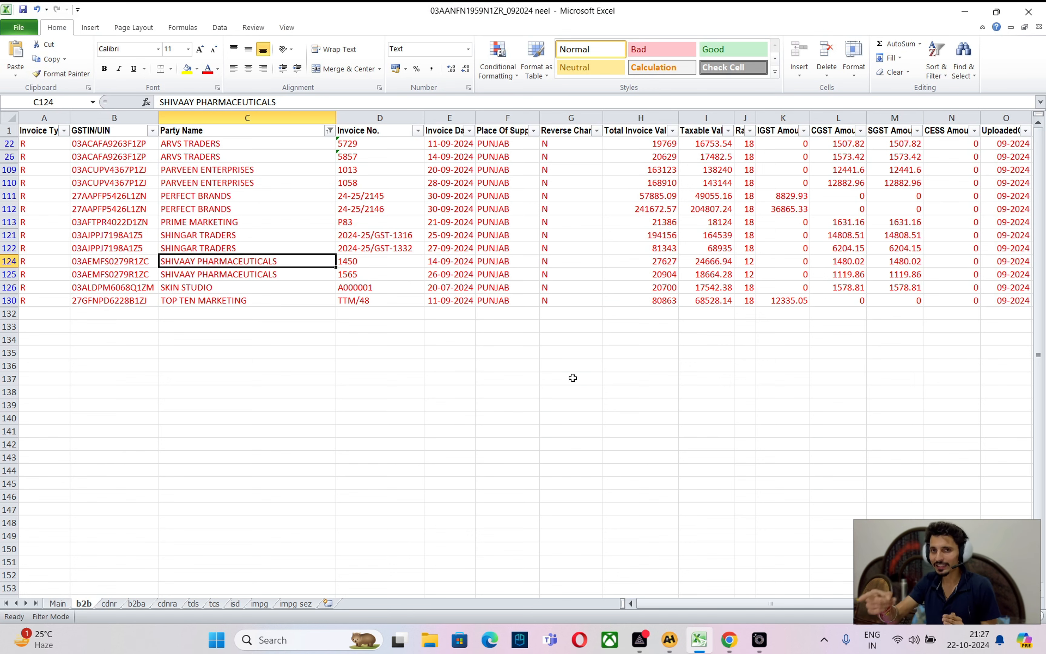
pyautogui.hotkey('ctrl', 'pagedown')
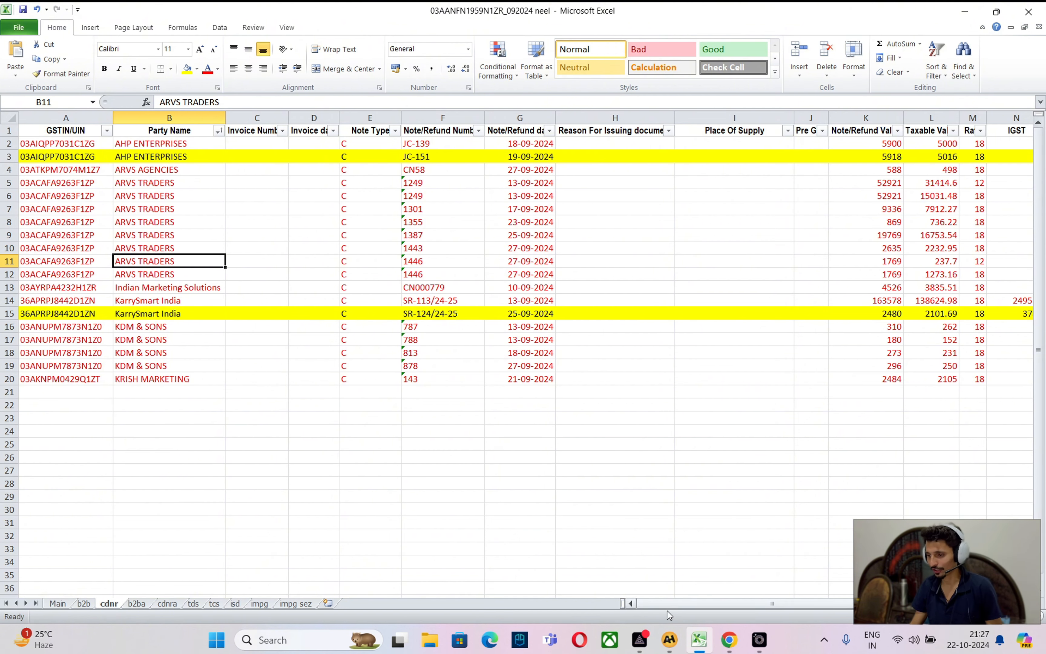
pyautogui.click(670, 640)
# Review the Hdfc Bank Chg ledger and its 30/09/2024 bank charge voucher
pyautogui.press('Down')
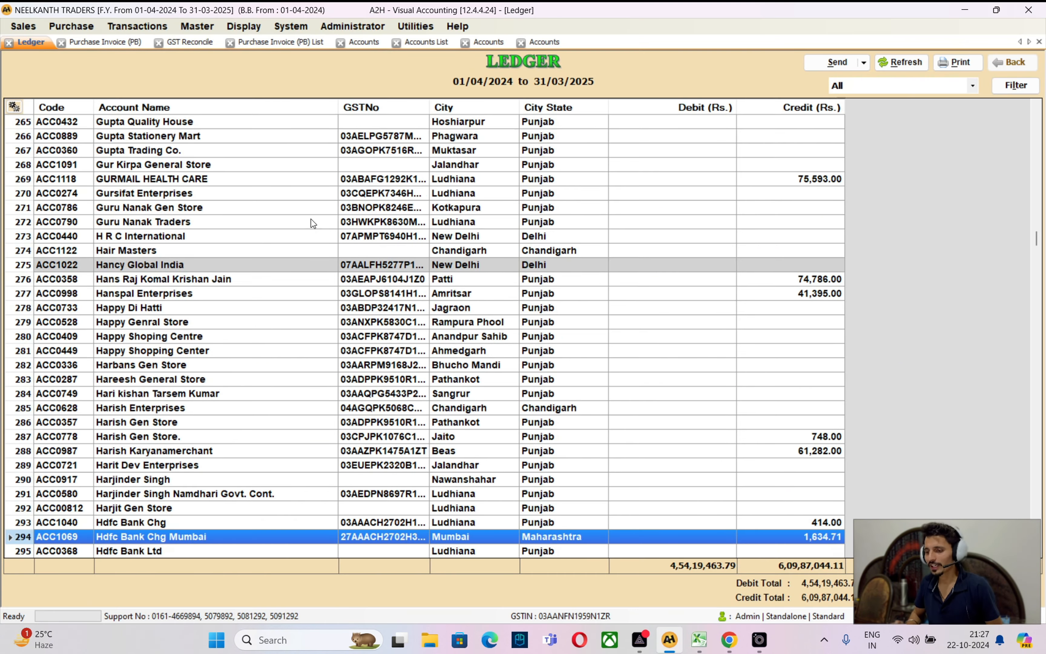
pyautogui.press('Up')
pyautogui.press('Return')
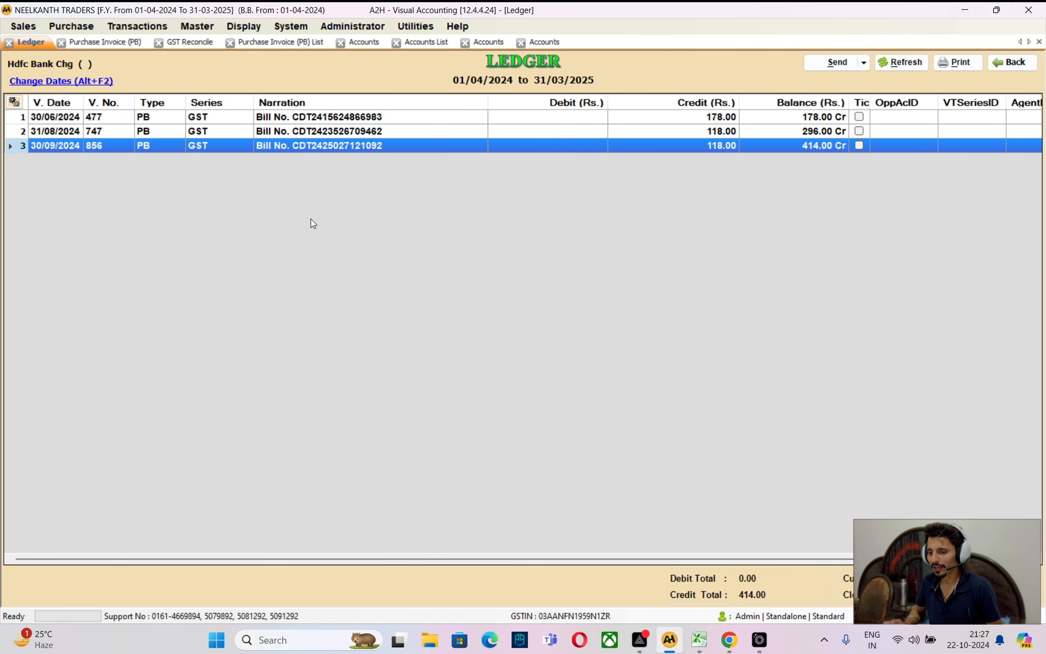
pyautogui.press('Return')
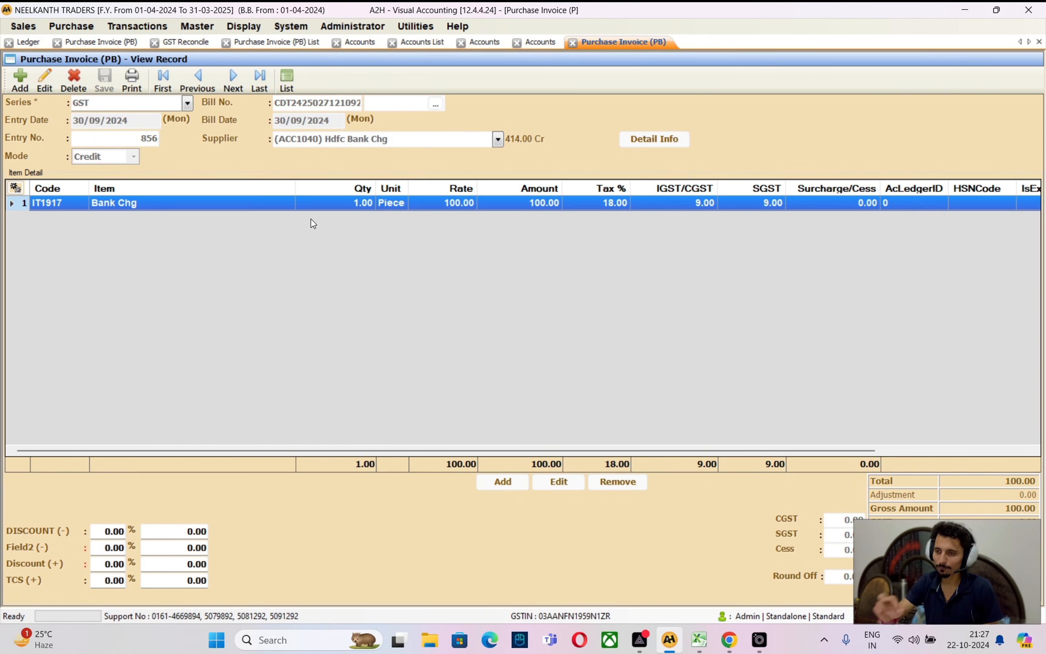
pyautogui.press('Escape')
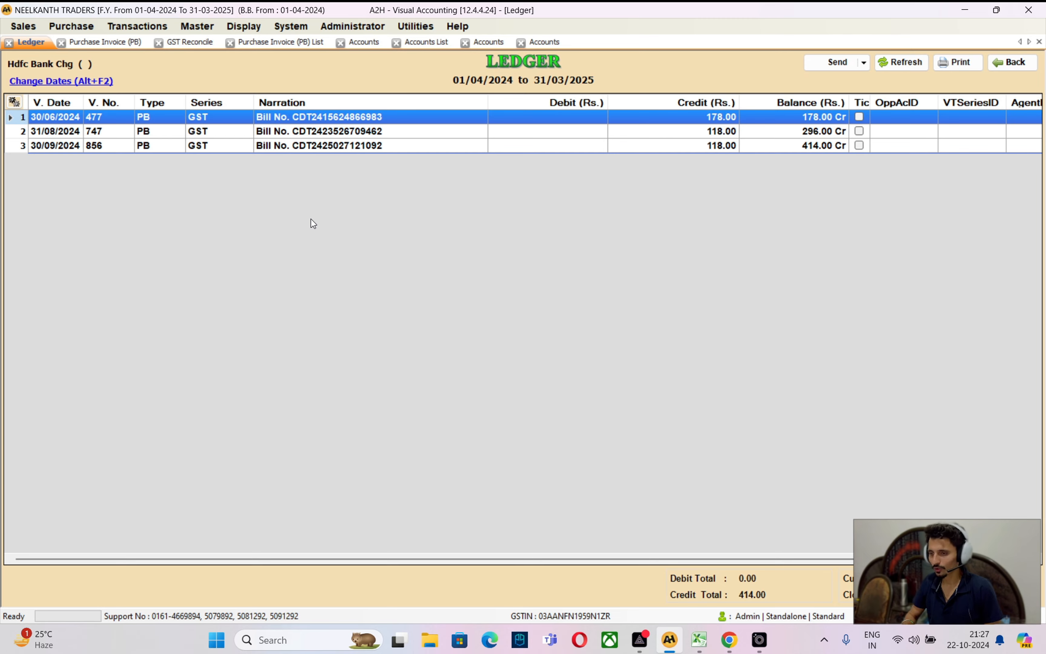
pyautogui.press('Escape')
# Open and review the Bank Commision ledger
pyautogui.write('bank c')
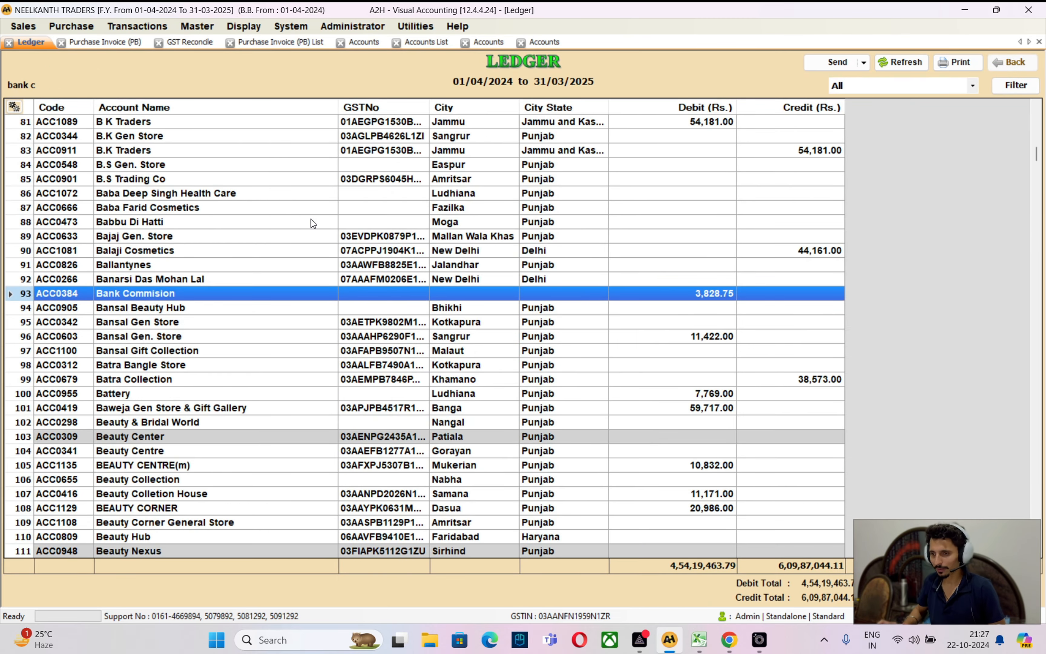
pyautogui.press('Return')
pyautogui.press('Up')
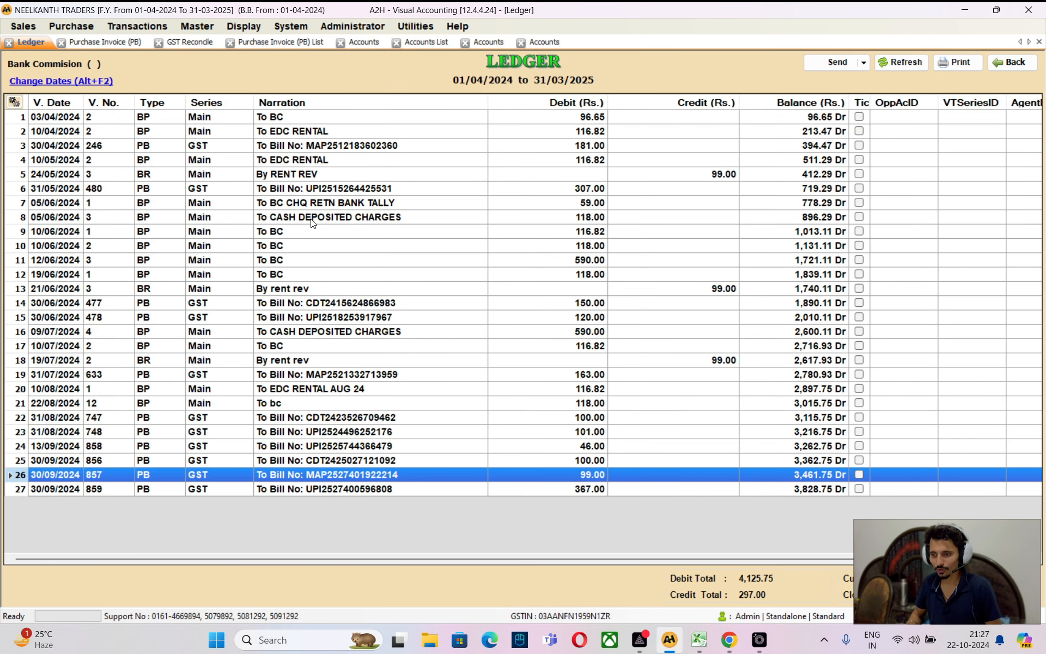
pyautogui.press('Escape')
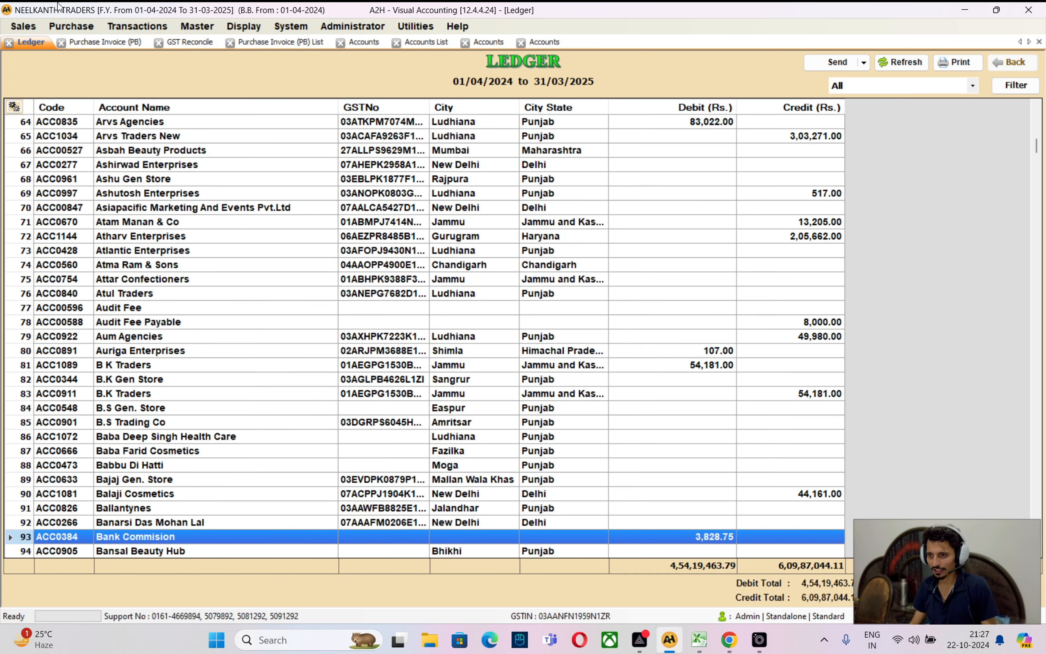
# Display the detailed Profit and Loss Account and locate Bank Commision 3,828.75
pyautogui.click(242, 27)
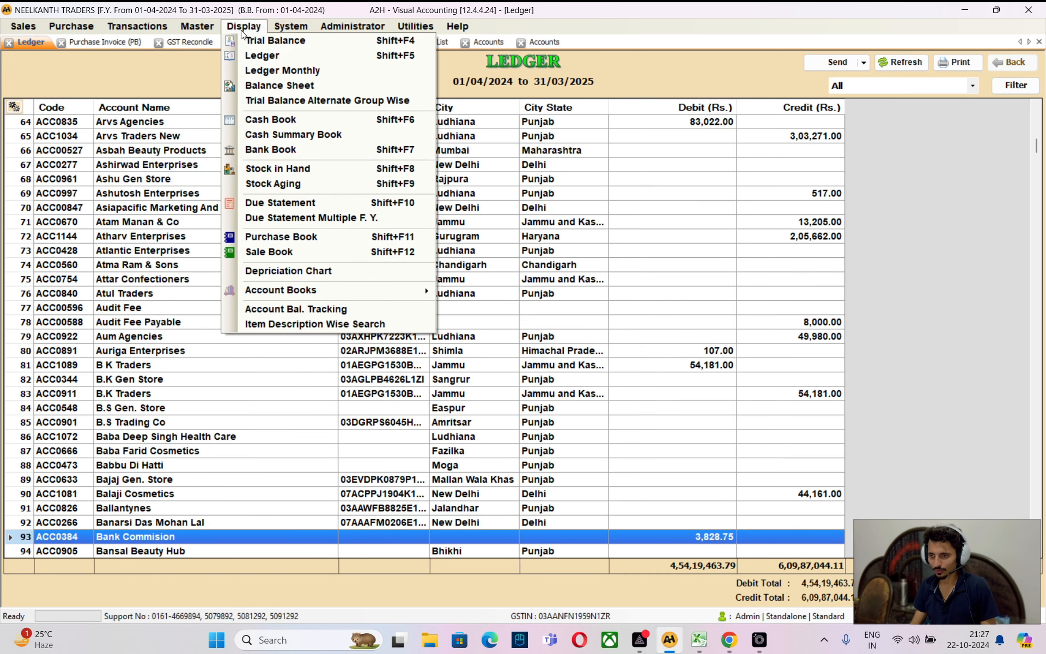
pyautogui.click(261, 83)
pyautogui.click(575, 416)
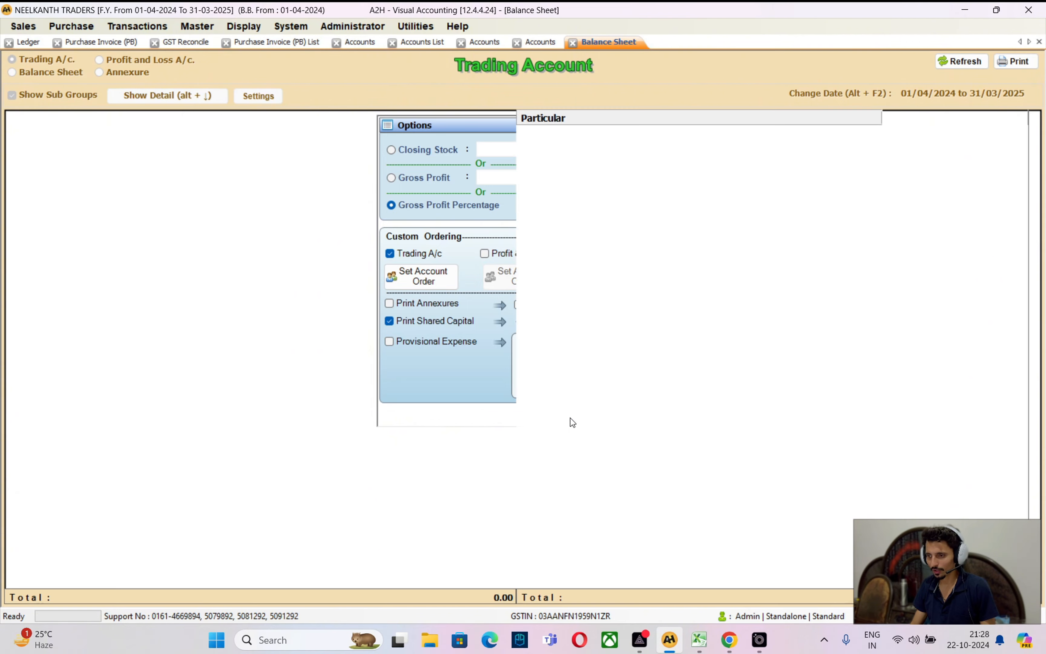
pyautogui.click(130, 61)
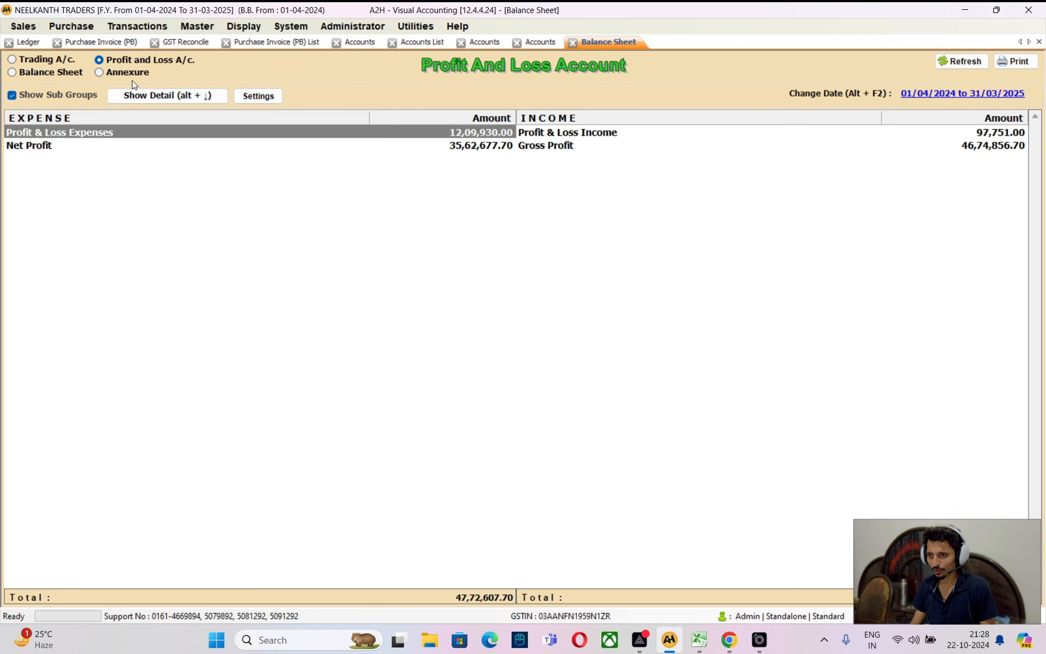
pyautogui.click(147, 96)
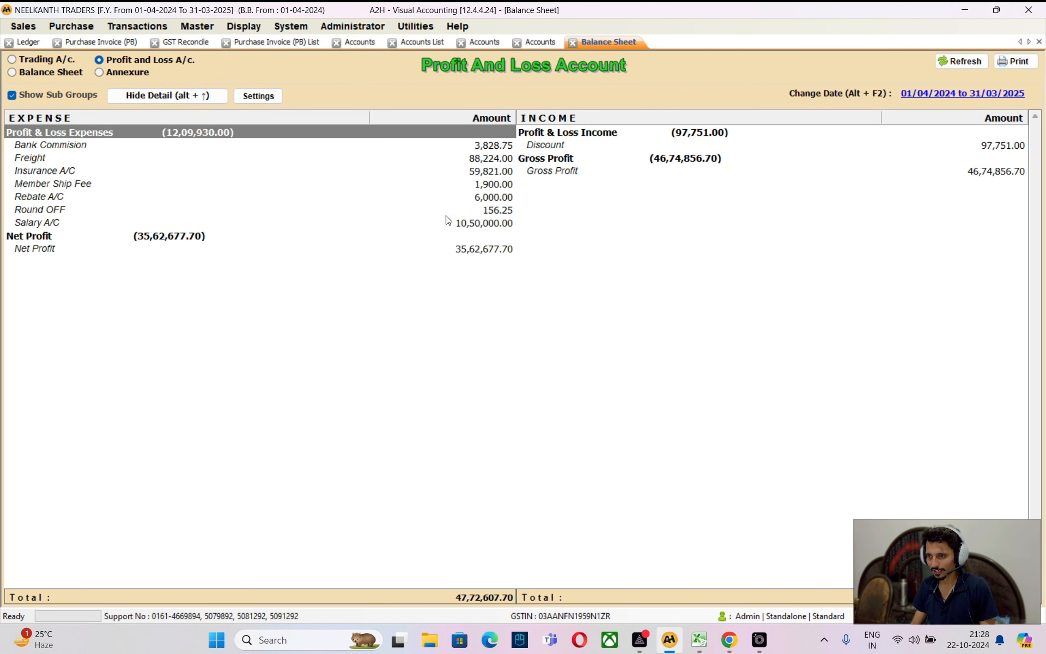
pyautogui.click(39, 148)
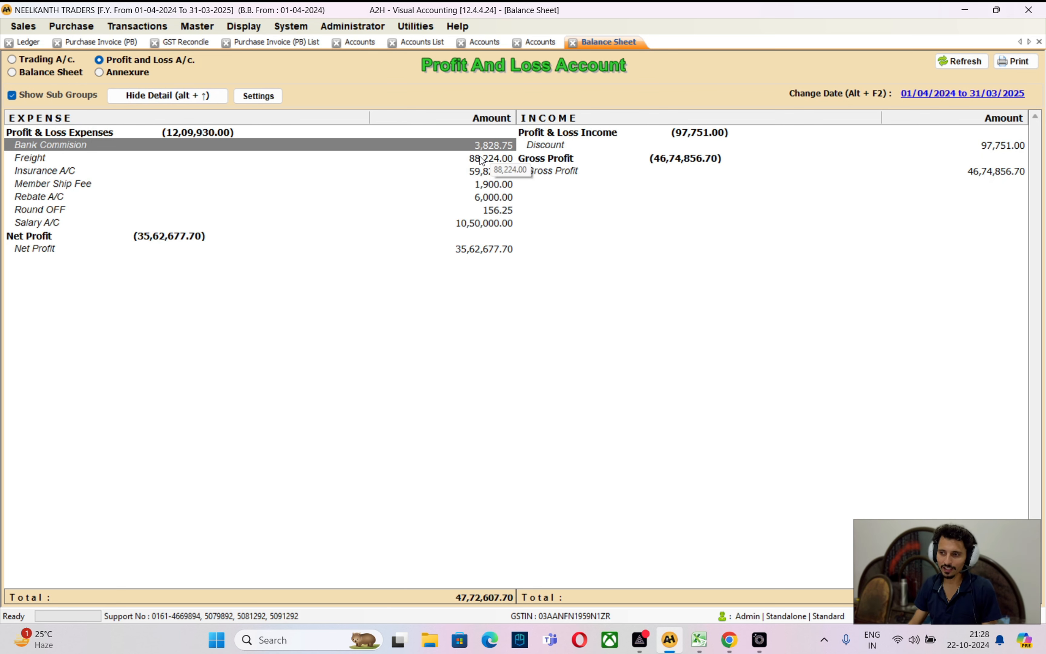